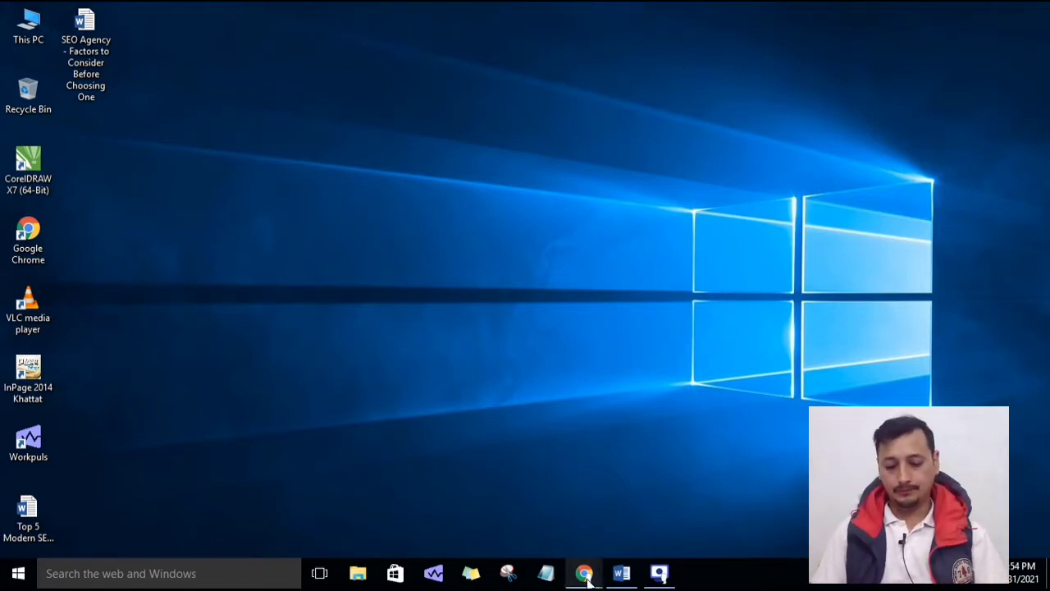
# - Switch to Chrome and read the "What is On-Page SEO?" section and contents overview of the Backlinko on-page SEO guide
pyautogui.moveTo(589, 581)
pyautogui.click(538, 527)
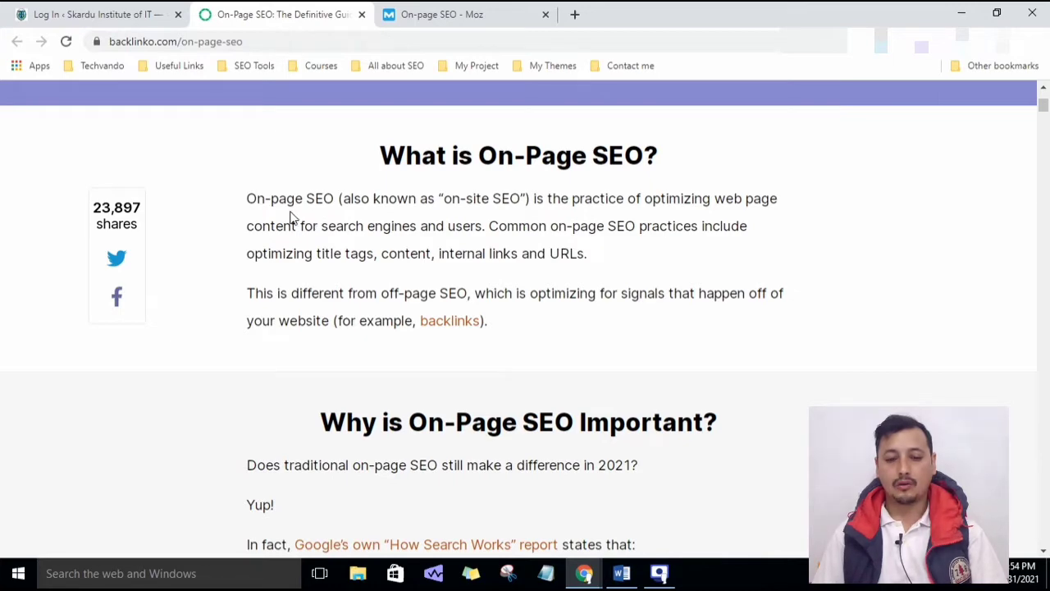
pyautogui.scroll(5, 399, 276)
pyautogui.scroll(10, 395, 275)
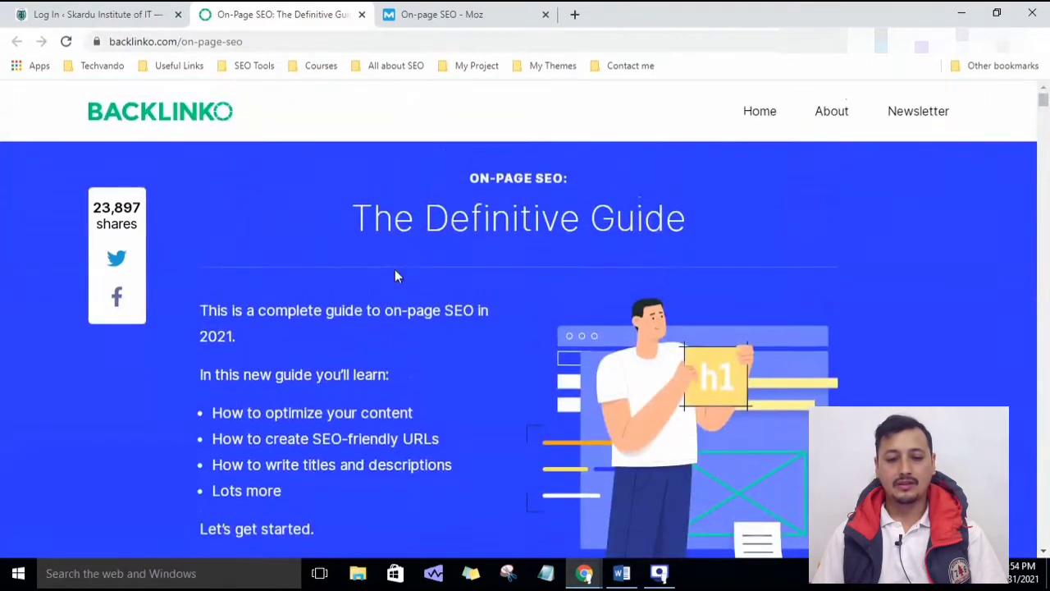
pyautogui.scroll(-10, 549, 299)
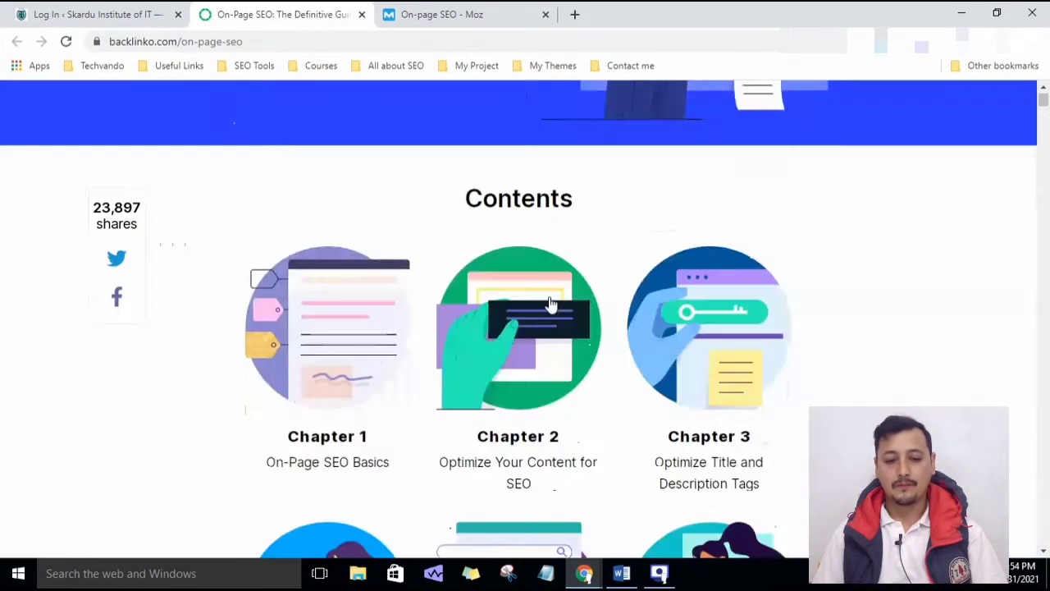
pyautogui.scroll(10, 550, 303)
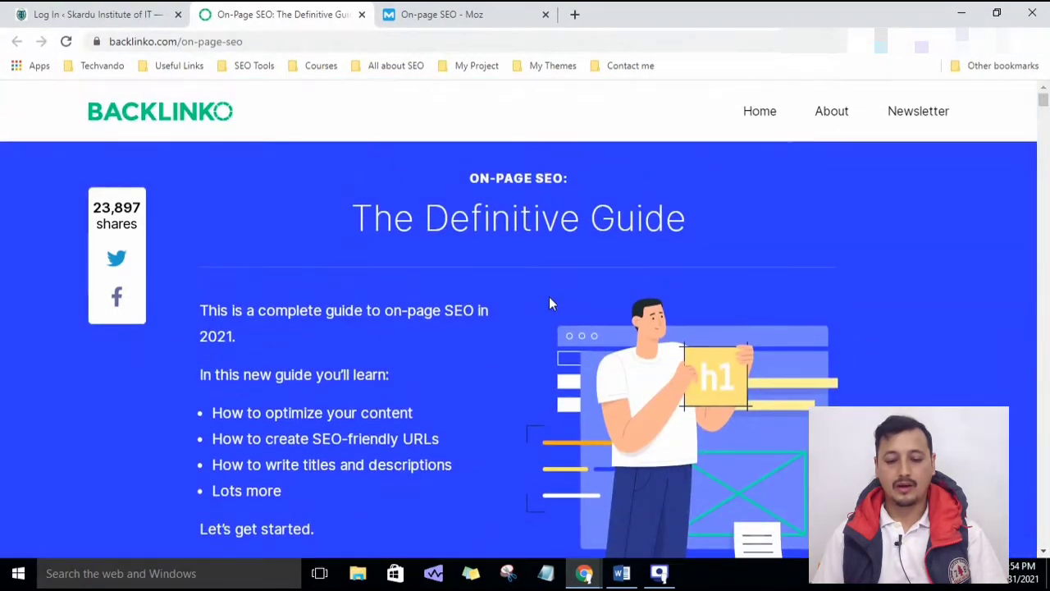
pyautogui.scroll(-6, 550, 304)
pyautogui.scroll(-8, 551, 303)
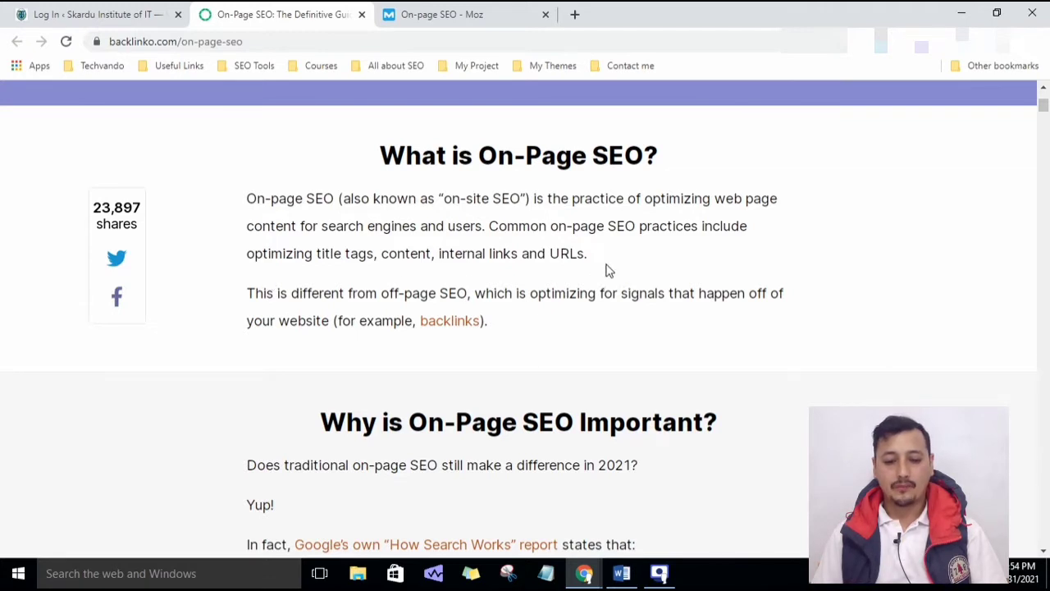
pyautogui.moveTo(586, 256); pyautogui.dragTo(557, 255)
pyautogui.click(509, 248)
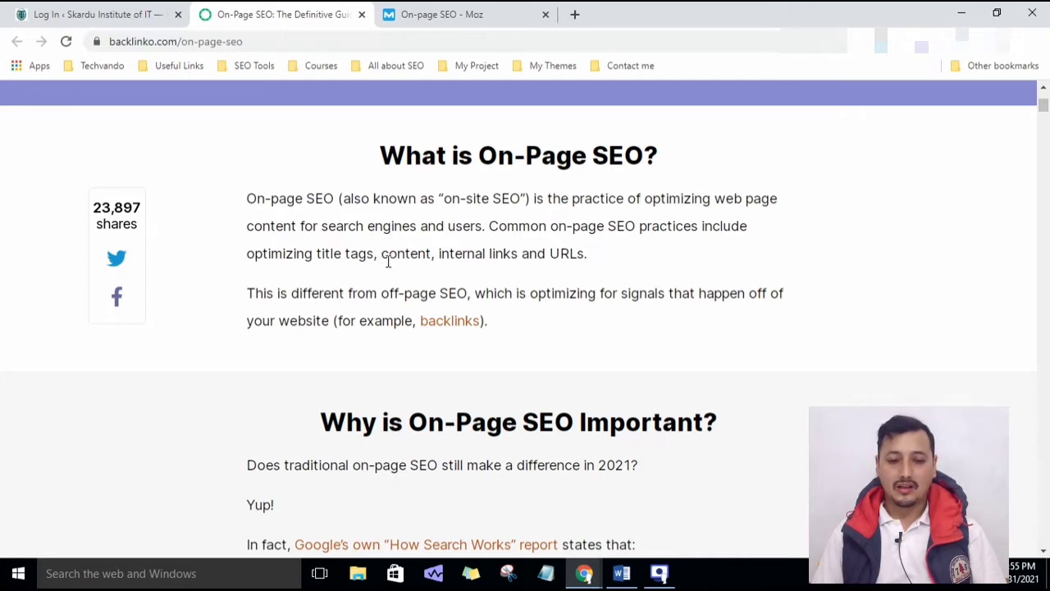
# - Open the Moz on-page SEO blog category page and read its definition of on-page SEO
pyautogui.click(486, 14)
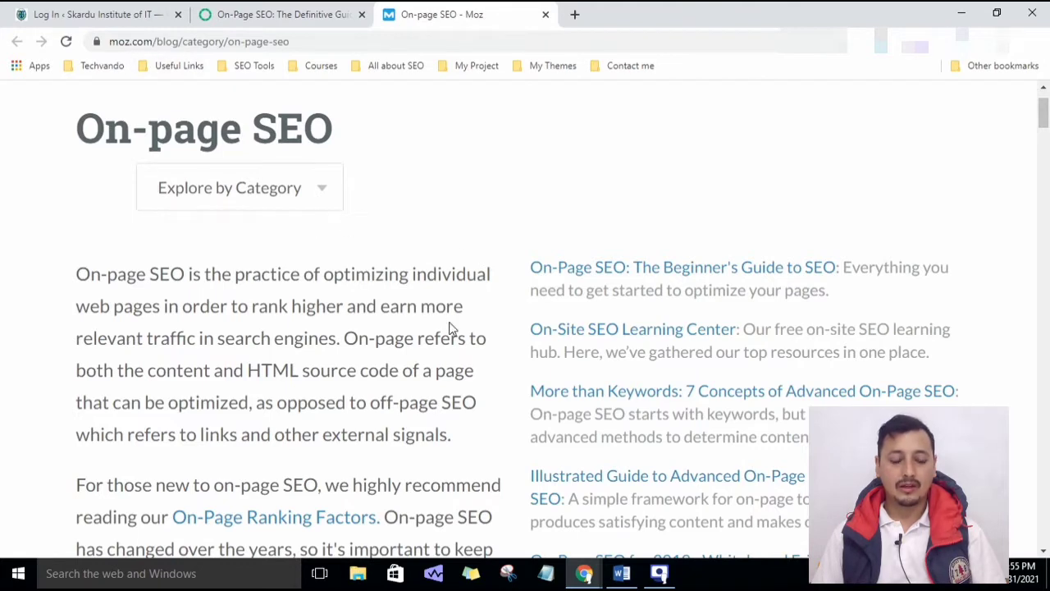
pyautogui.scroll(-1, 451, 263)
pyautogui.scroll(1, 451, 320)
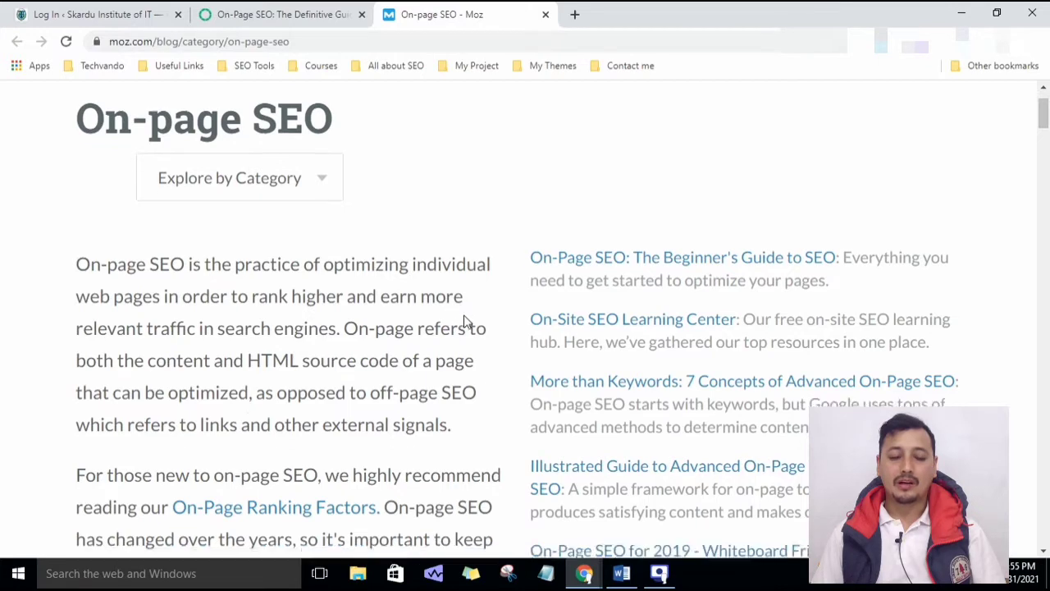
pyautogui.scroll(-1, 464, 322)
pyautogui.scroll(1, 464, 321)
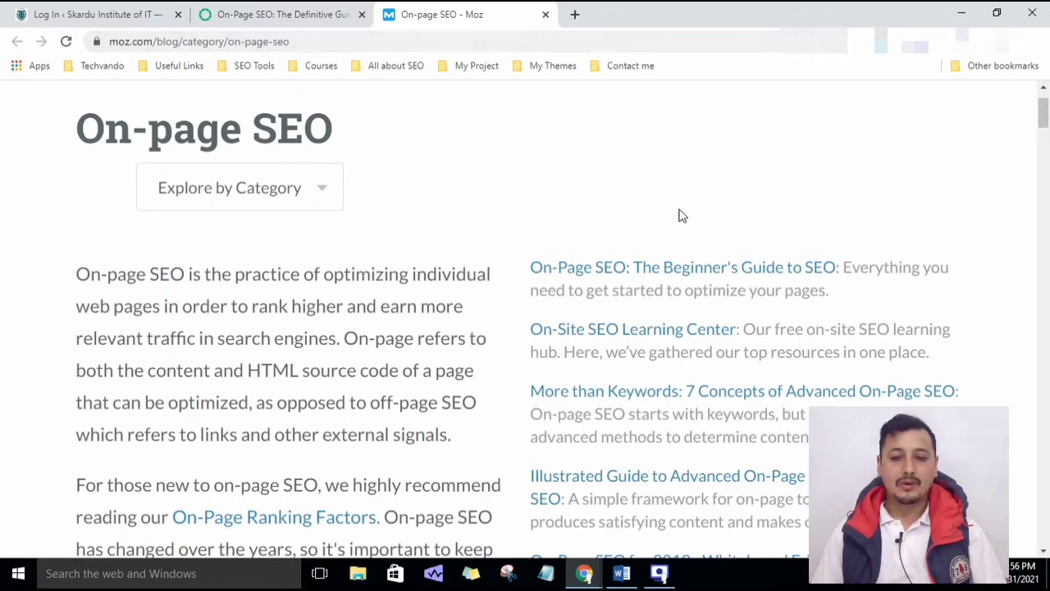
# - Turn on the MozBar extension for the Moz on-page SEO page and reduce the page zoom so its metrics fit
pyautogui.click(887, 47)
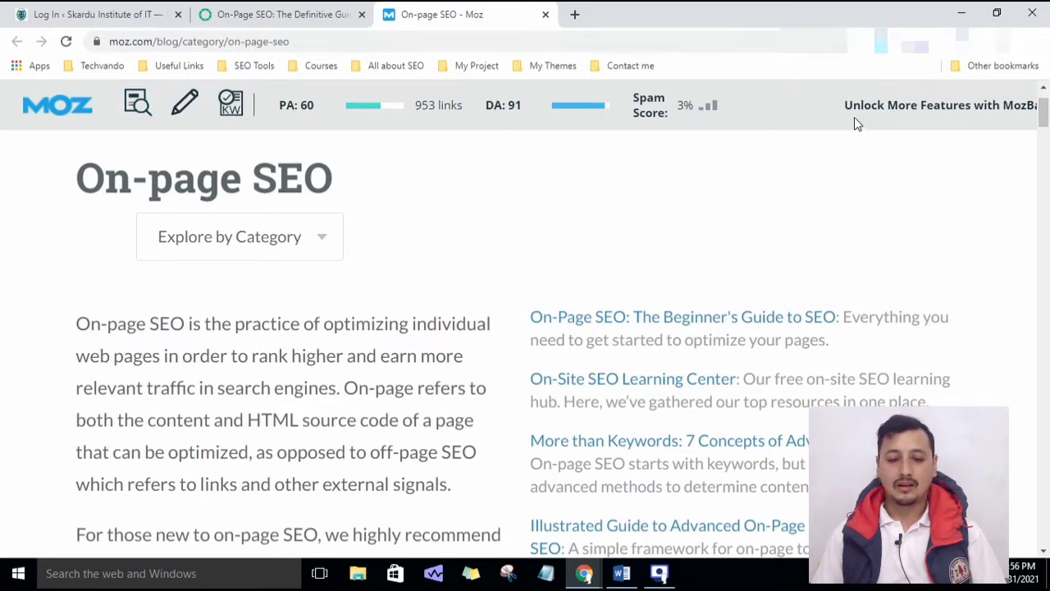
pyautogui.hotkey('ctrl', '-')
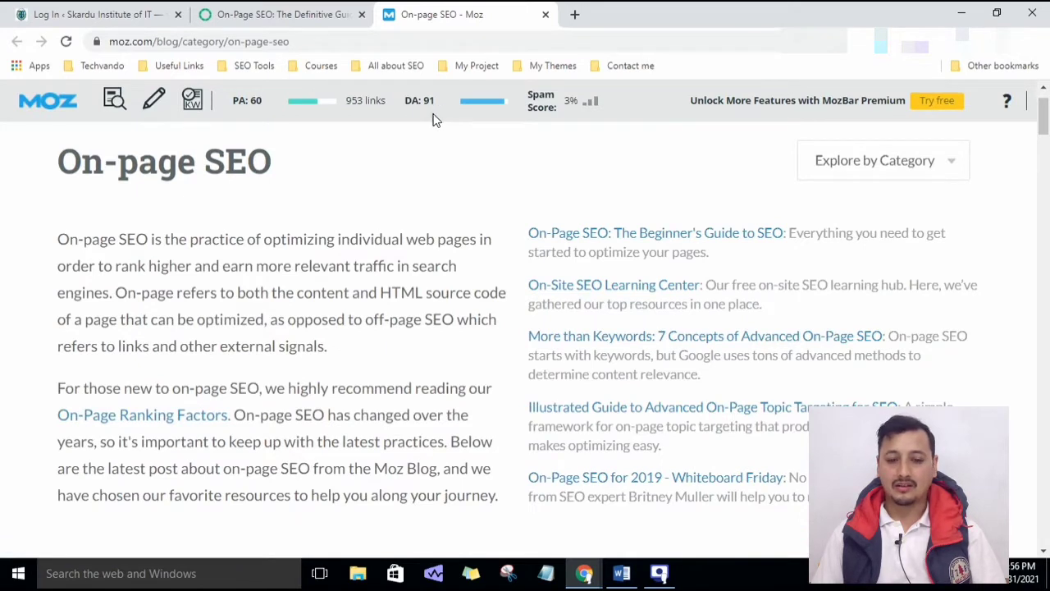
pyautogui.click(882, 42)
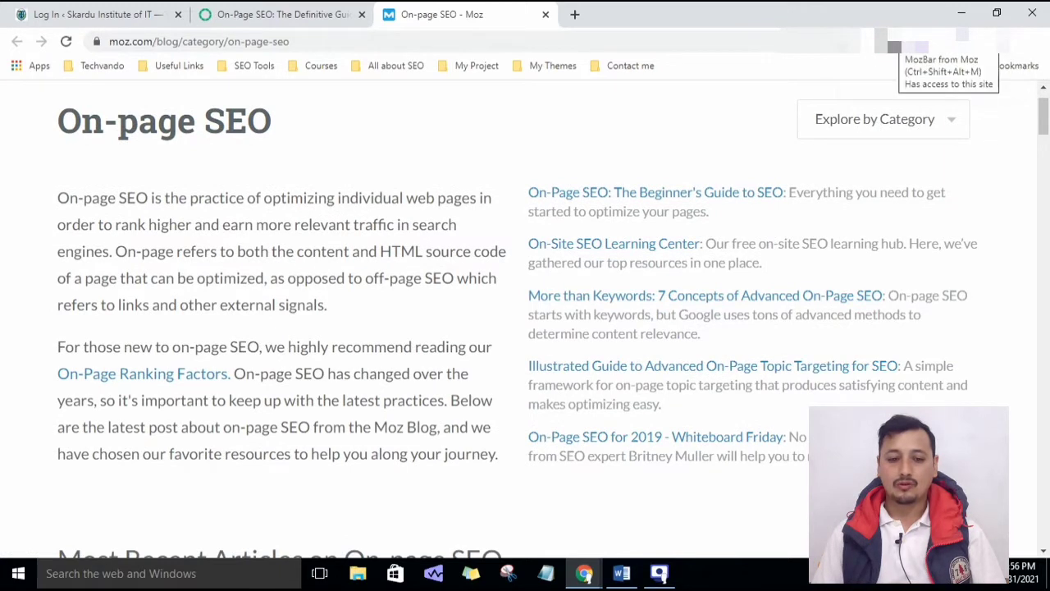
pyautogui.click(894, 47)
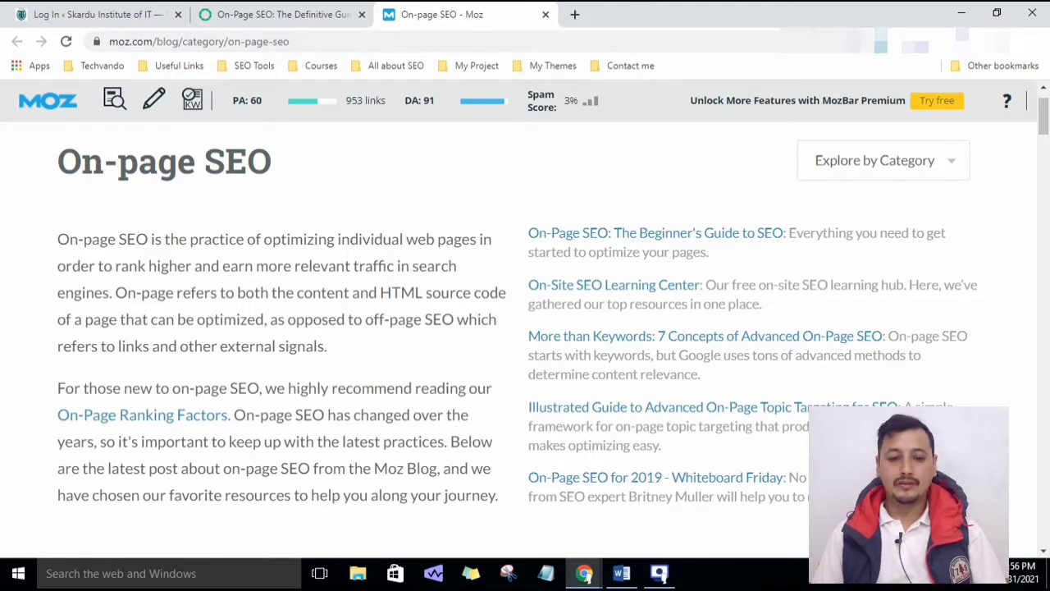
# - Search Google for "SEO" in a new tab
pyautogui.click(575, 14)
pyautogui.click(405, 331)
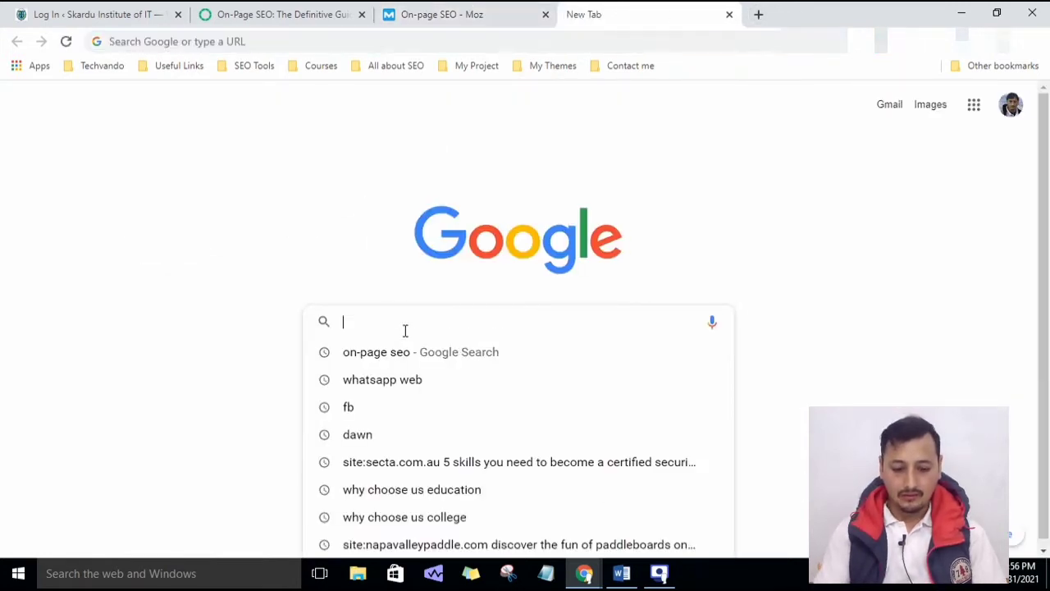
pyautogui.write('SEO')
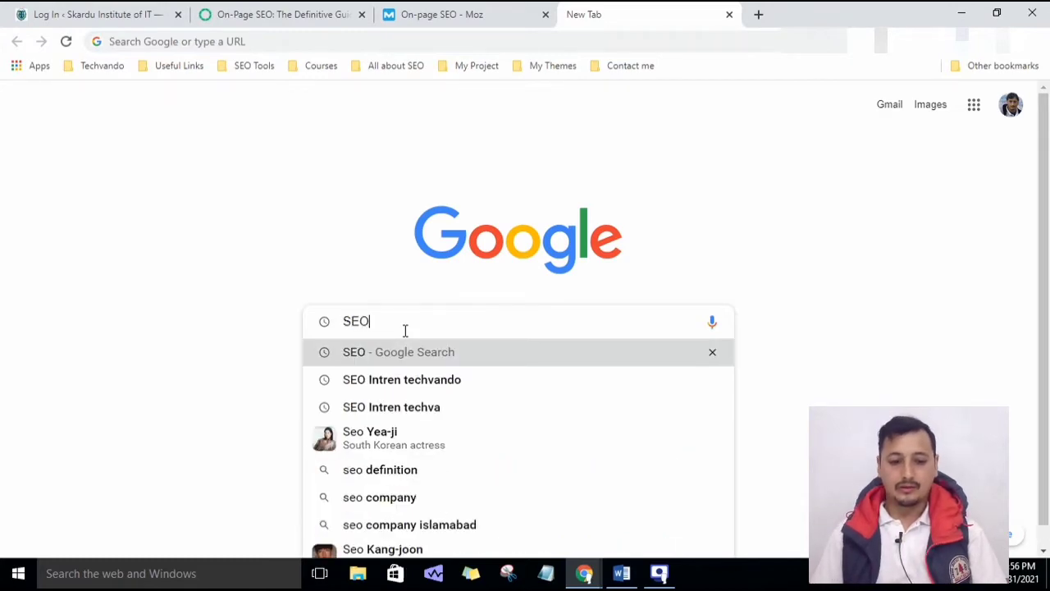
pyautogui.press('Return')
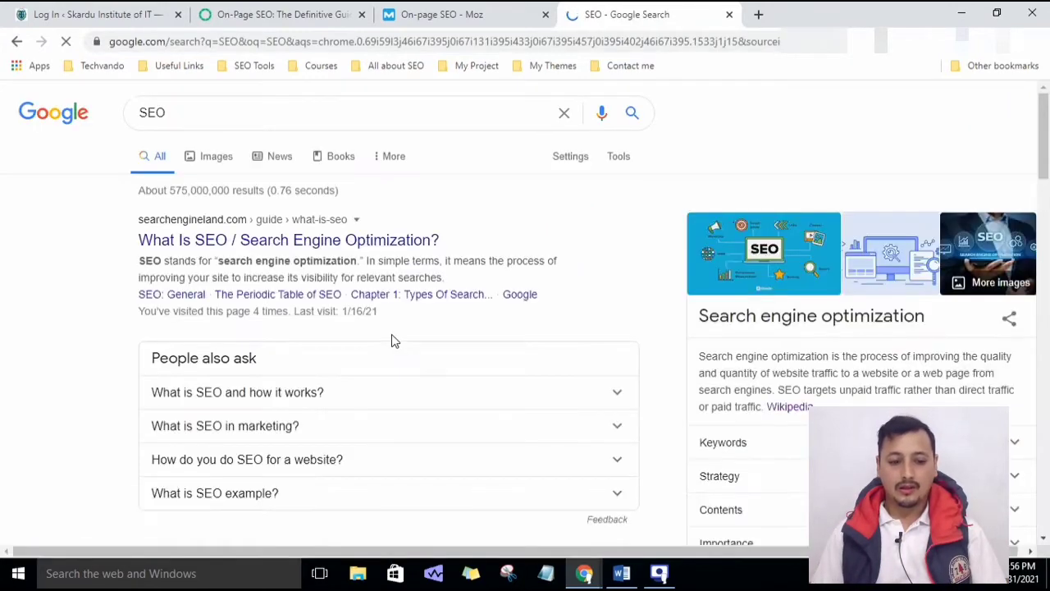
# - Examine the MozBar page authority, domain authority and link metrics under the Google results for SEO, and close the search page
pyautogui.scroll(-4, 246, 288)
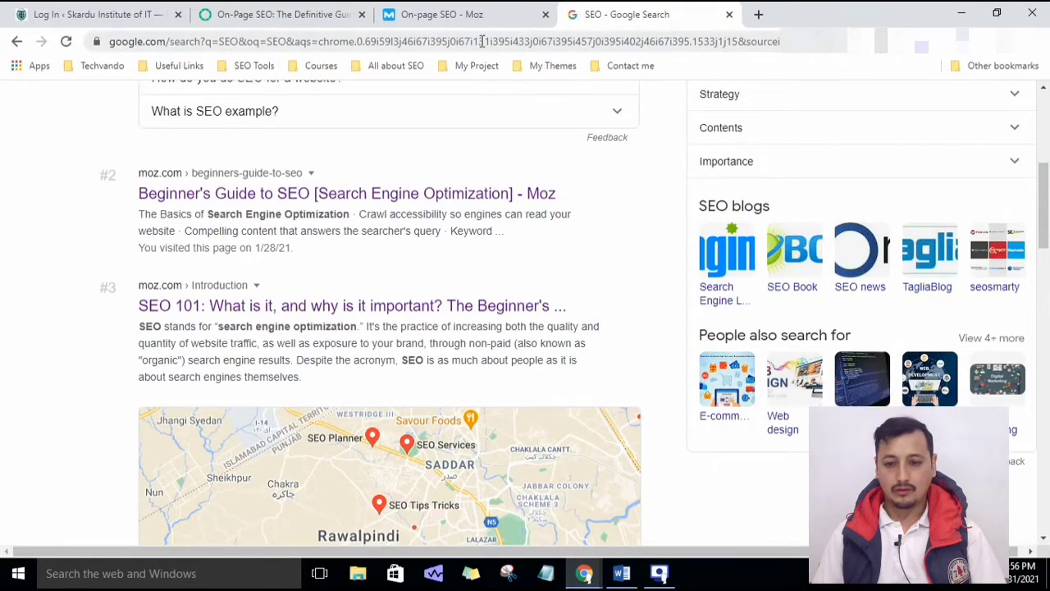
pyautogui.click(476, 15)
pyautogui.click(664, 12)
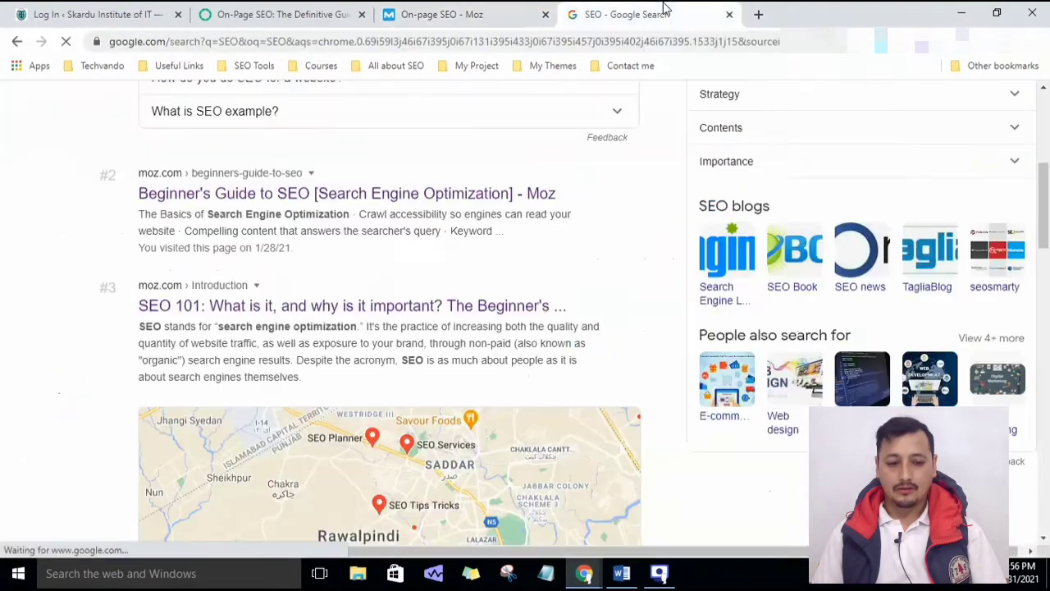
pyautogui.scroll(-15, 359, 312)
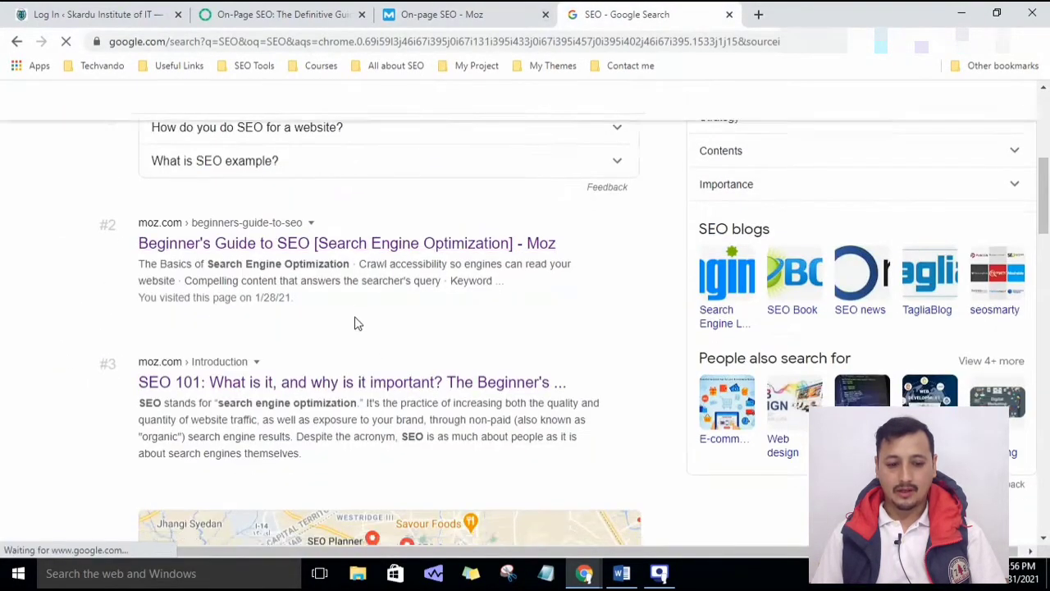
pyautogui.scroll(15, 359, 310)
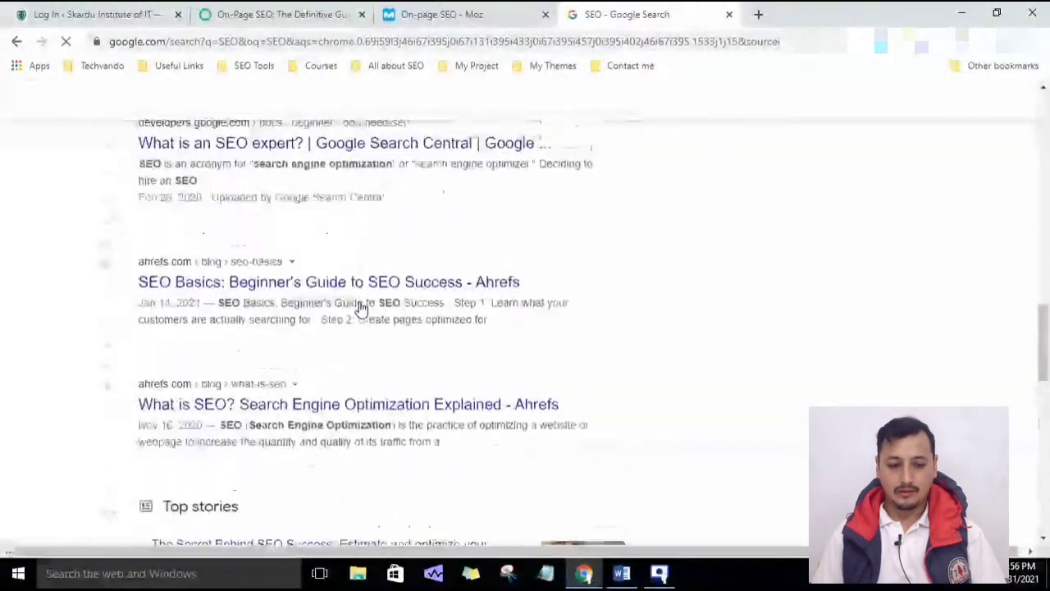
pyautogui.scroll(-3, 358, 308)
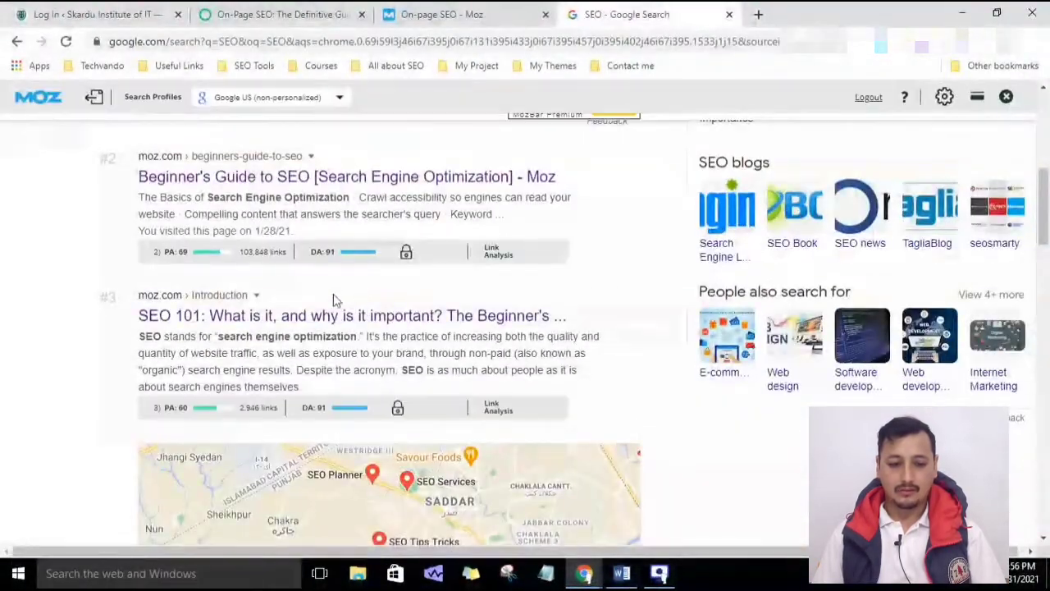
pyautogui.scroll(3, 336, 302)
pyautogui.scroll(-1, 339, 303)
pyautogui.scroll(-1, 336, 302)
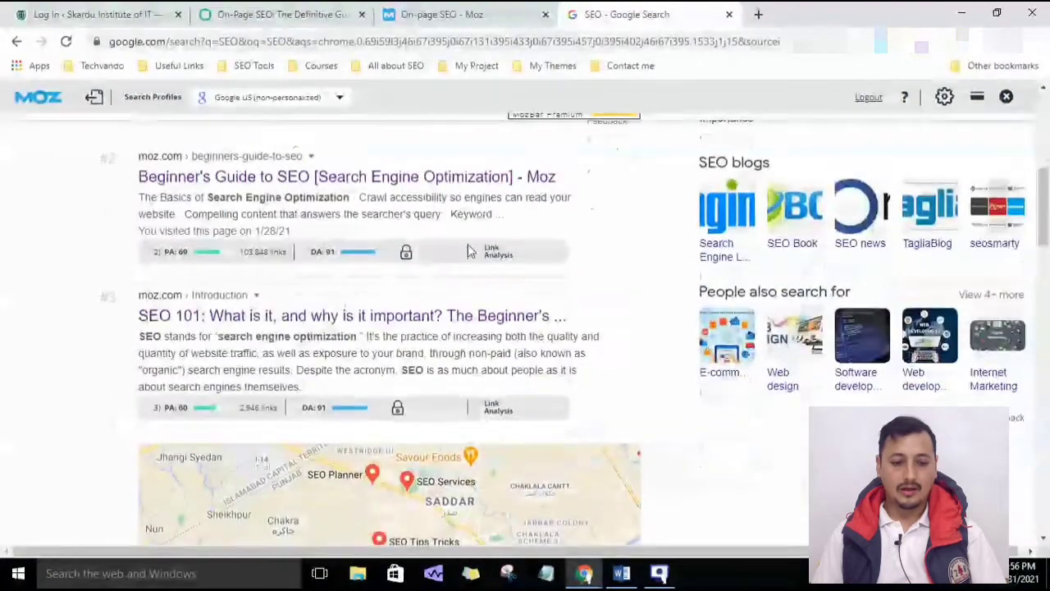
pyautogui.scroll(6, 165, 271)
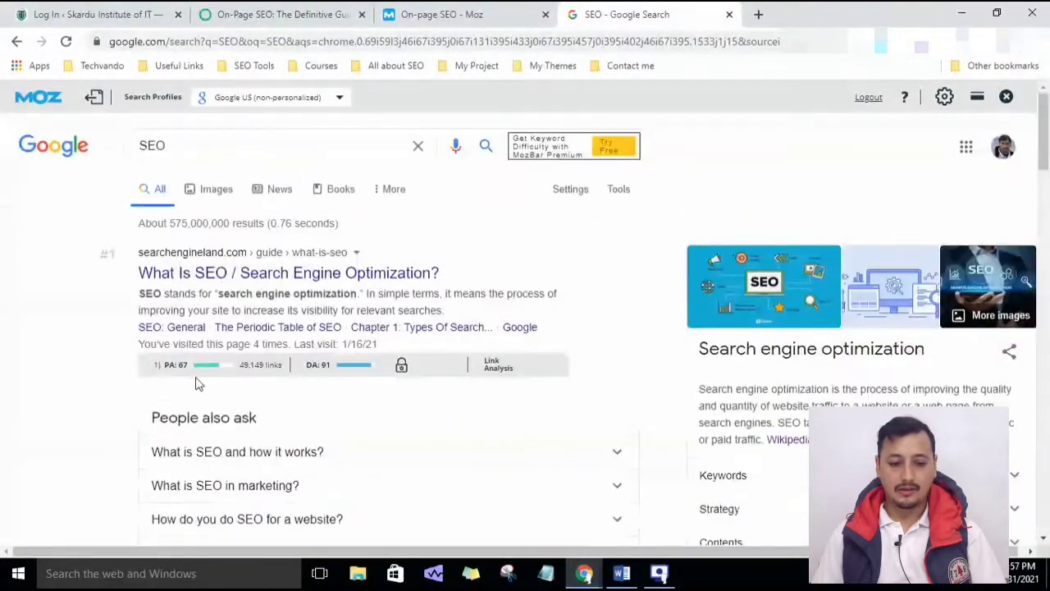
pyautogui.scroll(-5, 333, 375)
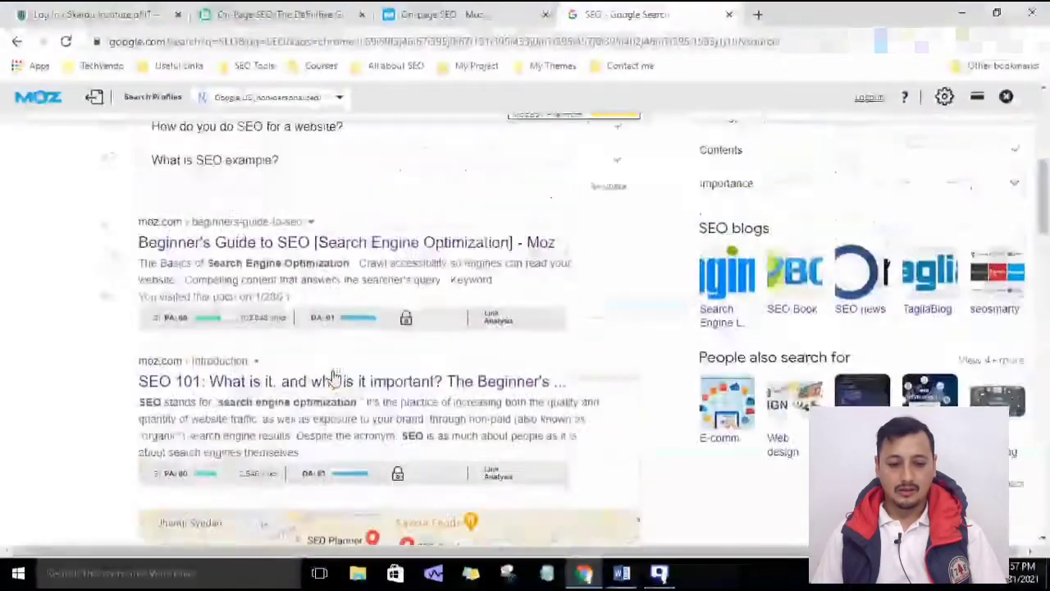
pyautogui.scroll(1, 329, 411)
pyautogui.scroll(-3, 336, 425)
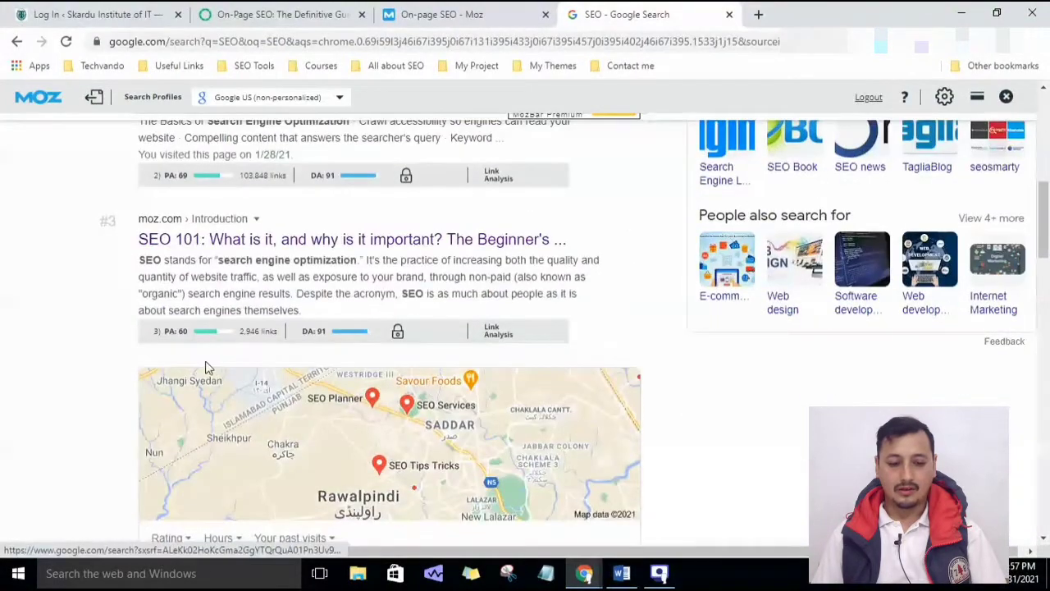
pyautogui.scroll(-2, 246, 355)
pyautogui.scroll(-6, 289, 363)
pyautogui.scroll(3, 344, 329)
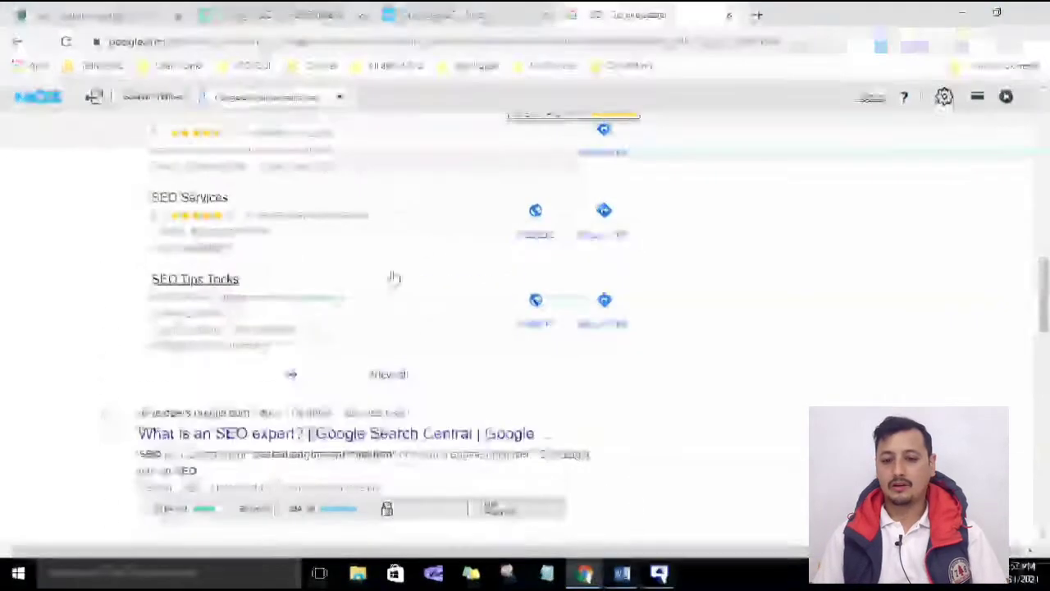
pyautogui.click(730, 15)
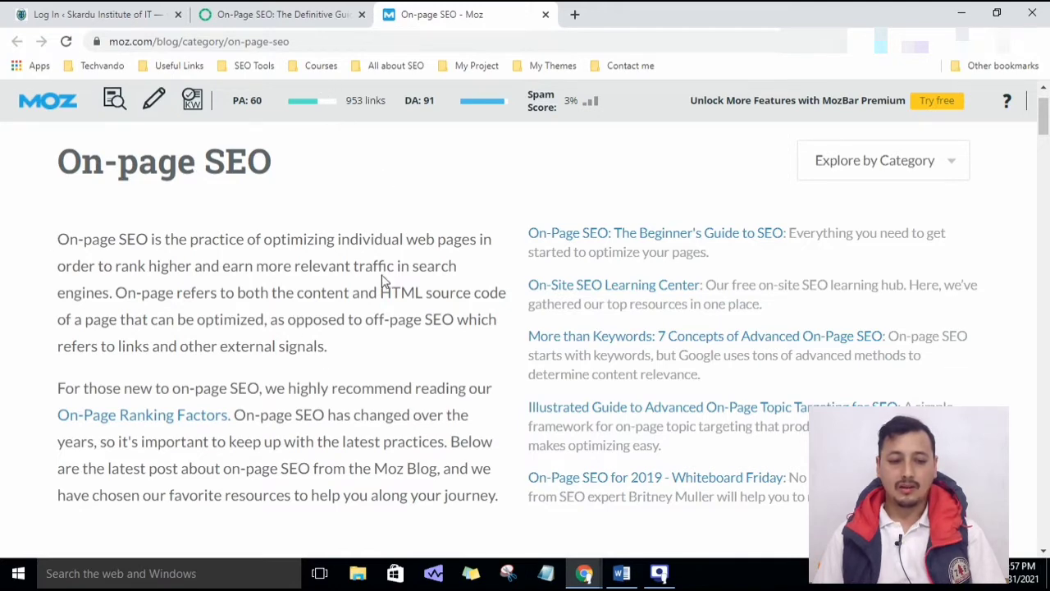
# - Compare the definitions and MozBar metrics of the Backlinko and Moz on-page SEO pages, and close the Moz page
pyautogui.scroll(1, 381, 282)
pyautogui.click(293, 11)
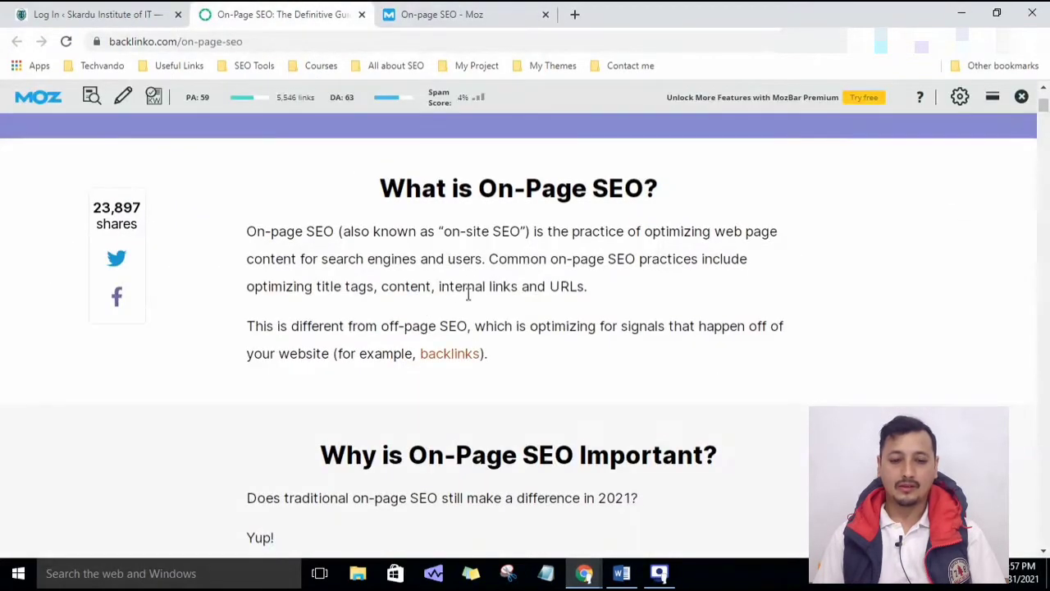
pyautogui.click(467, 14)
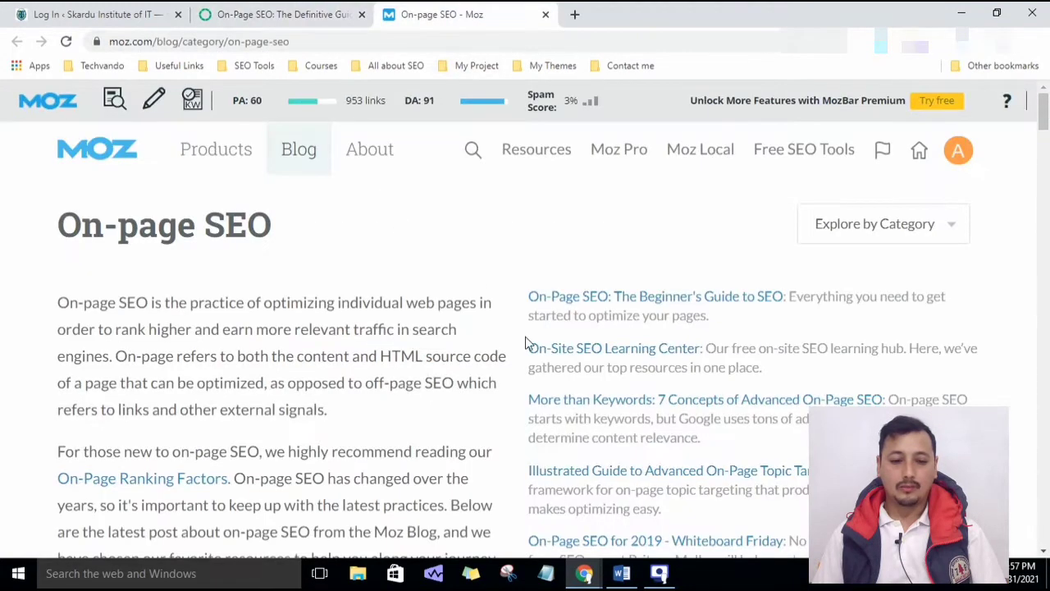
pyautogui.scroll(-3, 522, 345)
pyautogui.scroll(3, 521, 344)
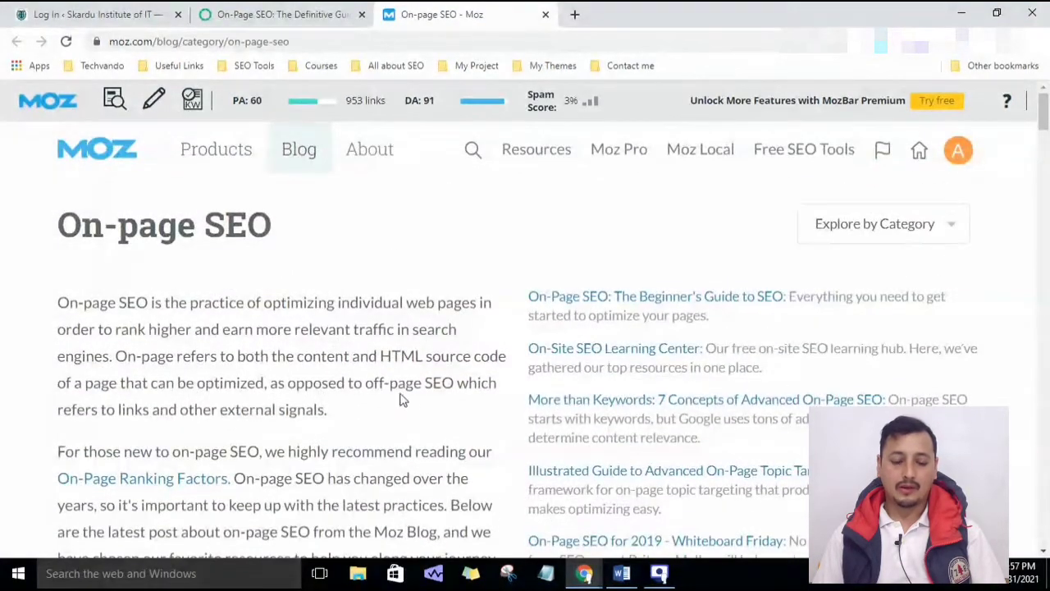
pyautogui.click(305, 11)
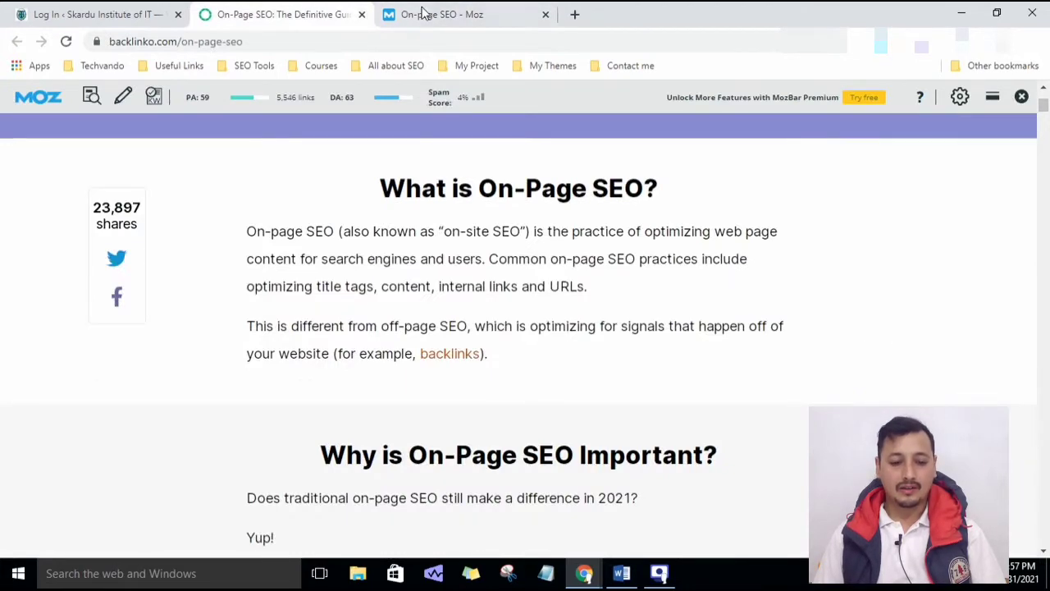
pyautogui.click(462, 12)
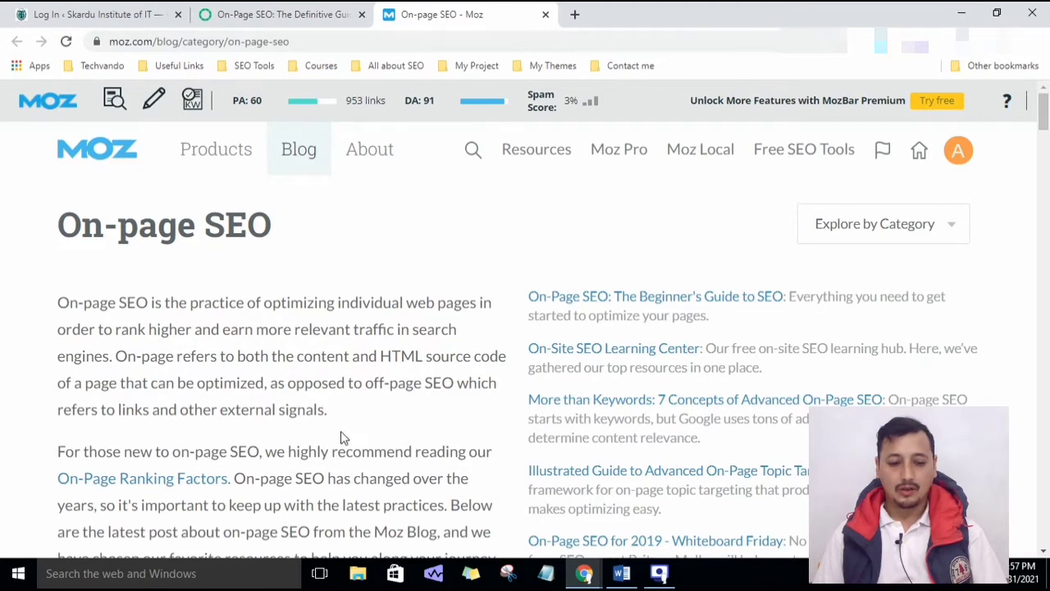
pyautogui.click(279, 11)
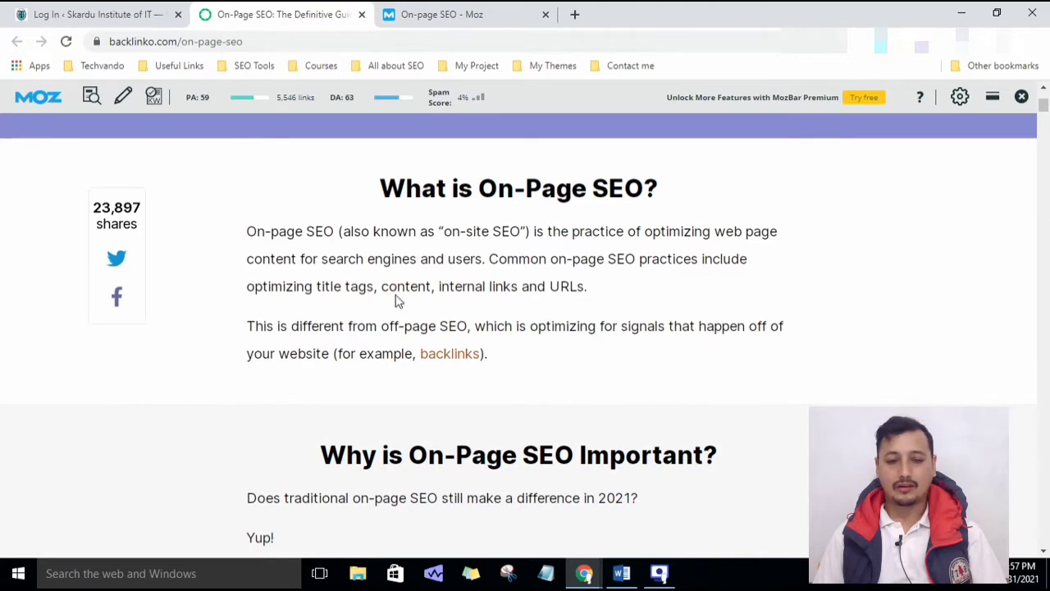
pyautogui.click(511, 14)
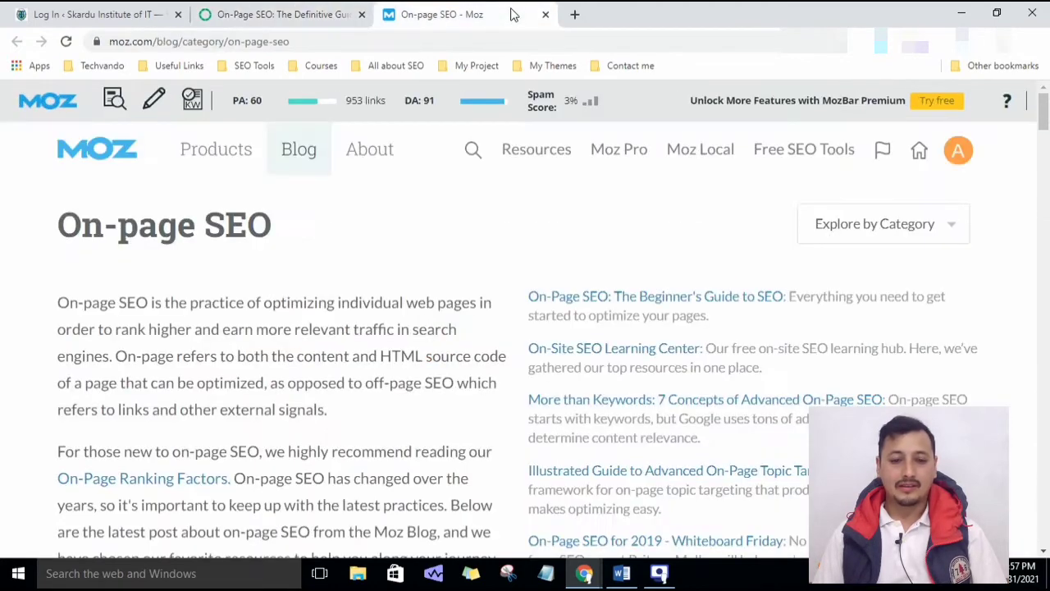
pyautogui.click(545, 15)
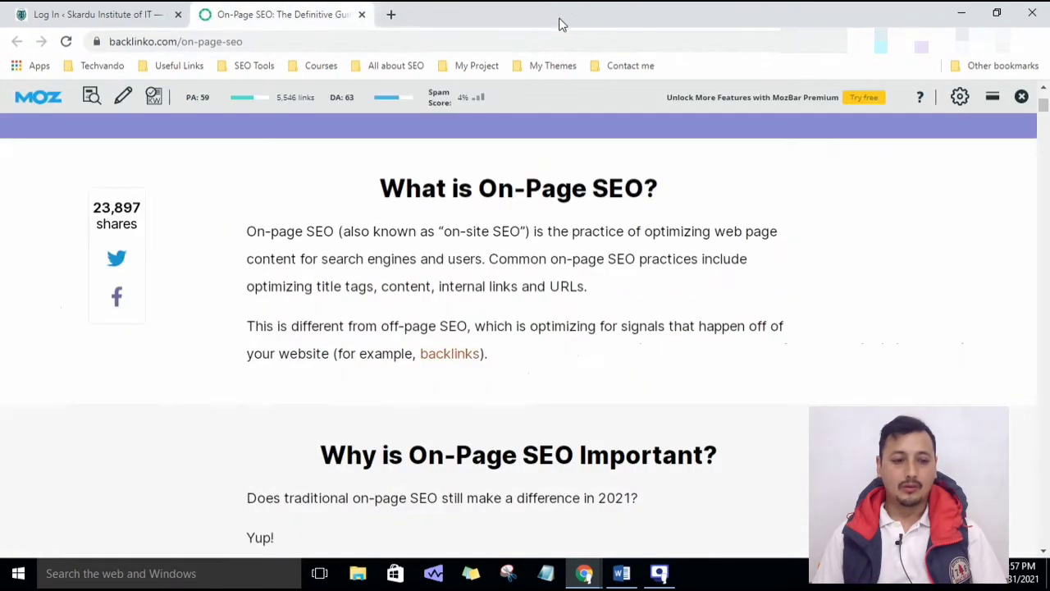
# - Open techcourses.cf in a new tab and turn off the MozBar extension on its homepage
pyautogui.click(117, 14)
pyautogui.click(390, 14)
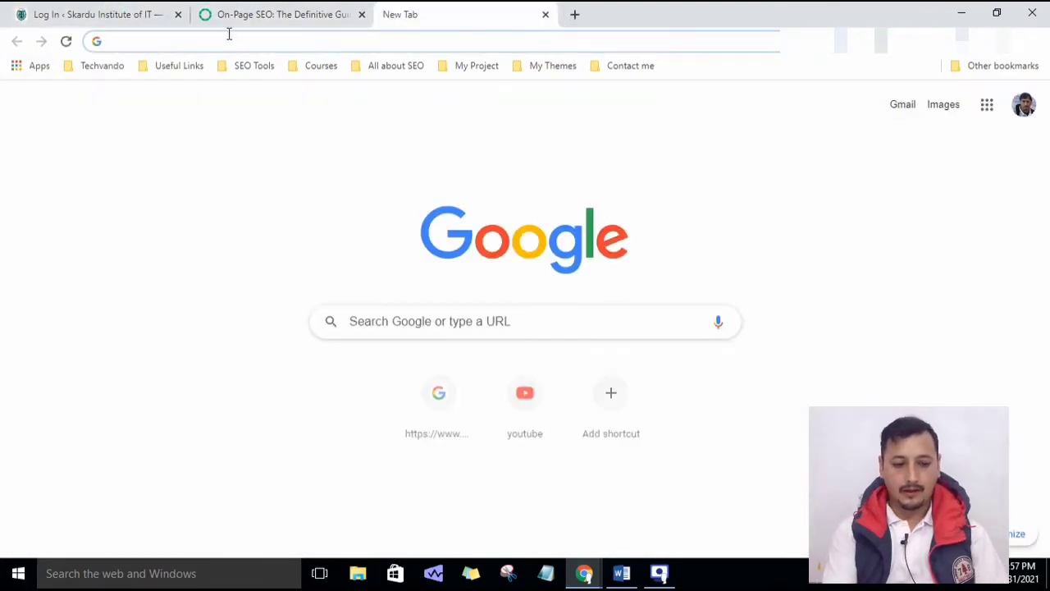
pyautogui.write('techcourses.cf')
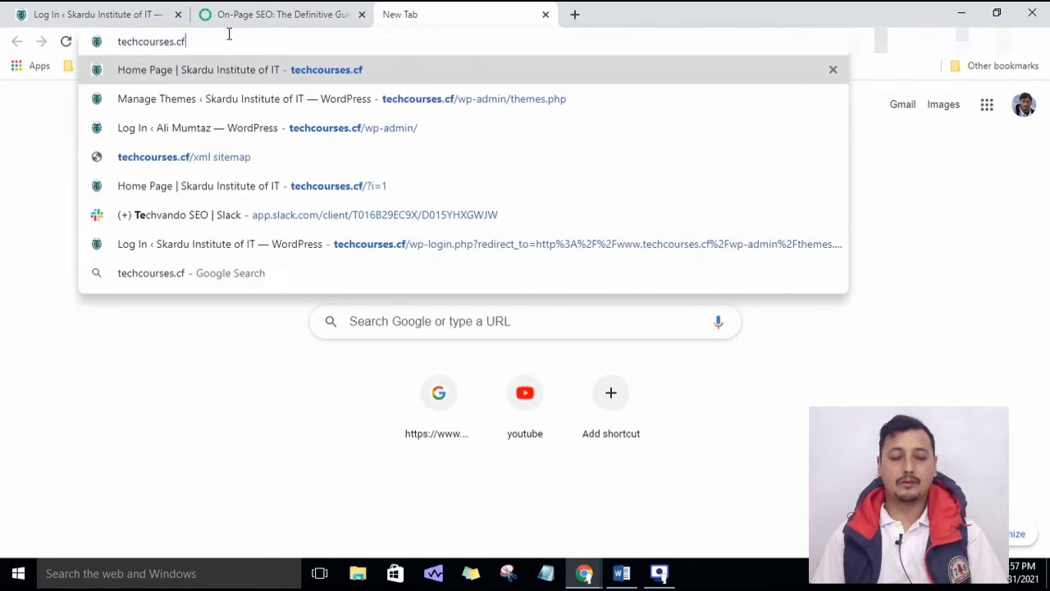
pyautogui.press('Return')
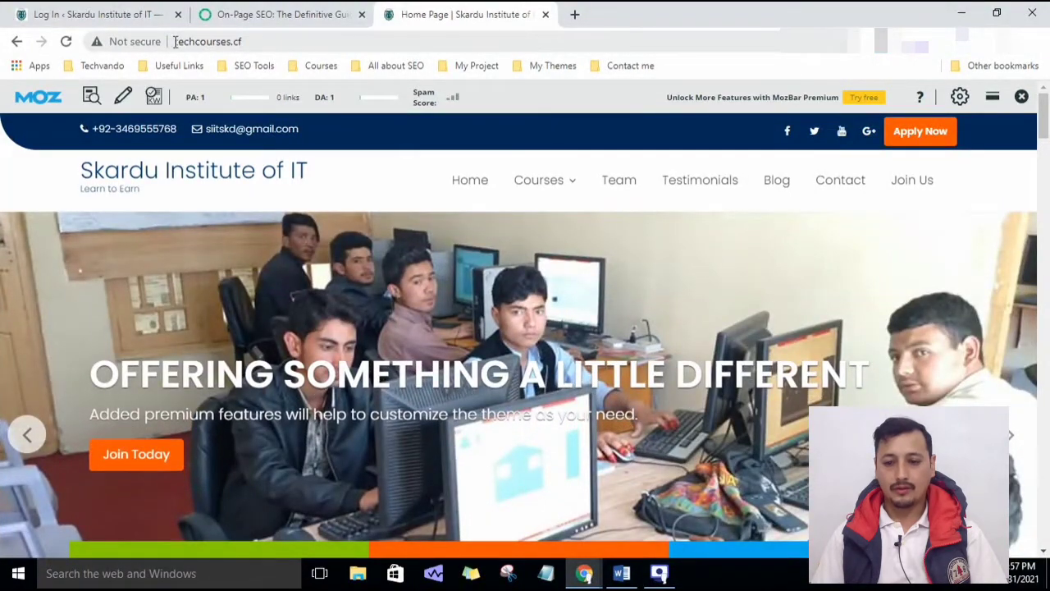
pyautogui.click(892, 42)
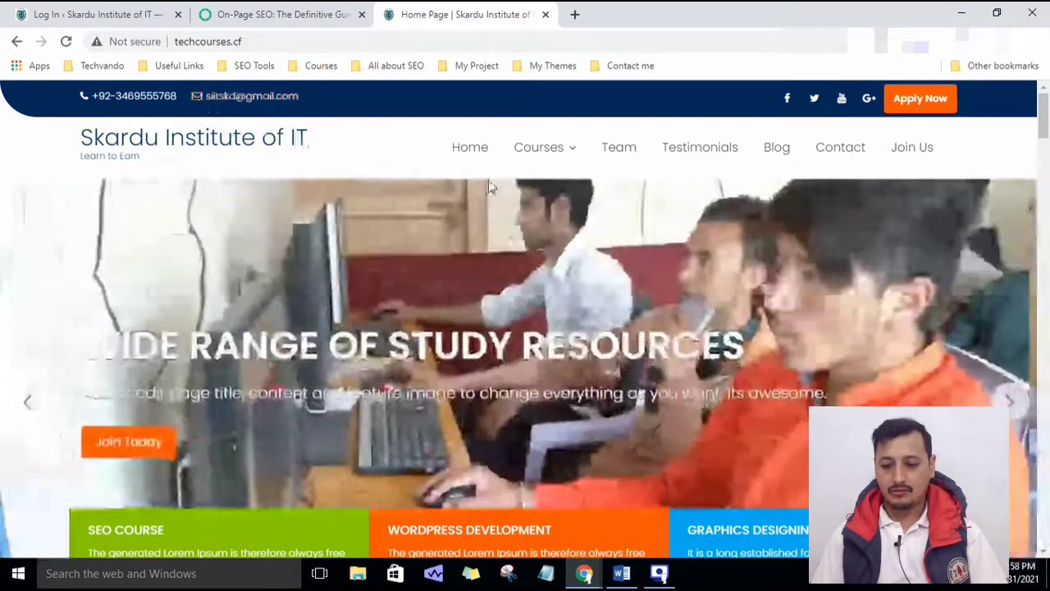
# - Look through the homepage's banner slides and its CEO message, courses, team, testimonials, blog and contact sections
pyautogui.click(1014, 404)
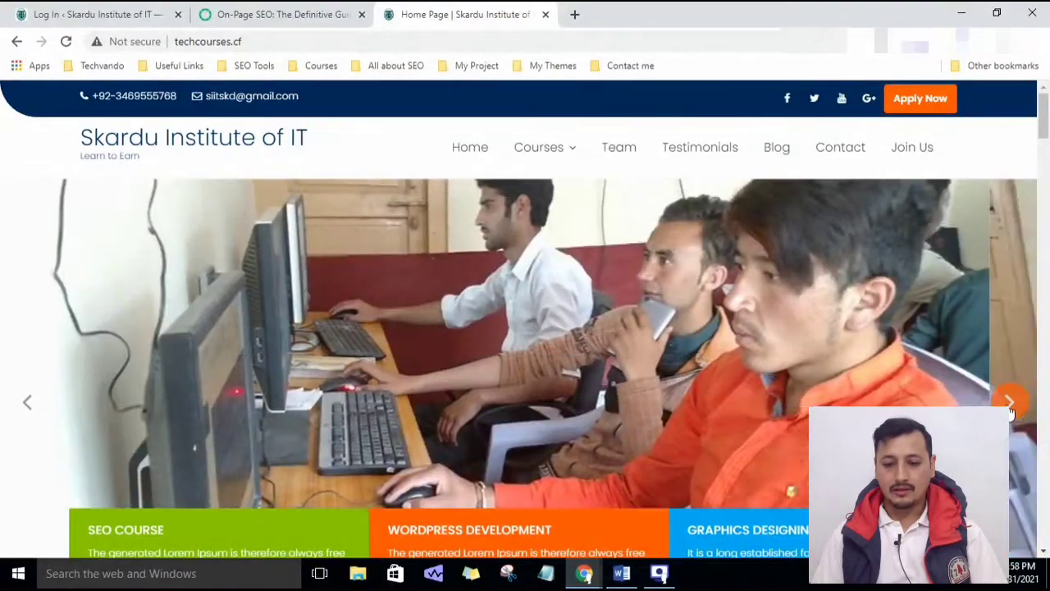
pyautogui.click(1012, 403)
pyautogui.click(1012, 404)
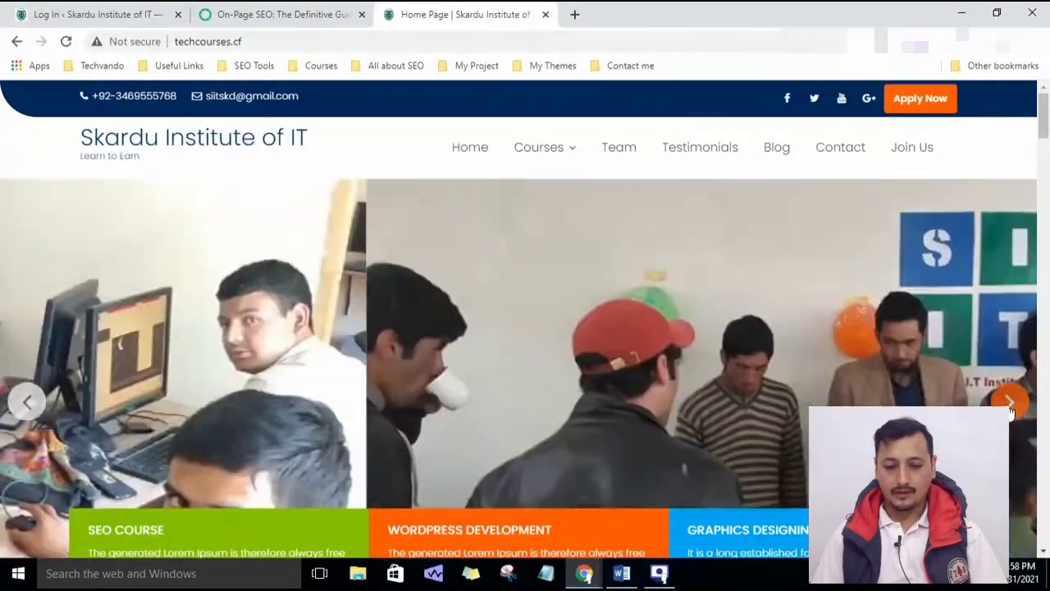
pyautogui.scroll(-3, 886, 398)
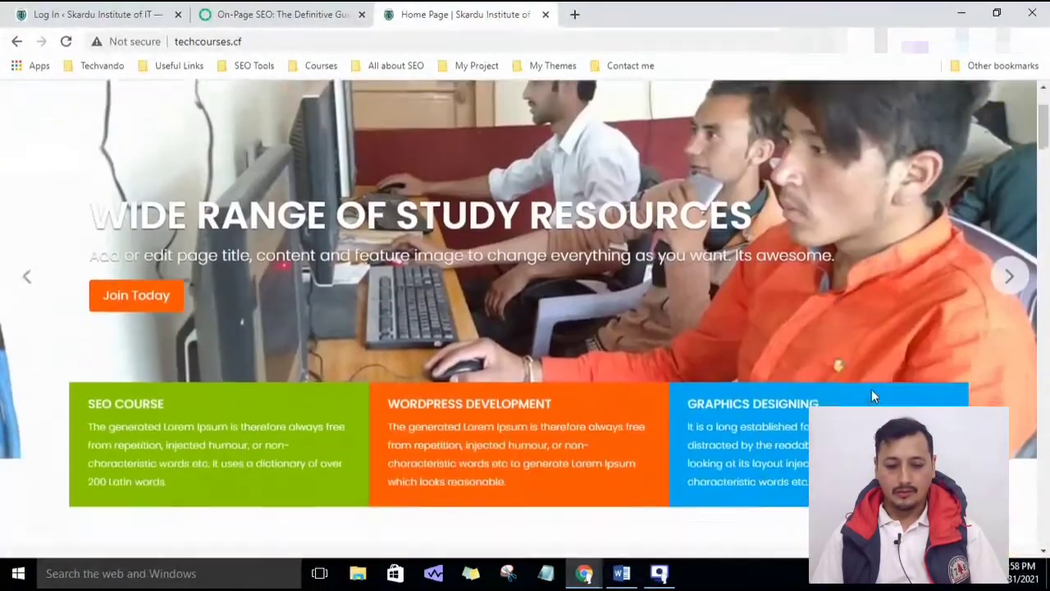
pyautogui.scroll(-5, 489, 406)
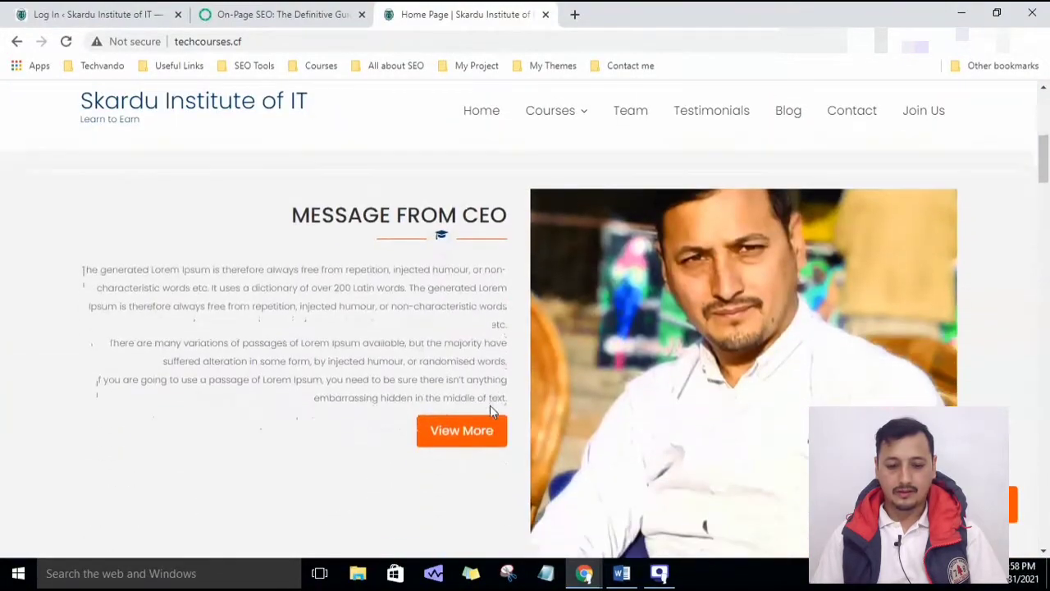
pyautogui.scroll(-8, 490, 412)
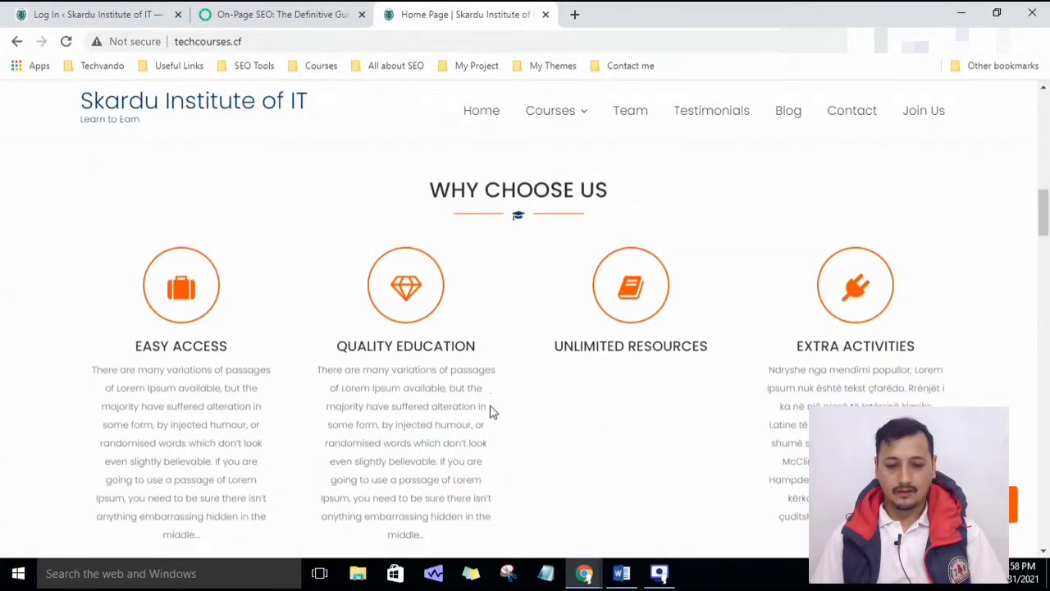
pyautogui.scroll(-3, 492, 413)
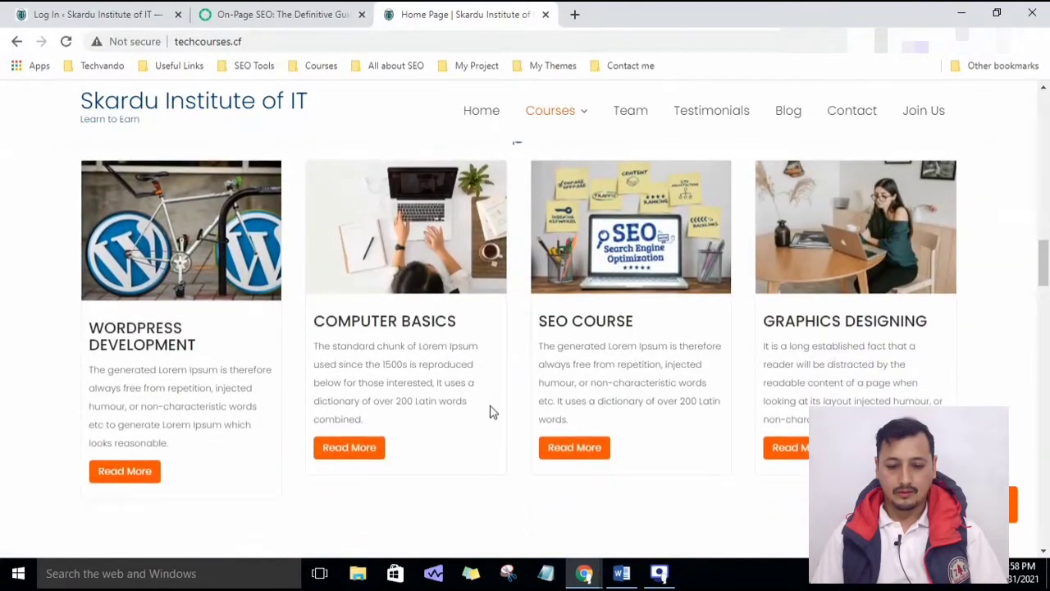
pyautogui.scroll(-5, 490, 412)
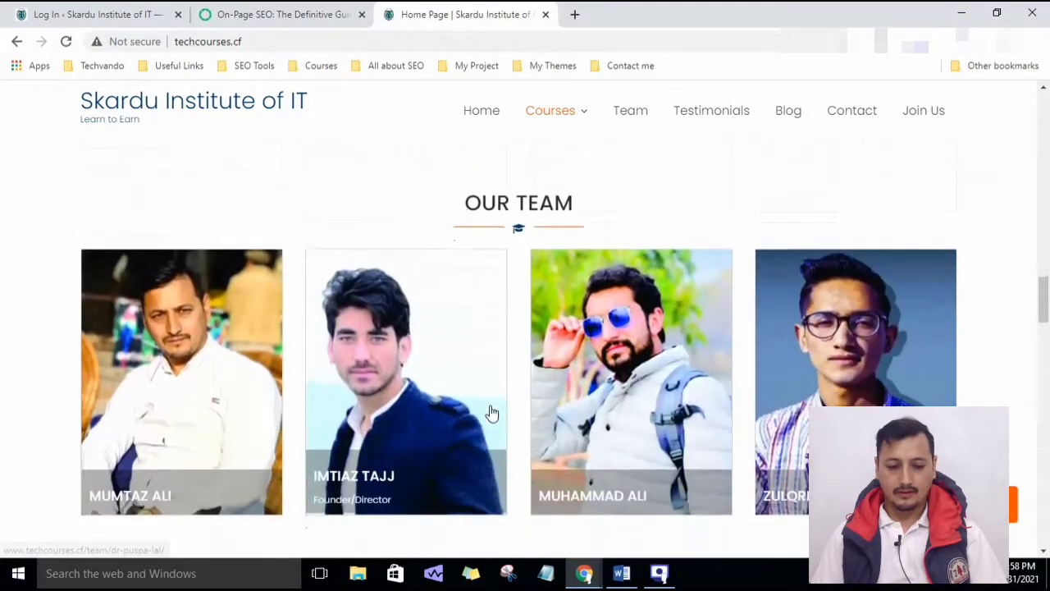
pyautogui.scroll(-1, 490, 412)
pyautogui.scroll(2, 493, 427)
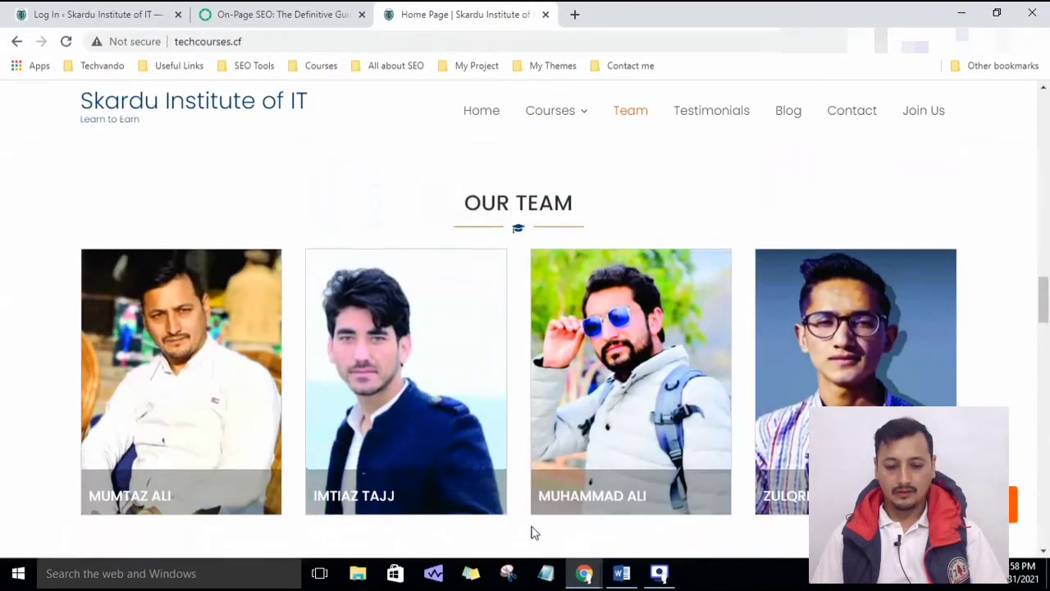
pyautogui.scroll(-6, 530, 525)
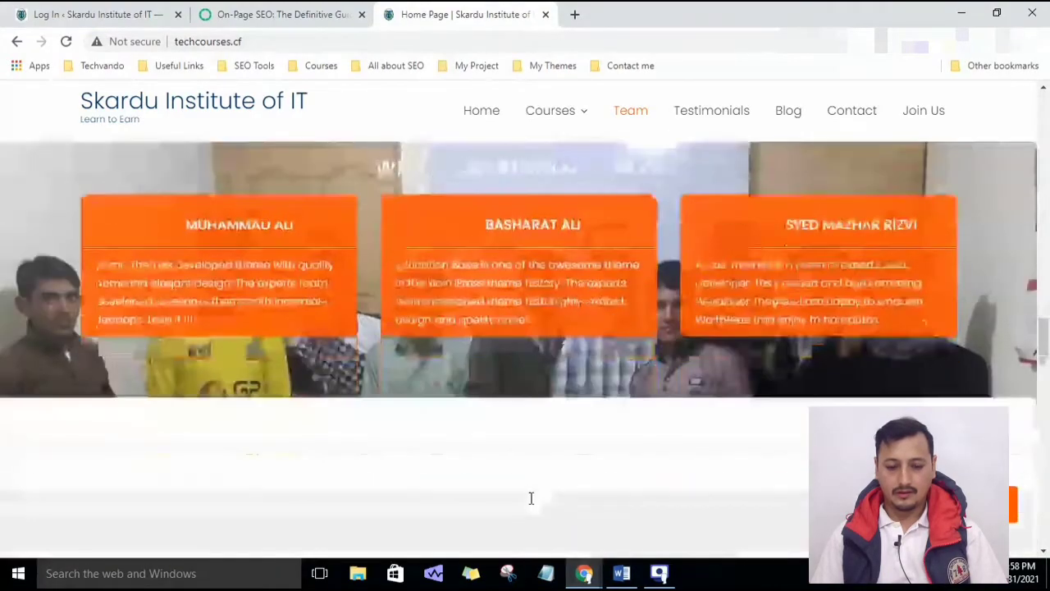
pyautogui.scroll(-10, 530, 501)
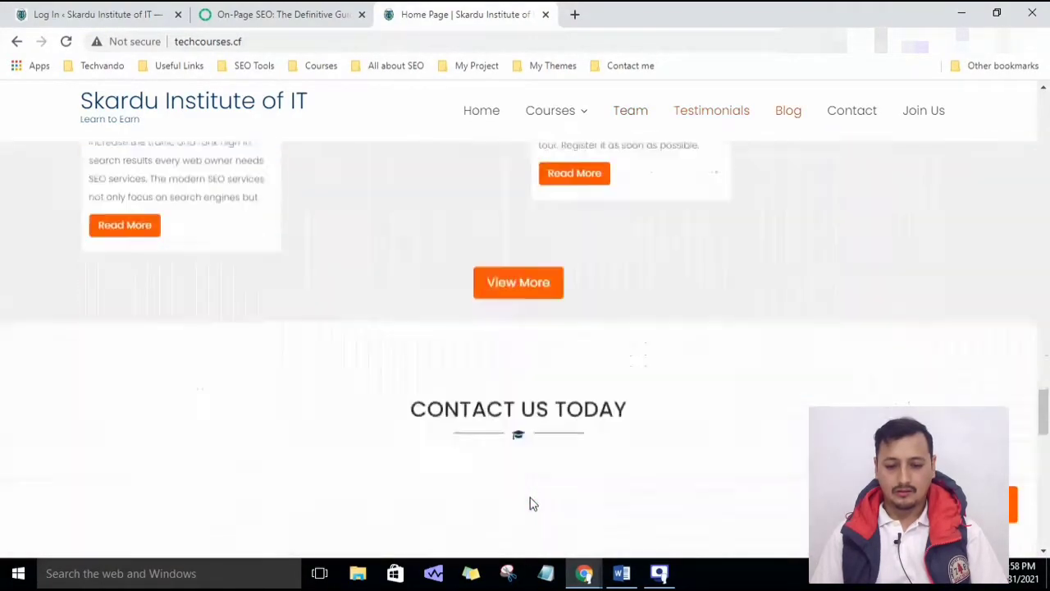
pyautogui.scroll(-6, 530, 502)
pyautogui.scroll(10, 530, 502)
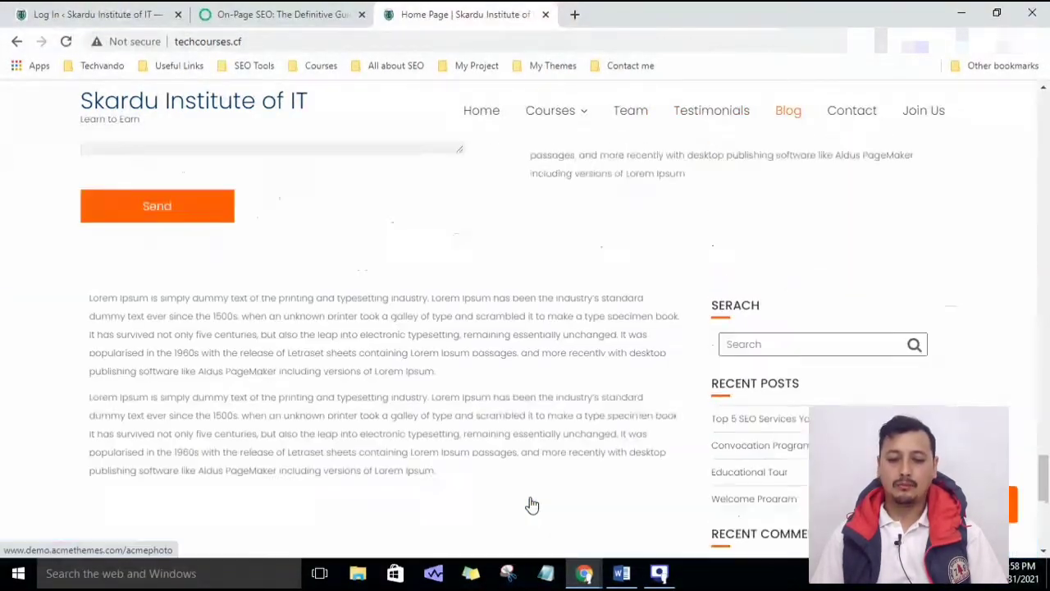
pyautogui.scroll(15, 530, 499)
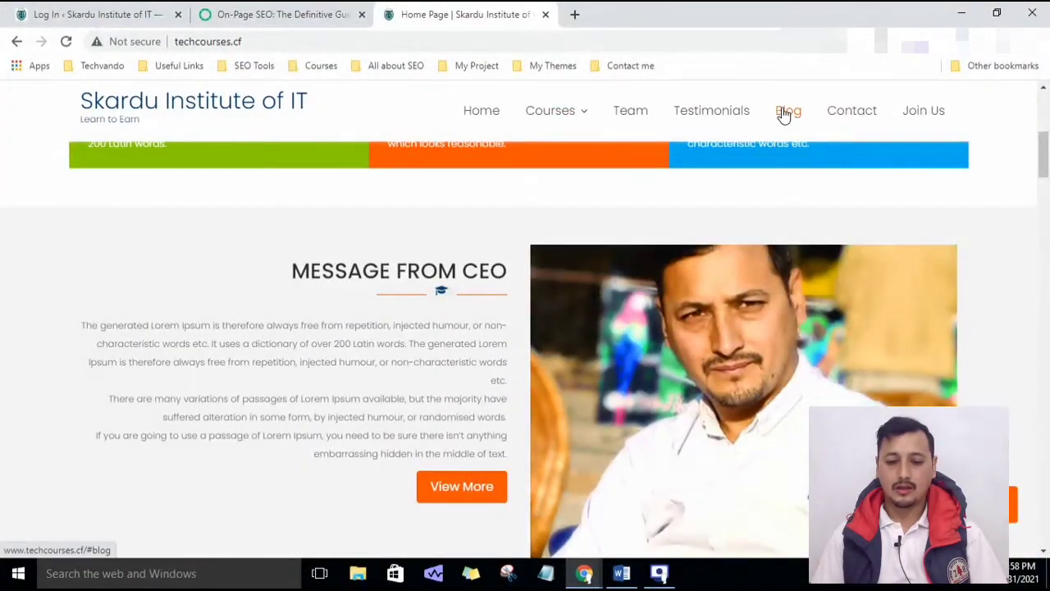
# - Go to the site's Blog section, look over the published notices, and return to the top of the homepage
pyautogui.click(785, 115)
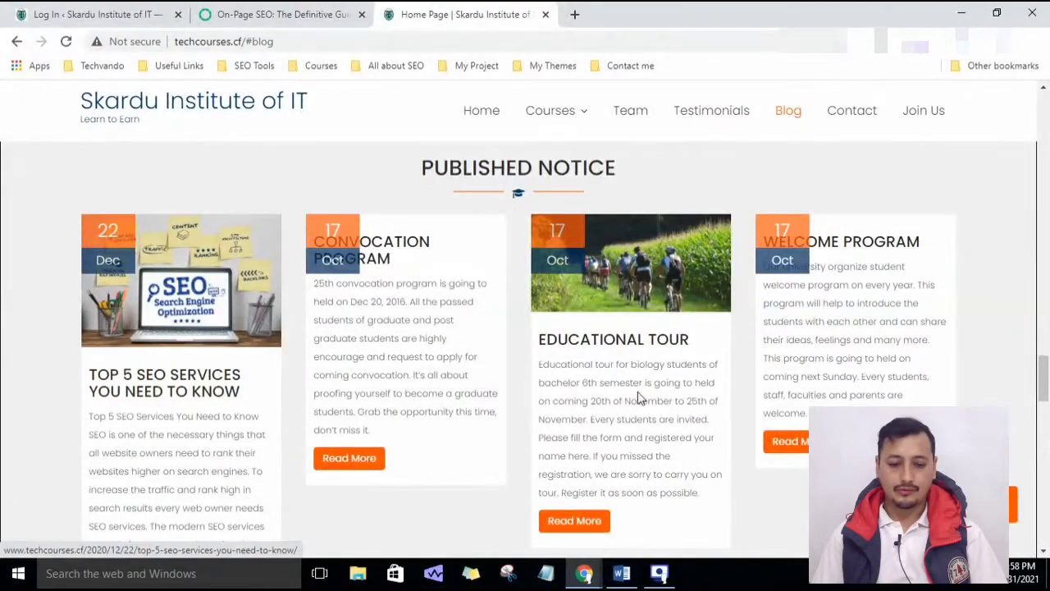
pyautogui.scroll(-2, 392, 376)
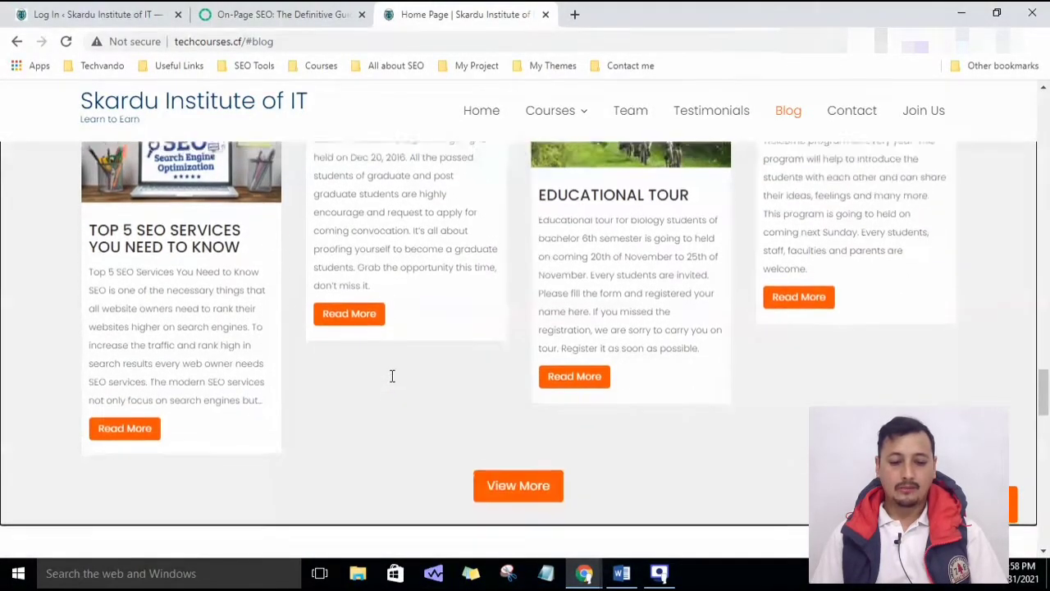
pyautogui.scroll(4, 393, 376)
pyautogui.scroll(-4, 392, 382)
pyautogui.scroll(5, 387, 397)
pyautogui.scroll(15, 388, 413)
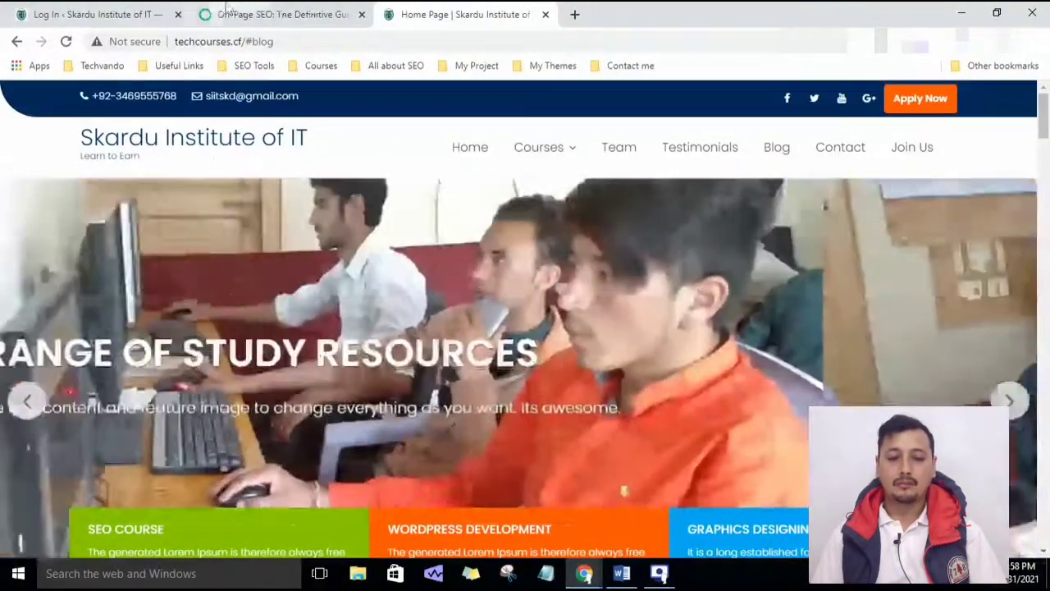
# - Revisit the Backlinko article and the institute's homepage, and close the old WordPress login page
pyautogui.click(253, 14)
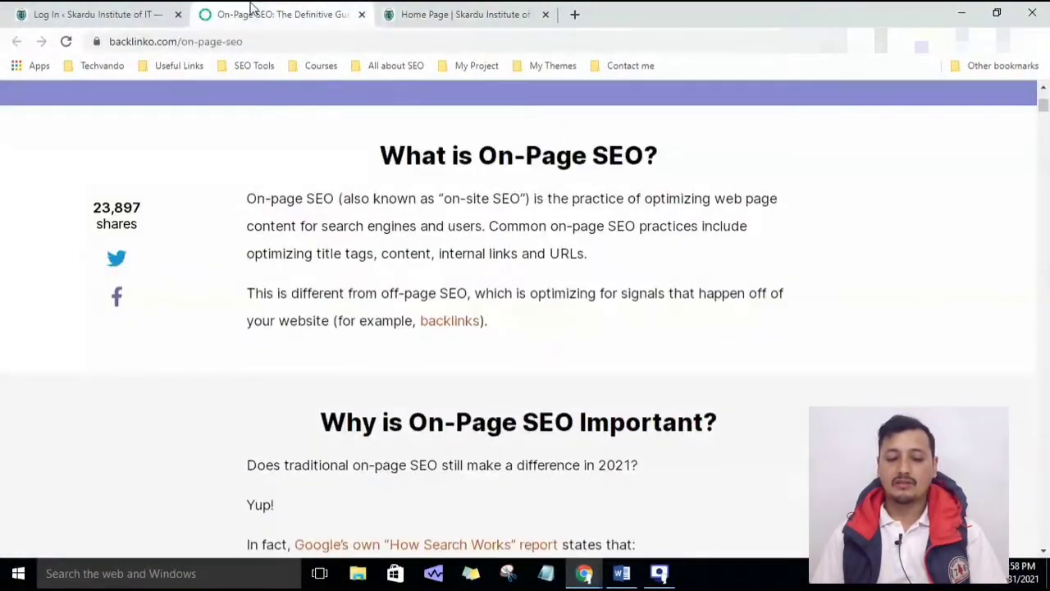
pyautogui.click(461, 14)
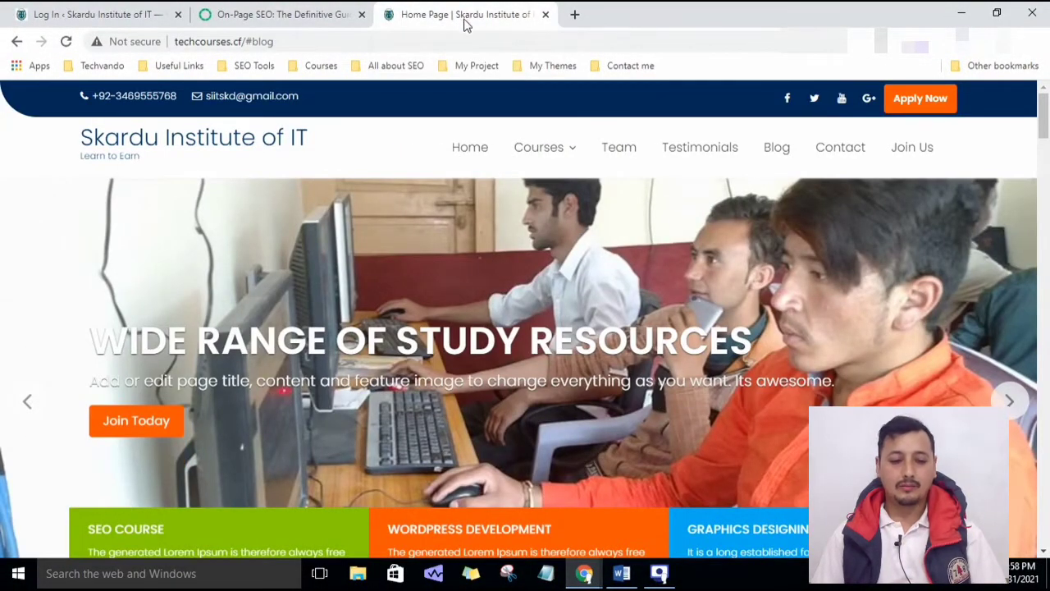
pyautogui.click(90, 12)
pyautogui.click(502, 10)
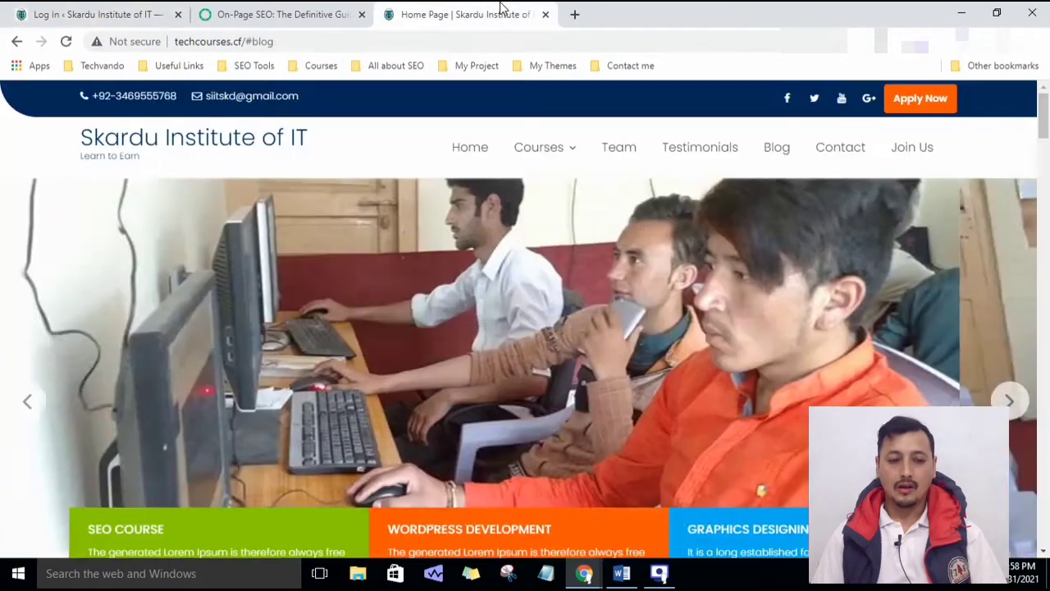
pyautogui.click(178, 14)
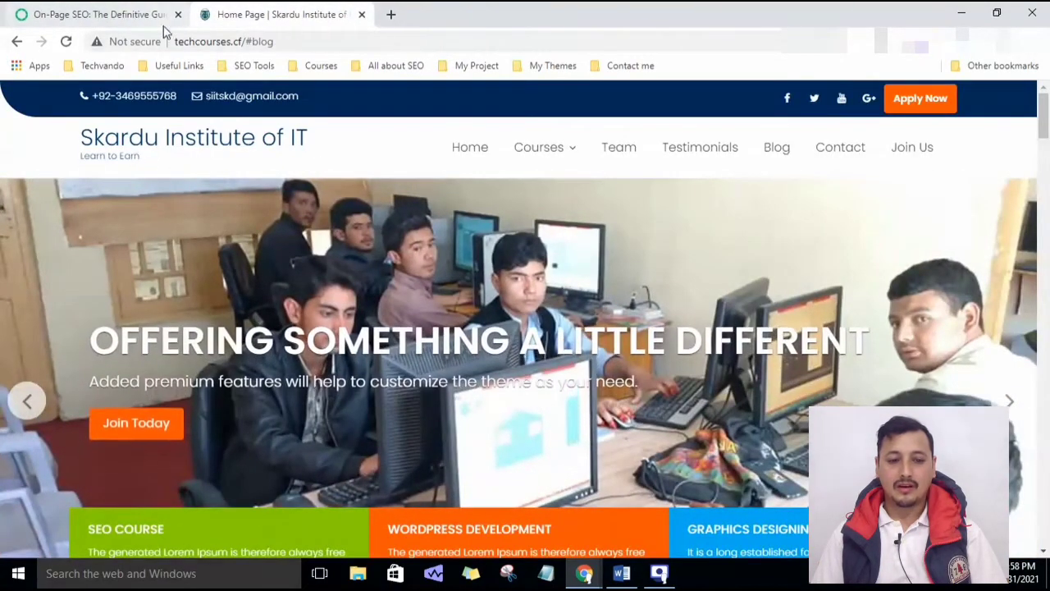
# - Open the site's WordPress admin login at techcourses.cf/wp-admin/ in a new tab
pyautogui.click(391, 16)
pyautogui.click(251, 13)
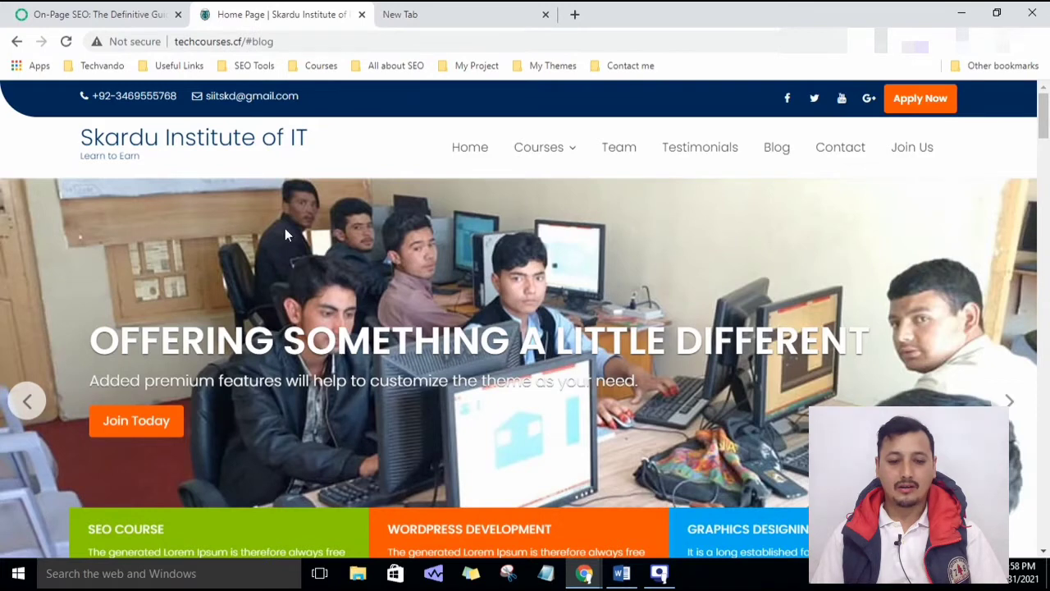
pyautogui.click(485, 11)
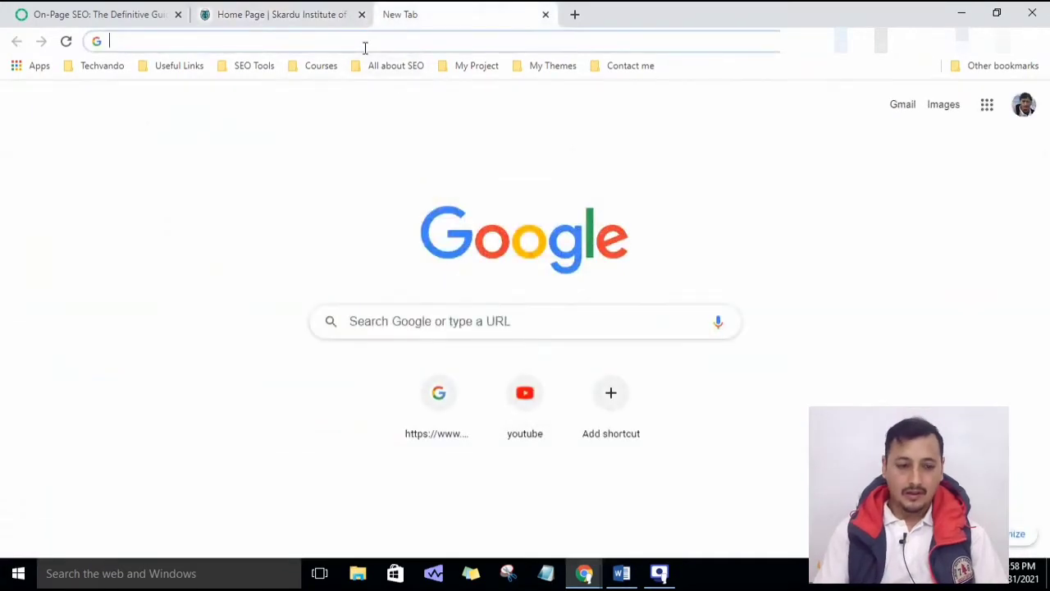
pyautogui.write('ted')
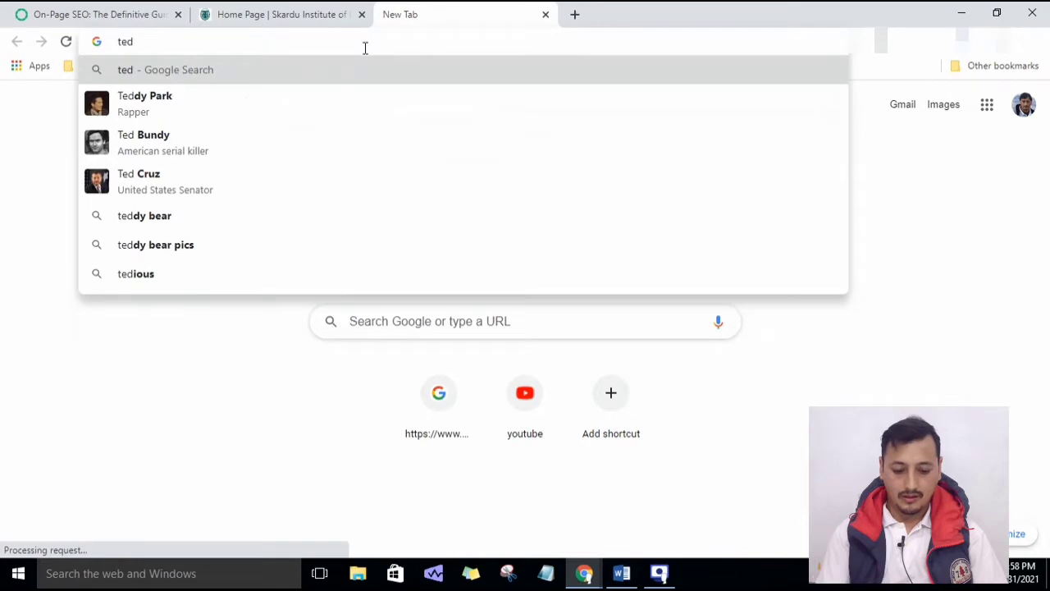
pyautogui.press('BackSpace')
pyautogui.write('ch')
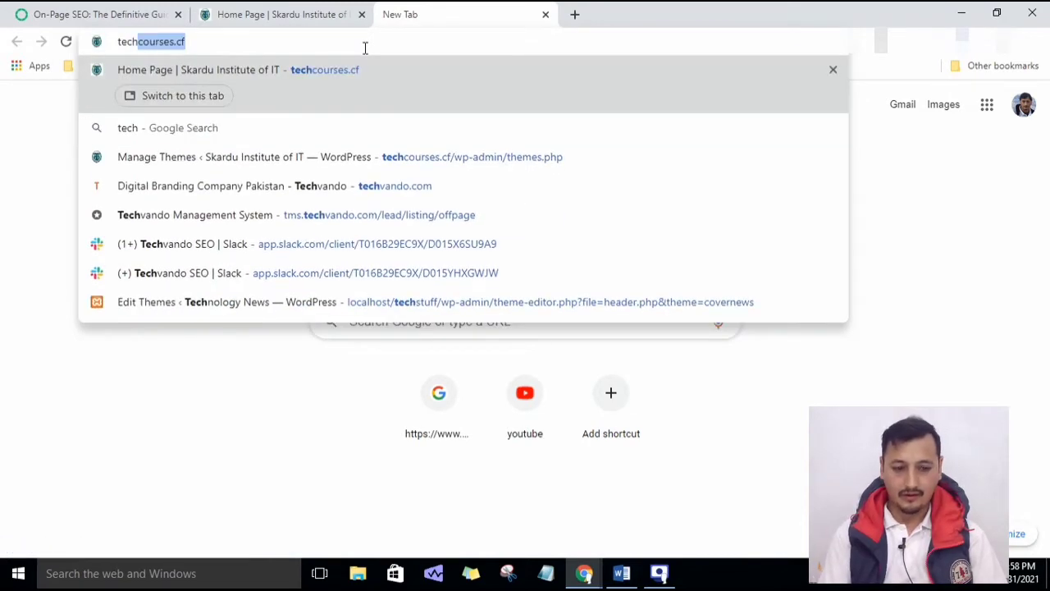
pyautogui.press('Right')
pyautogui.write('/')
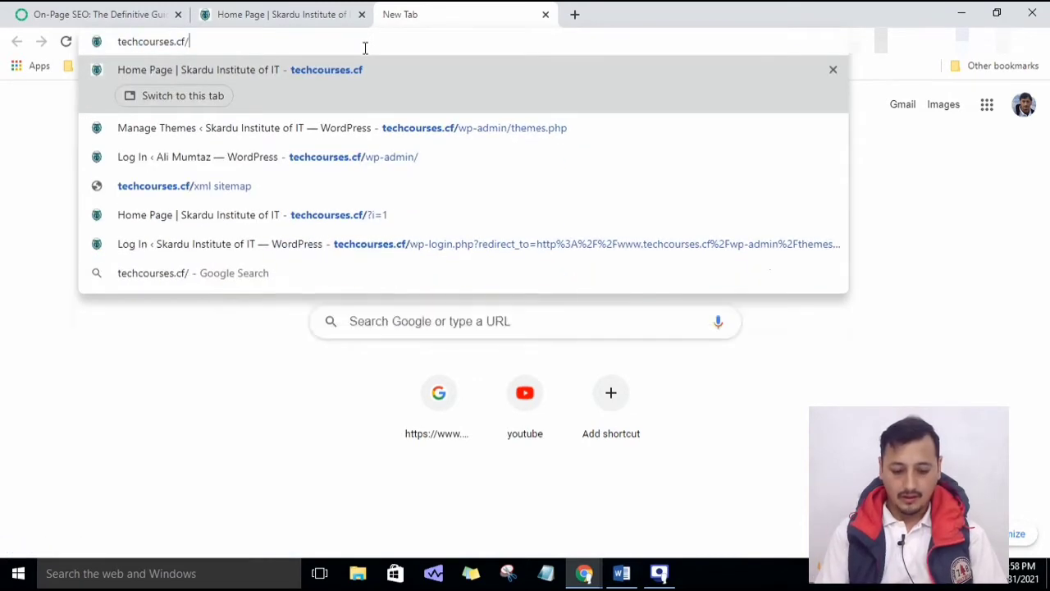
pyautogui.write('wp-')
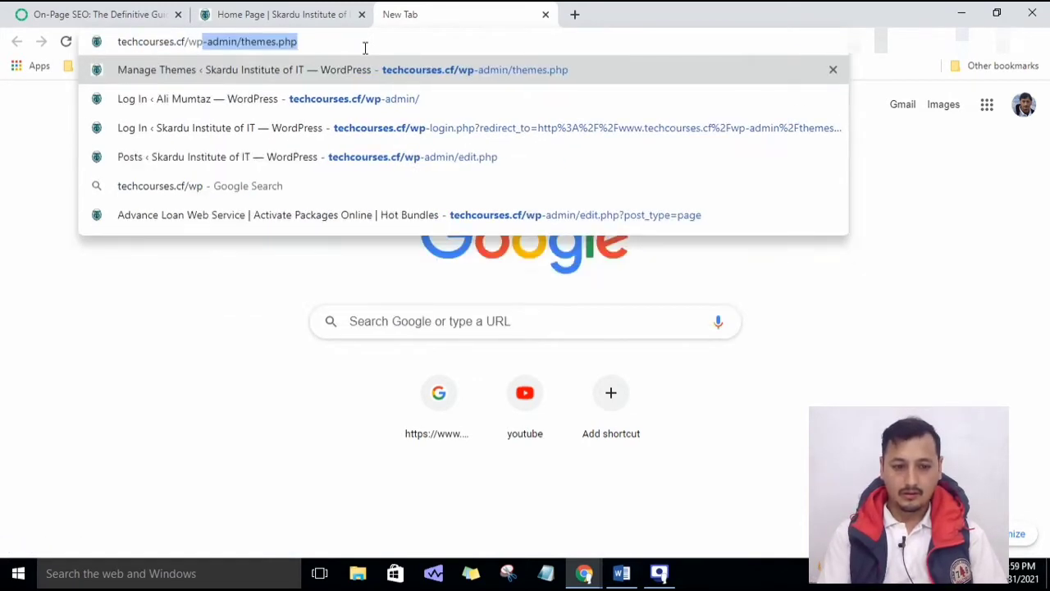
pyautogui.press('Right')
pyautogui.press('BackSpace')
pyautogui.press('BackSpace')
pyautogui.press('BackSpace')
pyautogui.press('BackSpace')
pyautogui.press('BackSpace')
pyautogui.press('BackSpace')
pyautogui.press('BackSpace')
pyautogui.press('BackSpace')
pyautogui.press('BackSpace')
pyautogui.press('BackSpace')
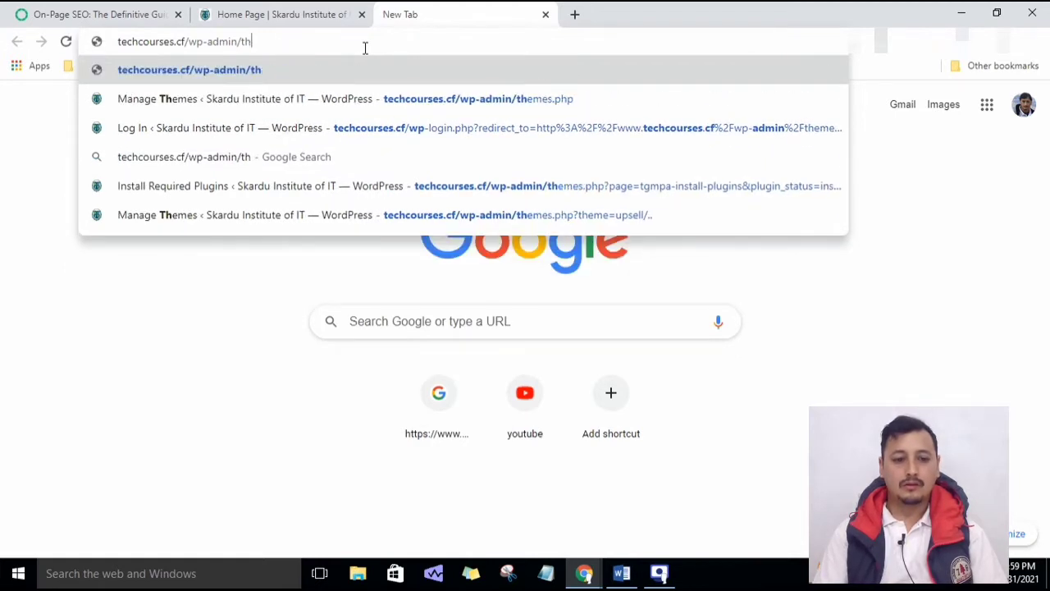
pyautogui.press('Return')
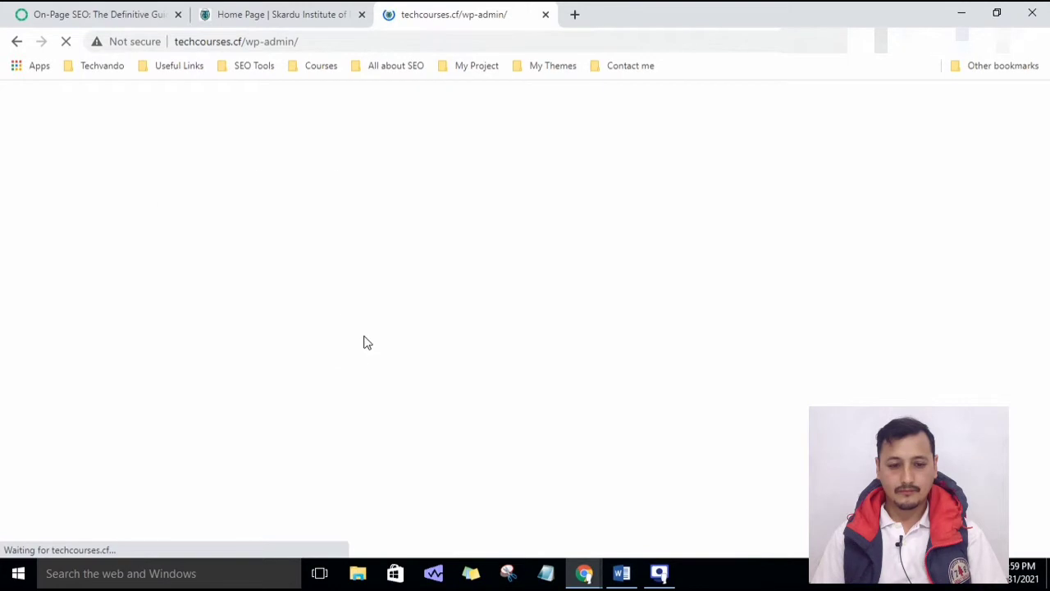
pyautogui.click(240, 18)
pyautogui.click(410, 13)
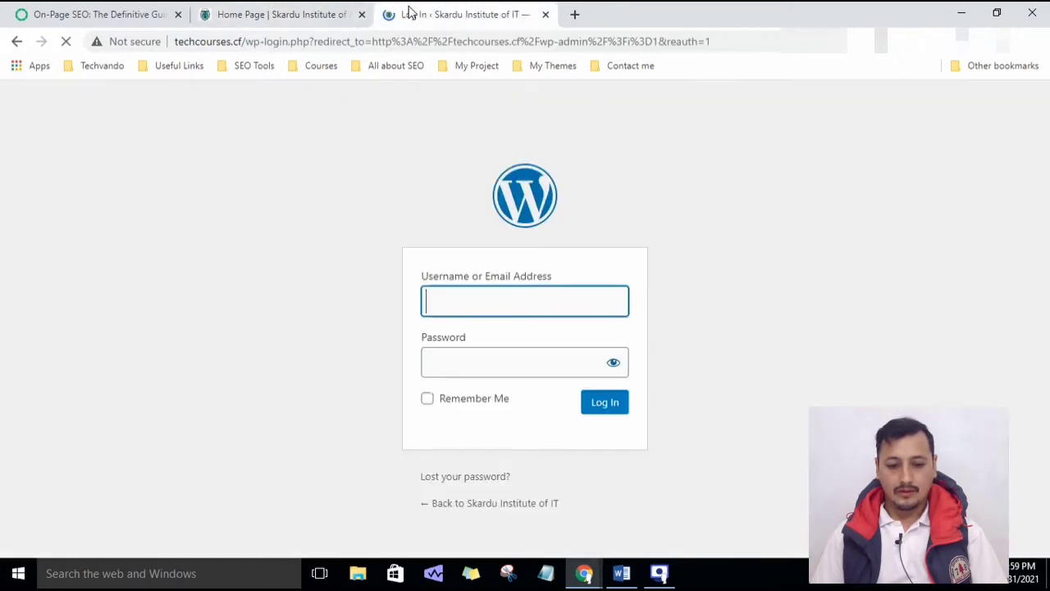
# - Log in to the WordPress site with the username admin and the account password
pyautogui.click(483, 303)
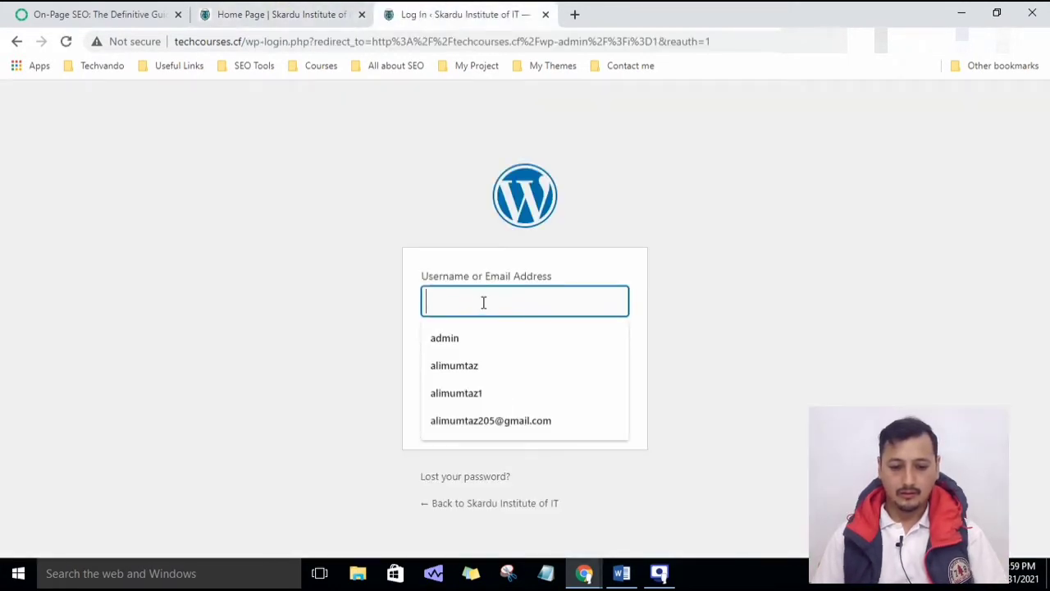
pyautogui.click(341, 341)
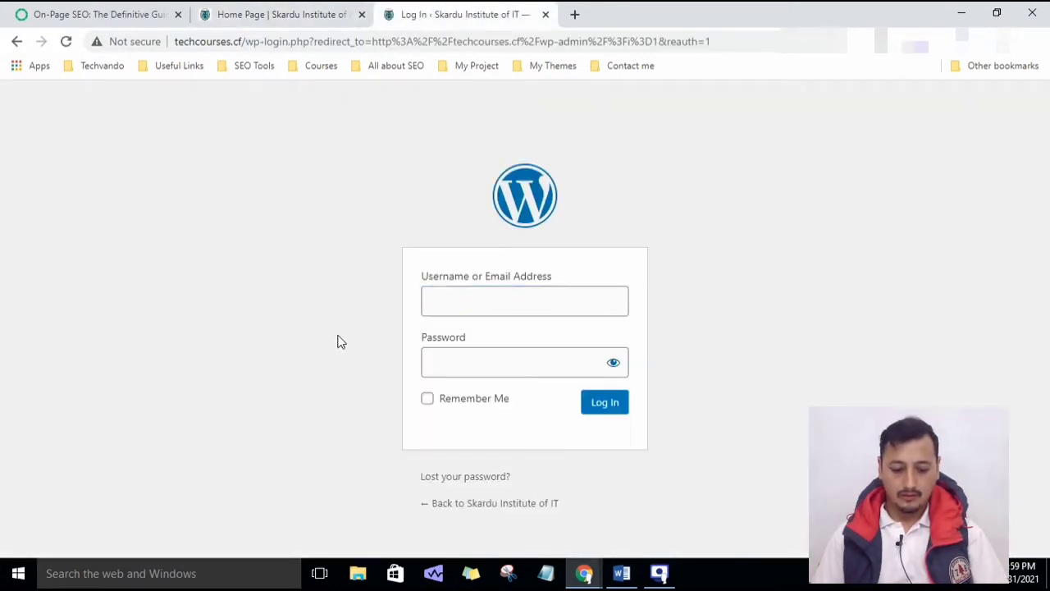
pyautogui.click(443, 306)
pyautogui.write('admin')
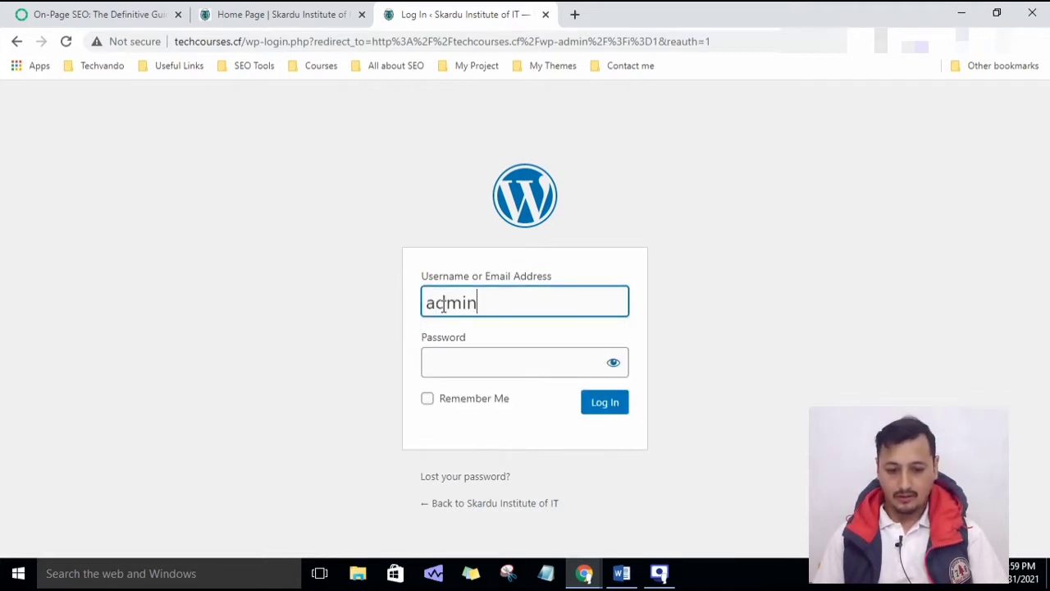
pyautogui.click(471, 361)
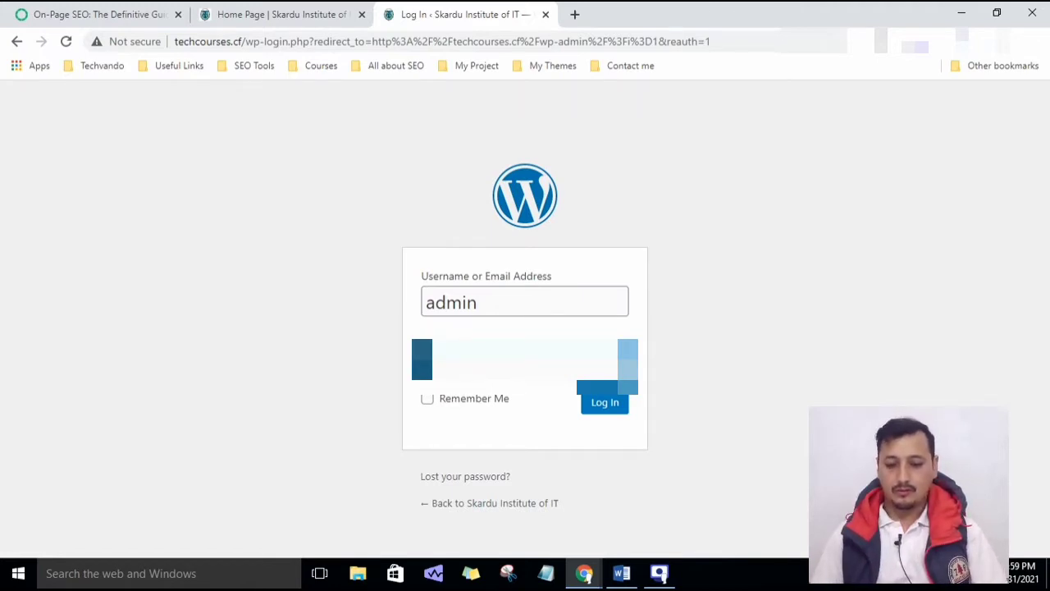
pyautogui.click(611, 410)
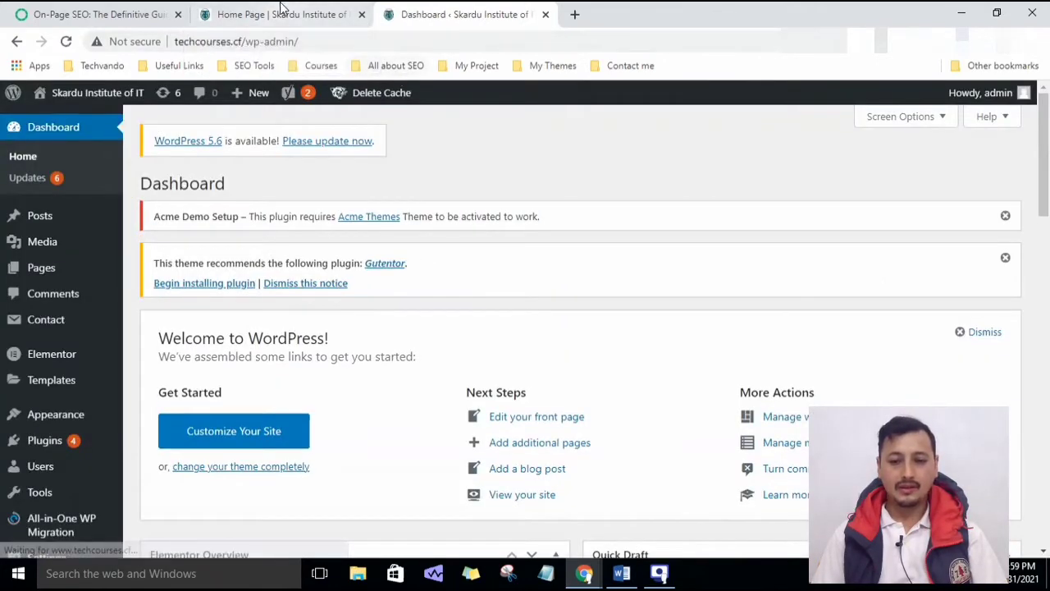
# - Compare the institute's homepage with the WordPress dashboard and look over the dashboard's content and admin sections
pyautogui.click(281, 14)
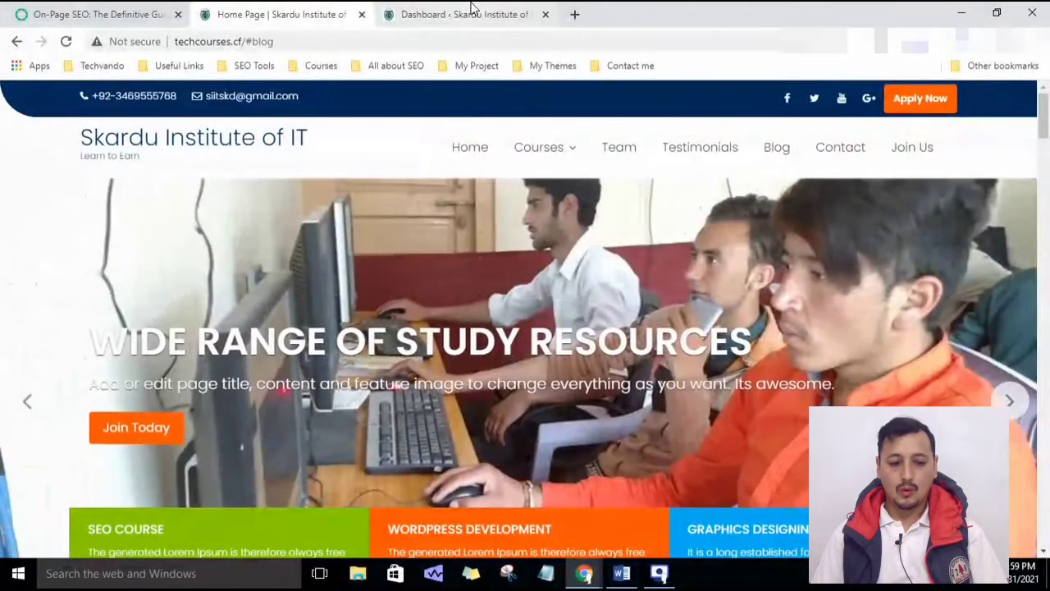
pyautogui.click(476, 11)
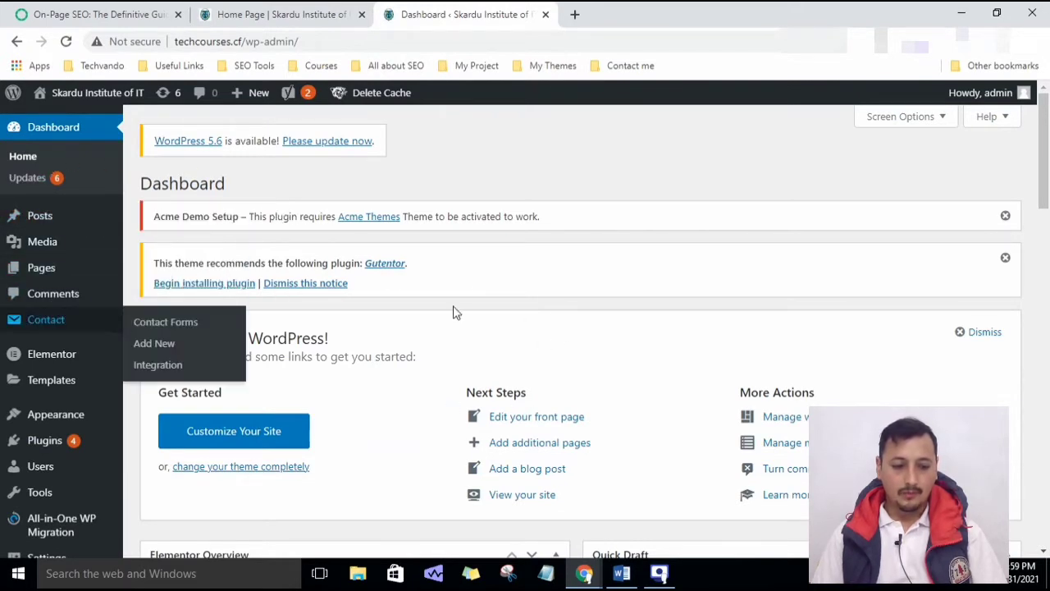
pyautogui.scroll(-5, 76, 279)
pyautogui.scroll(4, 64, 224)
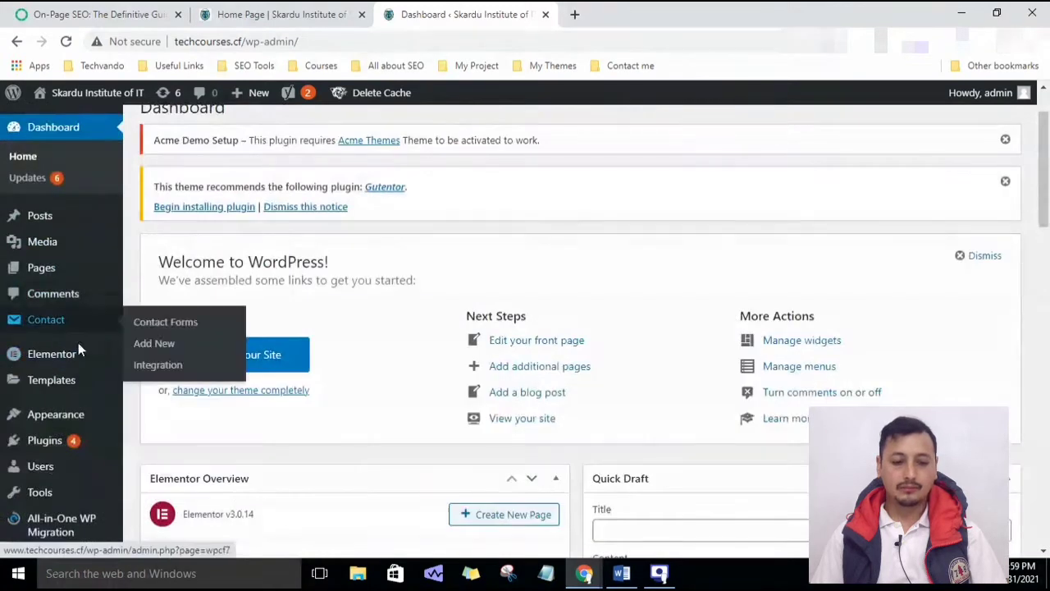
pyautogui.moveTo(50, 468)
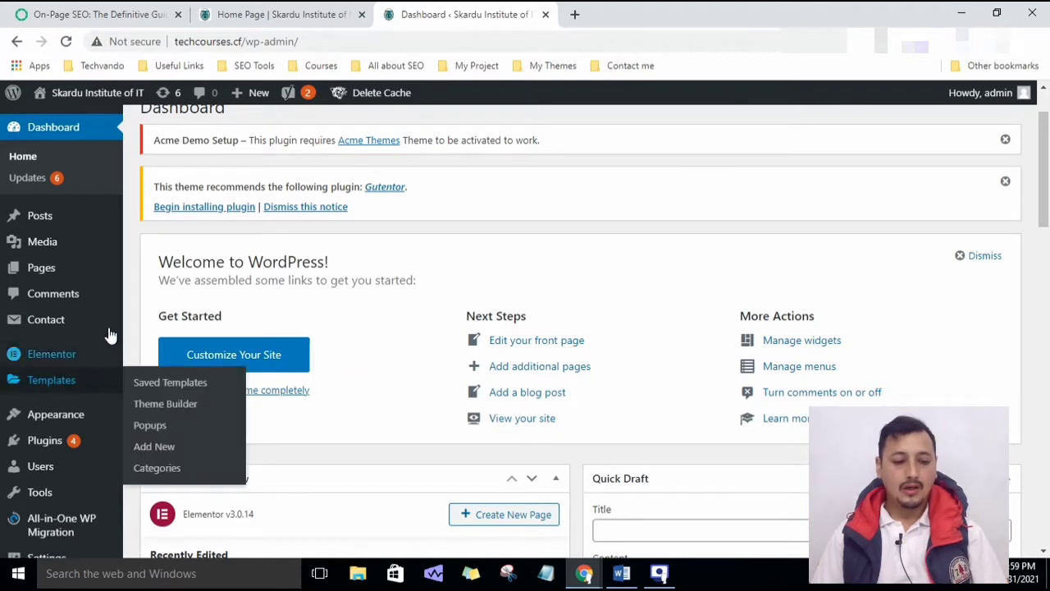
pyautogui.moveTo(81, 261)
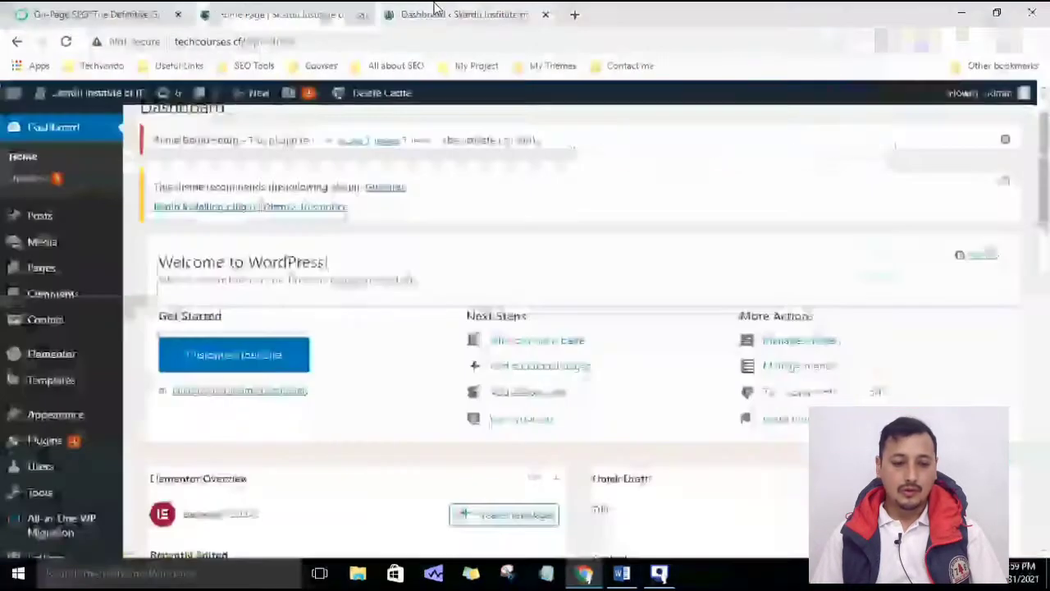
# - Revisit the institute's homepage and examine the published notices in its Blog section
pyautogui.click(308, 14)
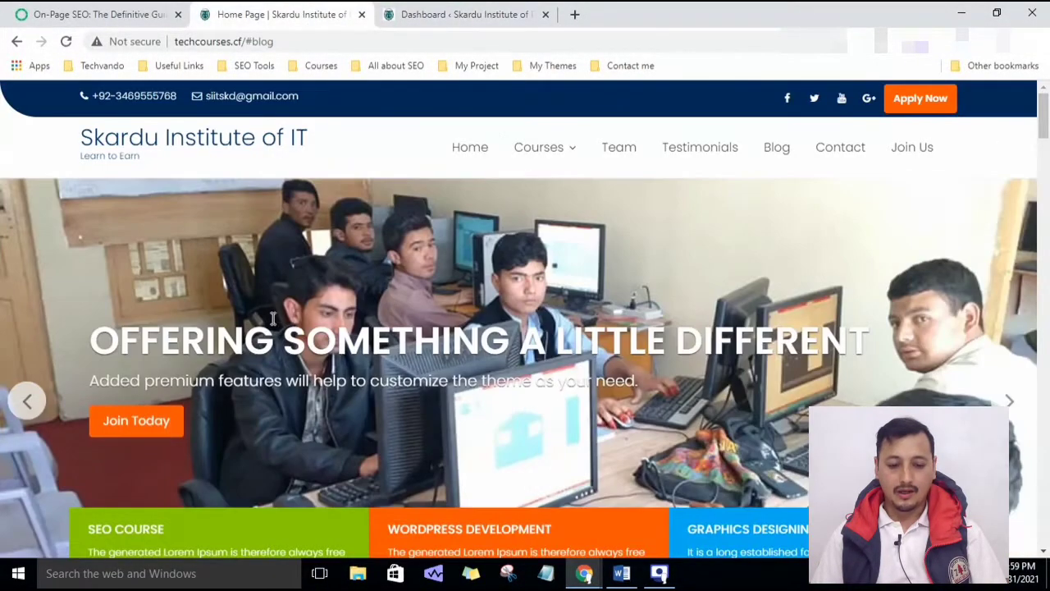
pyautogui.scroll(-10, 277, 325)
pyautogui.scroll(3, 279, 340)
pyautogui.scroll(10, 279, 340)
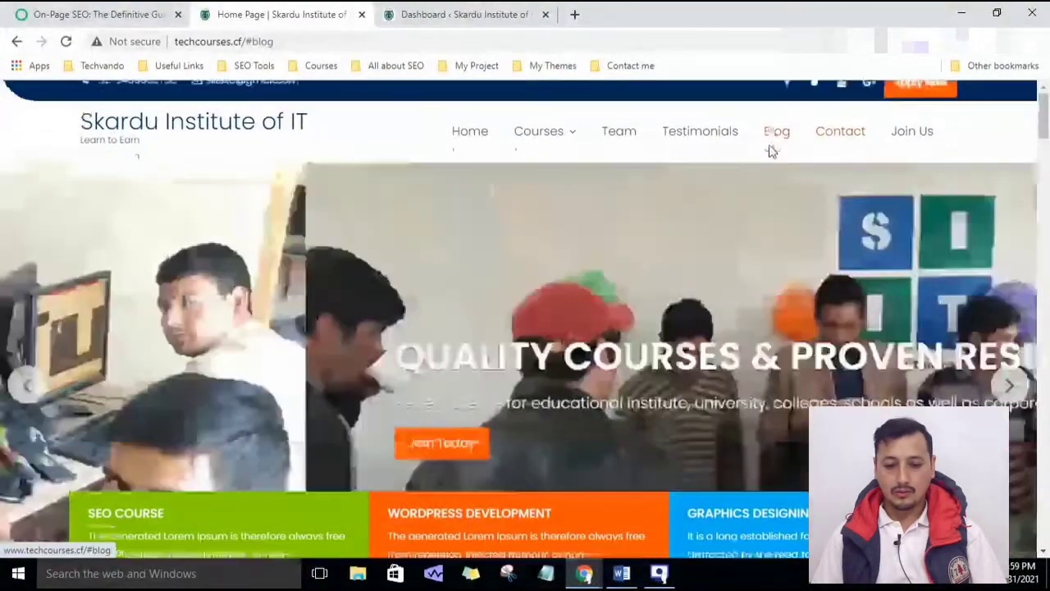
pyautogui.click(771, 151)
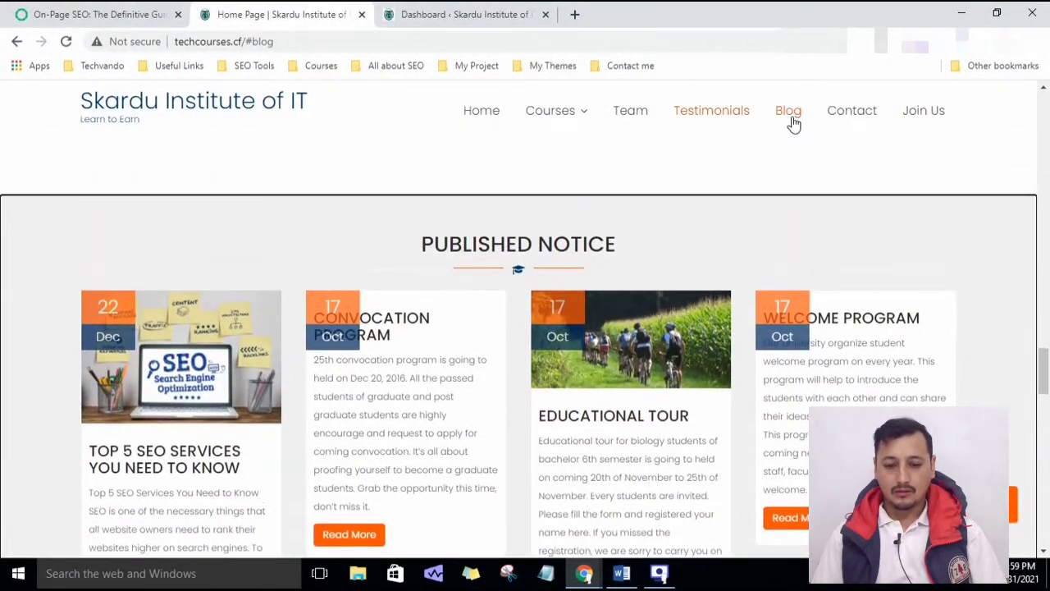
pyautogui.click(791, 113)
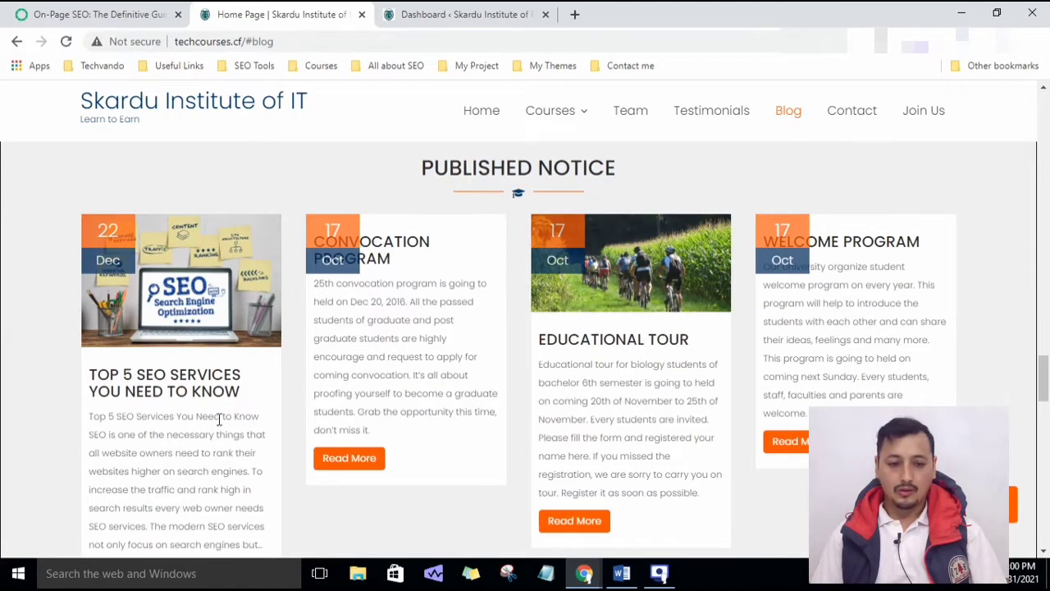
# - Return to the WordPress dashboard and open the list of posts
pyautogui.click(453, 16)
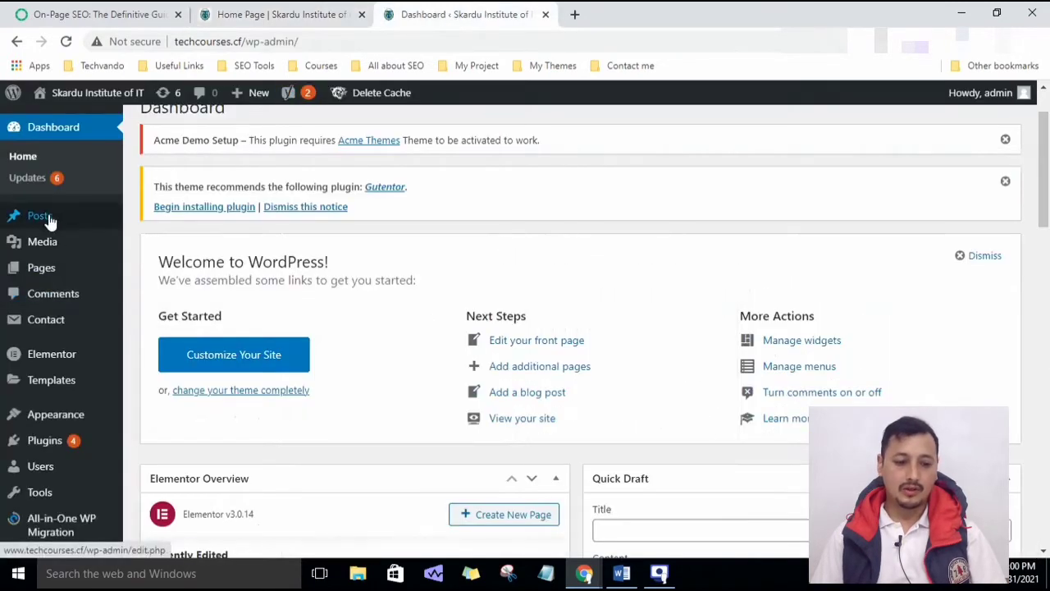
pyautogui.moveTo(47, 215)
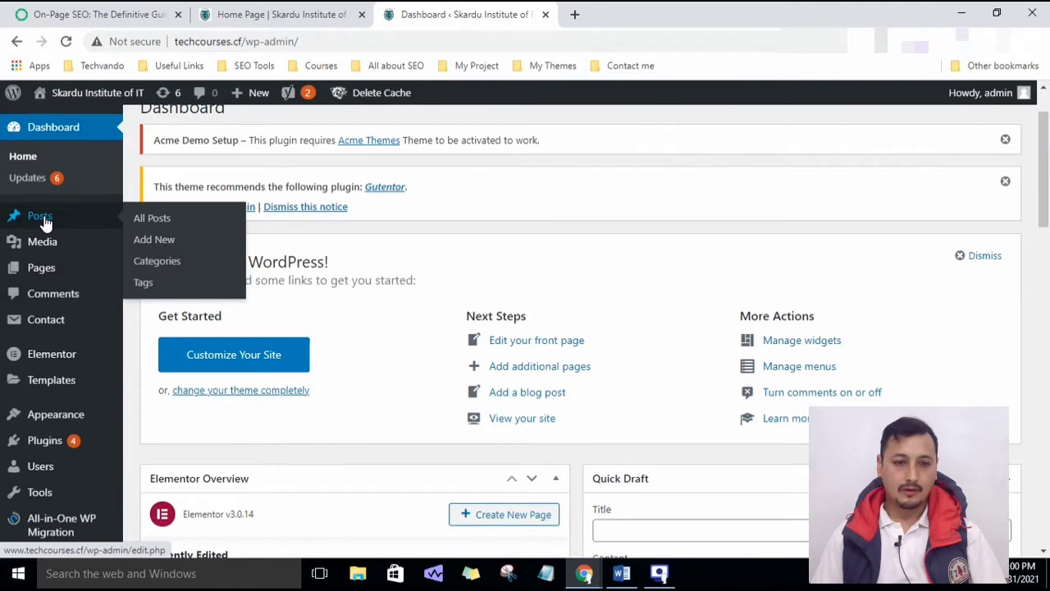
pyautogui.click(46, 223)
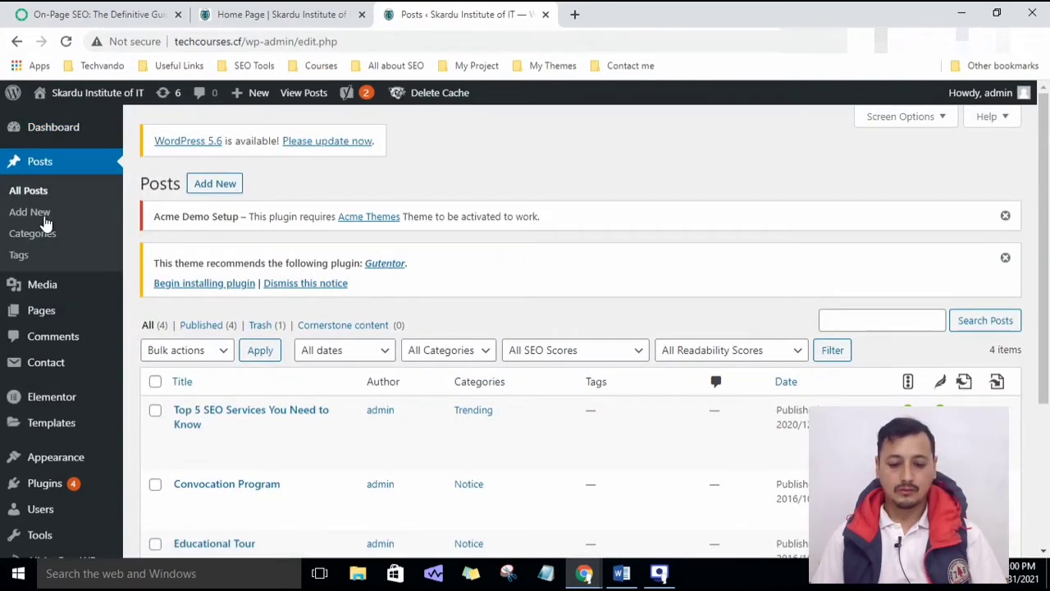
pyautogui.click(659, 574)
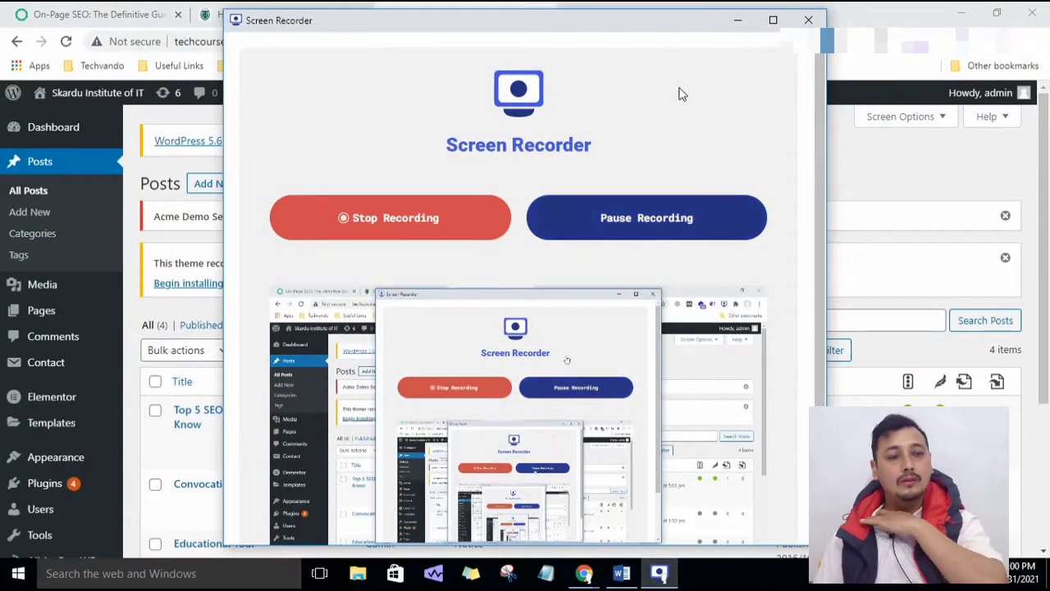
pyautogui.click(746, 17)
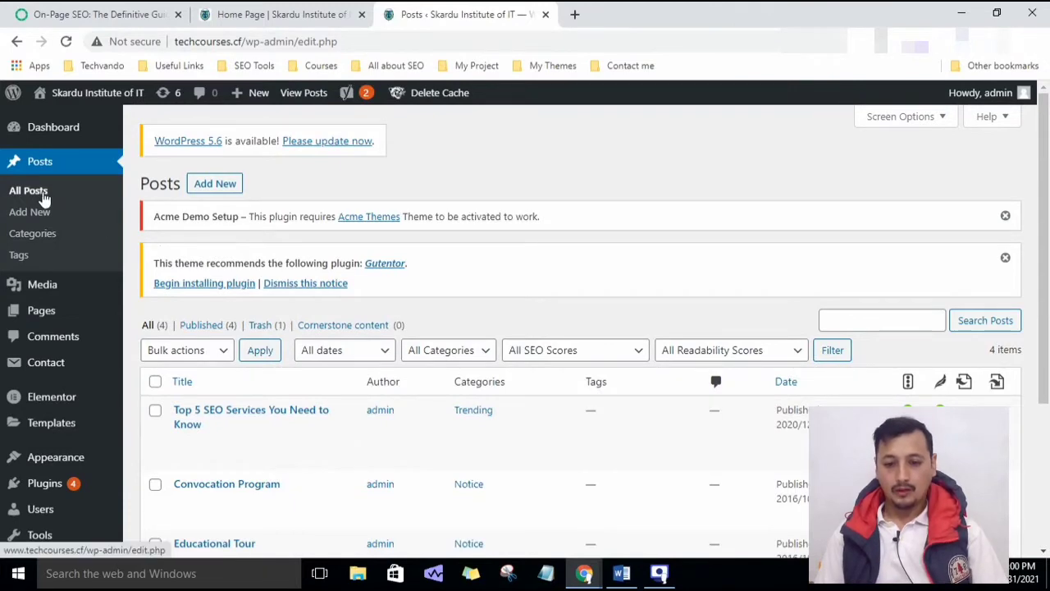
# - Reload the list of all posts and look over the existing entries and their SEO columns
pyautogui.click(44, 196)
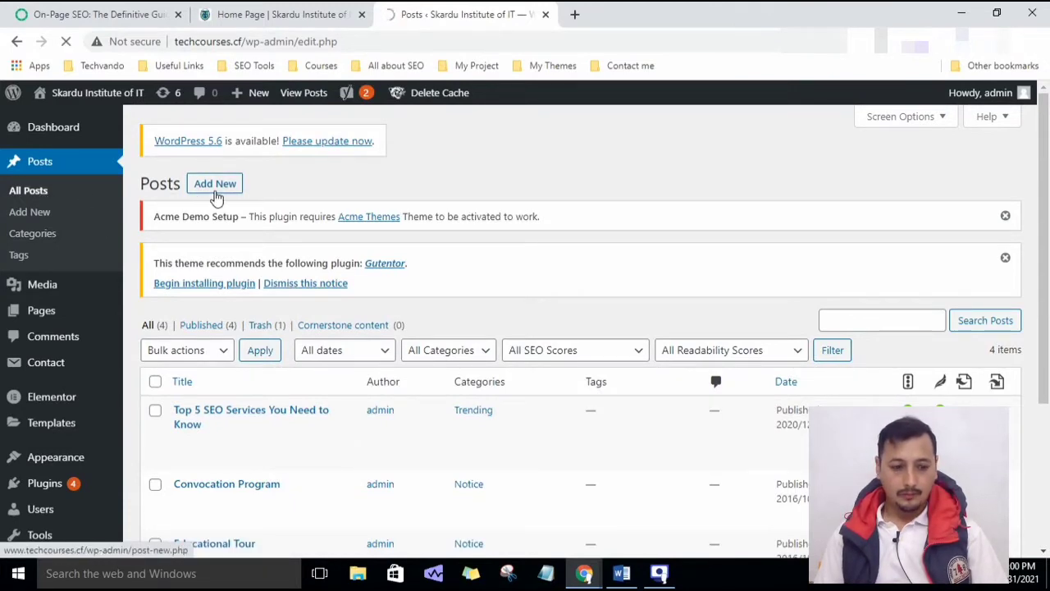
pyautogui.scroll(-3, 387, 382)
pyautogui.scroll(-2, 375, 422)
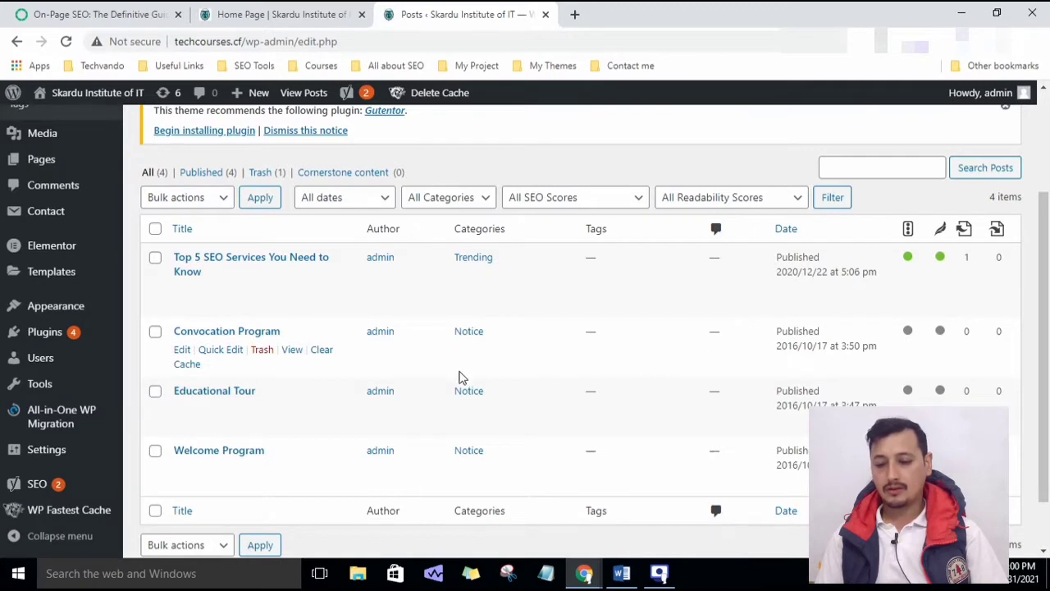
pyautogui.scroll(3, 459, 377)
pyautogui.scroll(-1, 465, 375)
pyautogui.scroll(1, 492, 375)
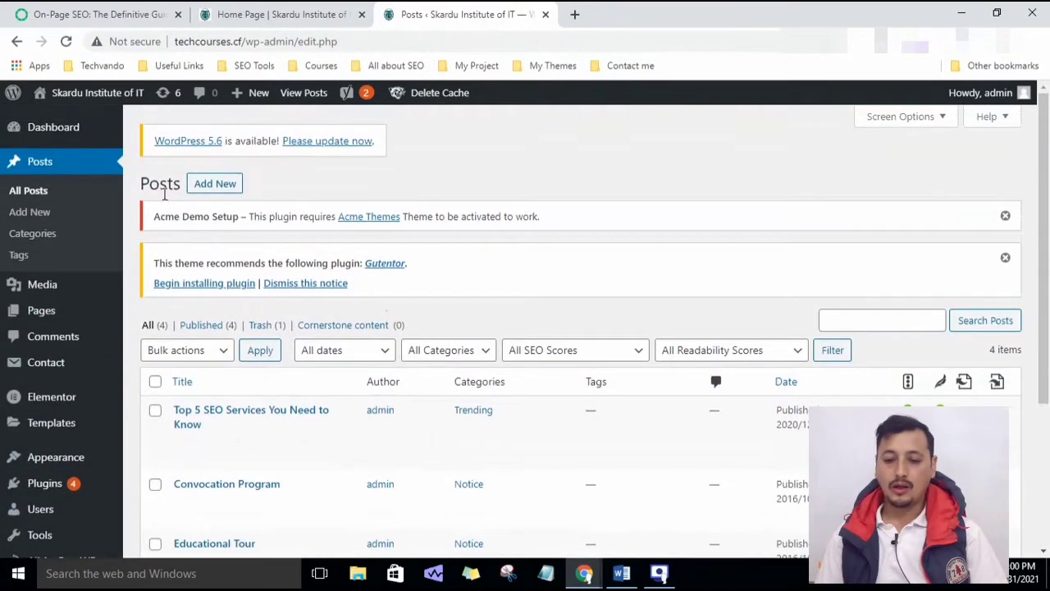
# - Start a new blog post, look over its Yoast SEO section, and place the cursor in the title
pyautogui.click(219, 187)
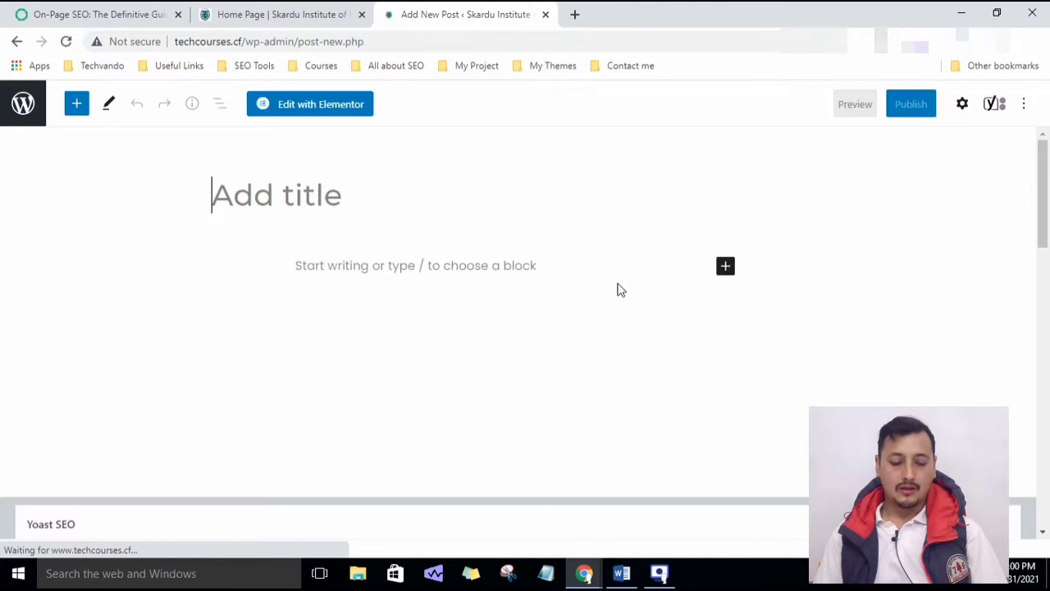
pyautogui.scroll(-4, 364, 399)
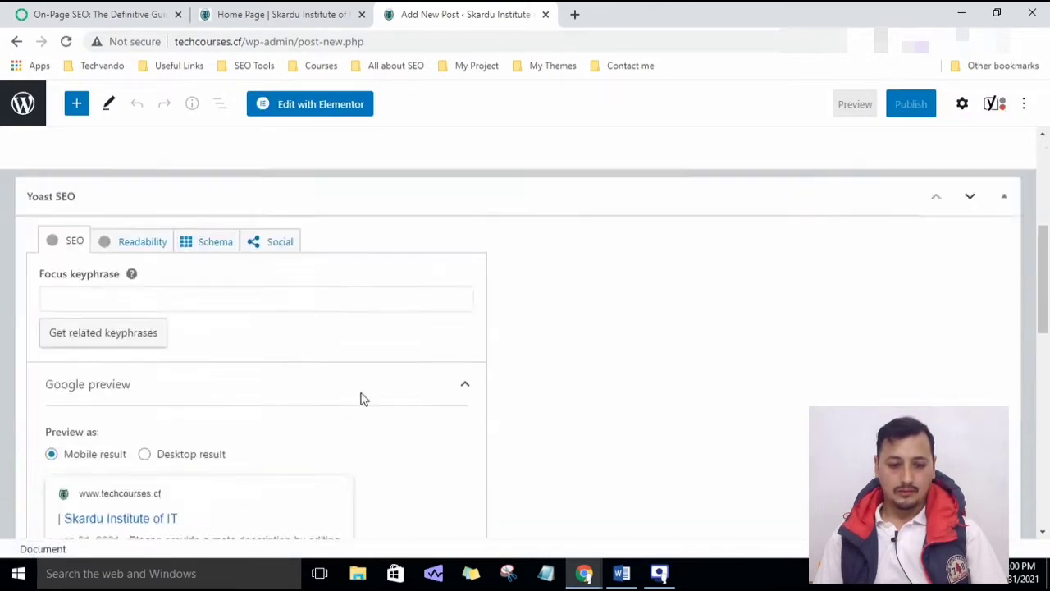
pyautogui.scroll(-3, 364, 399)
pyautogui.scroll(7, 364, 399)
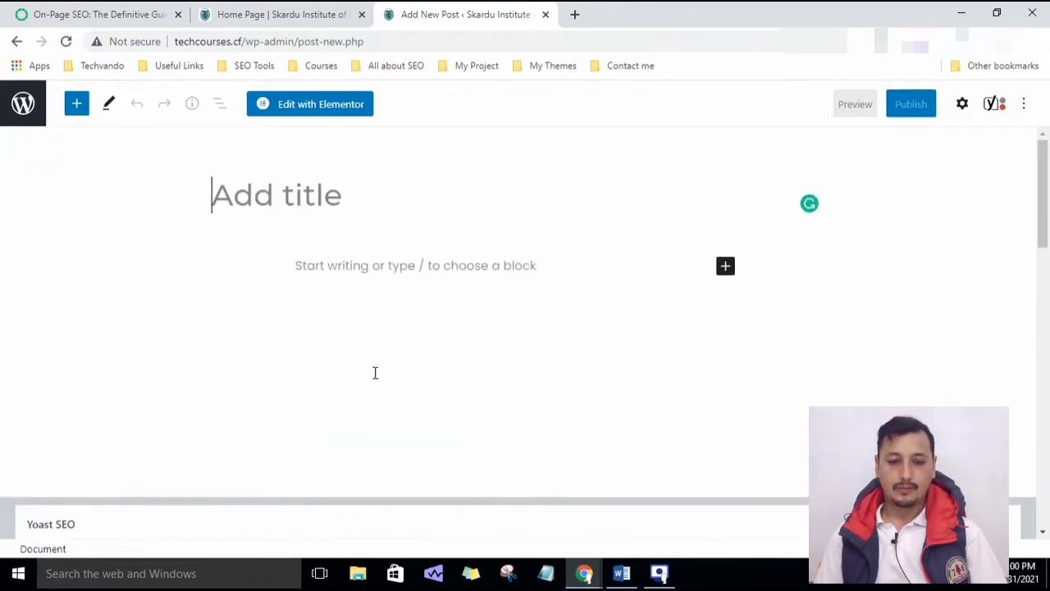
pyautogui.click(402, 358)
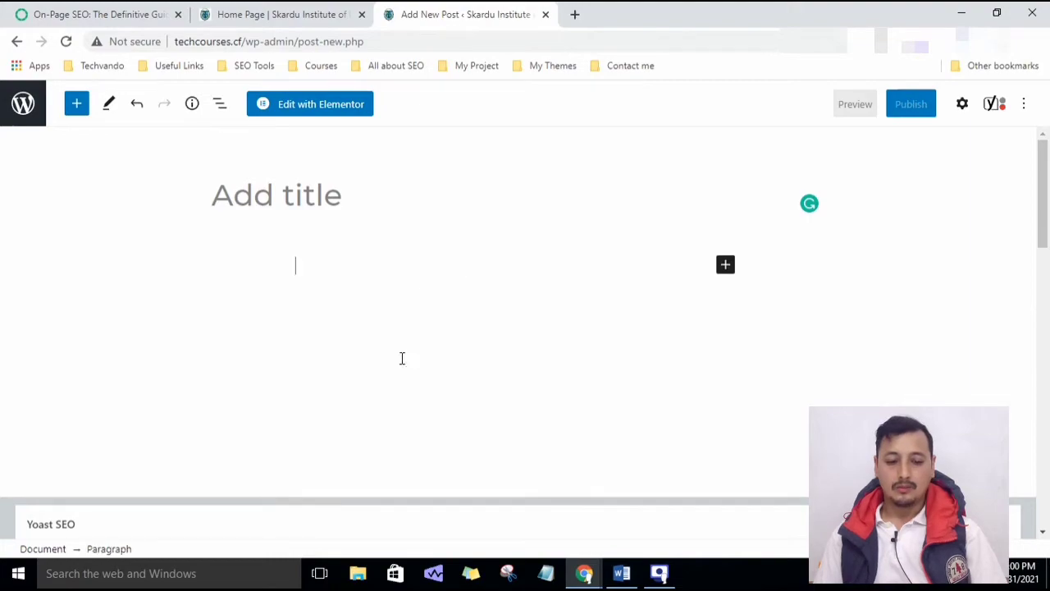
pyautogui.click(263, 199)
# - Switch to Word and skim the SEO agency article, returning to its beginning
pyautogui.click(626, 576)
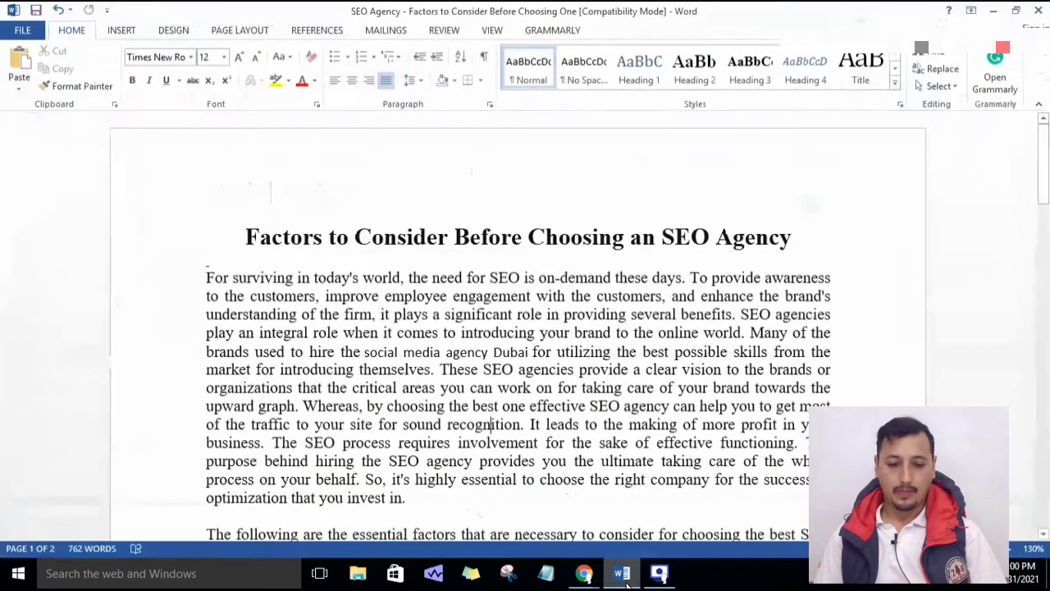
pyautogui.scroll(-8, 615, 392)
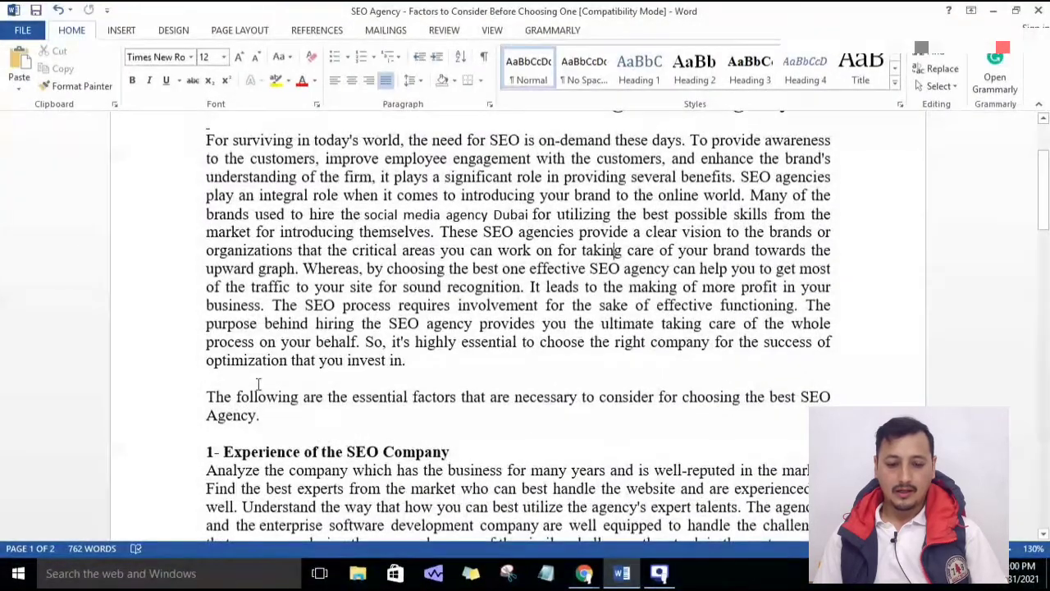
pyautogui.scroll(3, 464, 341)
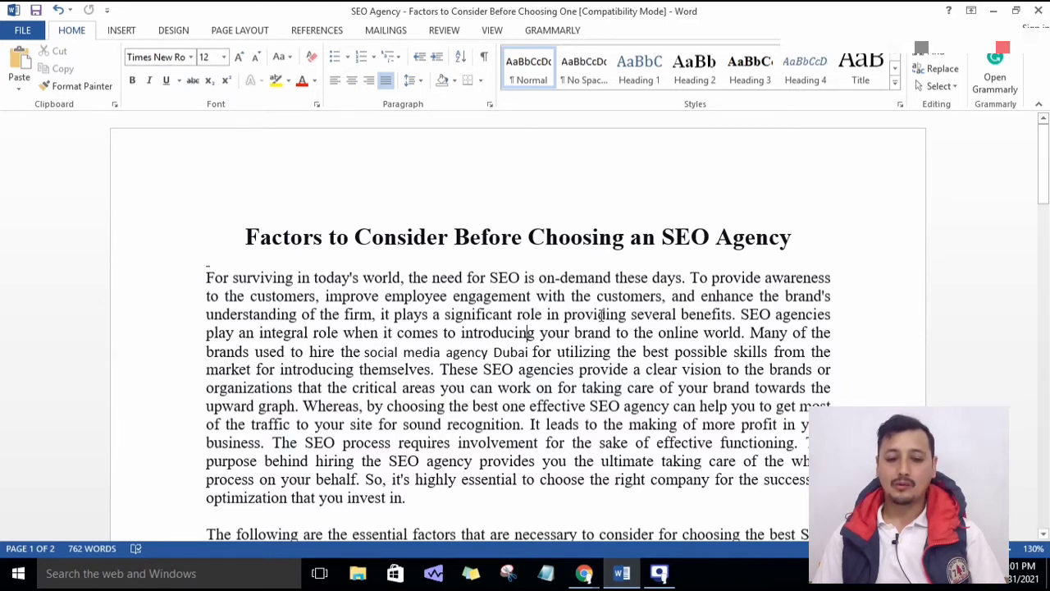
# - Select the title "Factors to Consider Before Choosing an SEO Agency" and the article's opening paragraph to examine each
pyautogui.click(694, 237)
pyautogui.moveTo(800, 236); pyautogui.dragTo(264, 238)
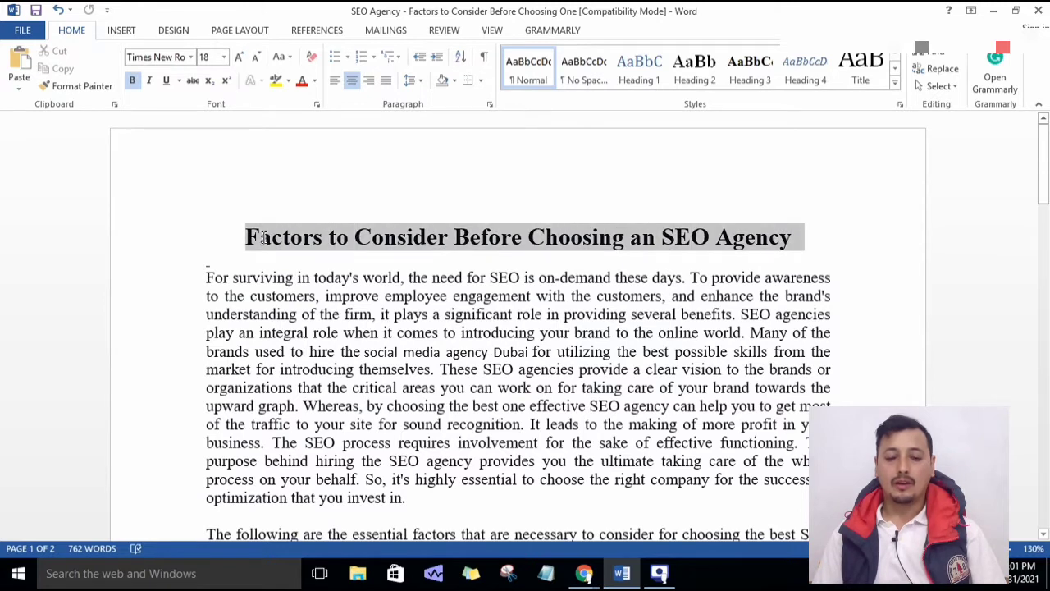
pyautogui.click(582, 238)
pyautogui.moveTo(804, 236); pyautogui.dragTo(244, 238)
pyautogui.click(482, 369)
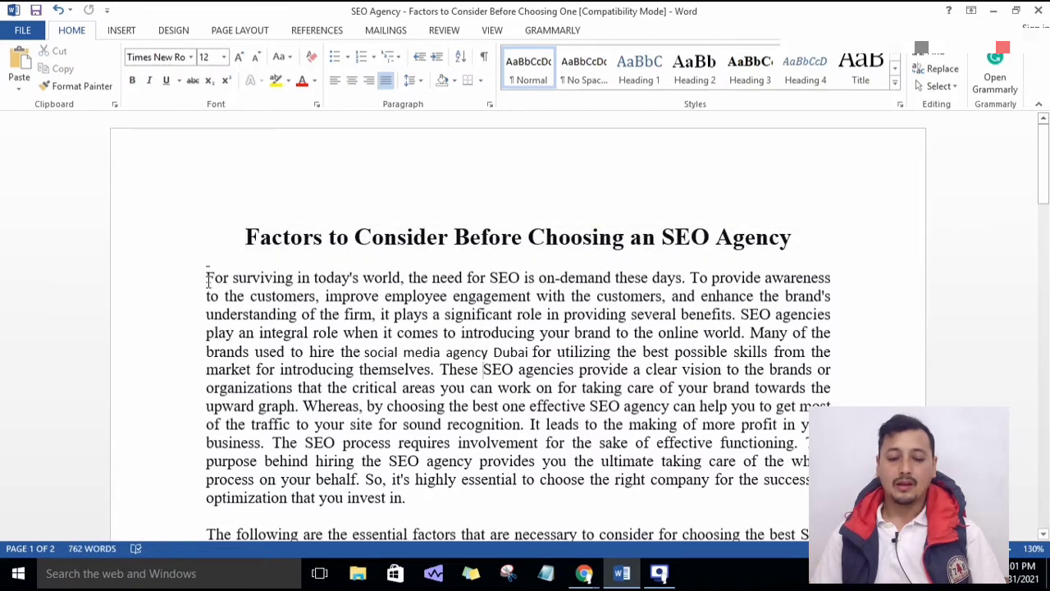
pyautogui.moveTo(206, 277); pyautogui.dragTo(526, 497)
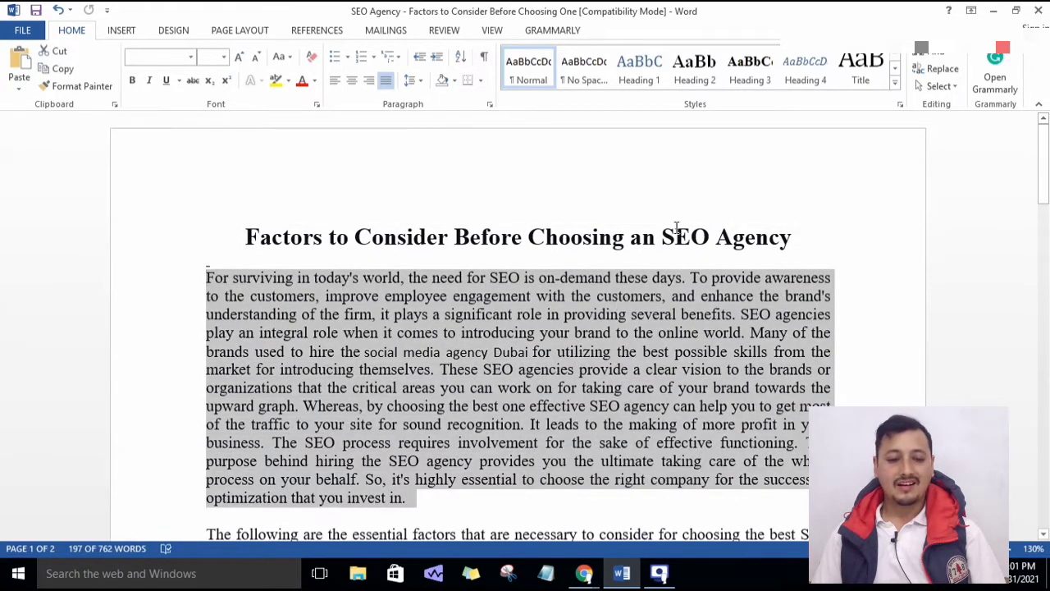
# - Examine the article's title by selecting it whole and in parts, including "Consider Before Choosing an SEO Agency"
pyautogui.moveTo(779, 237); pyautogui.dragTo(240, 228)
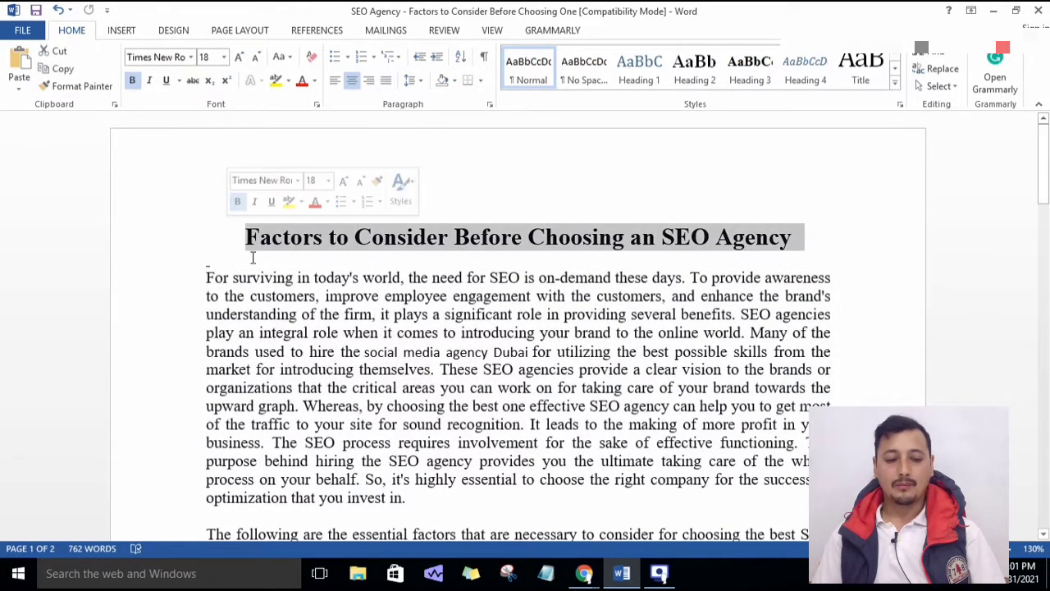
pyautogui.click(405, 277)
pyautogui.moveTo(465, 238); pyautogui.dragTo(244, 237)
pyautogui.moveTo(725, 237); pyautogui.dragTo(355, 238)
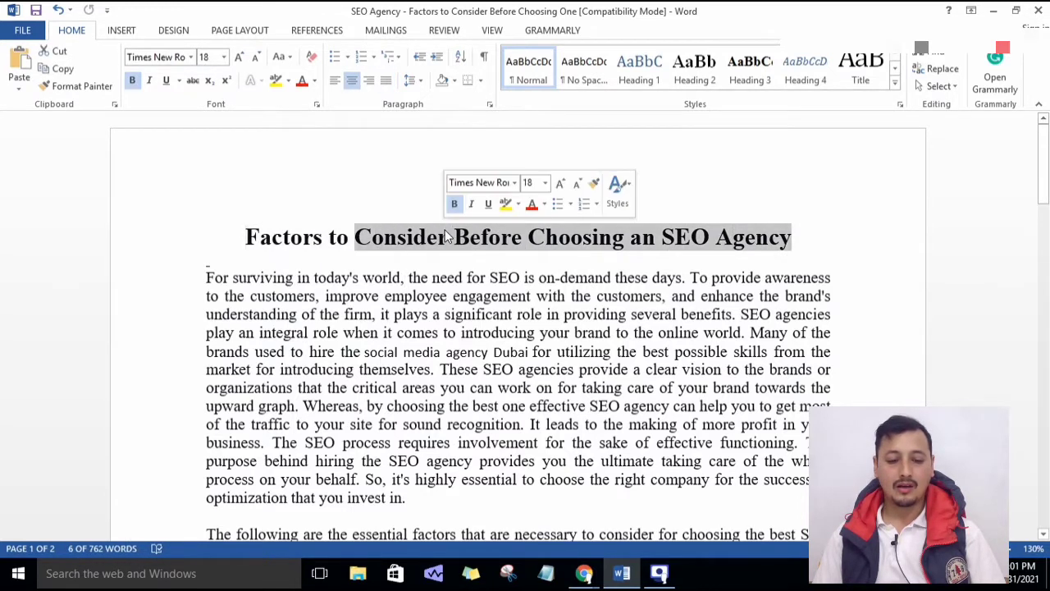
pyautogui.click(356, 239)
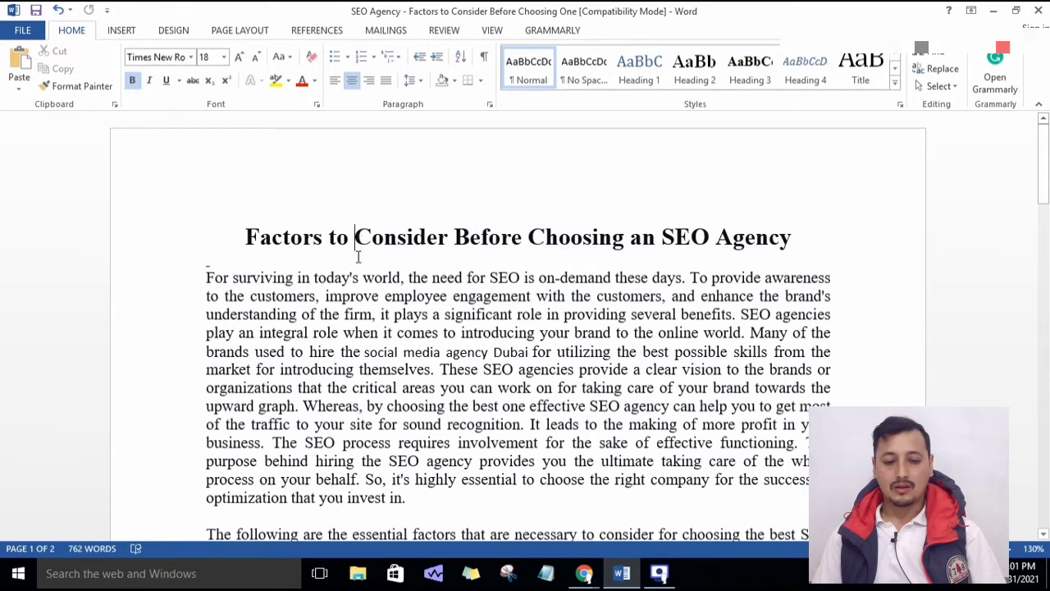
# - Look through the whole SEO agency article from its title to its end, and return to the title
pyautogui.moveTo(246, 237); pyautogui.dragTo(828, 235)
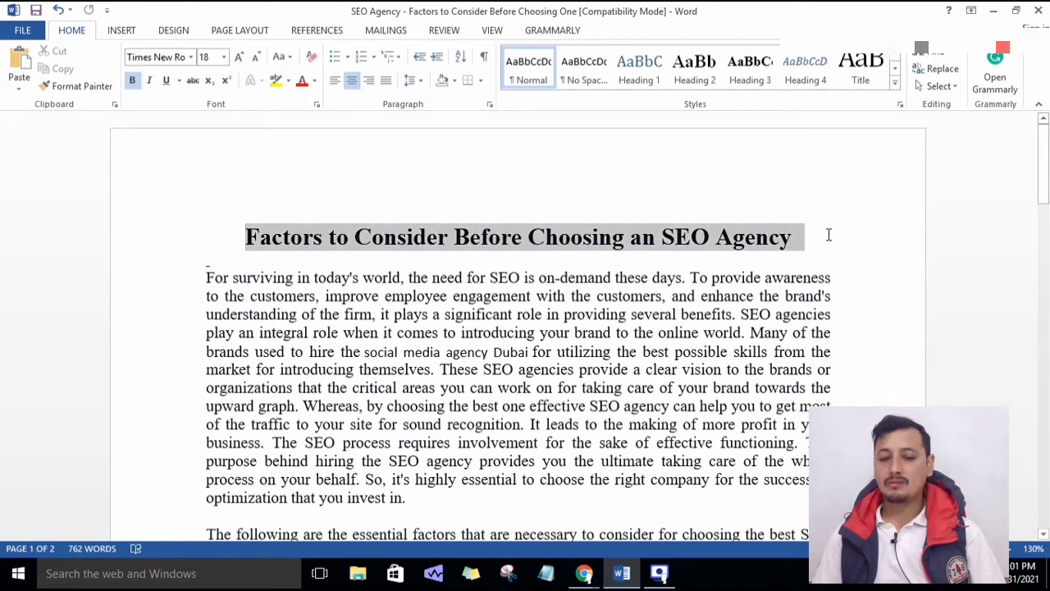
pyautogui.click(309, 353)
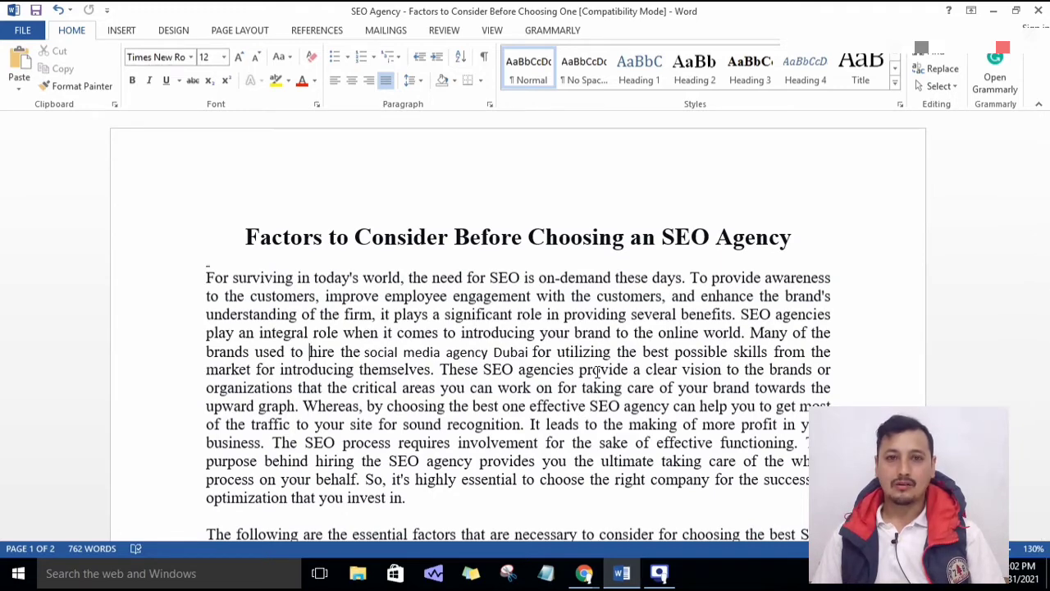
pyautogui.scroll(-20, 530, 396)
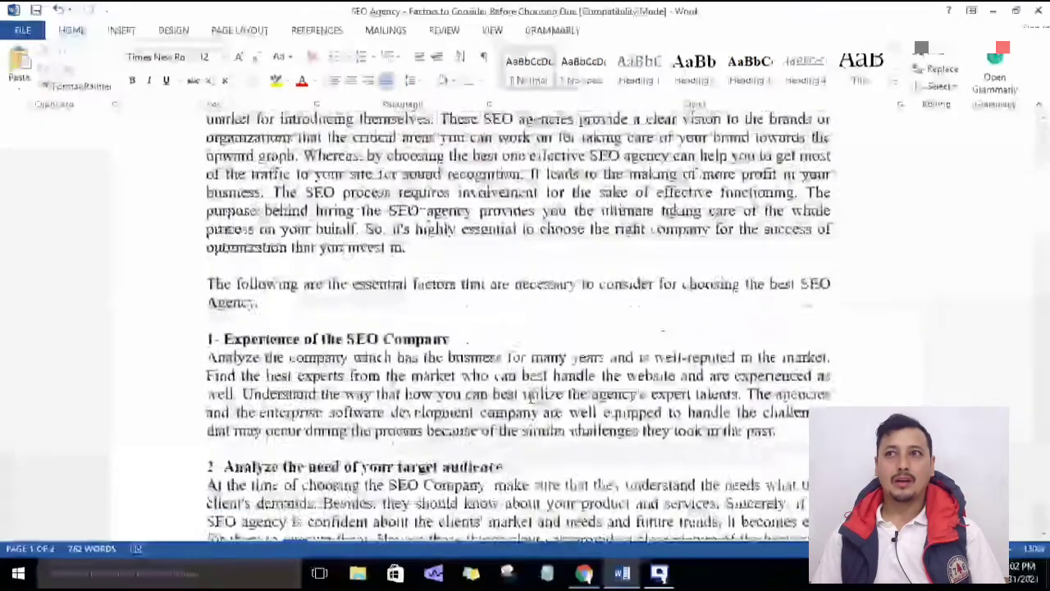
pyautogui.scroll(-5, 530, 396)
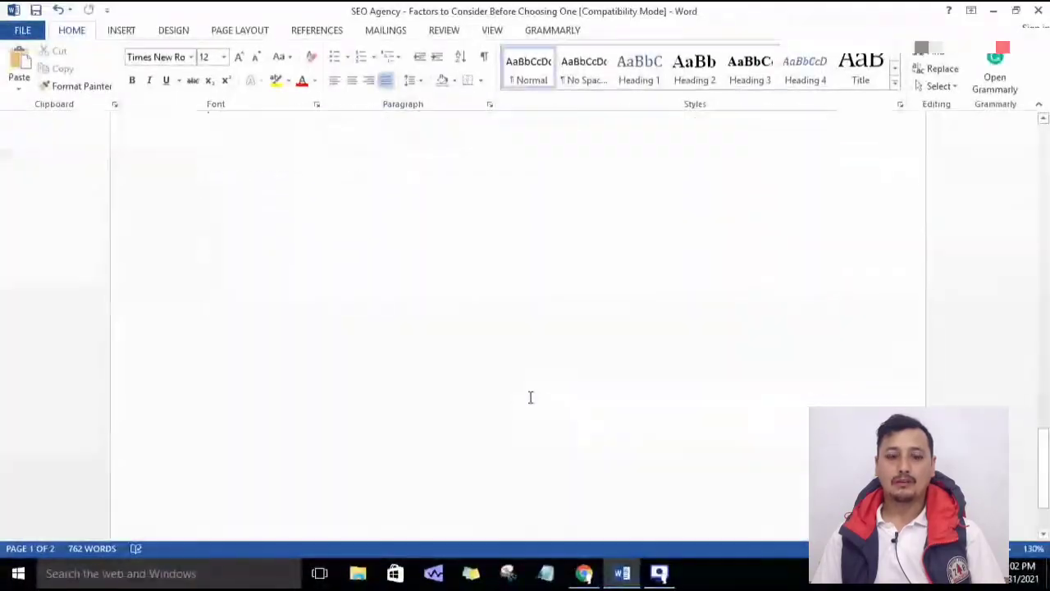
pyautogui.scroll(15, 530, 396)
pyautogui.scroll(12, 532, 408)
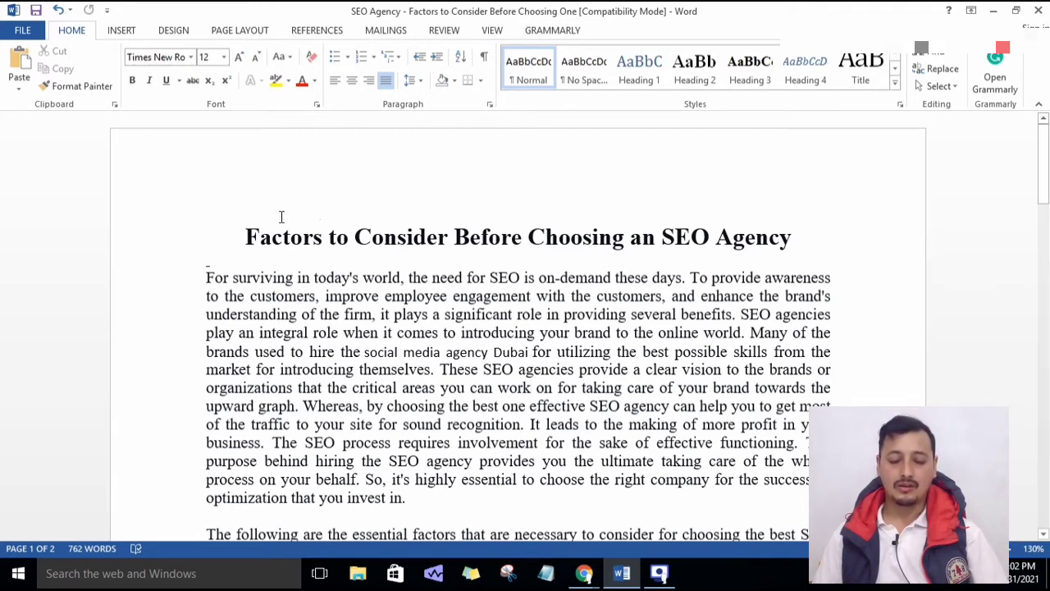
pyautogui.moveTo(246, 236); pyautogui.dragTo(782, 230)
pyautogui.click(663, 297)
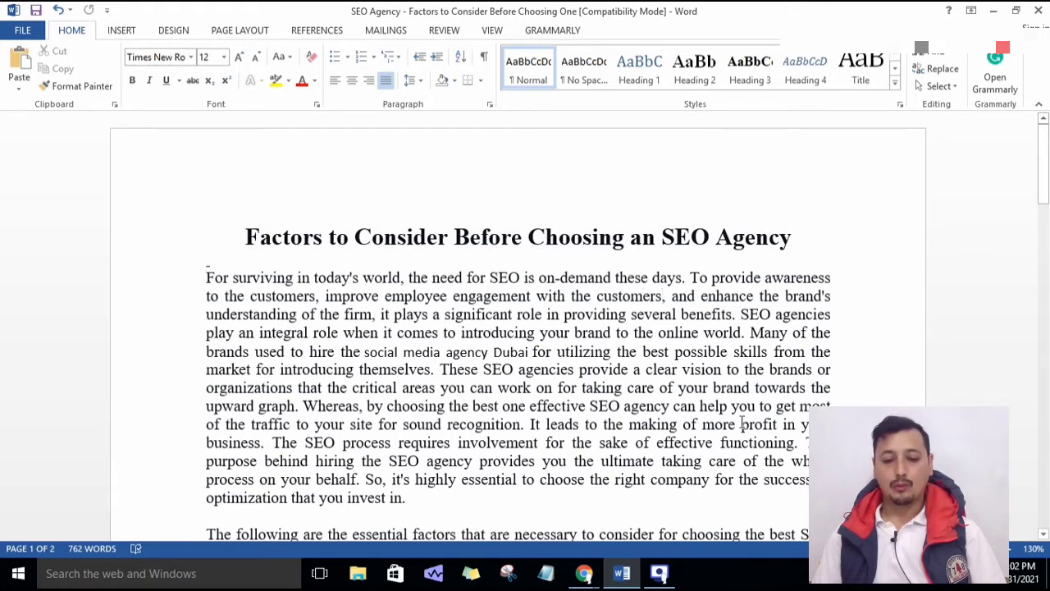
pyautogui.scroll(-1, 772, 441)
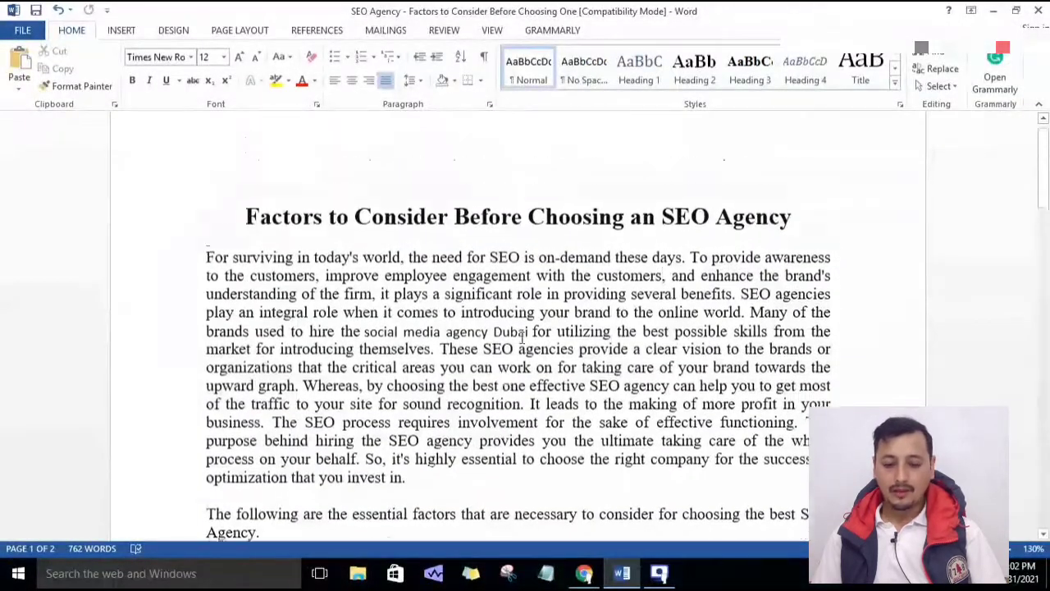
pyautogui.scroll(1, 522, 339)
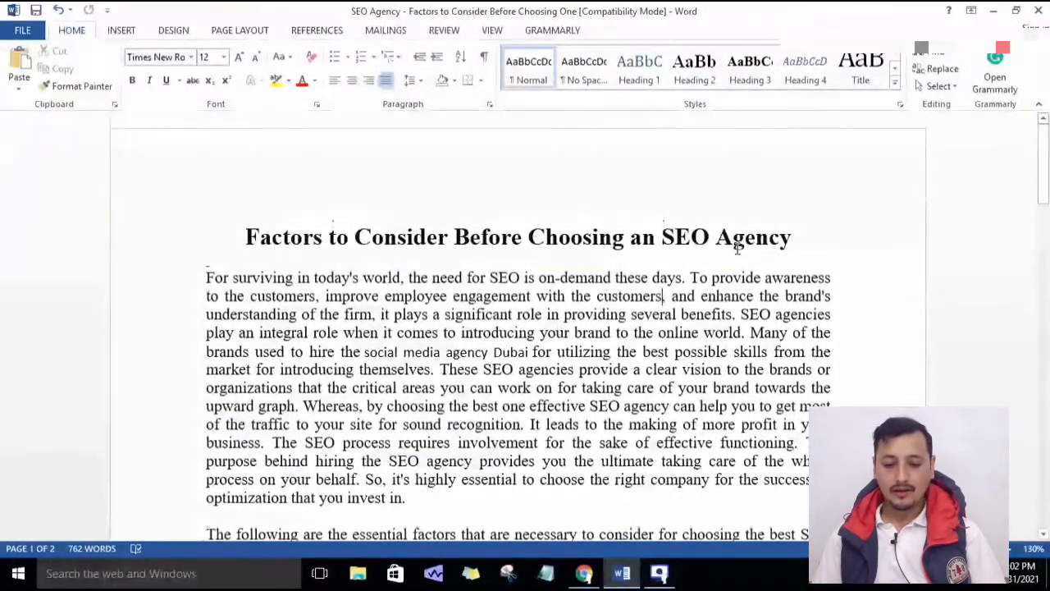
# - Apply the Heading 1 style to the article title "Factors to Consider Before Choosing an SEO Agency"
pyautogui.moveTo(800, 238); pyautogui.dragTo(239, 224)
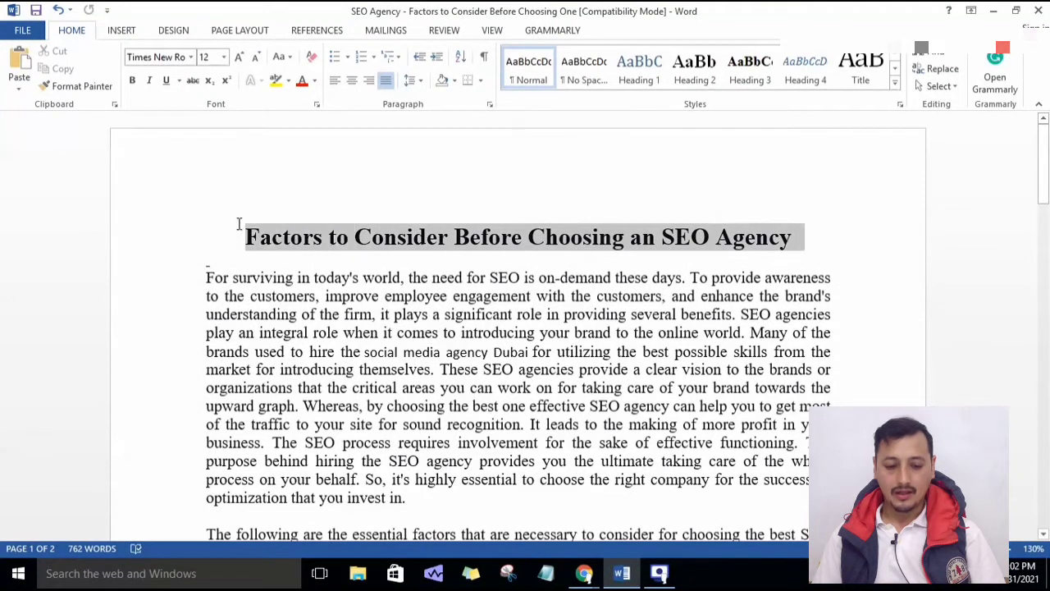
pyautogui.click(481, 320)
pyautogui.moveTo(810, 237); pyautogui.dragTo(246, 237)
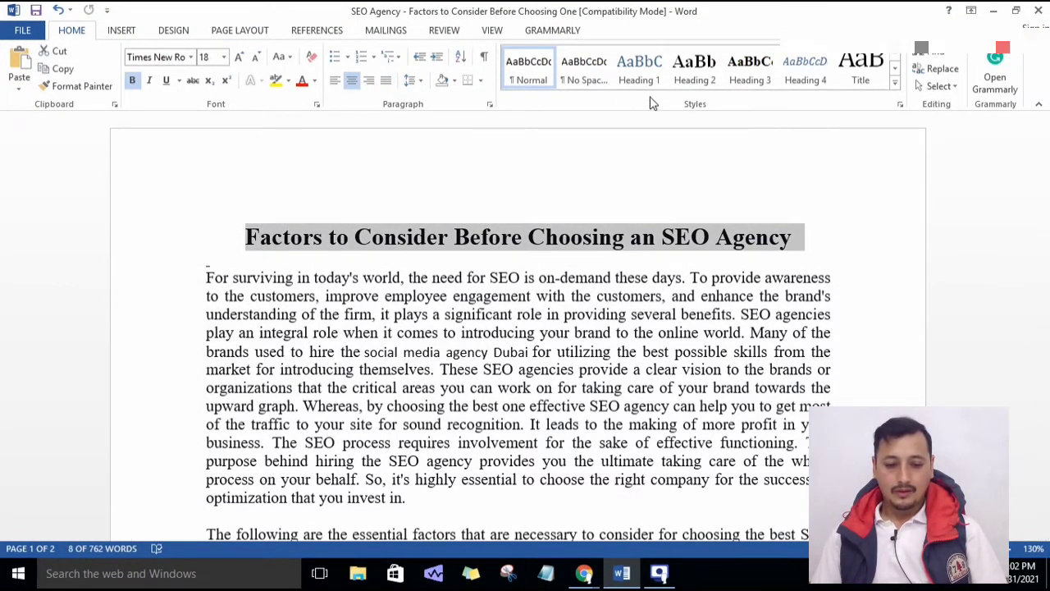
pyautogui.click(895, 83)
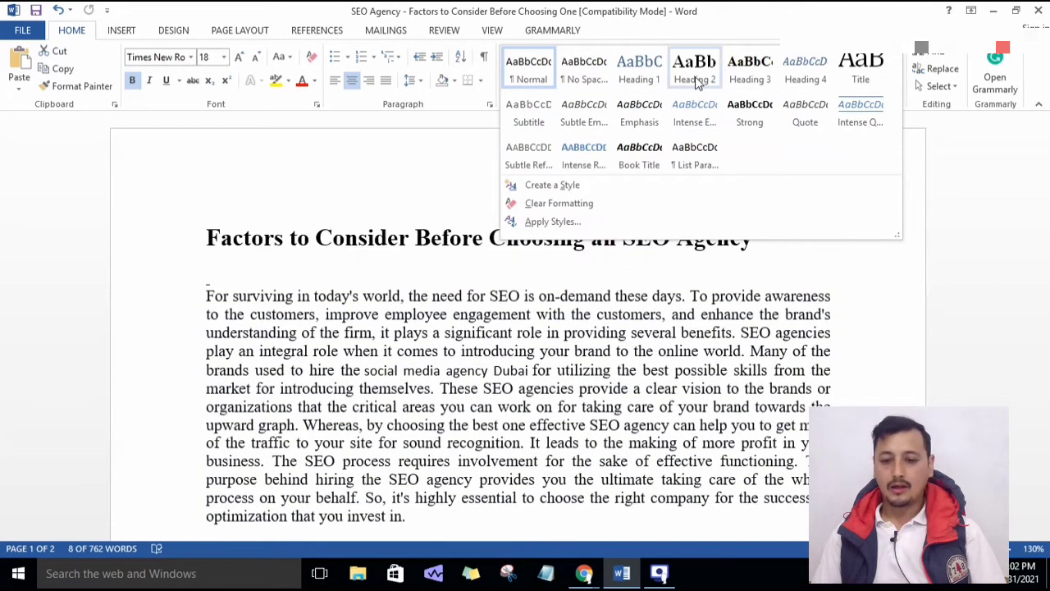
pyautogui.click(642, 73)
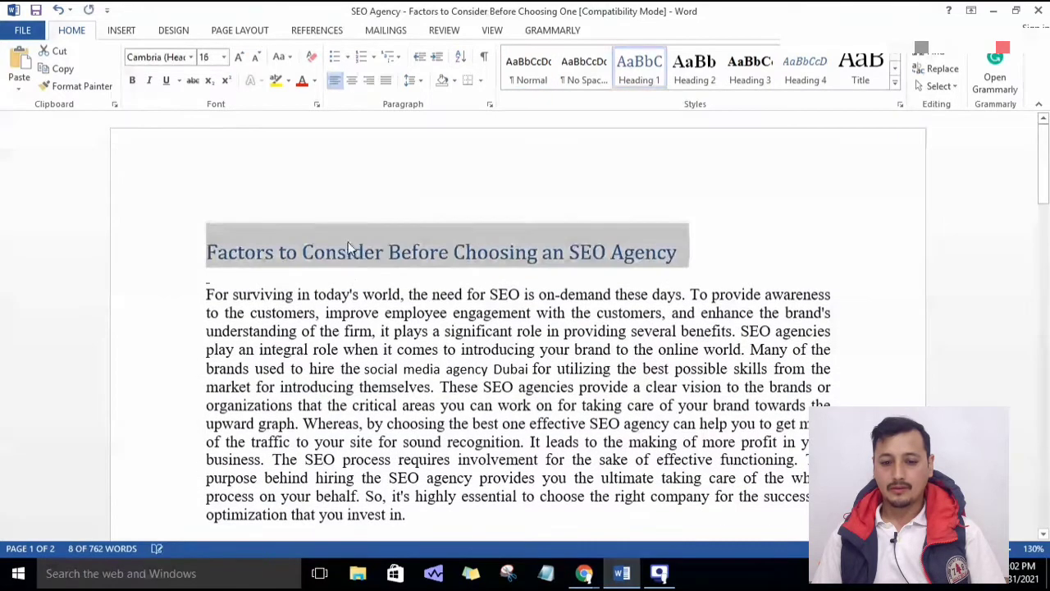
pyautogui.click(476, 255)
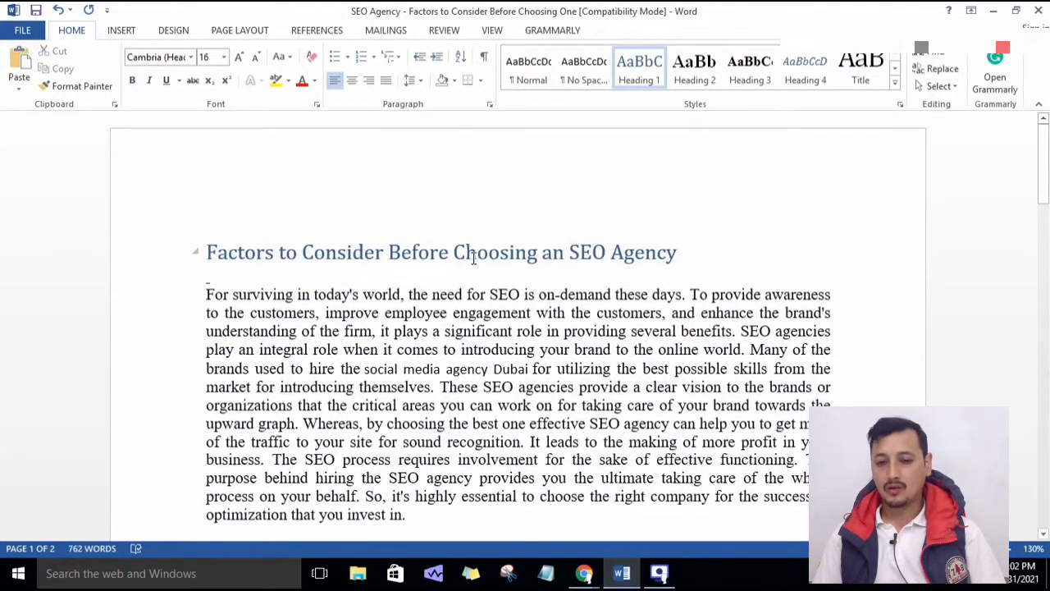
# - Copy the article title "Factors to Consider Before Choosing an SEO Agency" from Word and switch to the new WordPress post in Chrome
pyautogui.moveTo(681, 250); pyautogui.dragTo(197, 228)
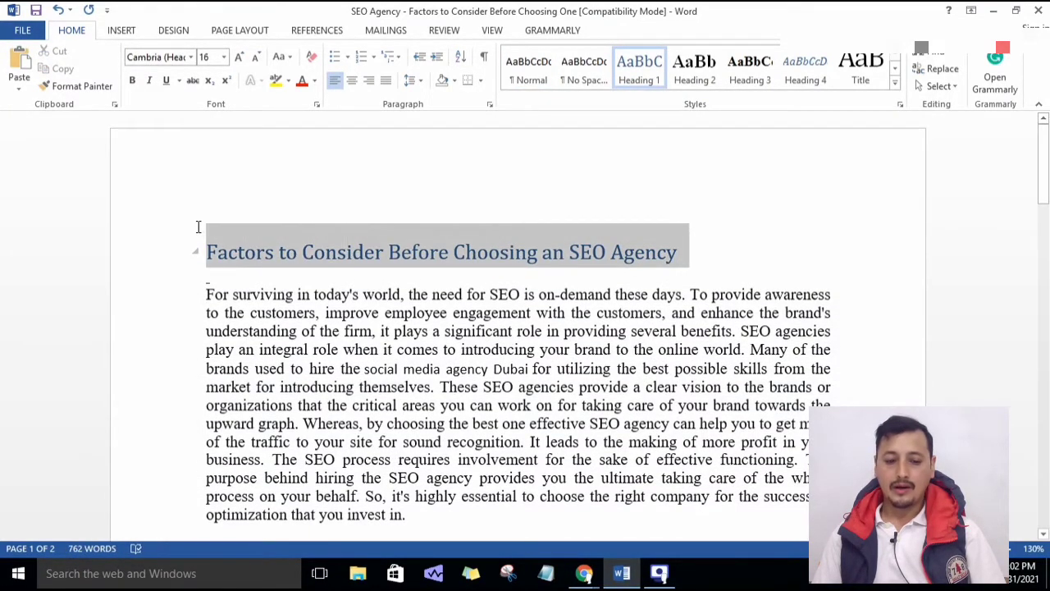
pyautogui.click(583, 573)
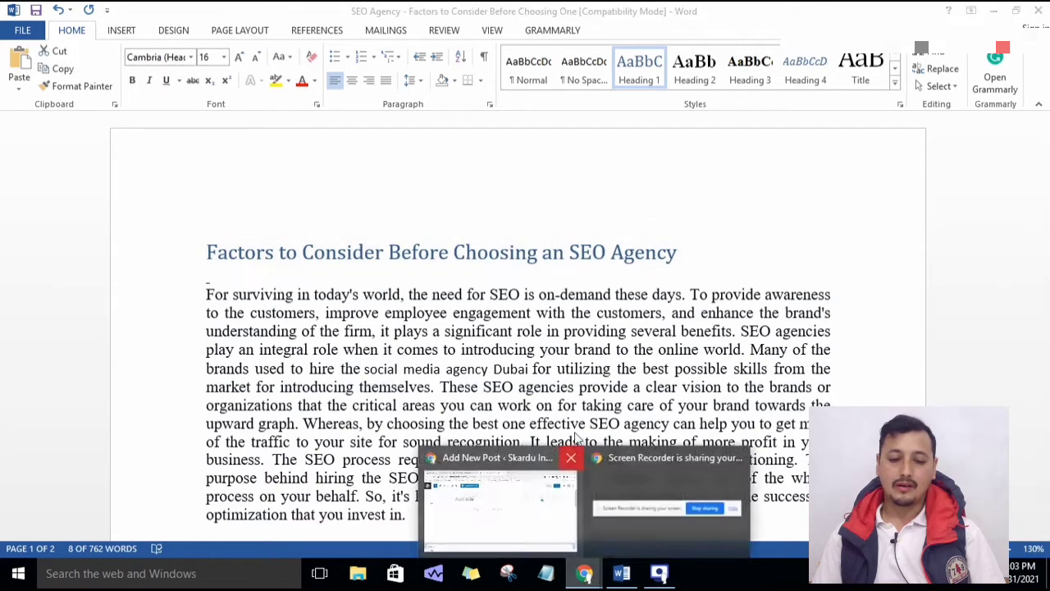
pyautogui.click(527, 507)
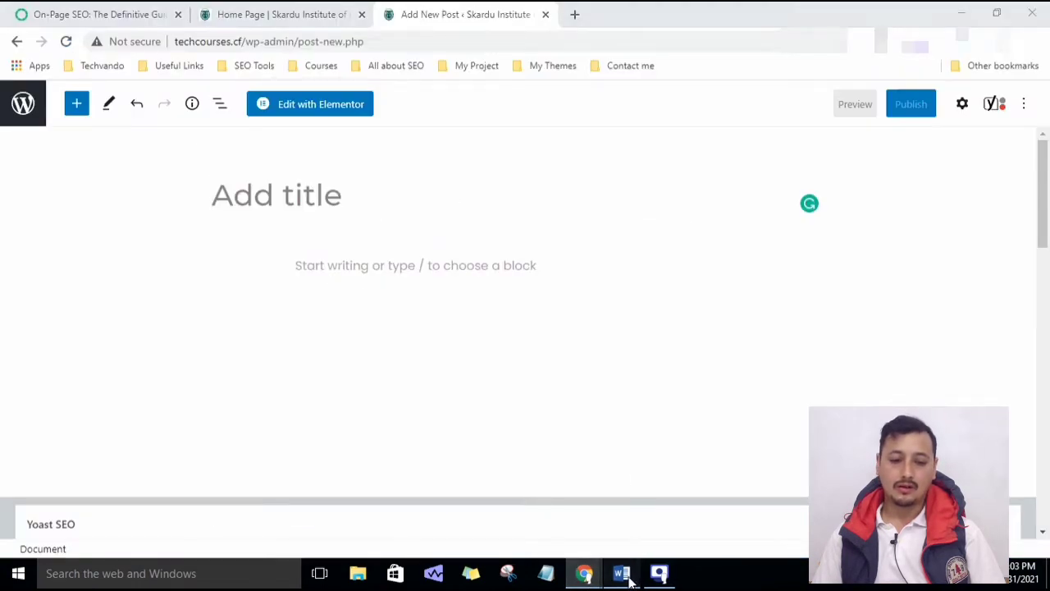
pyautogui.click(624, 572)
pyautogui.moveTo(680, 251); pyautogui.dragTo(215, 246)
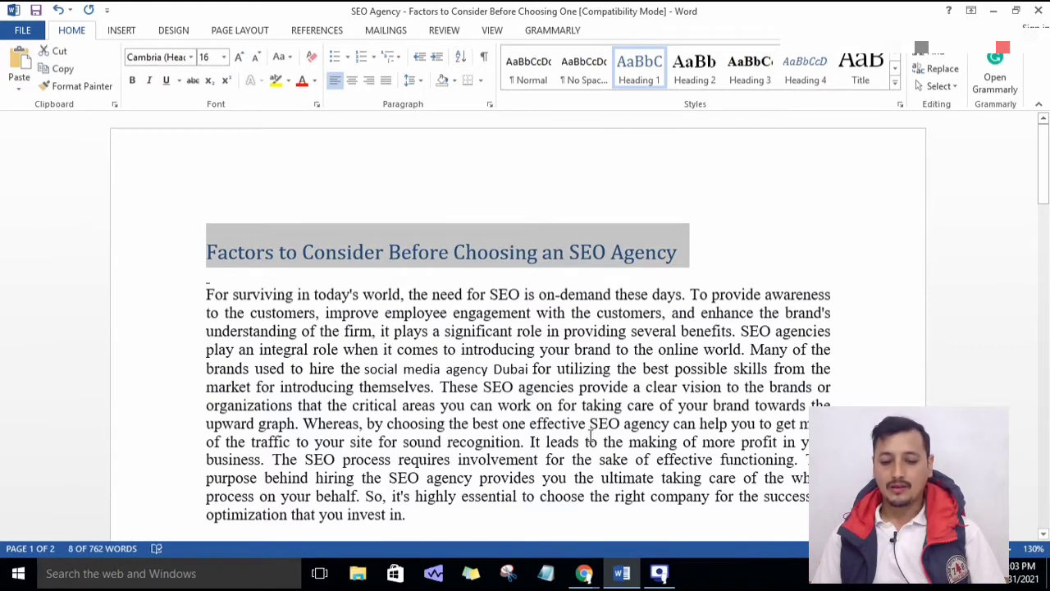
pyautogui.rightClick(534, 247)
pyautogui.click(563, 277)
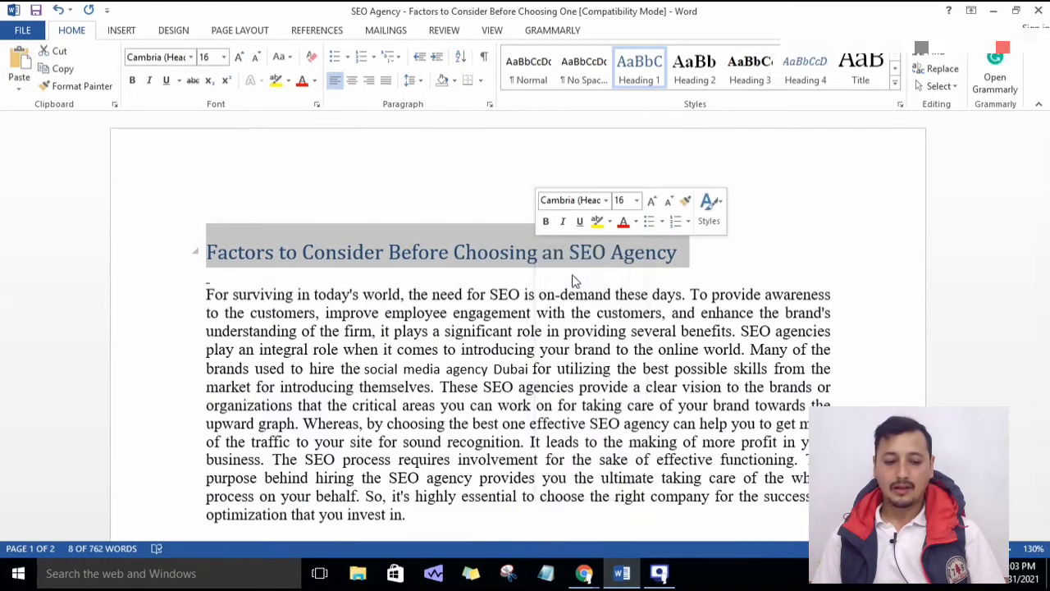
pyautogui.click(583, 573)
pyautogui.click(525, 512)
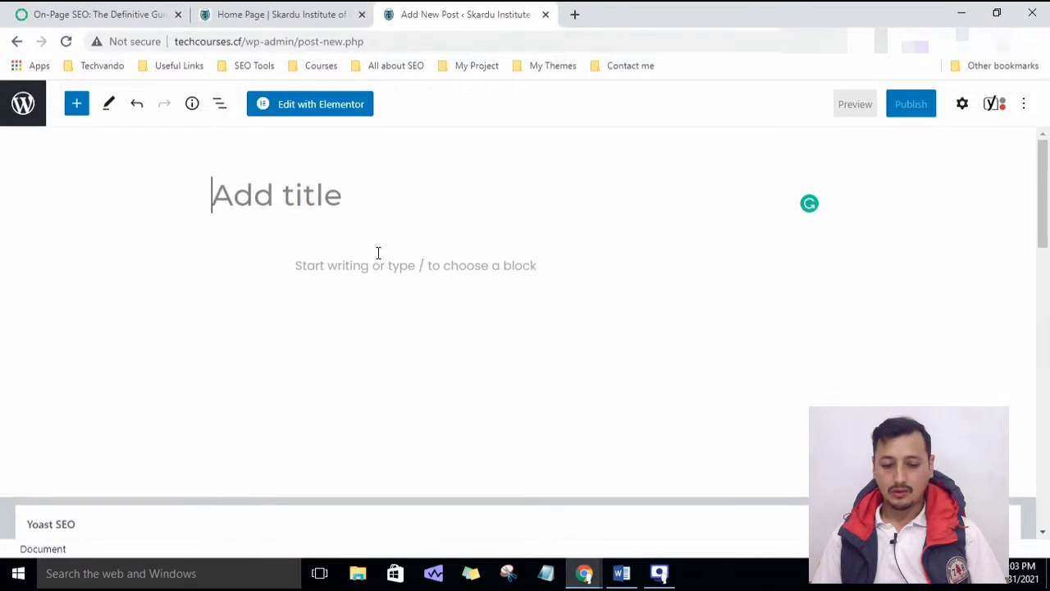
# - Try pasting the copied article title as the post title, and clear the title again
pyautogui.hotkey('ctrl', 'v')
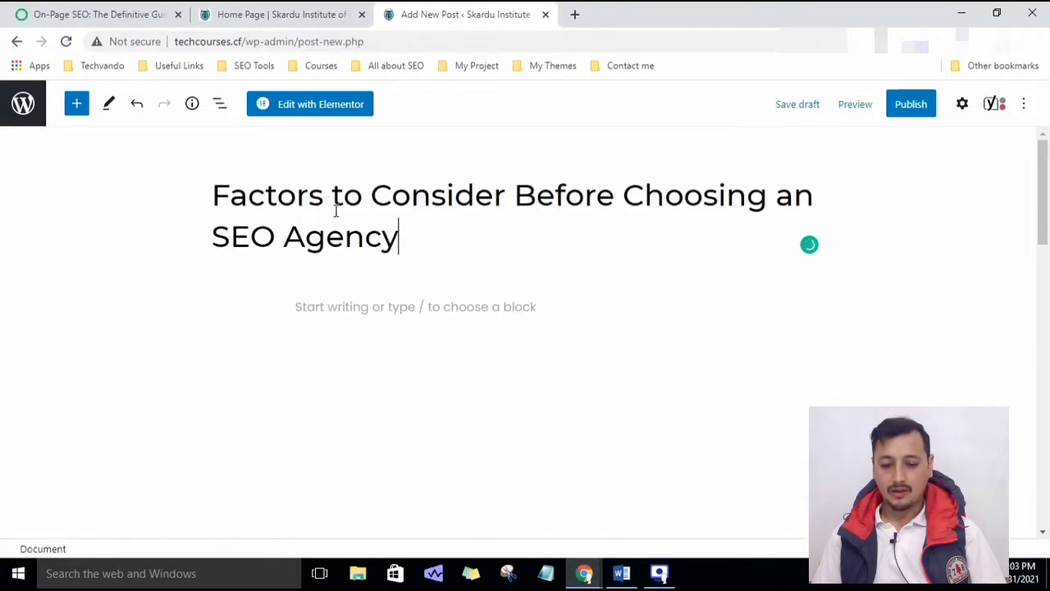
pyautogui.moveTo(405, 235); pyautogui.dragTo(217, 204)
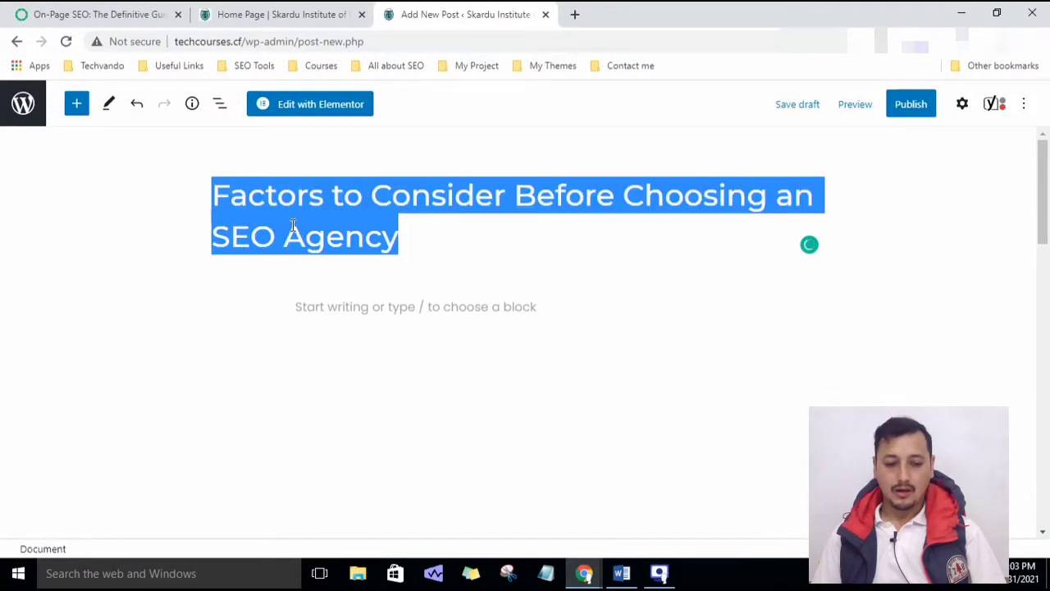
pyautogui.press('BackSpace')
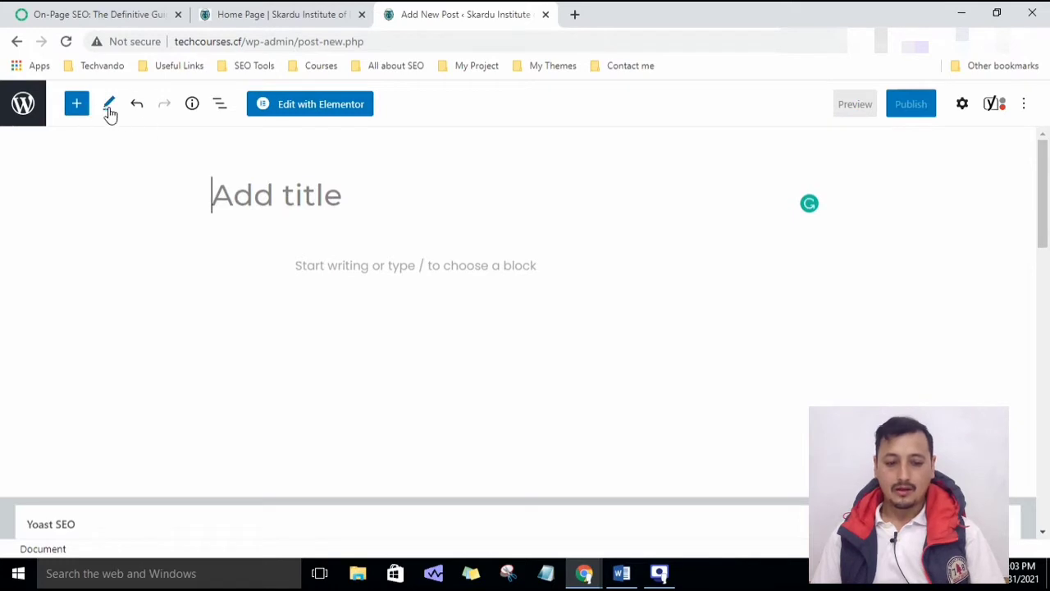
# - Insert a heading block at level H1 in the post body and paste the copied article title into it
pyautogui.click(78, 104)
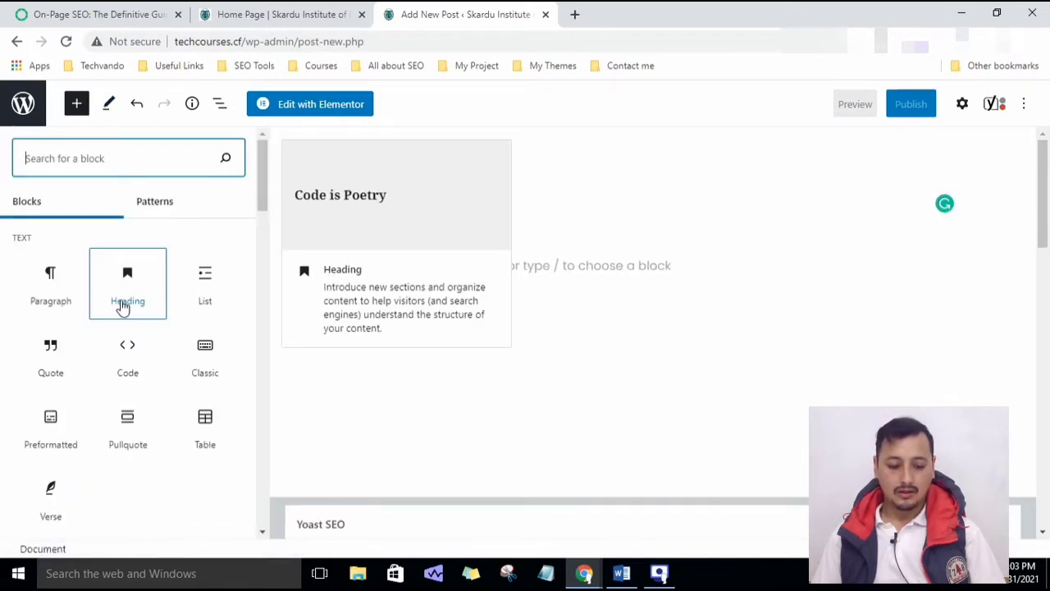
pyautogui.click(131, 293)
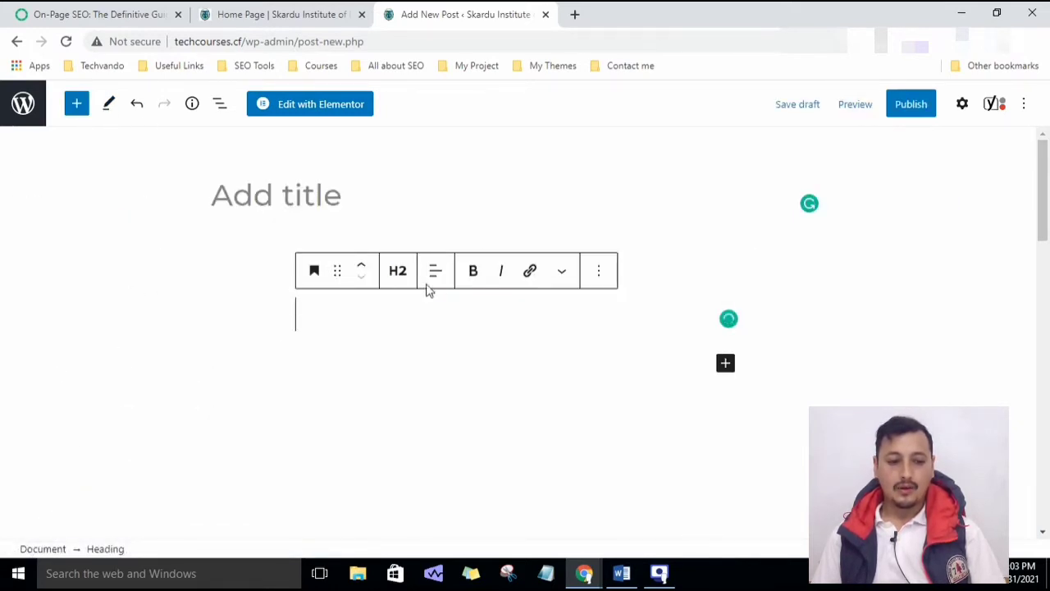
pyautogui.click(400, 276)
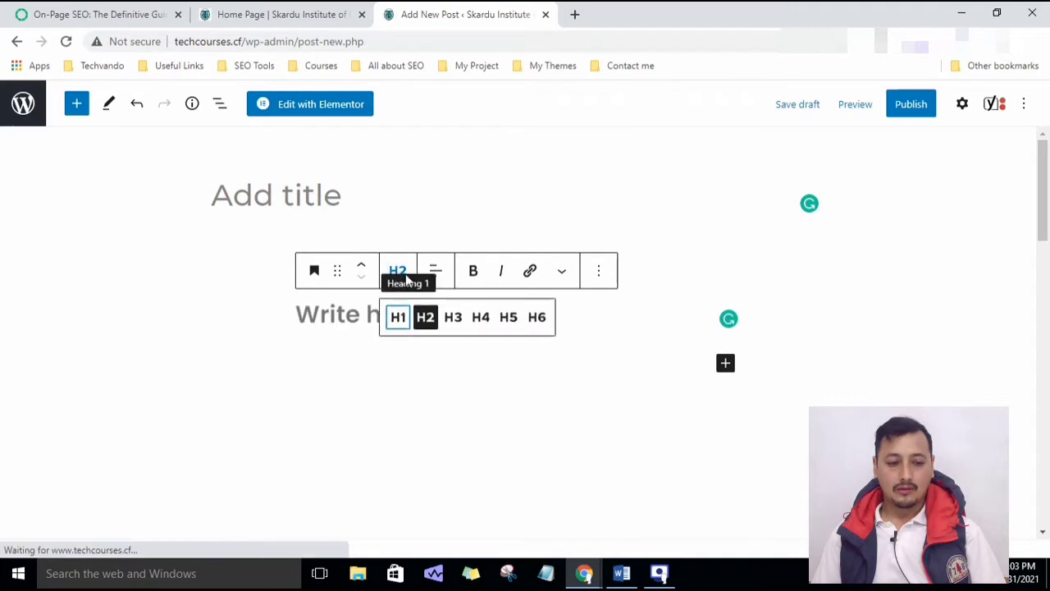
pyautogui.click(398, 318)
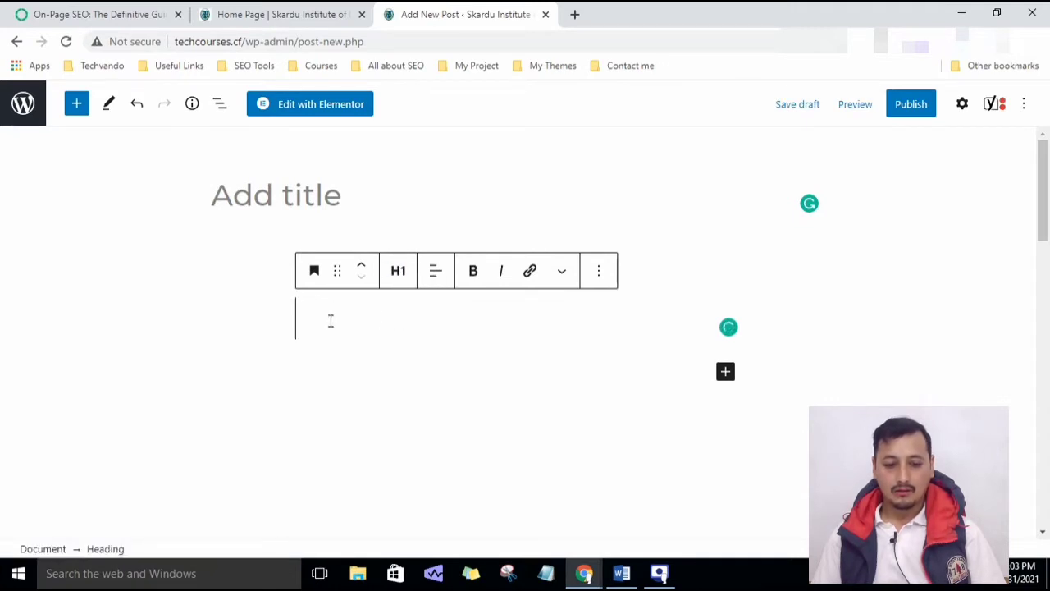
pyautogui.hotkey('ctrl', 'v')
pyautogui.click(559, 359)
pyautogui.click(462, 405)
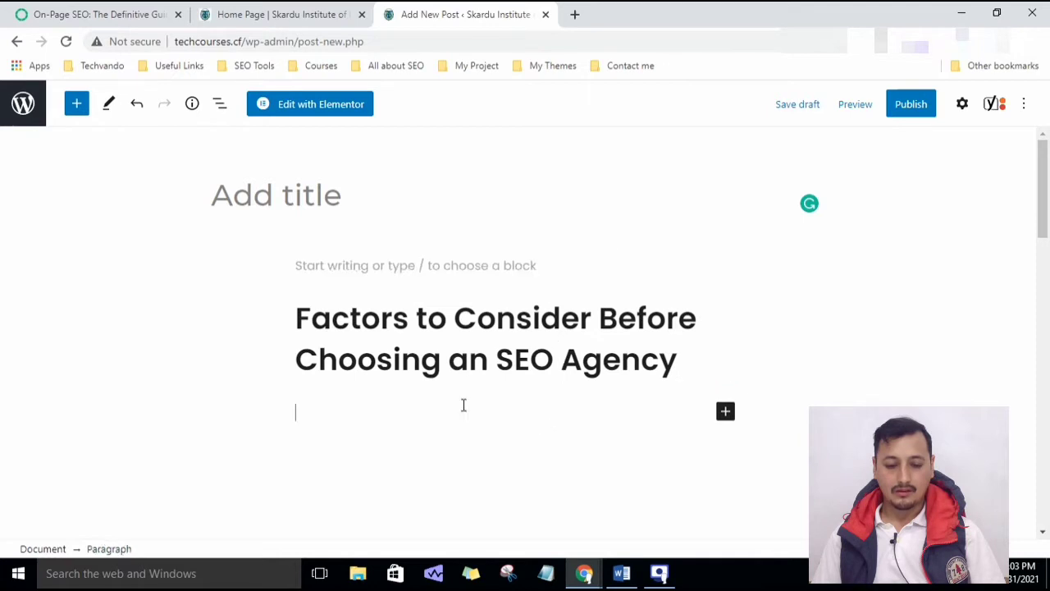
pyautogui.click(430, 368)
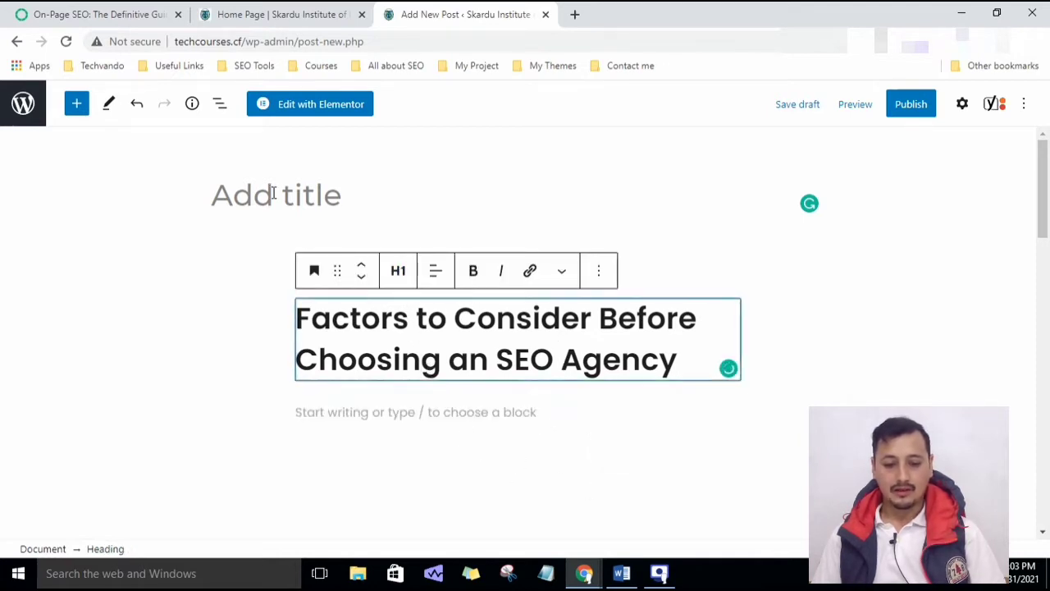
# - Try adding a second heading block below the H1, view its available heading levels, and undo the addition
pyautogui.click(274, 194)
pyautogui.click(76, 104)
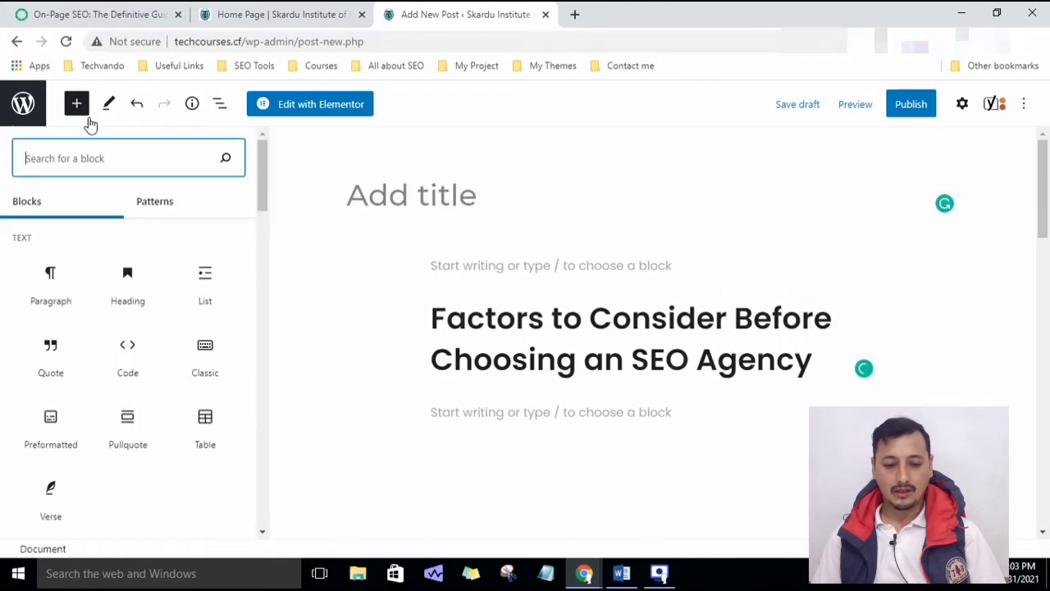
pyautogui.click(132, 292)
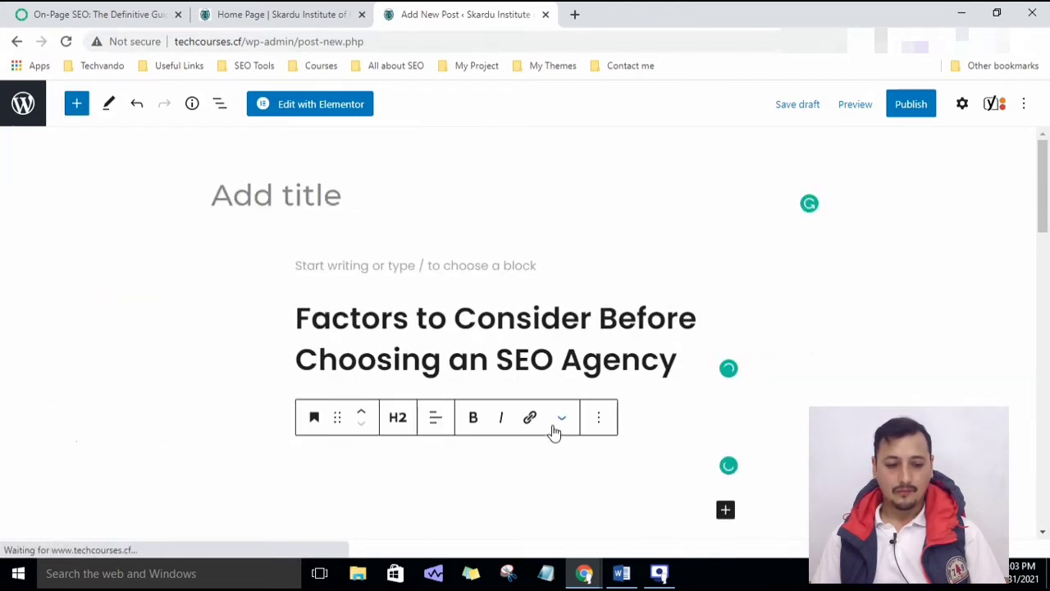
pyautogui.click(399, 420)
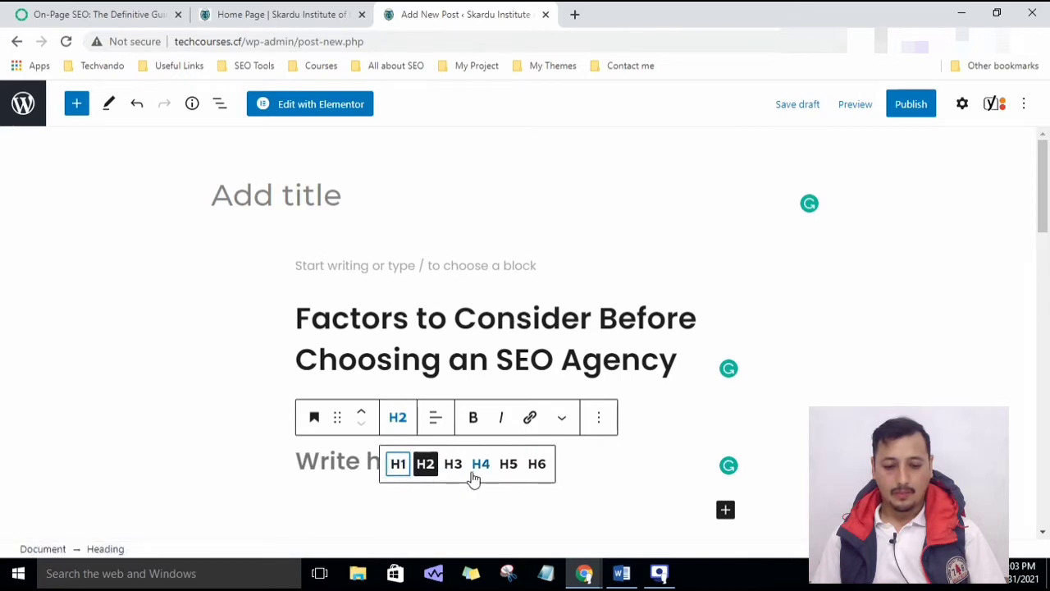
pyautogui.click(435, 345)
pyautogui.scroll(-1, 427, 441)
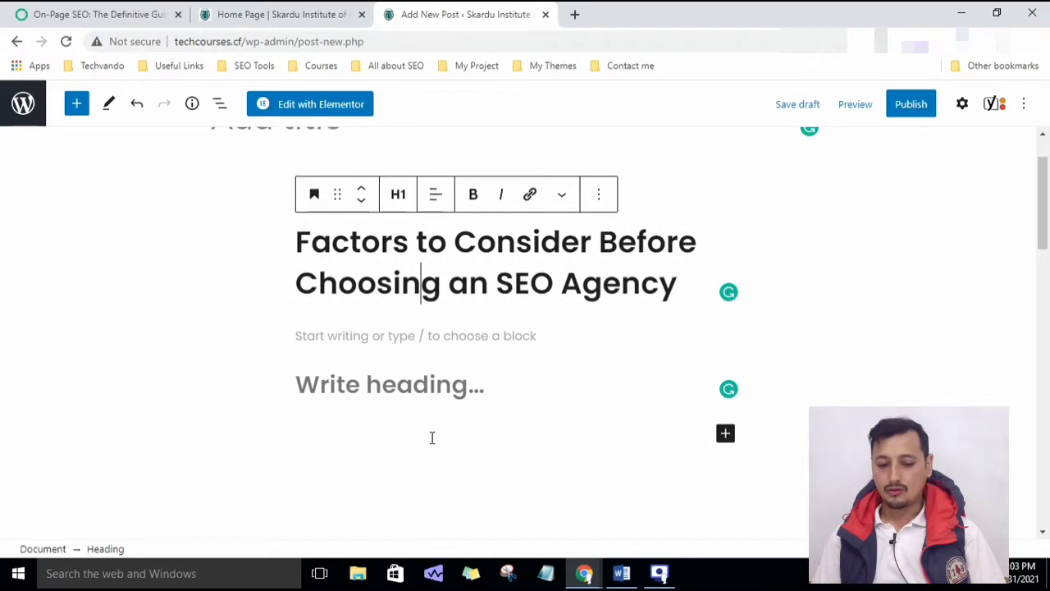
pyautogui.hotkey('ctrl', 'z')
pyautogui.scroll(1, 480, 384)
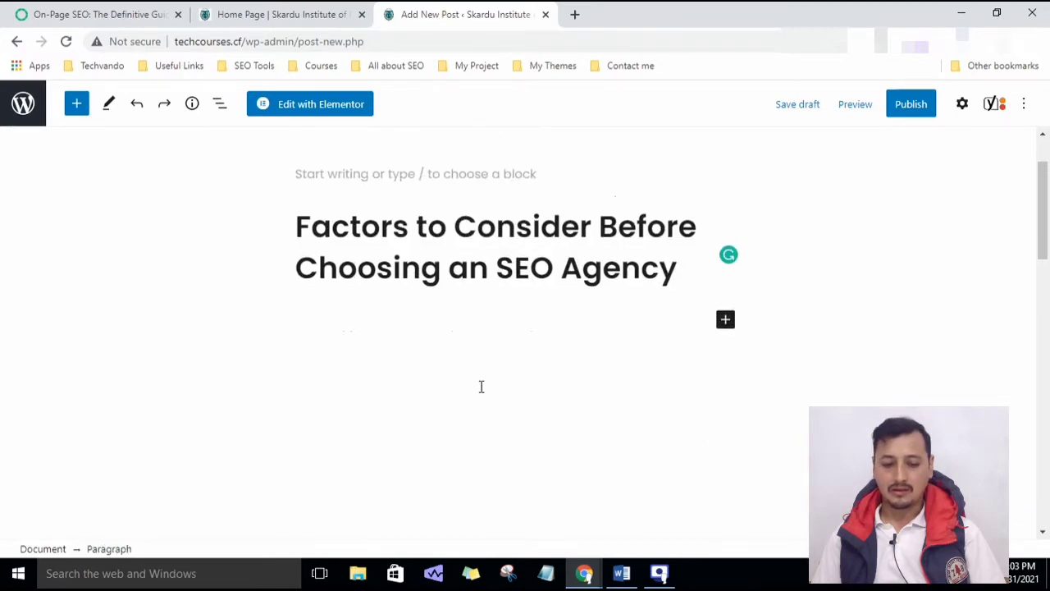
# - Switch to the Word document and copy the article body, from the introduction below the title through the end of the conclusion
pyautogui.click(430, 255)
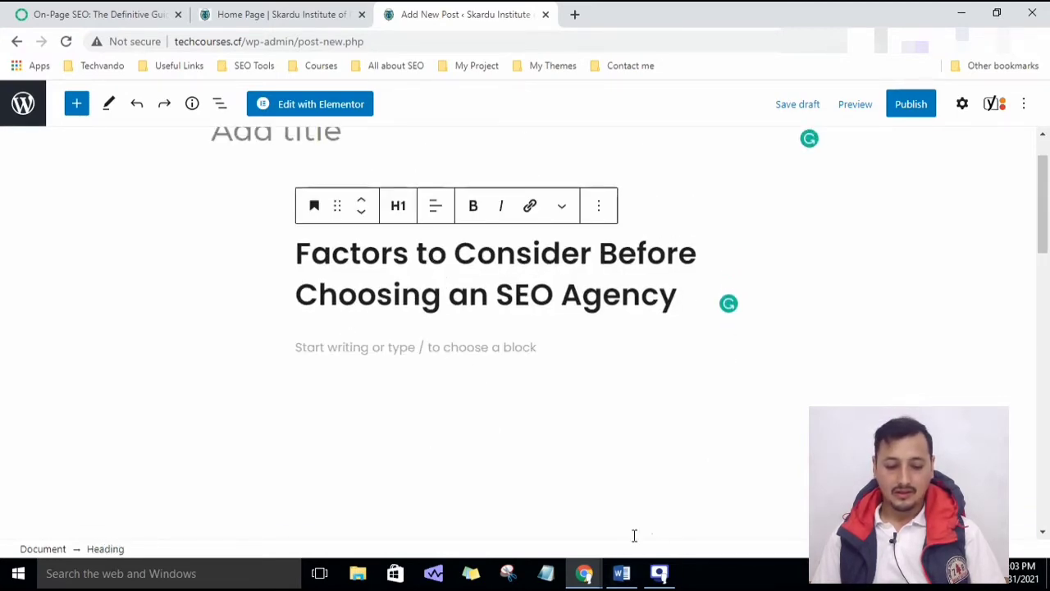
pyautogui.click(621, 573)
pyautogui.click(447, 374)
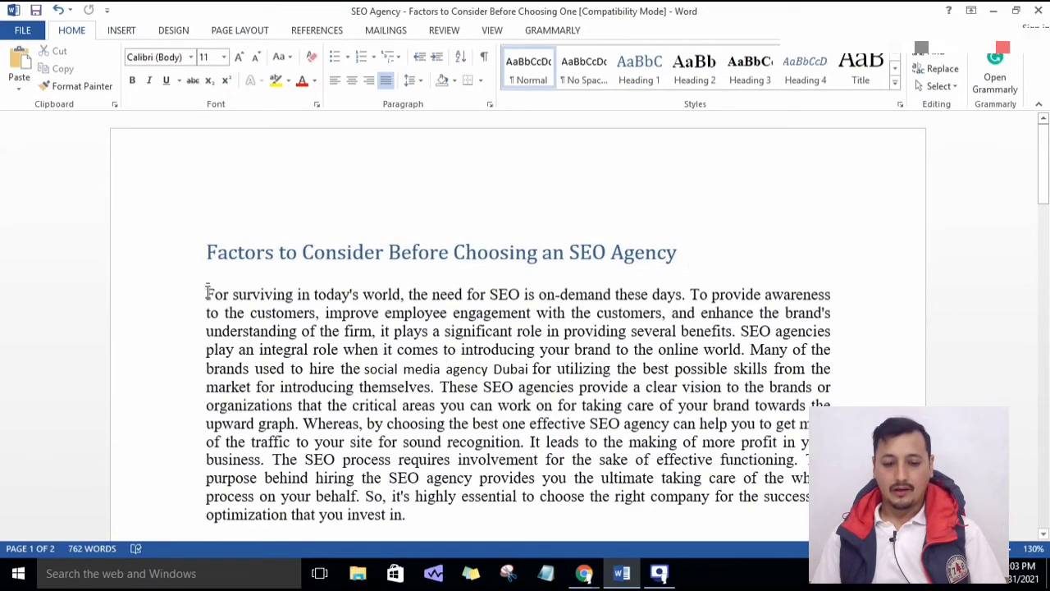
pyautogui.moveTo(208, 293); pyautogui.dragTo(509, 445)
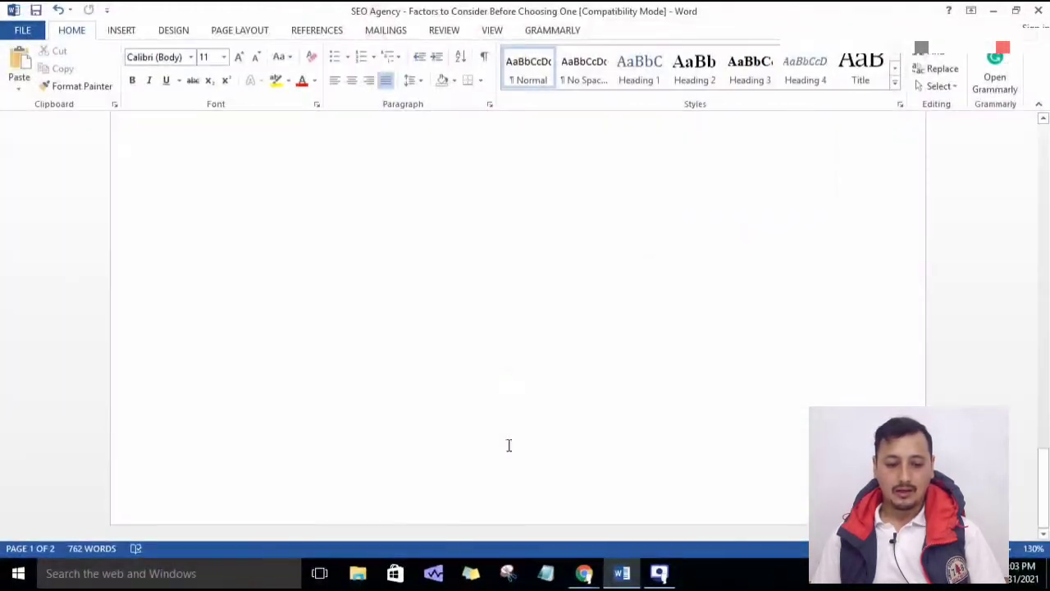
pyautogui.moveTo(524, 128); pyautogui.dragTo(482, 362)
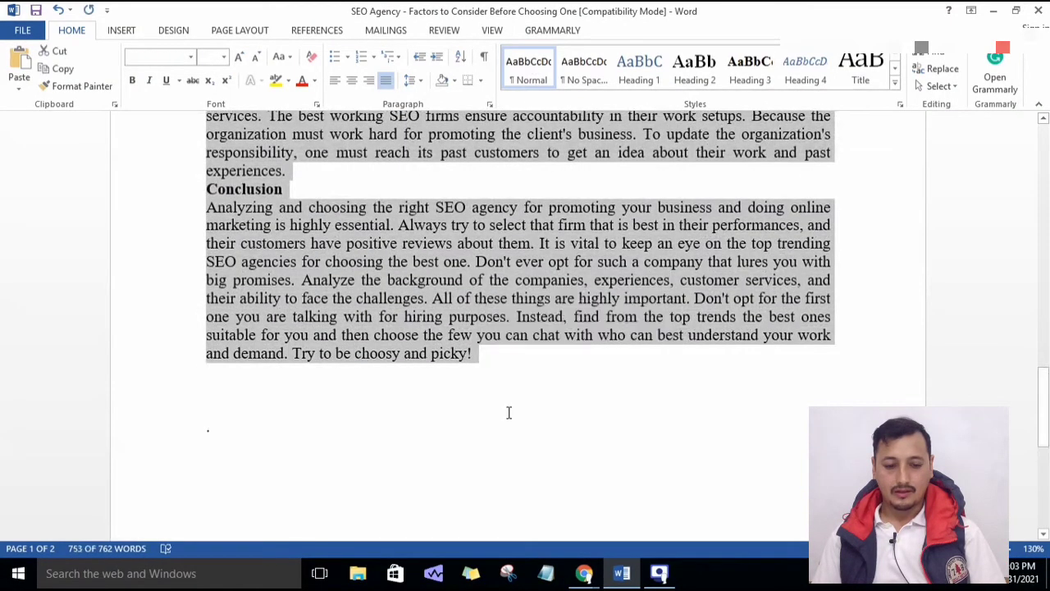
# - Switch to the WordPress post in Chrome and paste the copied article body below the H1 heading
pyautogui.hotkey('alt', 'Tab')
pyautogui.click(356, 350)
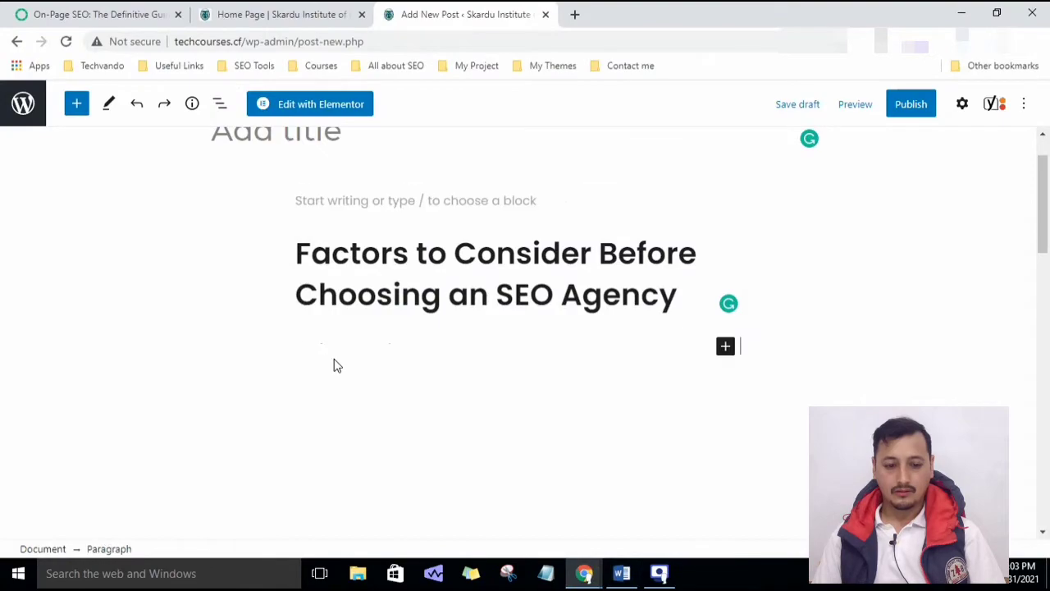
pyautogui.hotkey('ctrl', 'v')
pyautogui.scroll(10, 493, 403)
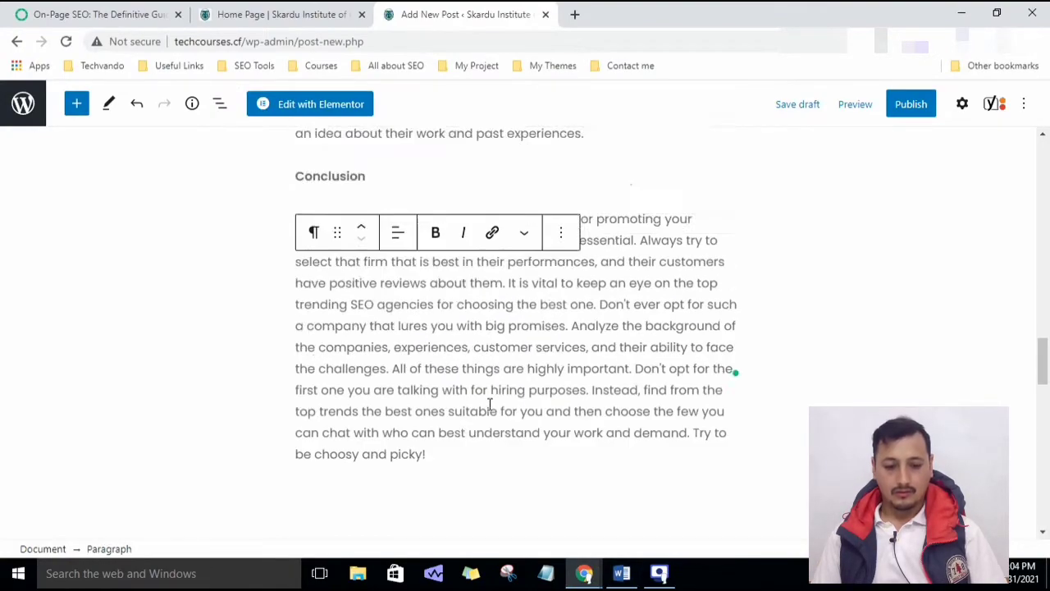
pyautogui.scroll(10, 489, 404)
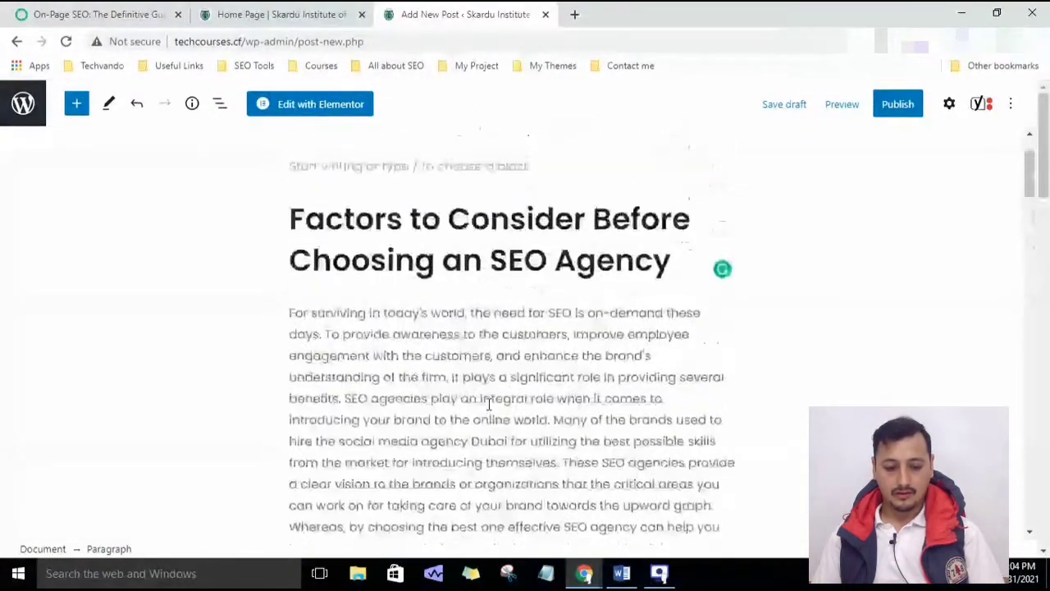
# - Replace the bold paragraph "1- Experience of the SEO Company" with an H2 heading block containing the same text
pyautogui.scroll(-6, 489, 404)
pyautogui.scroll(-2, 491, 476)
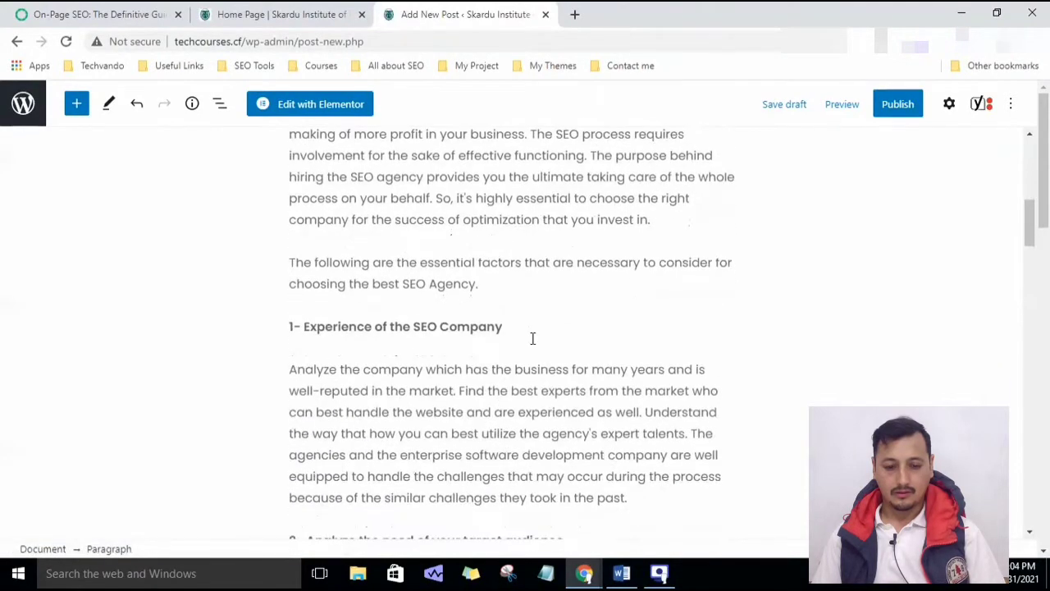
pyautogui.moveTo(525, 328); pyautogui.dragTo(356, 328)
pyautogui.click(399, 331)
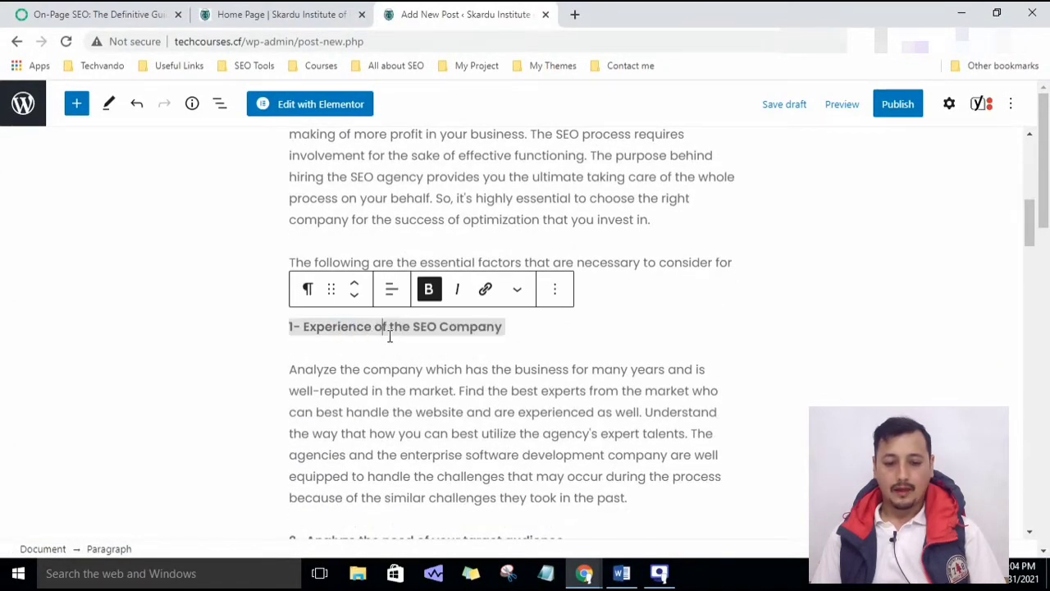
pyautogui.moveTo(523, 330); pyautogui.dragTo(294, 332)
pyautogui.hotkey('ctrl', 'c')
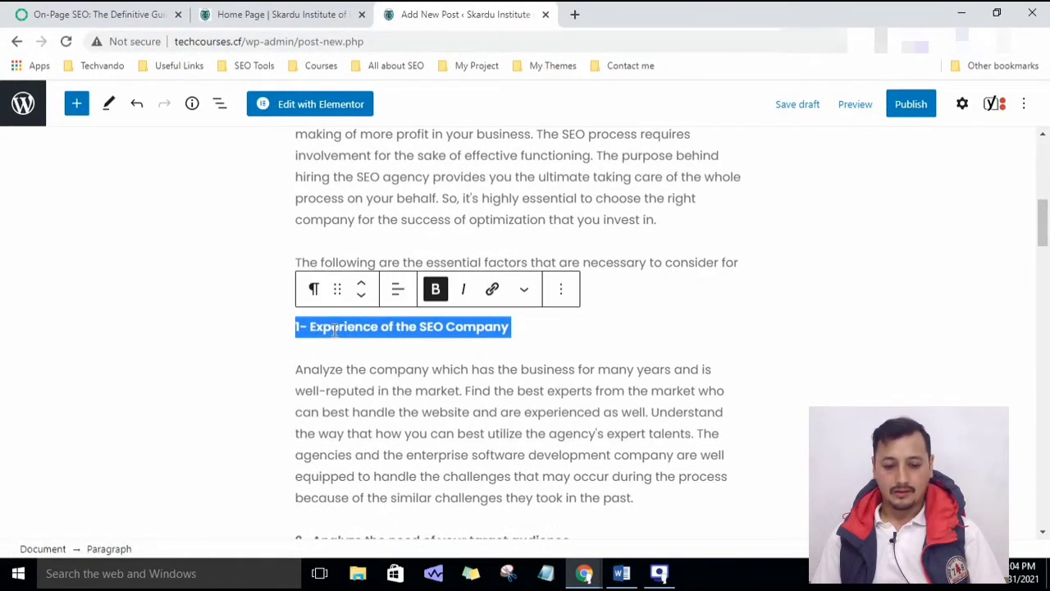
pyautogui.press('BackSpace')
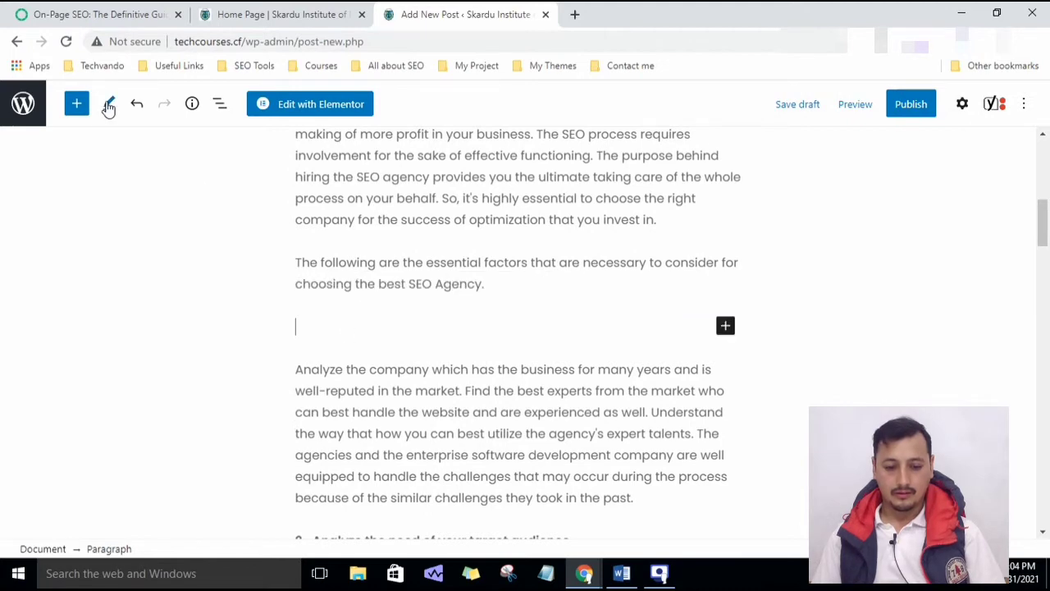
pyautogui.click(76, 104)
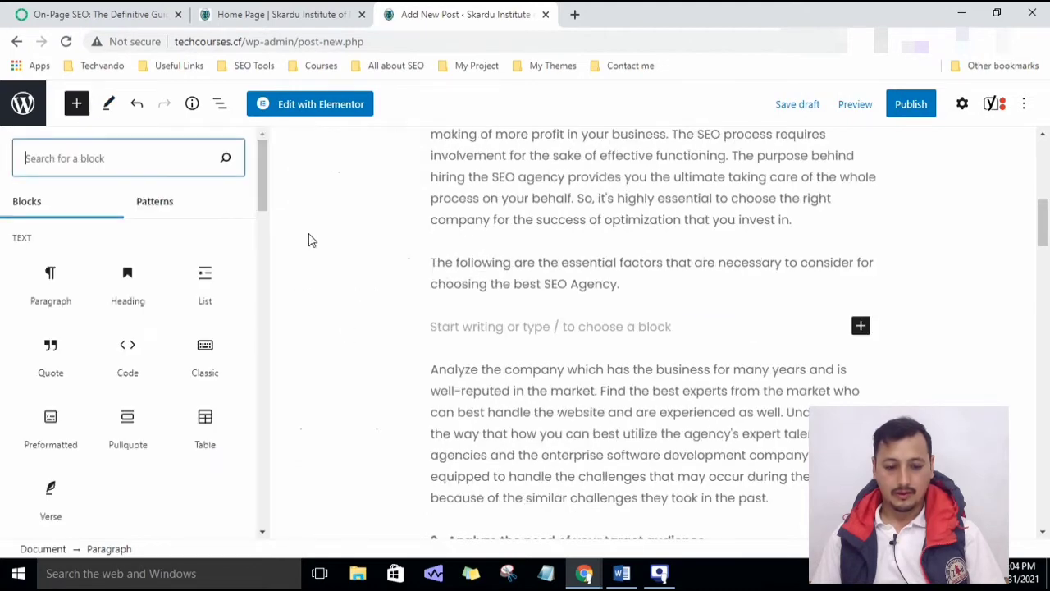
pyautogui.click(128, 283)
pyautogui.click(399, 294)
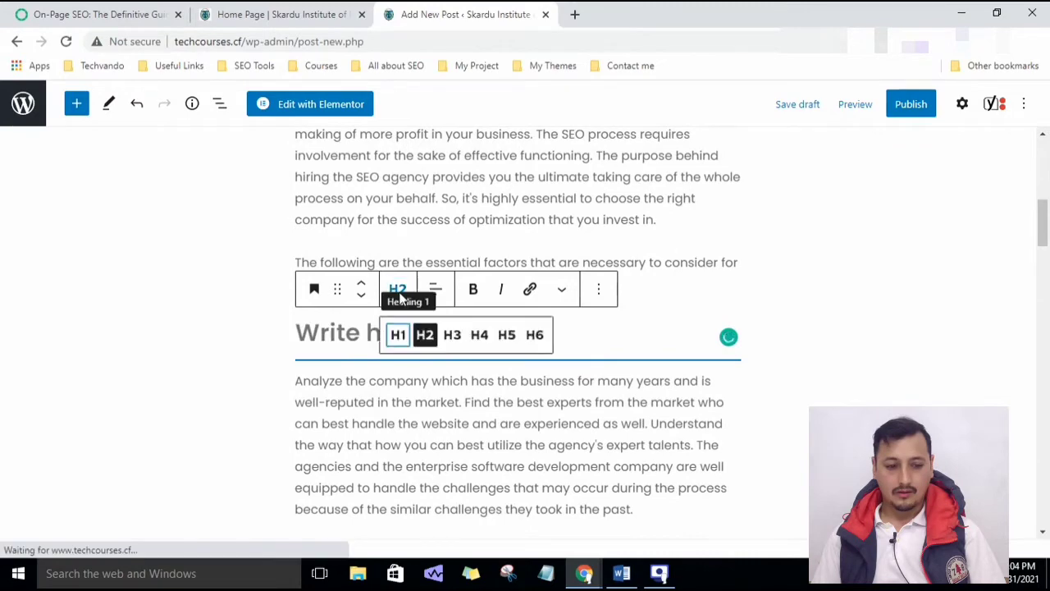
pyautogui.click(344, 338)
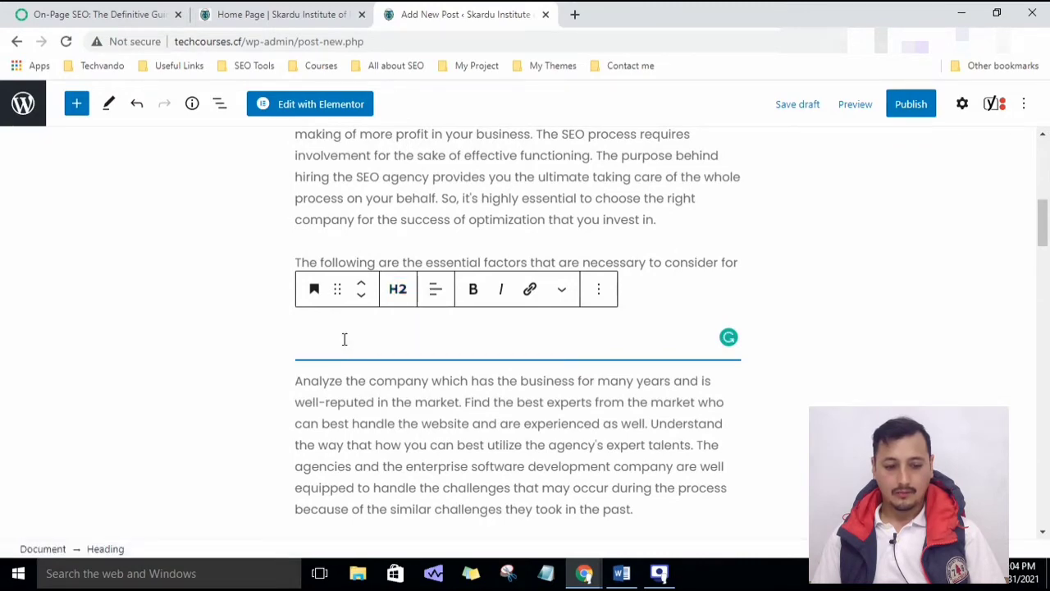
pyautogui.hotkey('ctrl', 'v')
pyautogui.click(501, 392)
# - Replace the bold paragraph "2- Analyze the need of your target audience" with an H2 heading block containing the same text
pyautogui.scroll(-4, 605, 451)
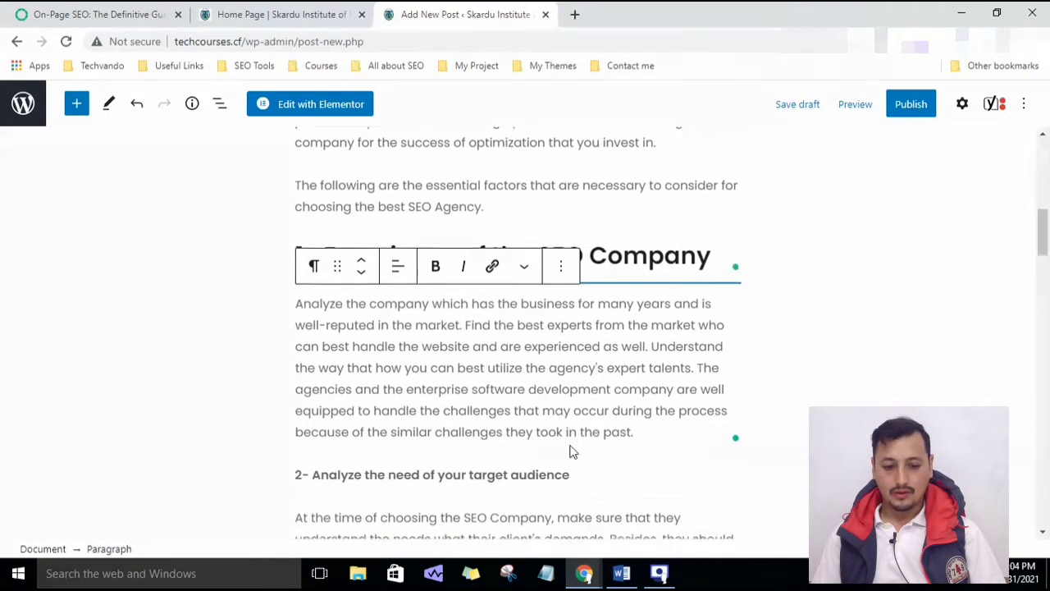
pyautogui.scroll(2, 570, 445)
pyautogui.moveTo(572, 353); pyautogui.dragTo(295, 324)
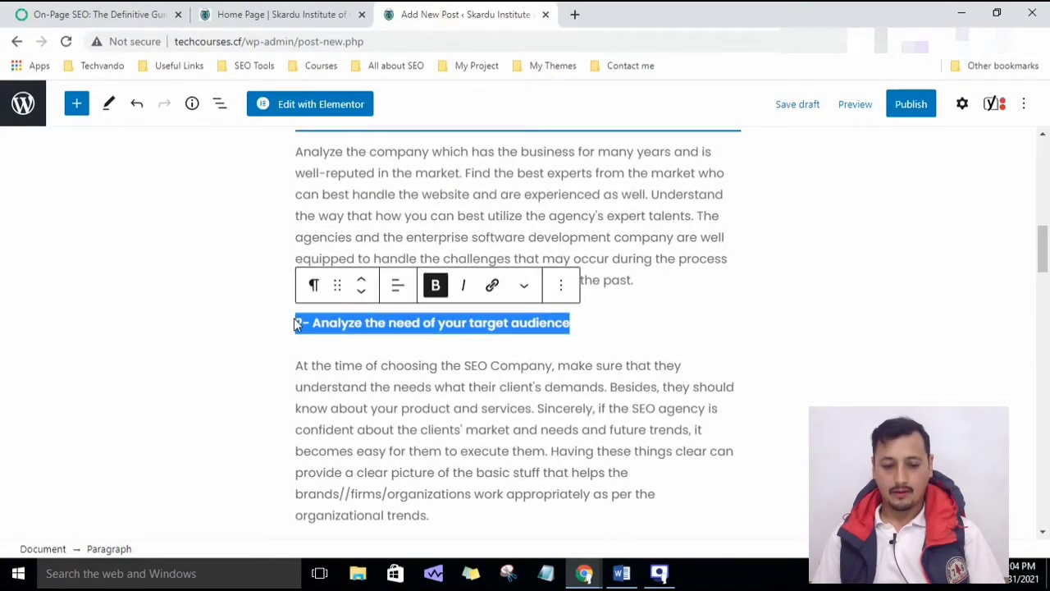
pyautogui.hotkey('ctrl', 'x')
pyautogui.click(76, 103)
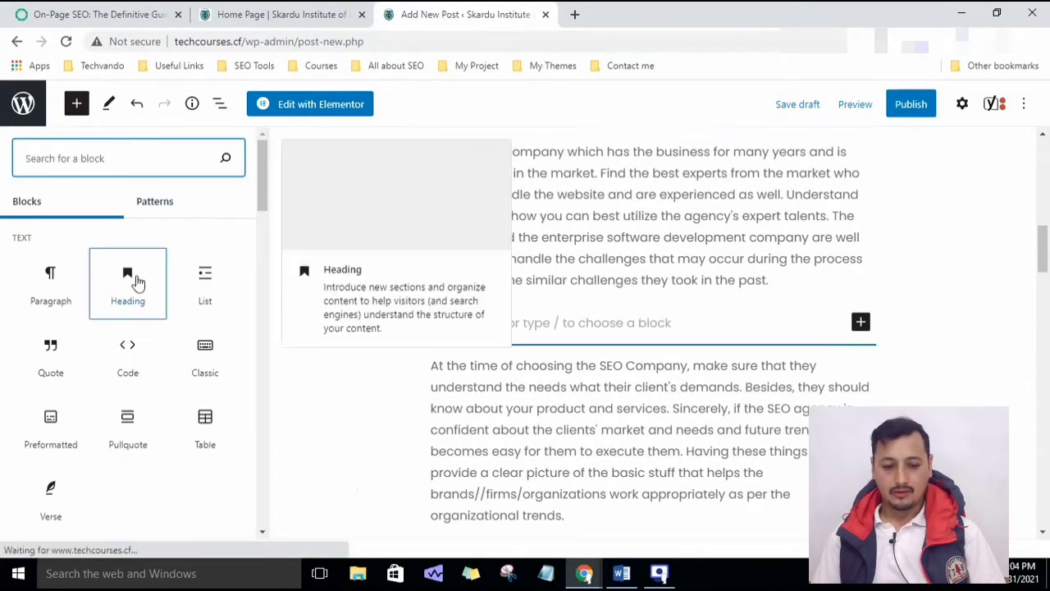
pyautogui.click(131, 283)
pyautogui.click(398, 287)
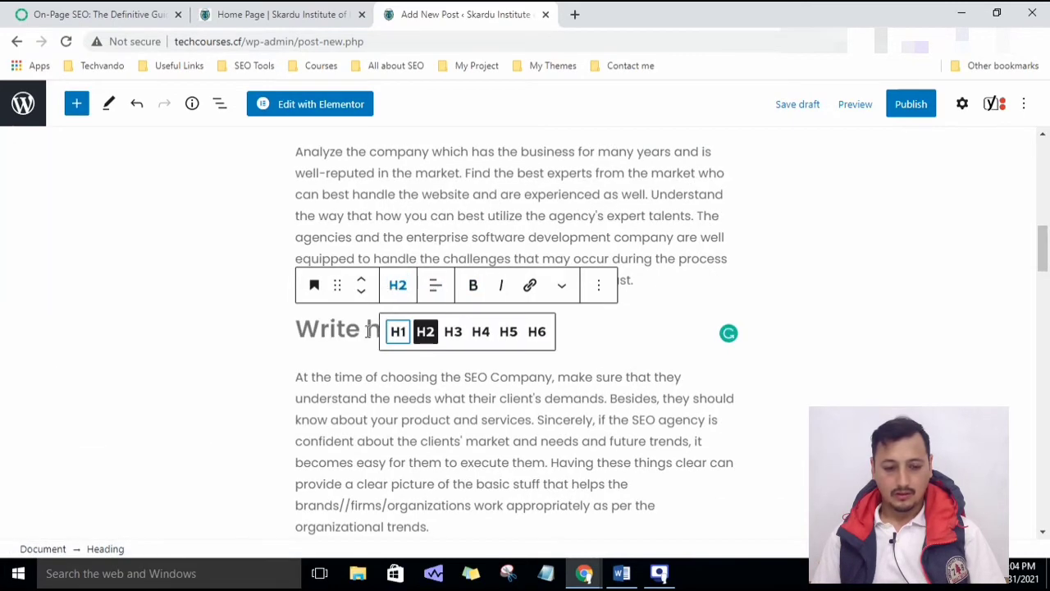
pyautogui.click(345, 330)
pyautogui.hotkey('ctrl', 'v')
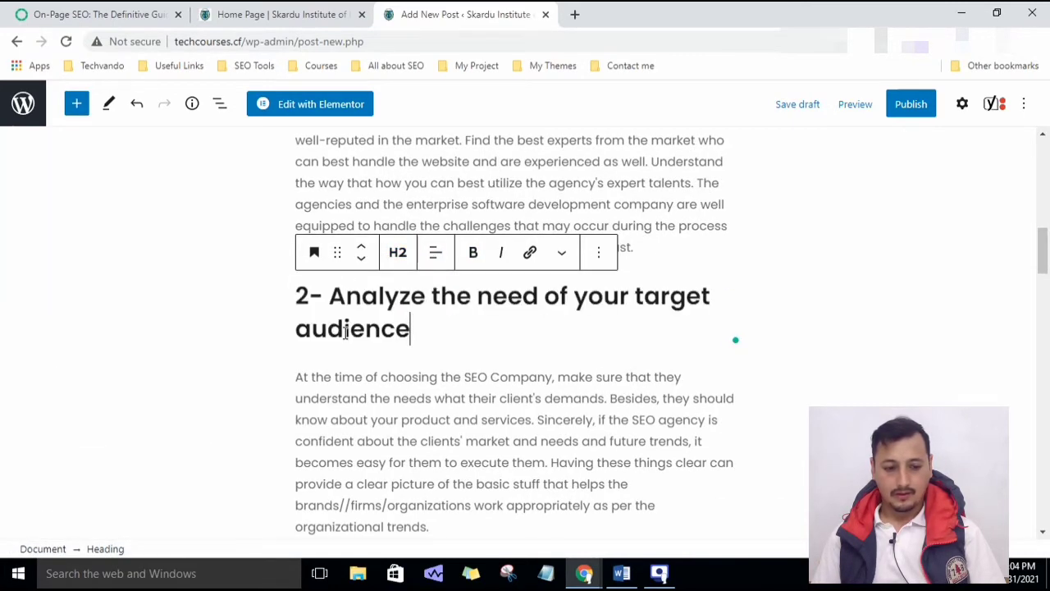
pyautogui.click(496, 396)
# - Switch to the Word article, review its numbered section headings, and return to the WordPress post in Chrome
pyautogui.scroll(-3, 511, 418)
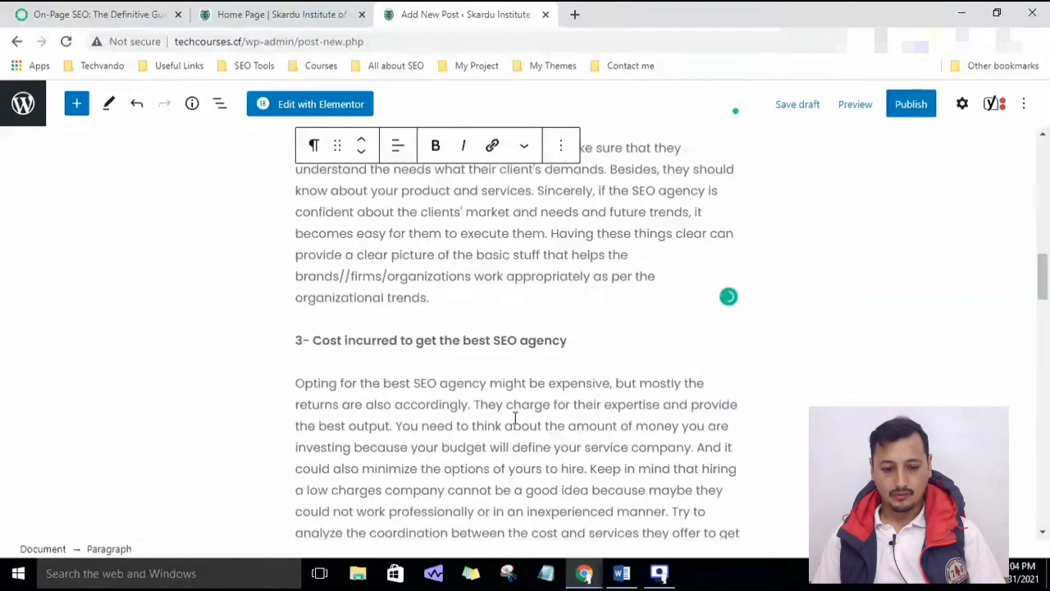
pyautogui.click(626, 575)
pyautogui.scroll(15, 343, 405)
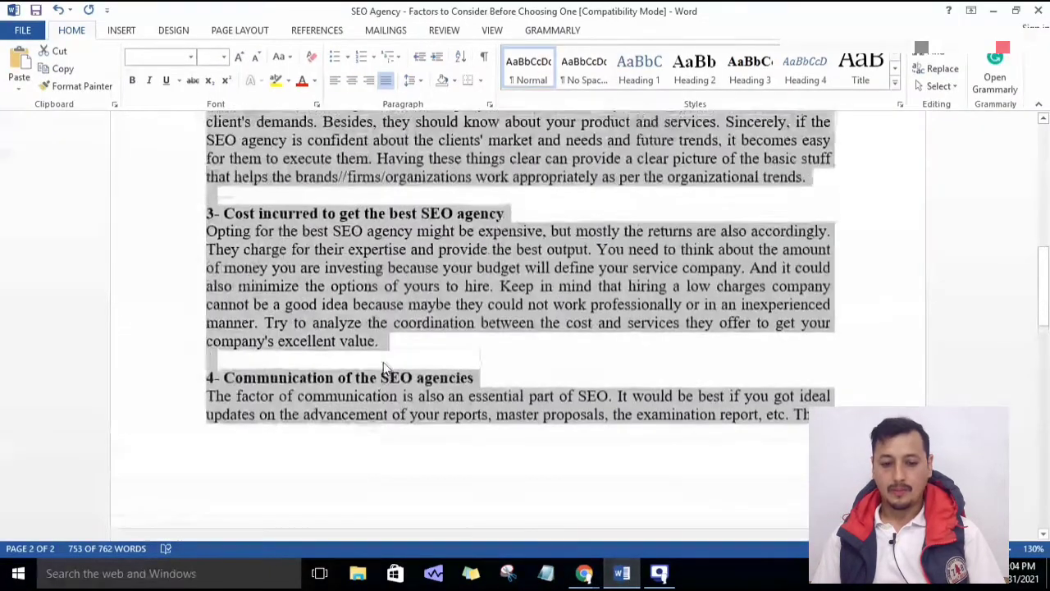
pyautogui.click(362, 359)
pyautogui.scroll(6, 362, 259)
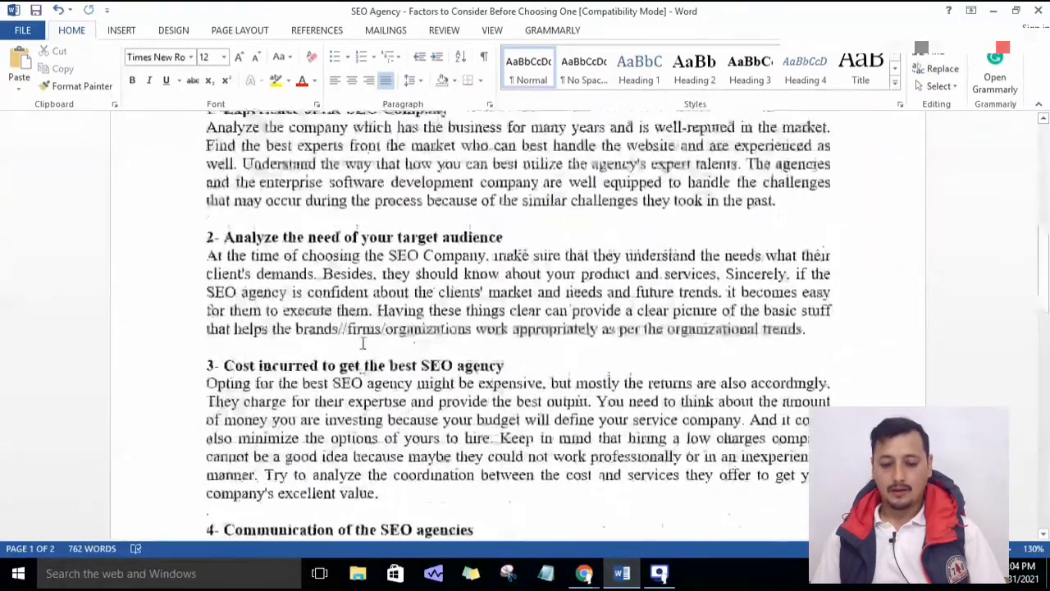
pyautogui.scroll(-3, 492, 451)
pyautogui.moveTo(586, 576)
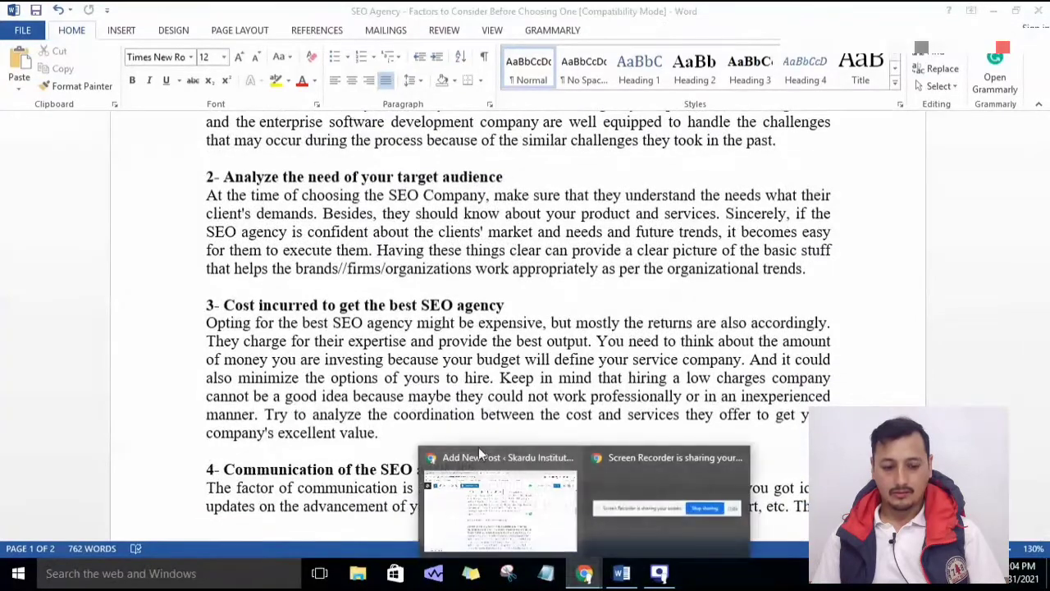
pyautogui.click(504, 498)
# - Replace the bold paragraph "3- Cost incurred to get the best SEO agency" with an H2 heading block containing the same text
pyautogui.scroll(5, 416, 366)
pyautogui.scroll(-5, 422, 359)
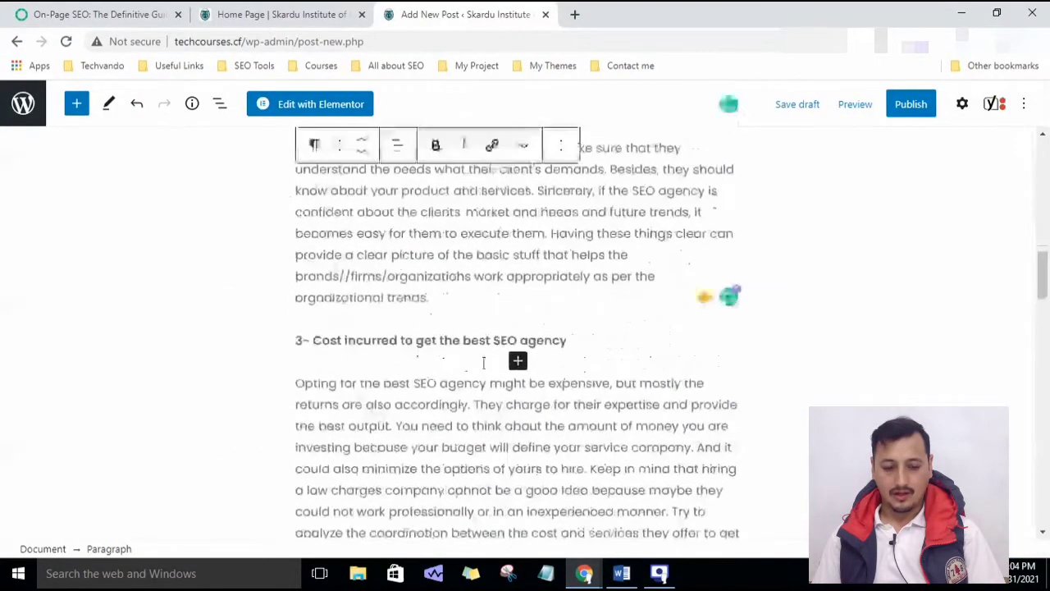
pyautogui.moveTo(573, 342); pyautogui.dragTo(291, 344)
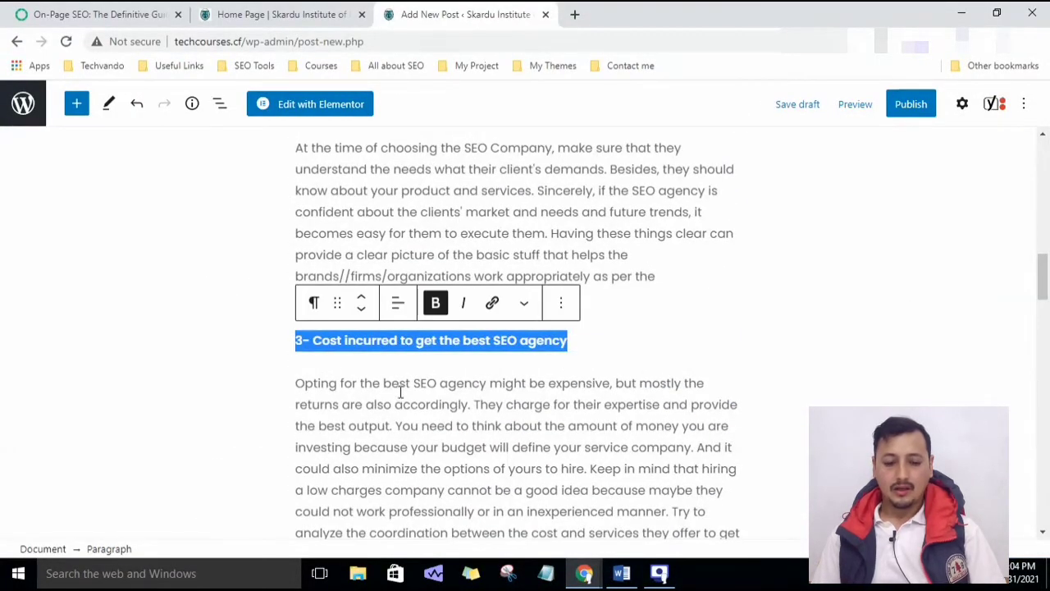
pyautogui.press('BackSpace')
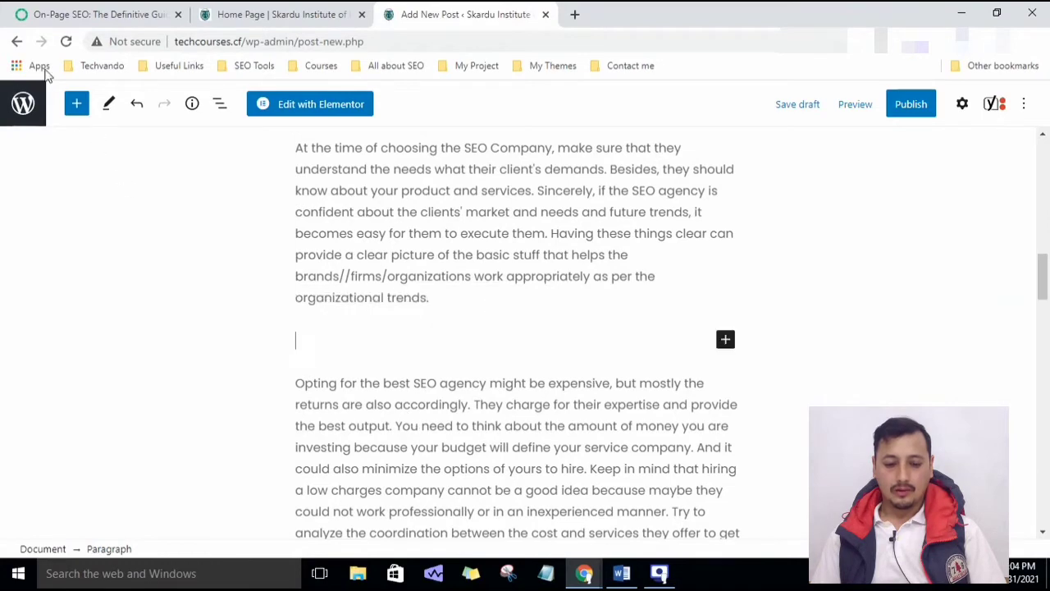
pyautogui.click(76, 103)
pyautogui.click(128, 283)
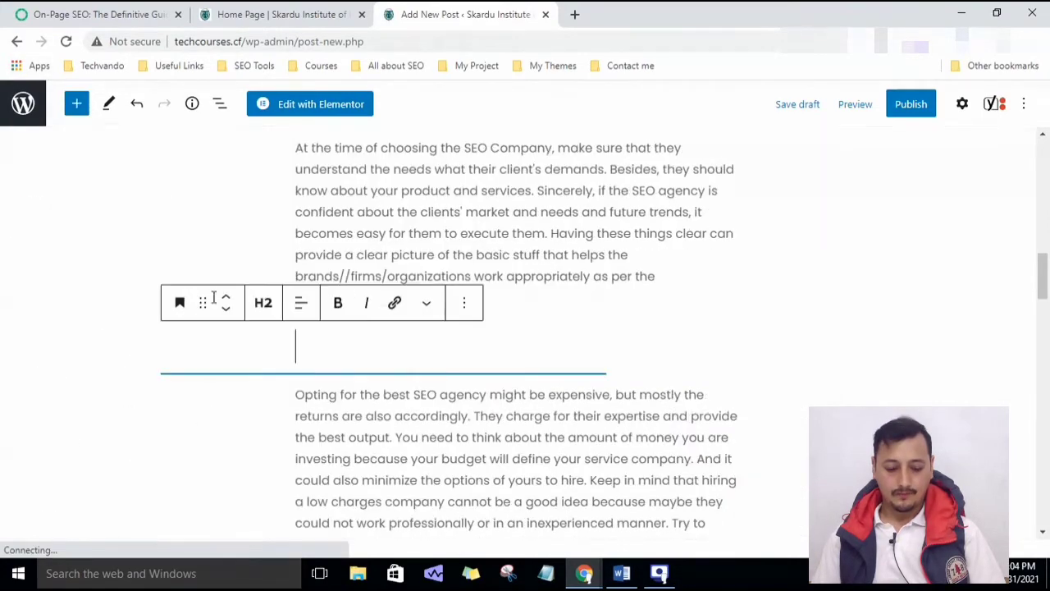
pyautogui.hotkey('ctrl', 'v')
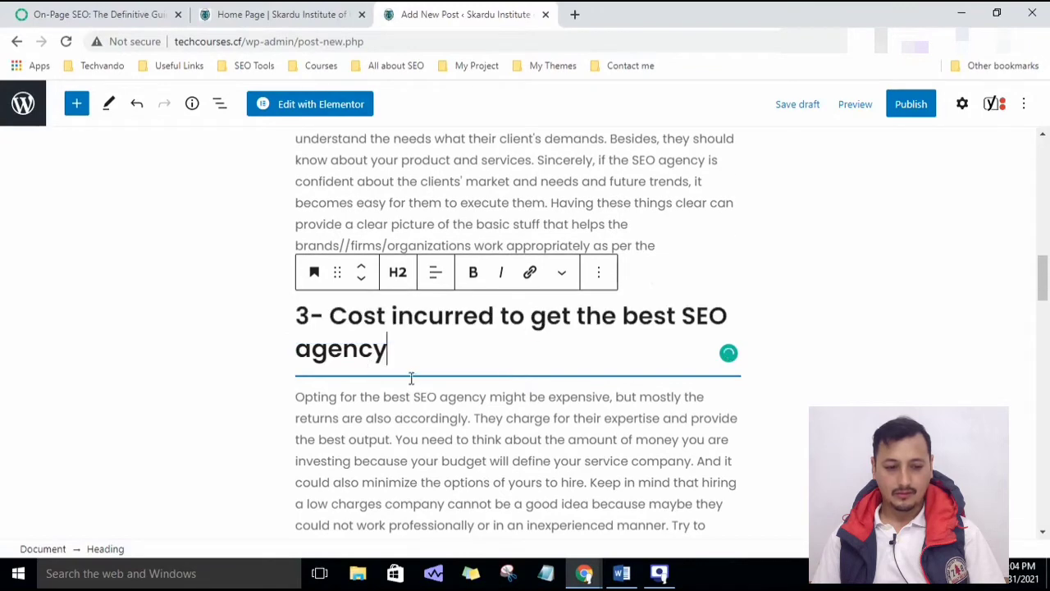
# - Replace the bold paragraph "4- Communication of the SEO agencies" with an H2 heading block containing the same text
pyautogui.scroll(-5, 417, 369)
pyautogui.scroll(2, 425, 365)
pyautogui.moveTo(553, 305); pyautogui.dragTo(298, 299)
pyautogui.hotkey('ctrl', 'c')
pyautogui.press('BackSpace')
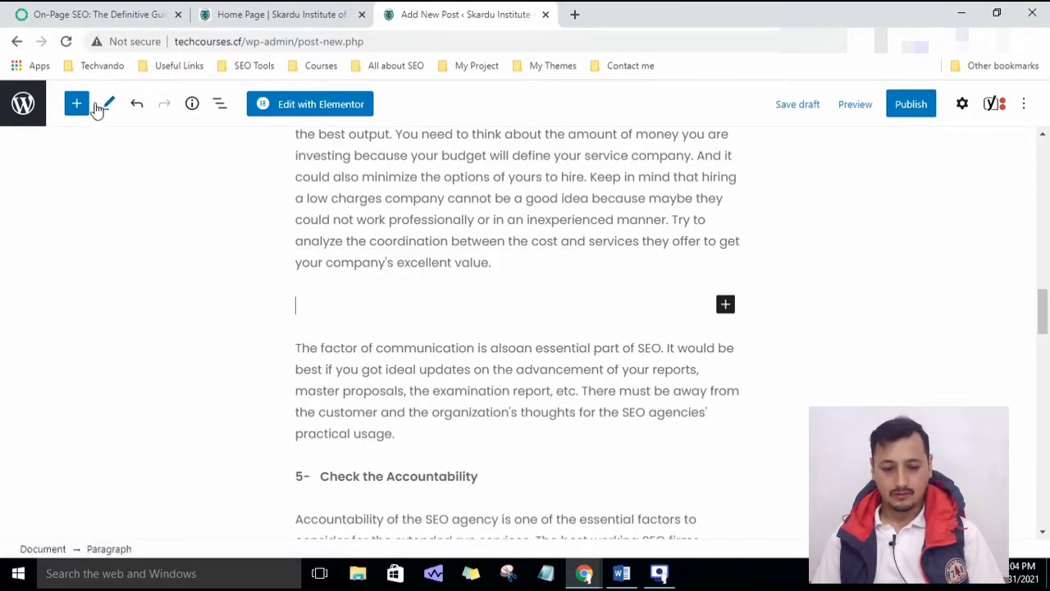
pyautogui.click(78, 106)
pyautogui.click(129, 298)
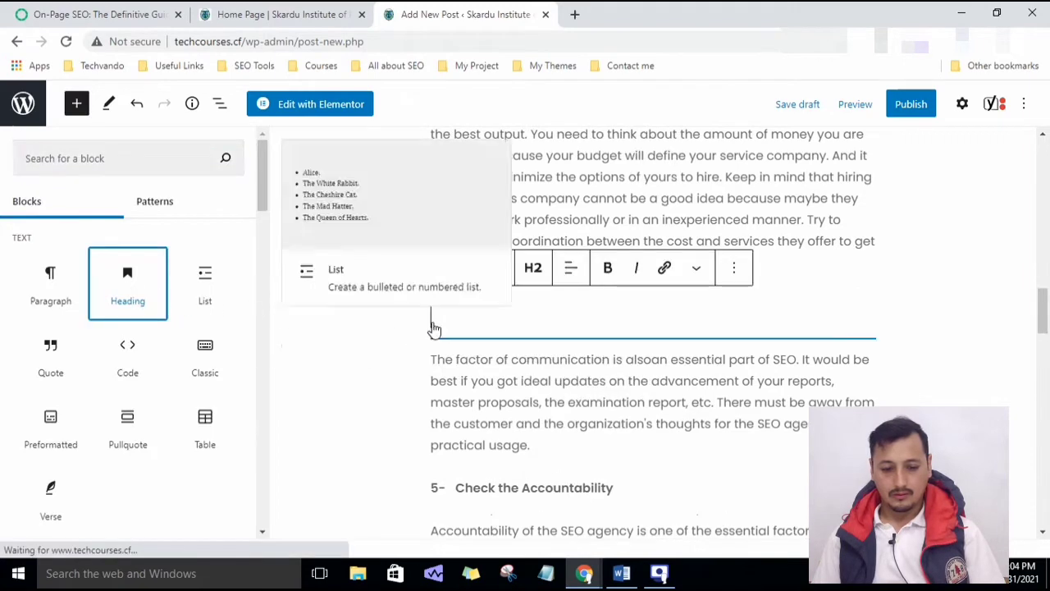
pyautogui.hotkey('ctrl', 'v')
# - Replace the bold paragraph "5- Check the Accountability" with an H2 heading block containing the same text
pyautogui.scroll(-3, 487, 241)
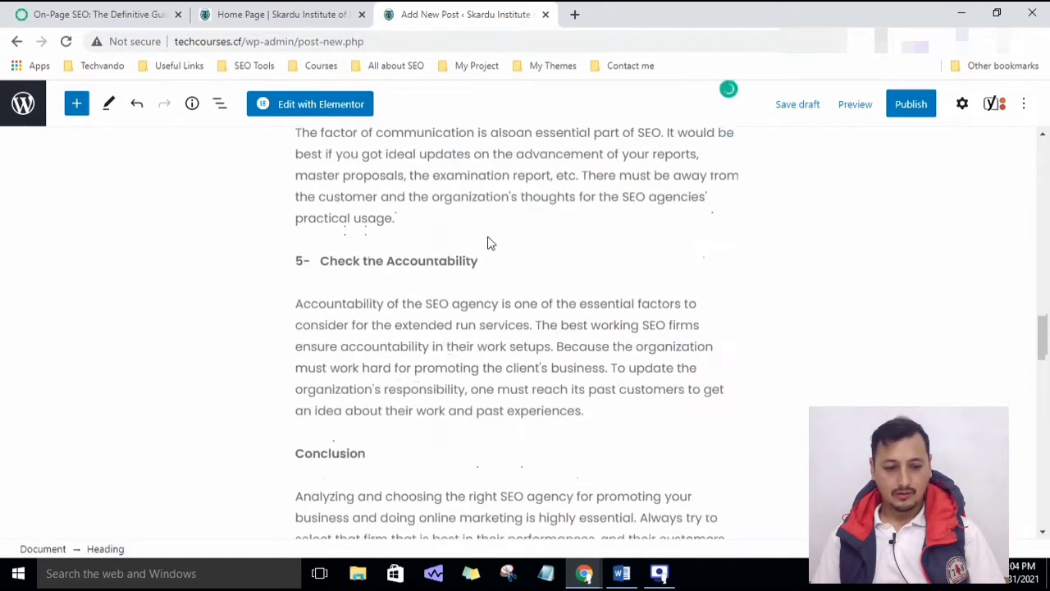
pyautogui.moveTo(479, 262); pyautogui.dragTo(276, 267)
pyautogui.press('BackSpace')
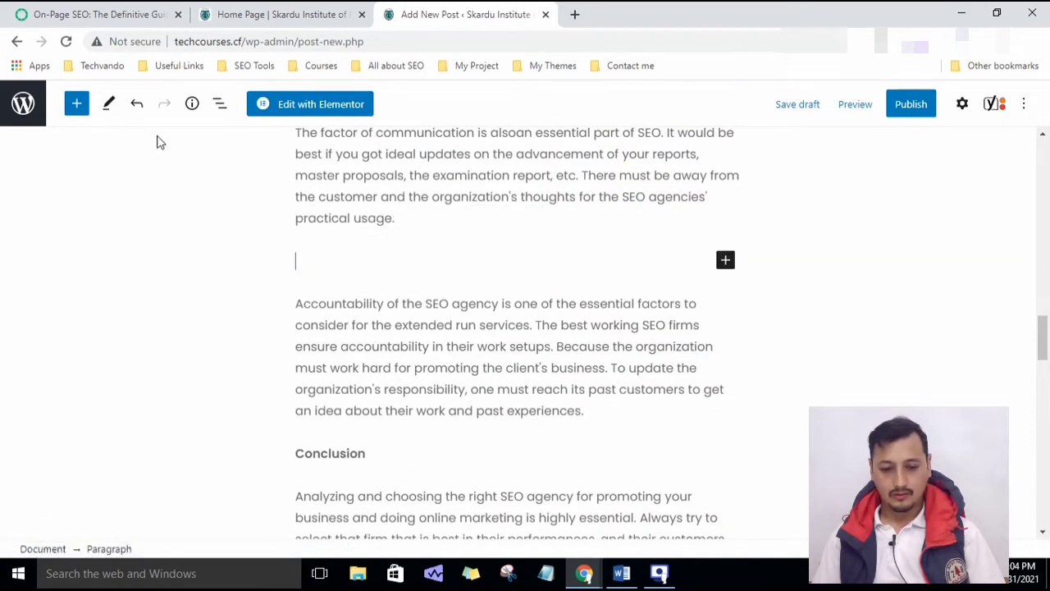
pyautogui.click(78, 105)
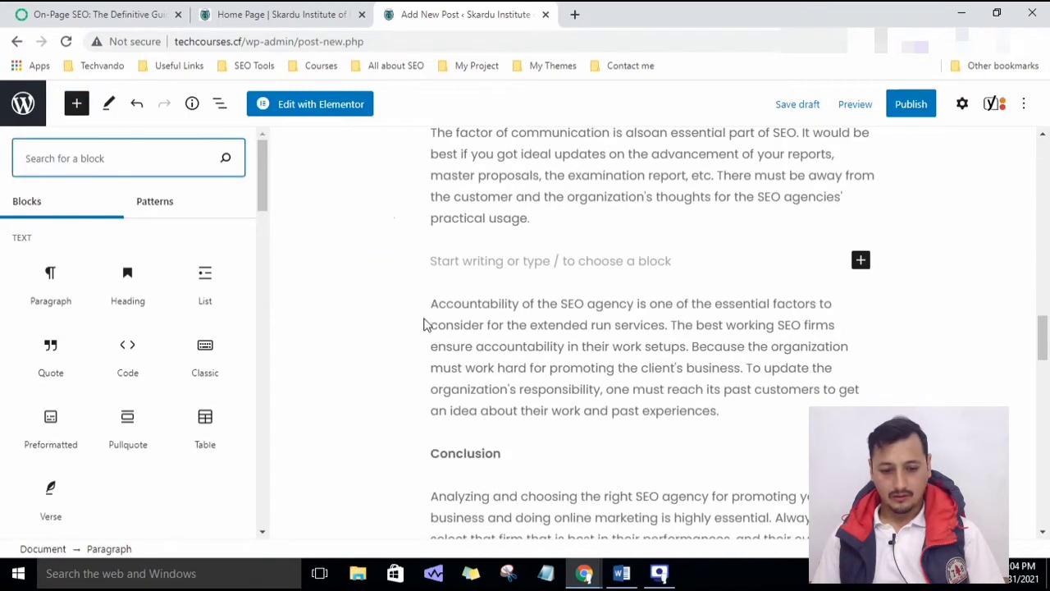
pyautogui.click(136, 283)
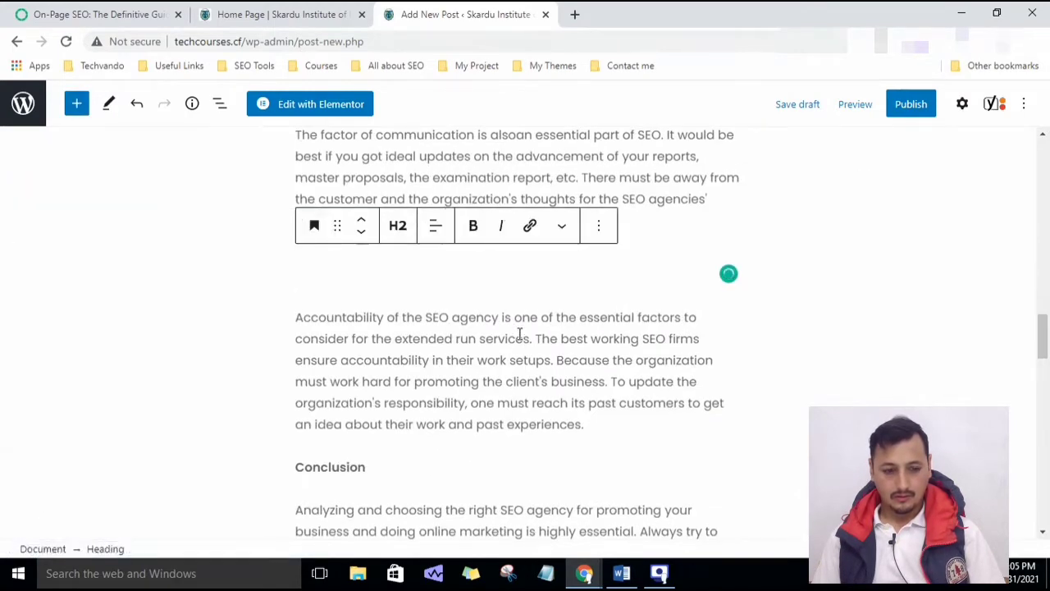
pyautogui.write('5- Check the Accountability')
# - Replace the bold paragraph "Conclusion" with an H2 heading block containing the same text
pyautogui.doubleClick(347, 476)
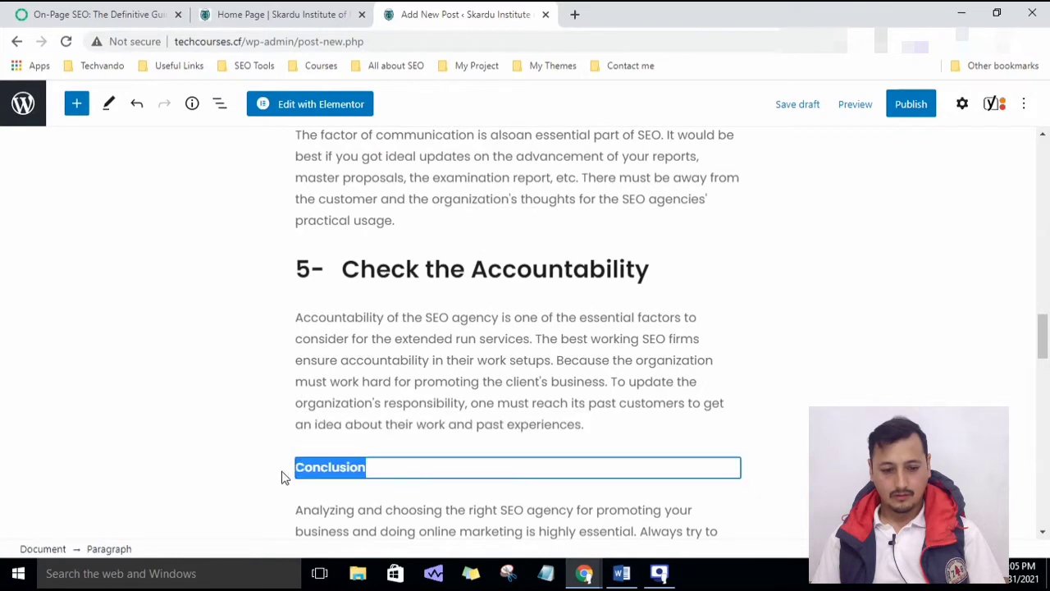
pyautogui.scroll(-3, 279, 472)
pyautogui.hotkey('ctrl', 'x')
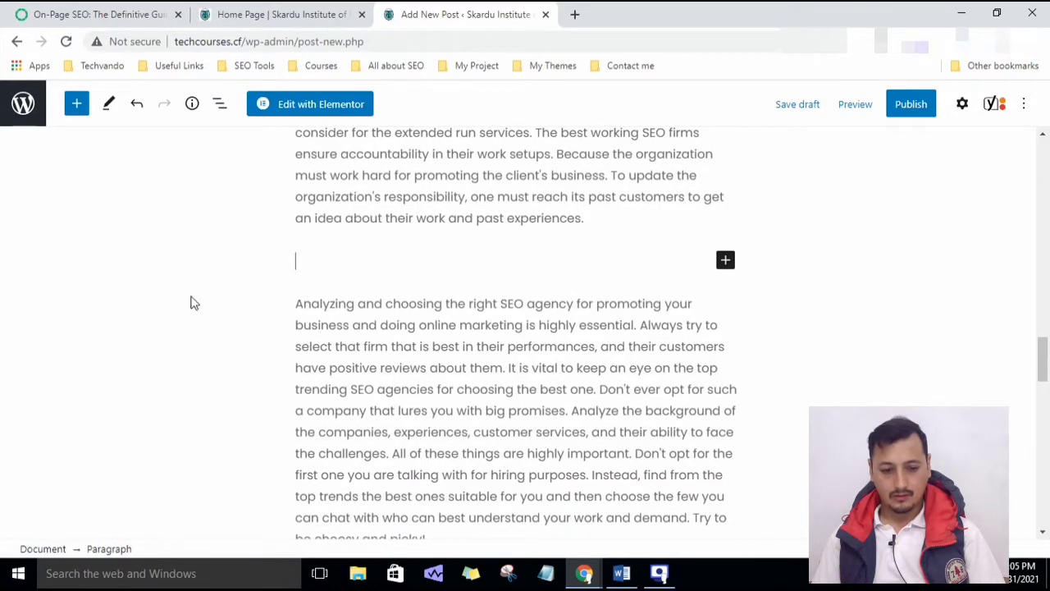
pyautogui.click(76, 104)
pyautogui.click(107, 277)
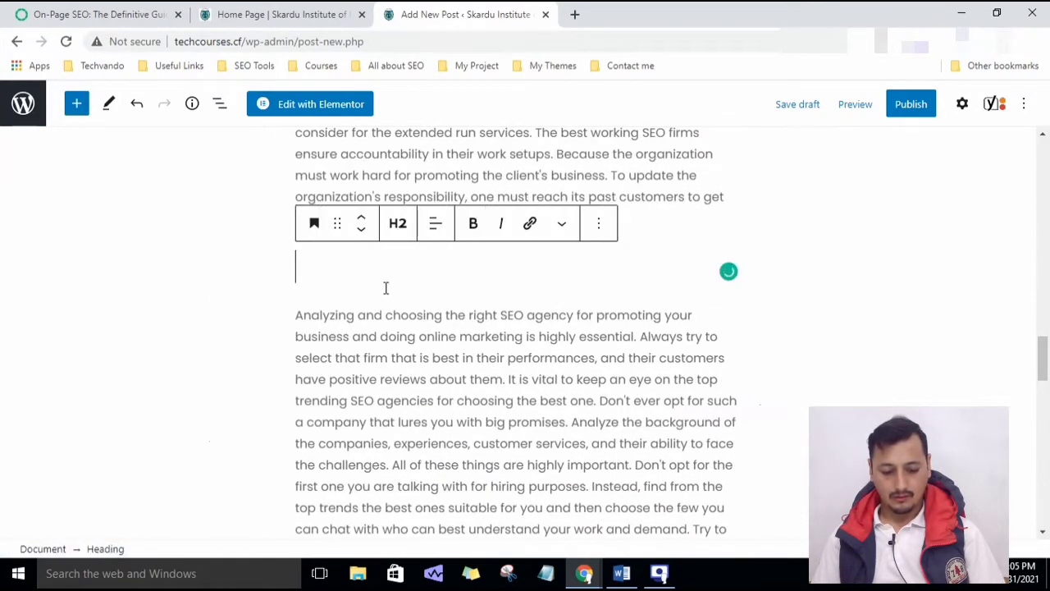
pyautogui.hotkey('ctrl', 'v')
# - Copy the H1 heading "Factors to Consider Before Choosing an SEO Agency" into the empty post title
pyautogui.scroll(20, 546, 365)
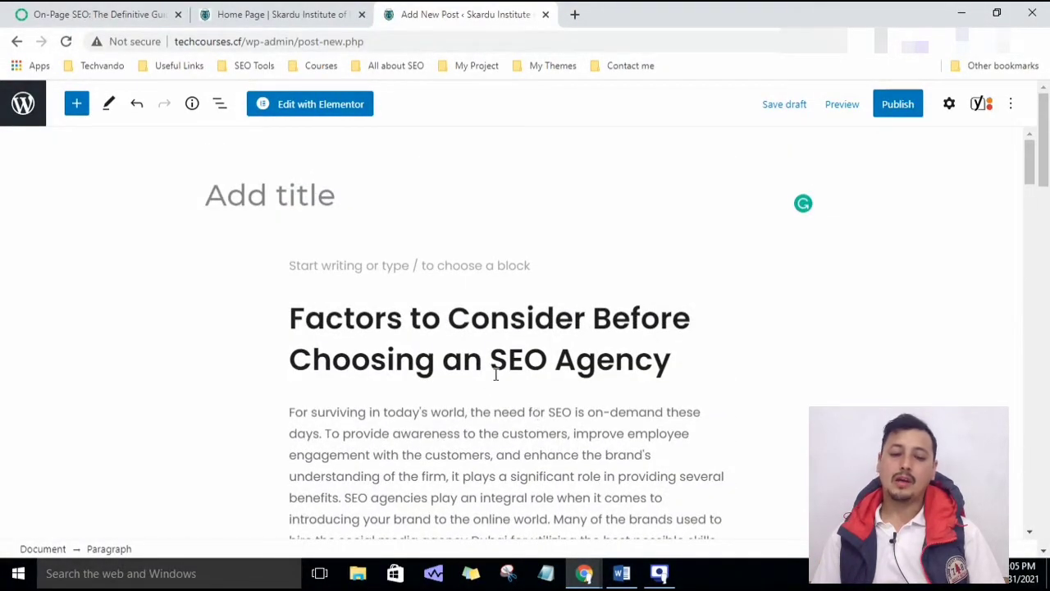
pyautogui.click(496, 375)
pyautogui.moveTo(673, 384); pyautogui.dragTo(286, 320)
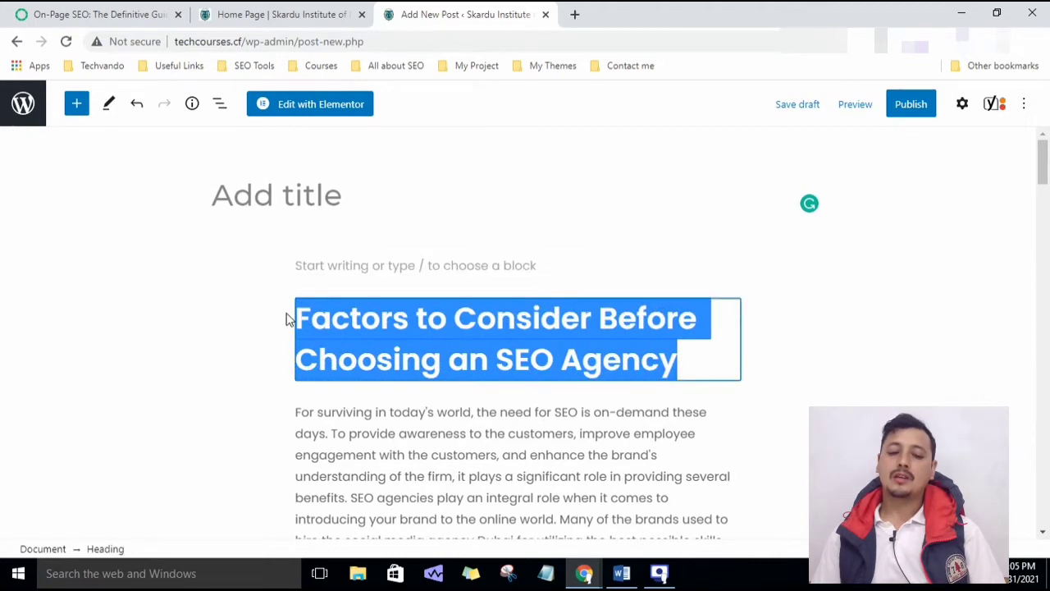
pyautogui.click(355, 186)
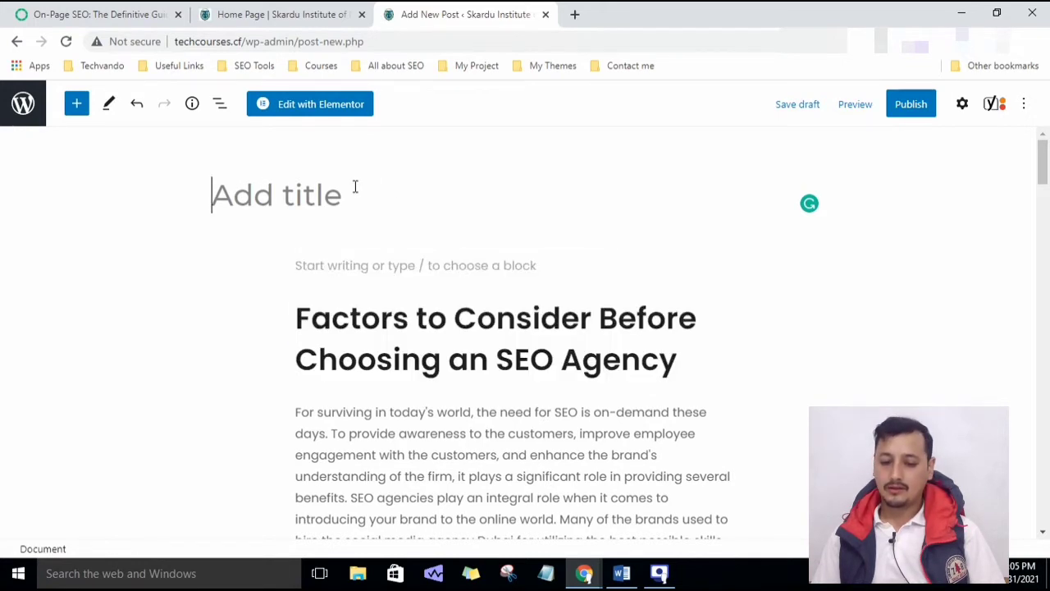
pyautogui.hotkey('ctrl', 'v')
pyautogui.click(491, 451)
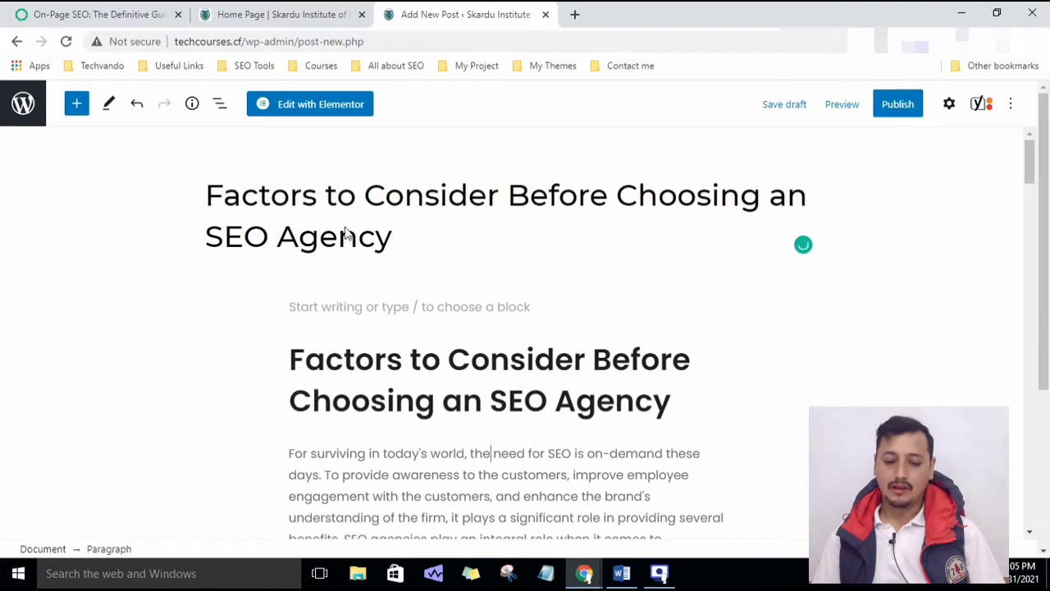
# - Examine the H1 heading block below the post title, including its available heading levels and block options
pyautogui.click(652, 408)
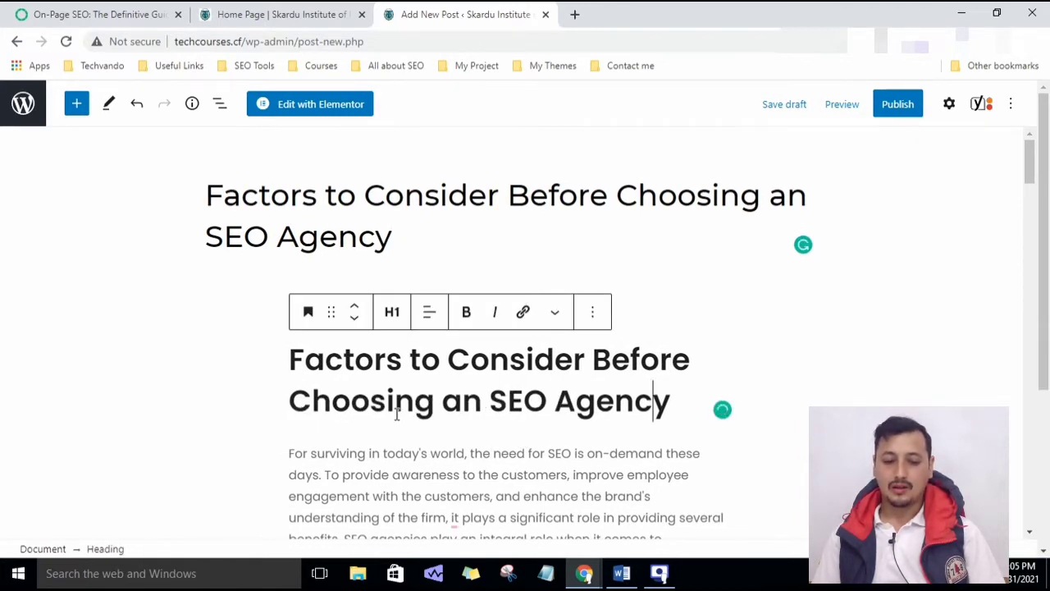
pyautogui.scroll(-5, 396, 415)
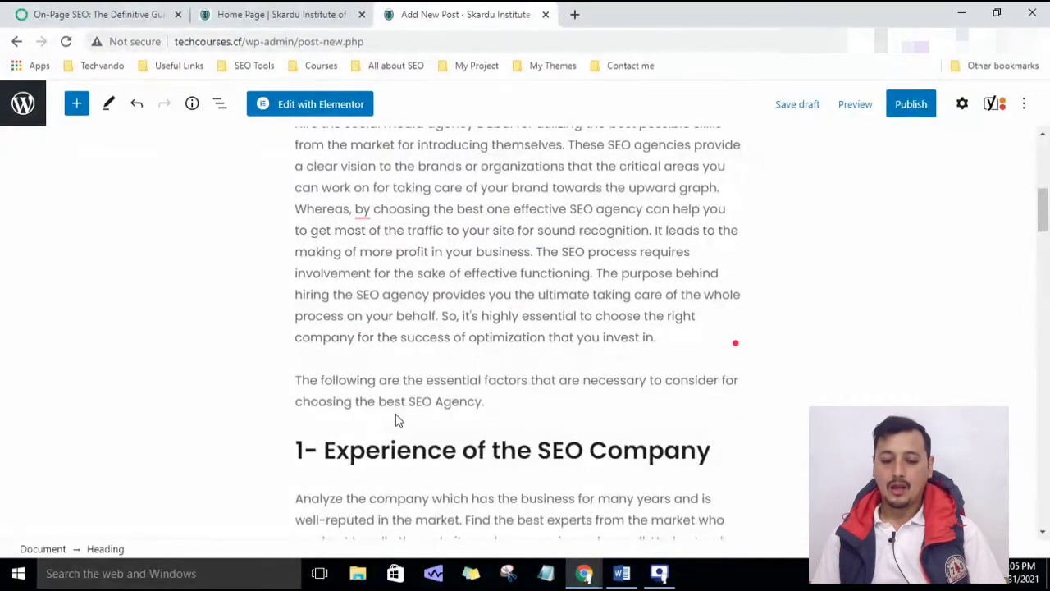
pyautogui.scroll(5, 396, 419)
pyautogui.scroll(-7, 394, 415)
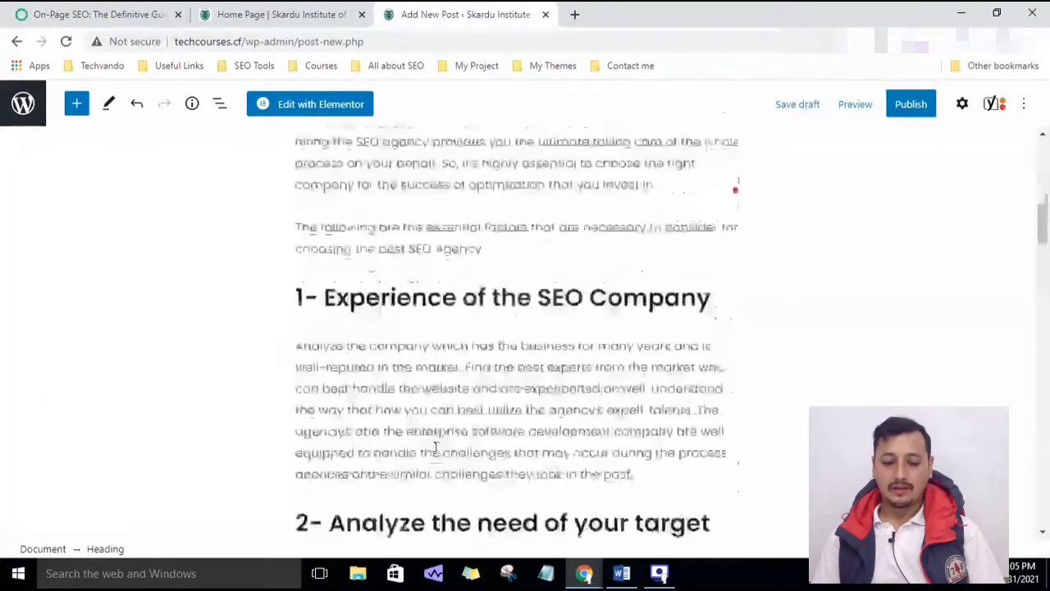
pyautogui.scroll(7, 436, 447)
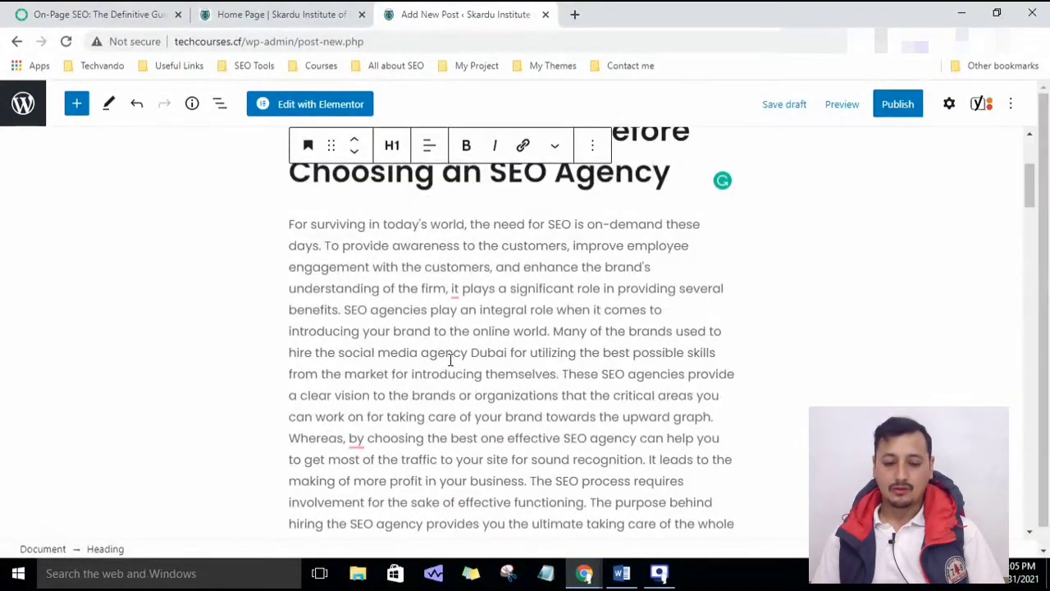
pyautogui.scroll(3, 450, 360)
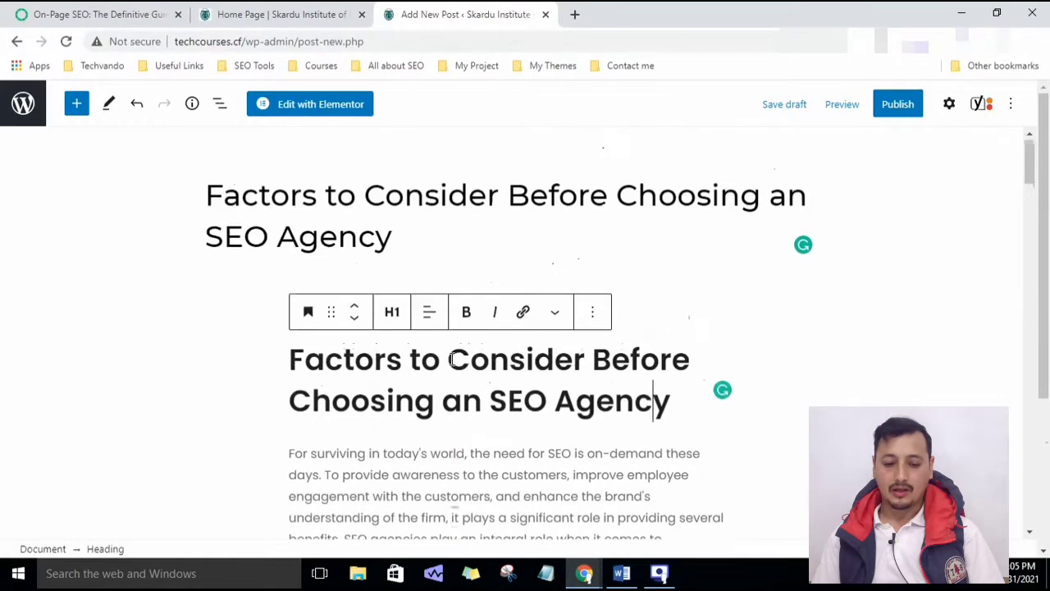
pyautogui.click(393, 320)
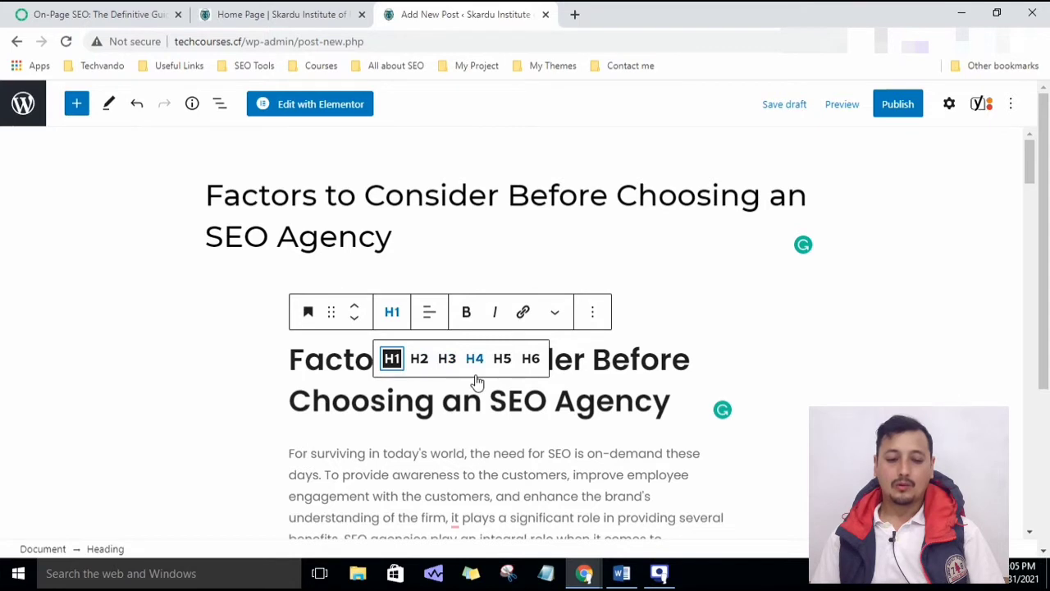
pyautogui.click(597, 407)
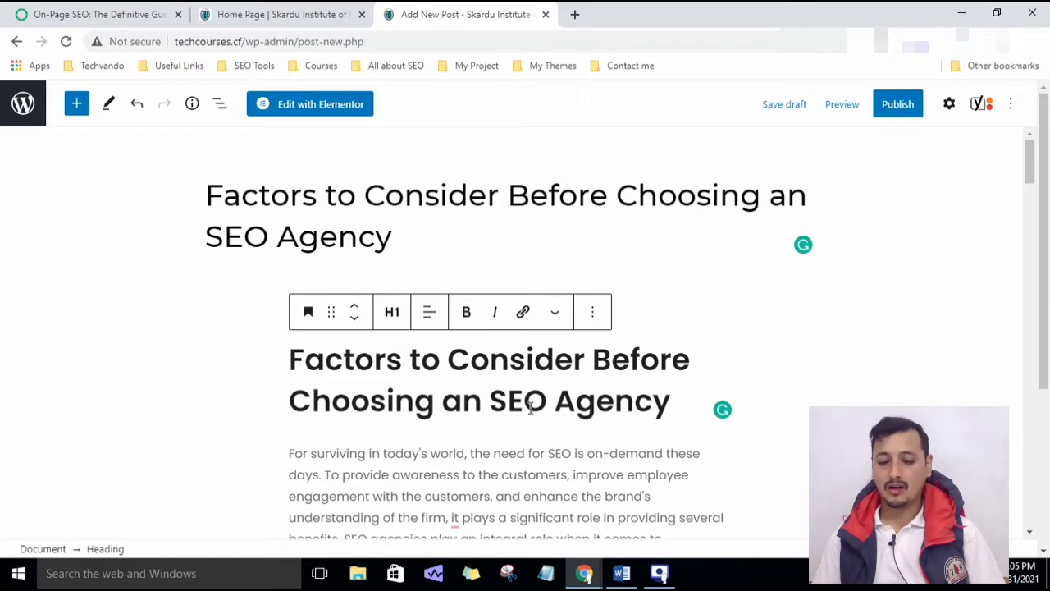
pyautogui.scroll(-2, 550, 403)
pyautogui.scroll(2, 550, 404)
pyautogui.moveTo(682, 402); pyautogui.dragTo(292, 362)
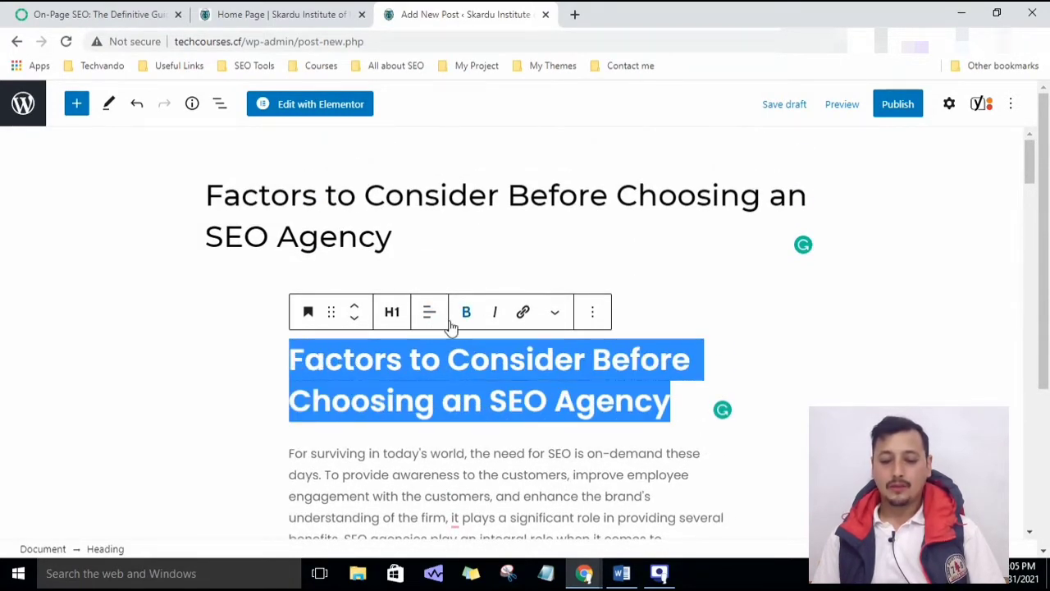
pyautogui.click(593, 322)
pyautogui.click(485, 393)
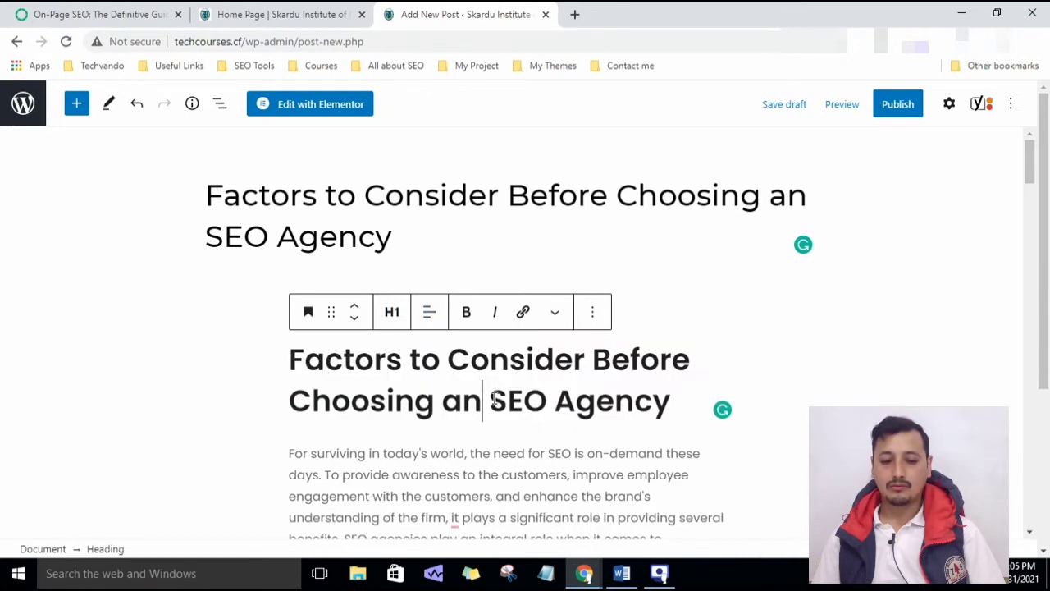
# - Compare the H2 subheading "1- Experience of the SEO Company" with the H1 heading at the start of the article
pyautogui.scroll(-8, 666, 403)
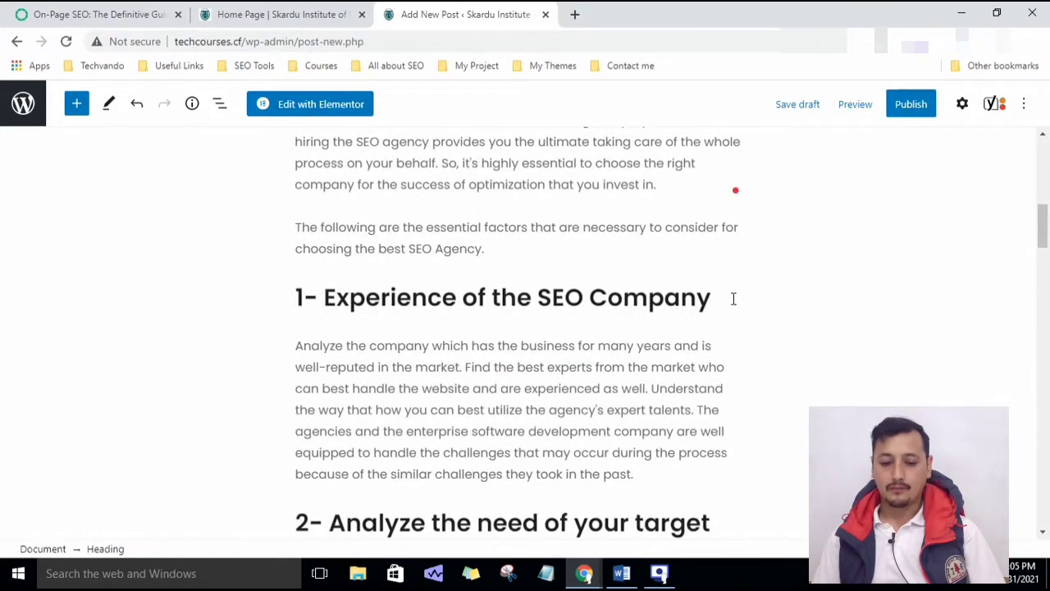
pyautogui.moveTo(714, 303); pyautogui.dragTo(289, 300)
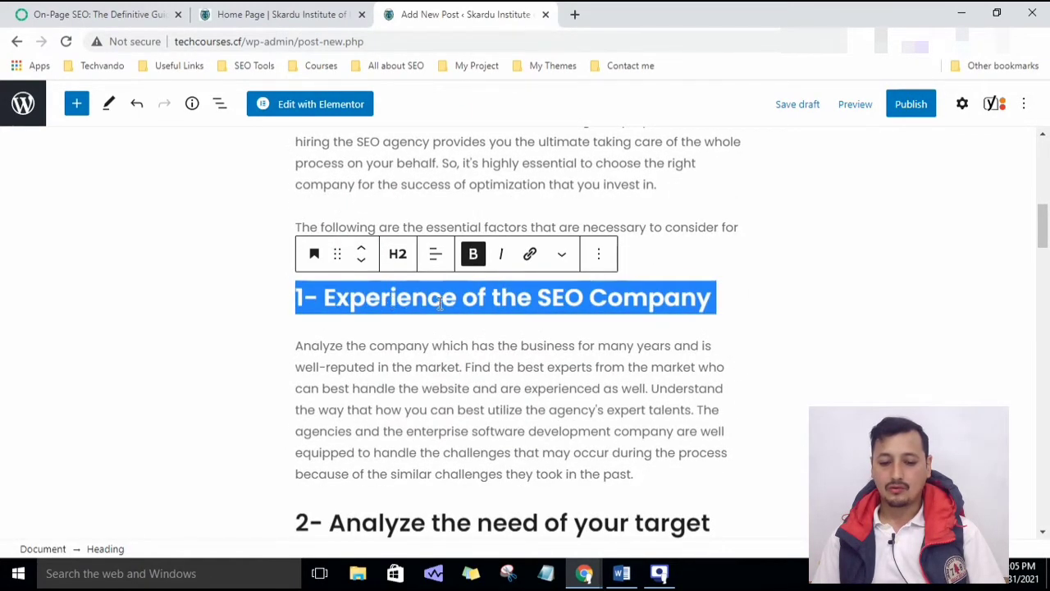
pyautogui.scroll(5, 441, 304)
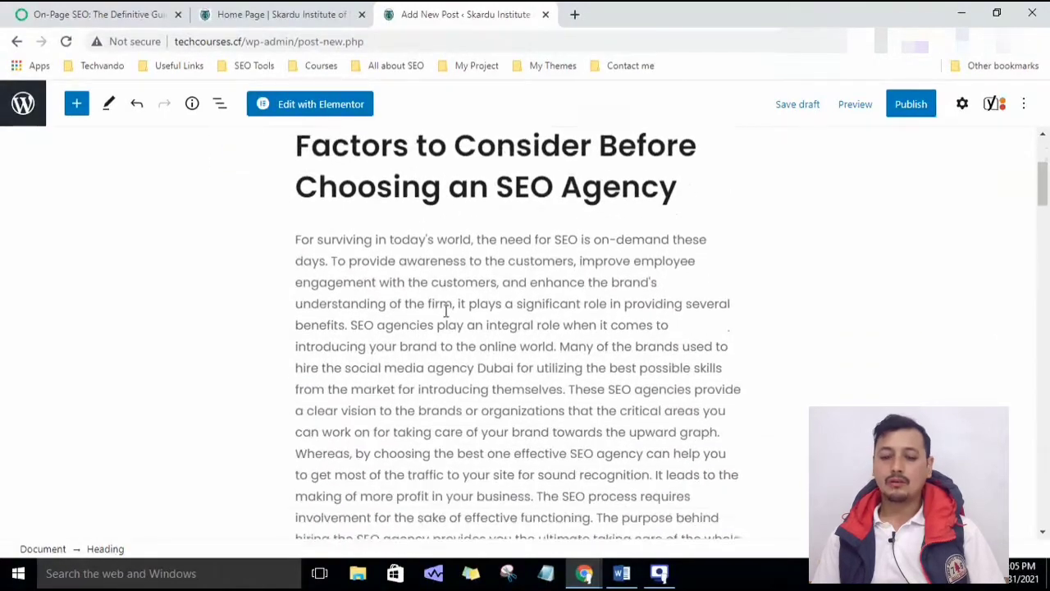
pyautogui.scroll(3, 452, 320)
pyautogui.scroll(-9, 488, 383)
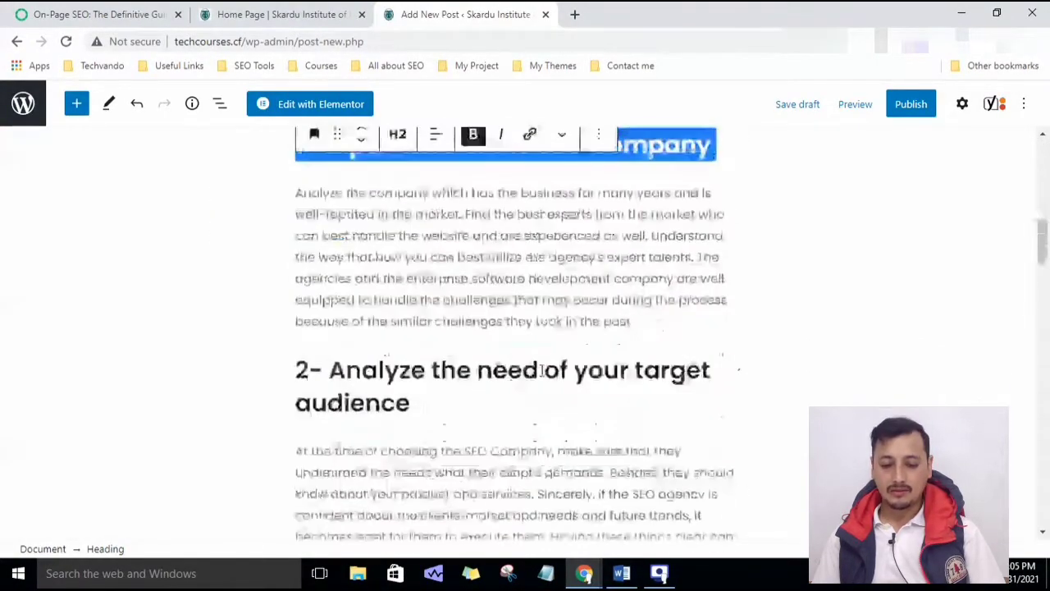
pyautogui.scroll(5, 542, 370)
pyautogui.scroll(-1, 551, 320)
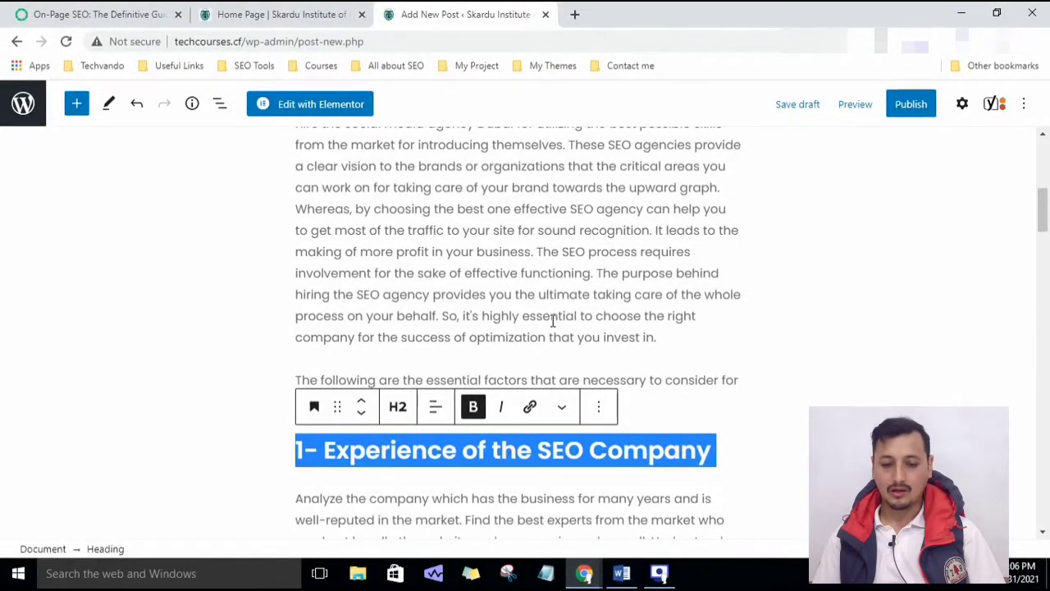
pyautogui.scroll(4, 556, 322)
pyautogui.click(605, 250)
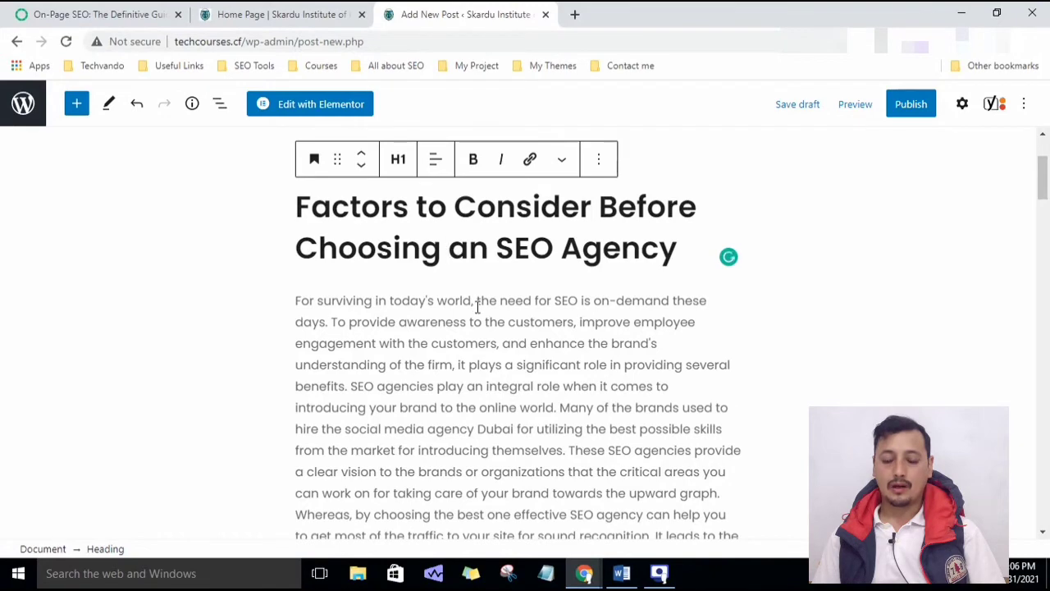
pyautogui.scroll(-8, 478, 306)
pyautogui.scroll(3, 476, 304)
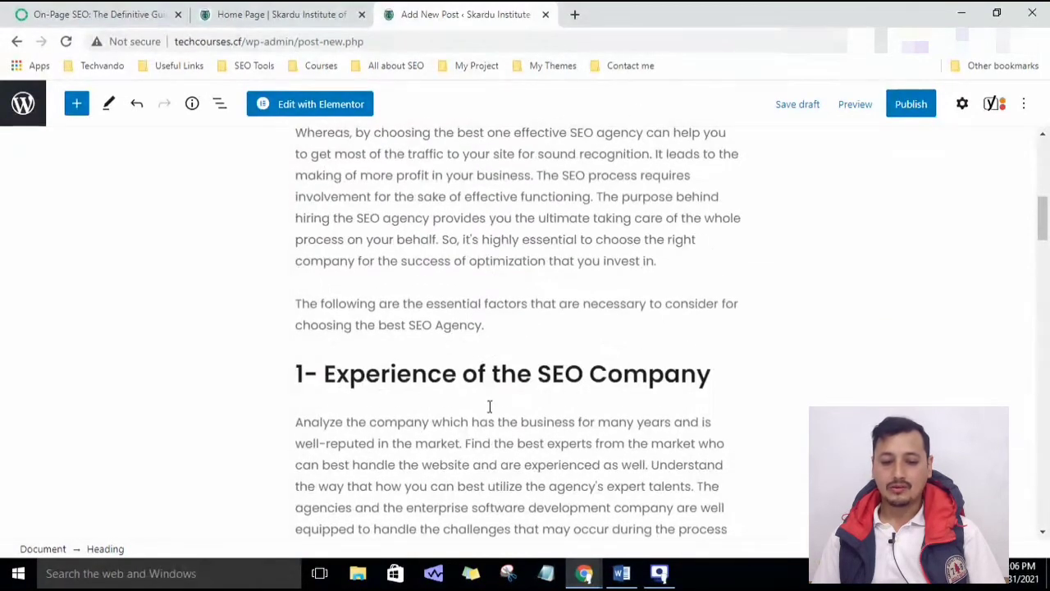
# - Try italic formatting on the "1- Experience of the SEO Company" heading and turn it off again
pyautogui.click(488, 378)
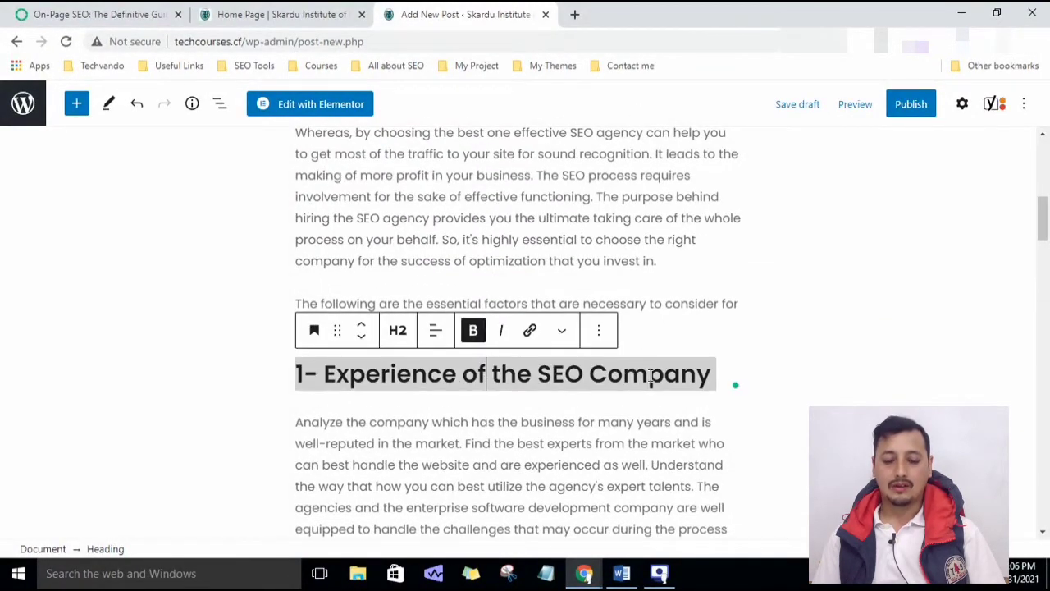
pyautogui.click(509, 339)
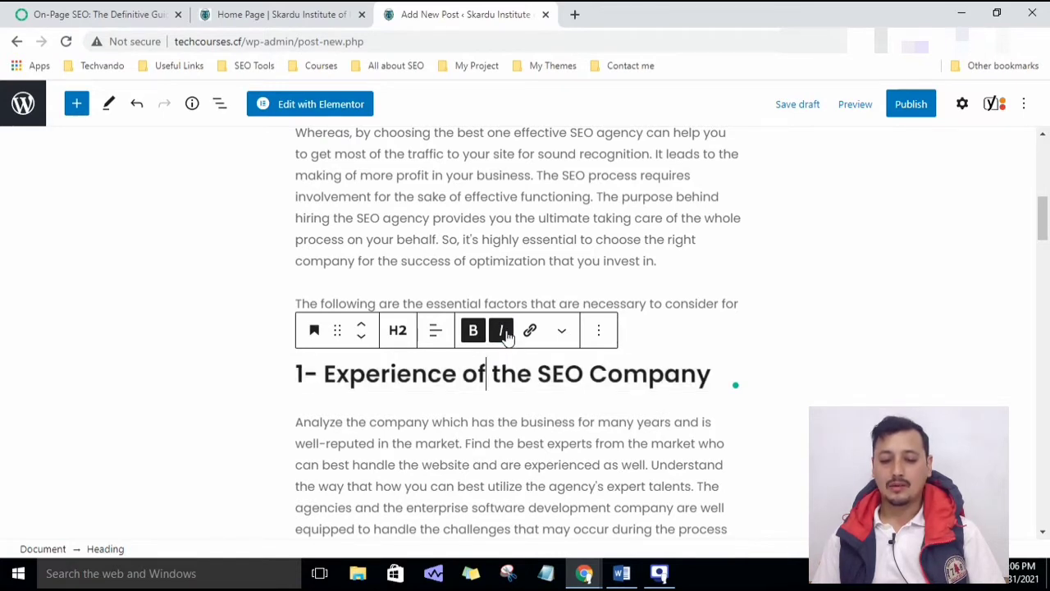
pyautogui.click(509, 339)
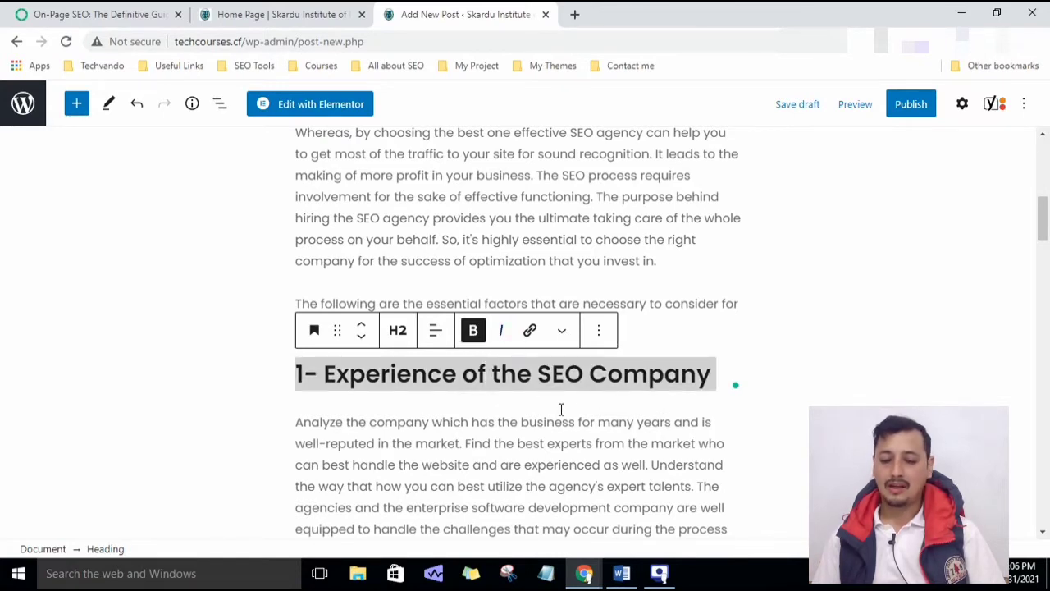
# - Review the post's title, H1 heading, introductory paragraph and numbered H2 subheadings
pyautogui.scroll(15, 562, 409)
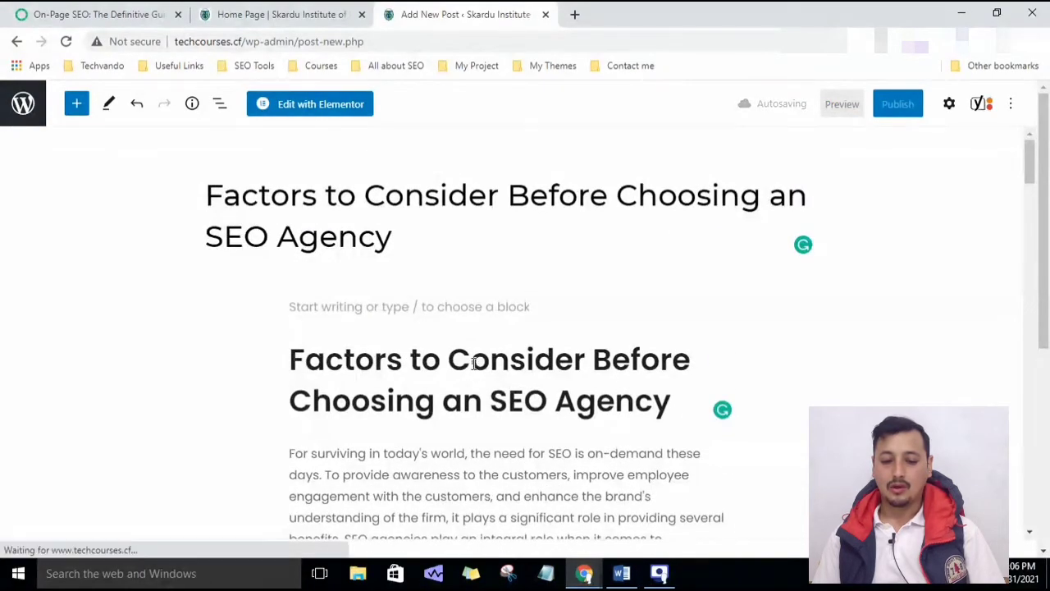
pyautogui.click(475, 363)
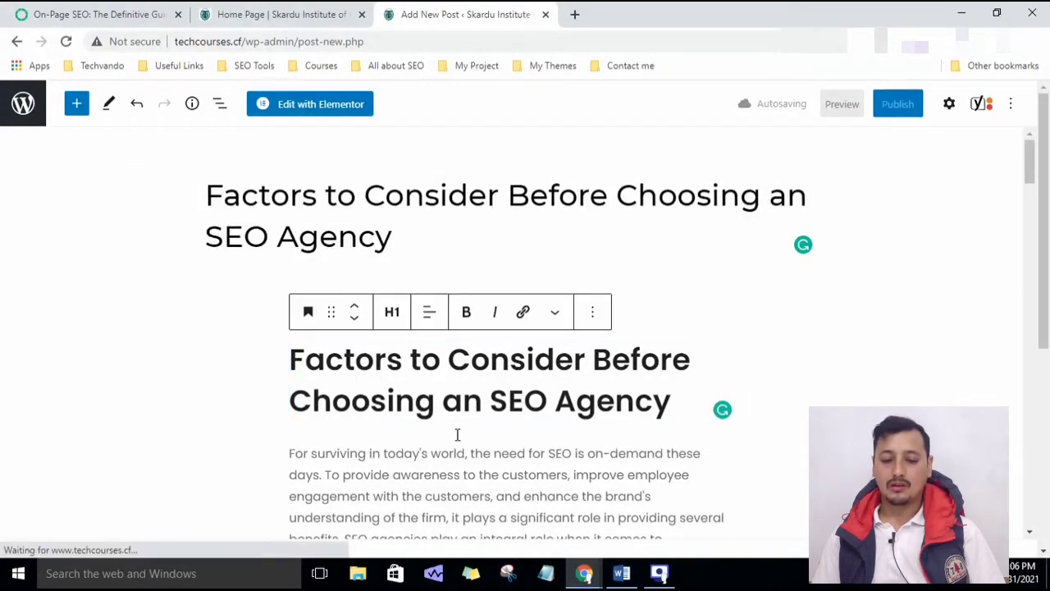
pyautogui.click(464, 477)
pyautogui.scroll(-3, 340, 288)
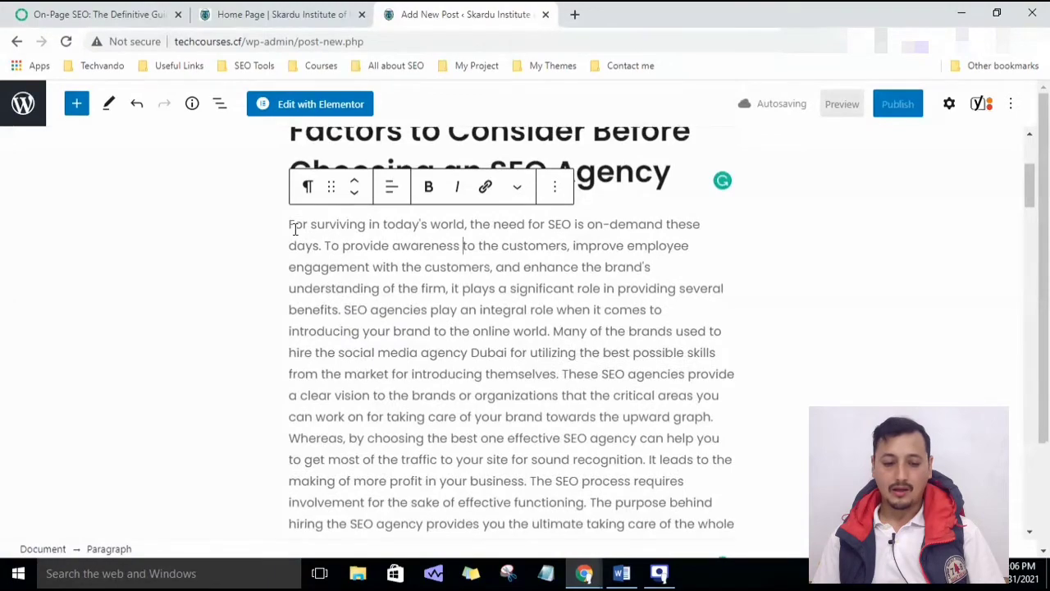
pyautogui.scroll(3, 554, 421)
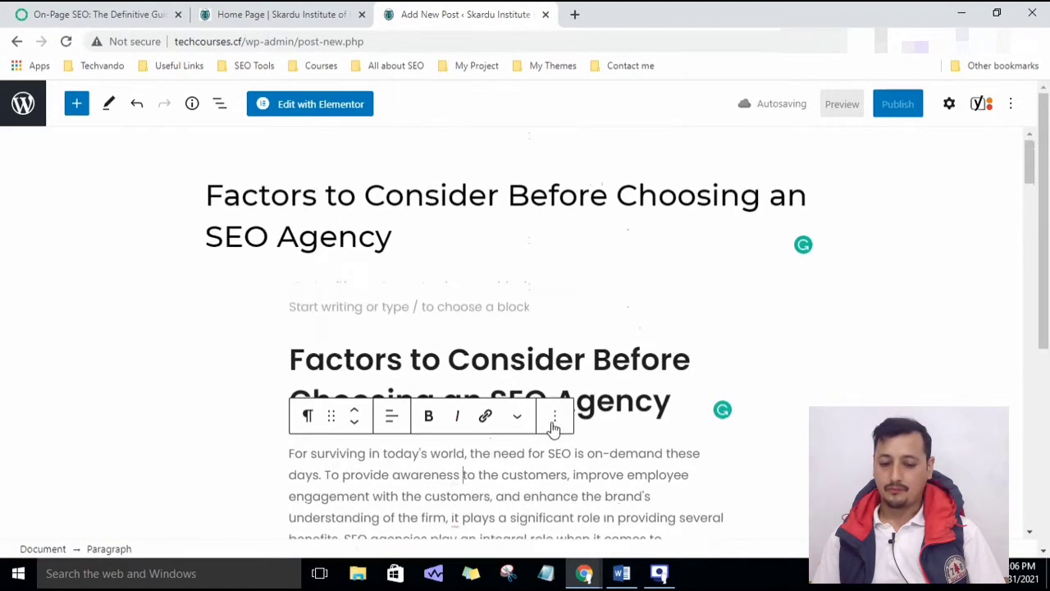
pyautogui.scroll(-10, 403, 327)
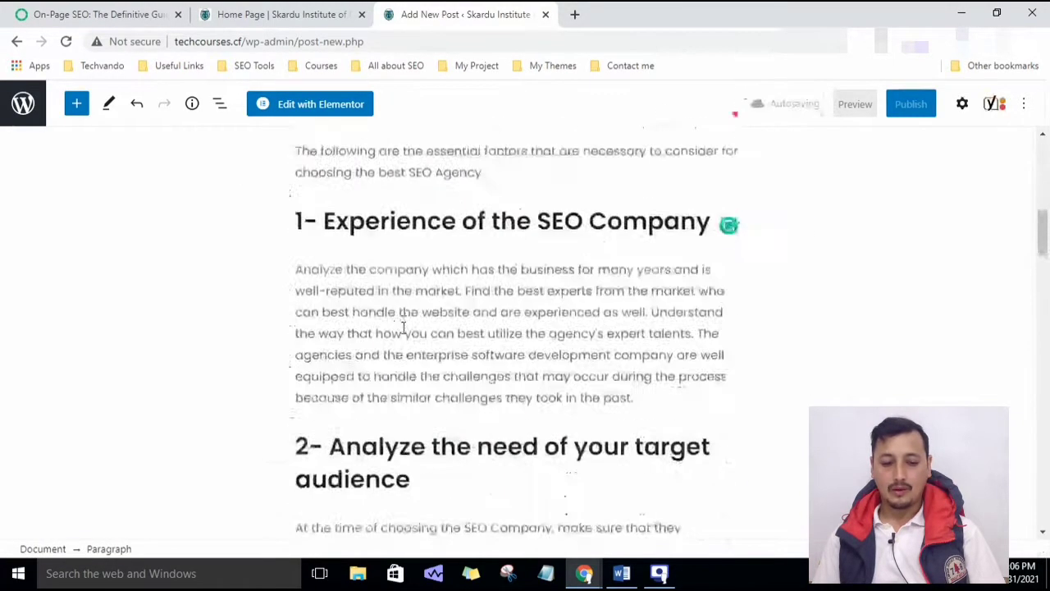
pyautogui.scroll(-5, 403, 327)
pyautogui.scroll(15, 403, 328)
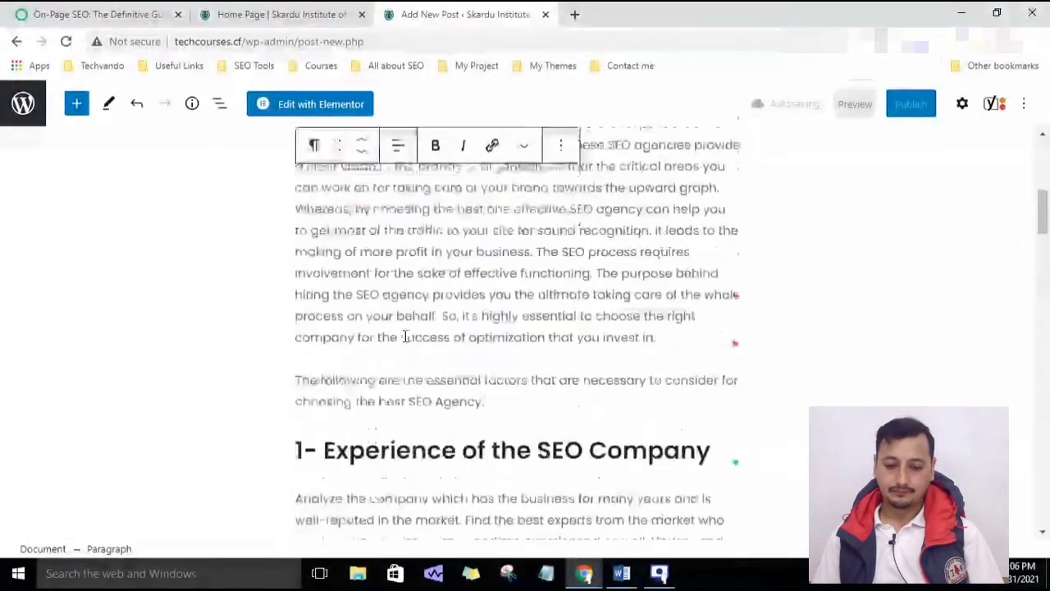
# - Open the post's document settings and bring up the media library for choosing a featured image
pyautogui.click(949, 107)
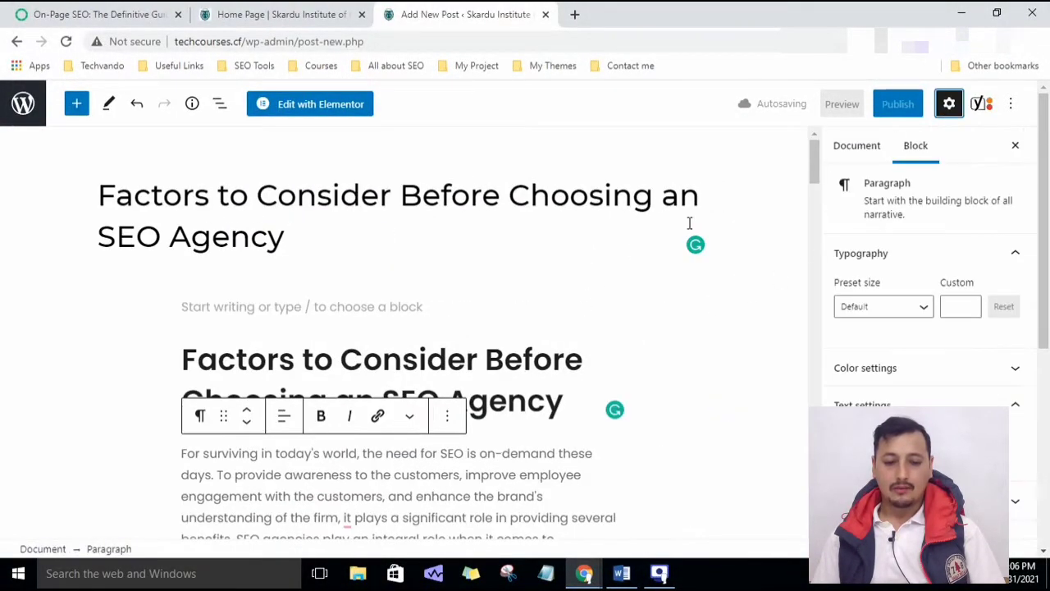
pyautogui.click(858, 148)
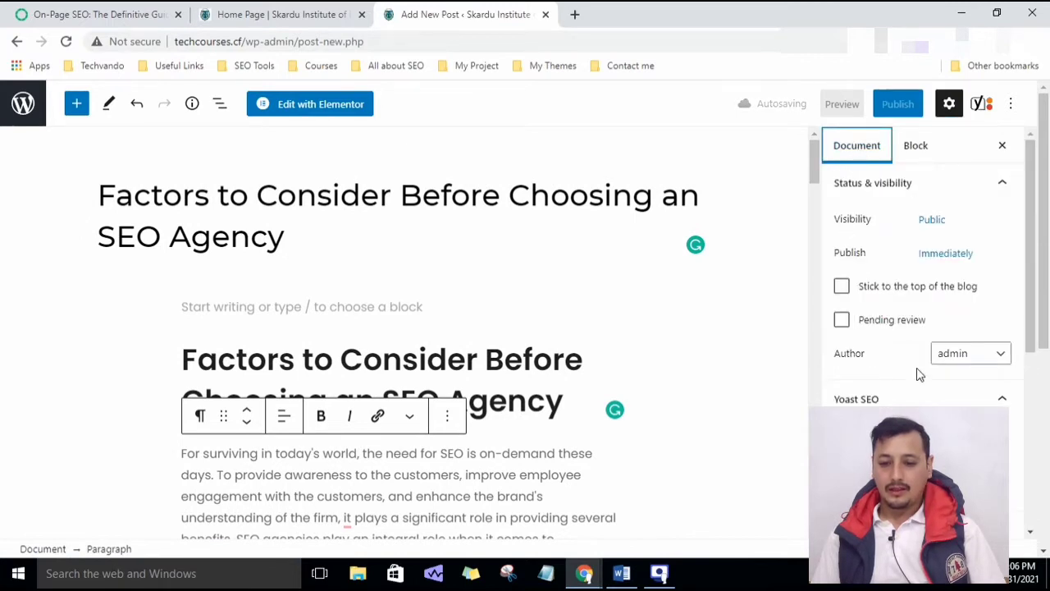
pyautogui.scroll(-2, 917, 367)
pyautogui.scroll(-2, 915, 357)
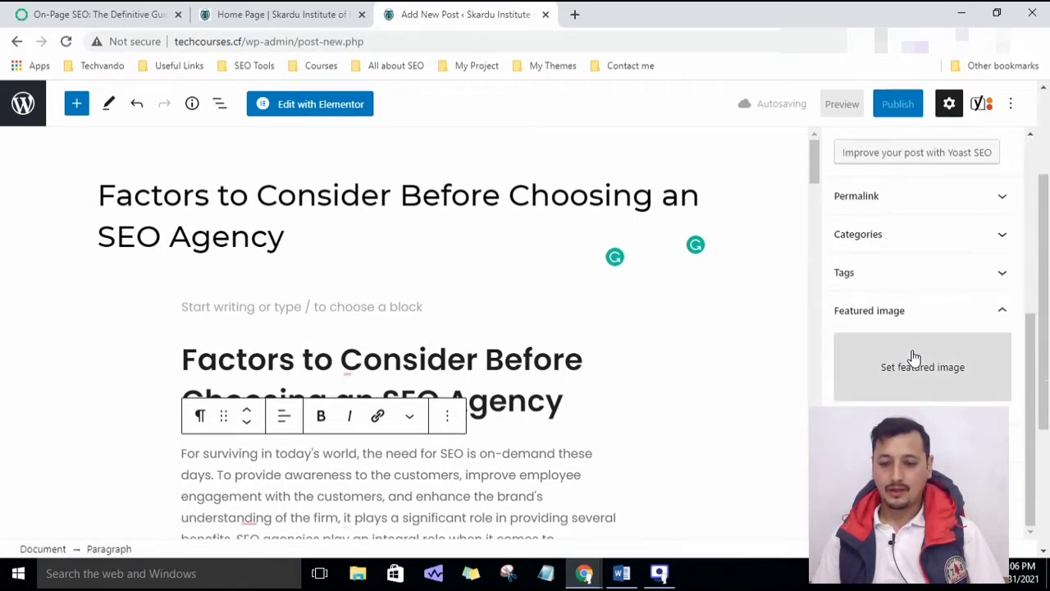
pyautogui.click(933, 371)
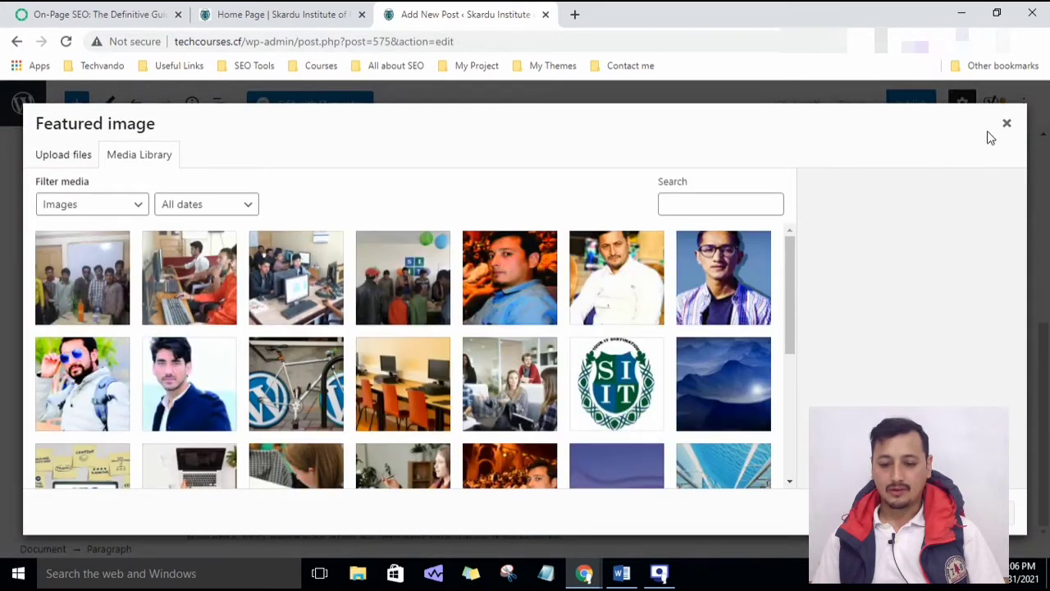
pyautogui.click(1007, 123)
pyautogui.click(952, 380)
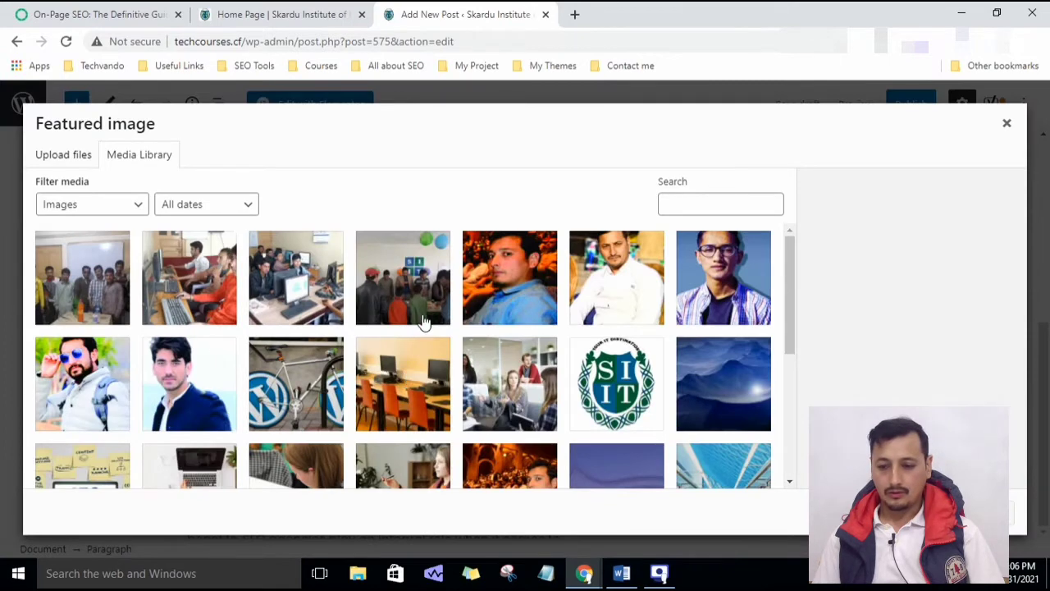
# - Select the library photo library-1697314_1280.jpg, showing a woman working on a laptop, from the media library
pyautogui.scroll(-5, 425, 322)
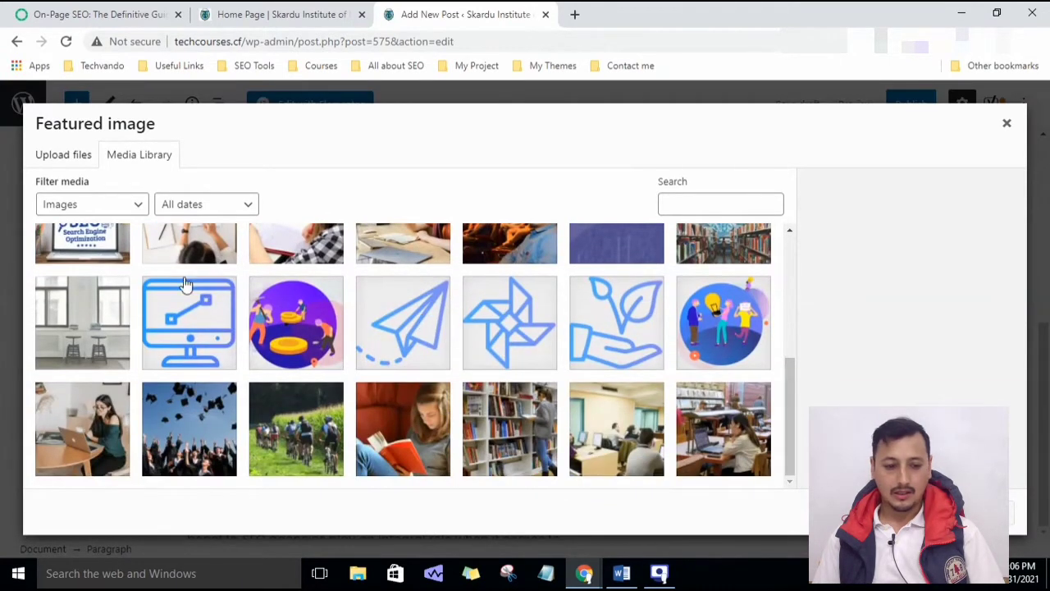
pyautogui.scroll(2, 286, 441)
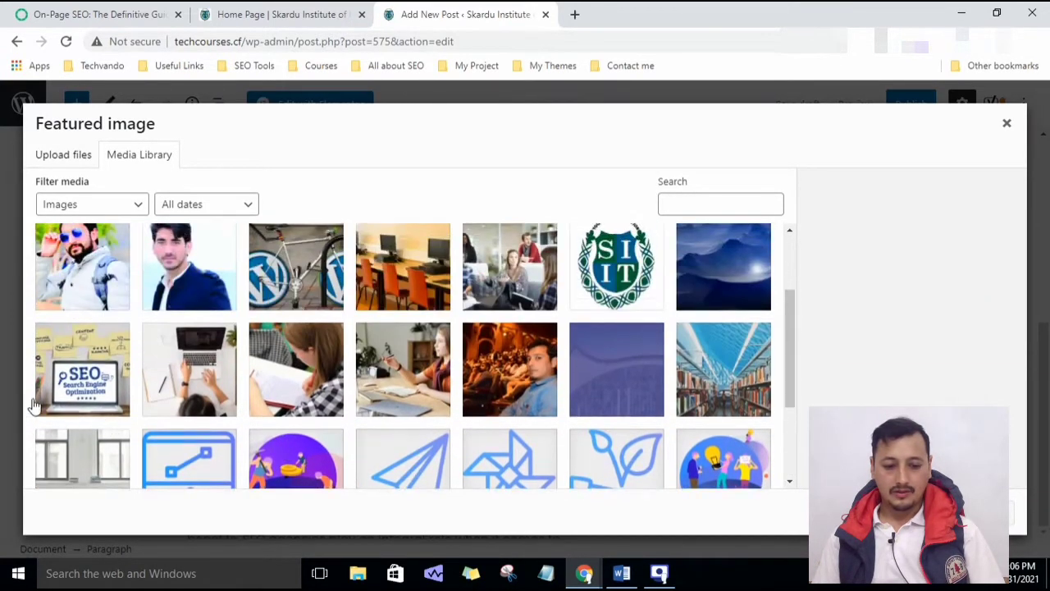
pyautogui.scroll(-3, 368, 413)
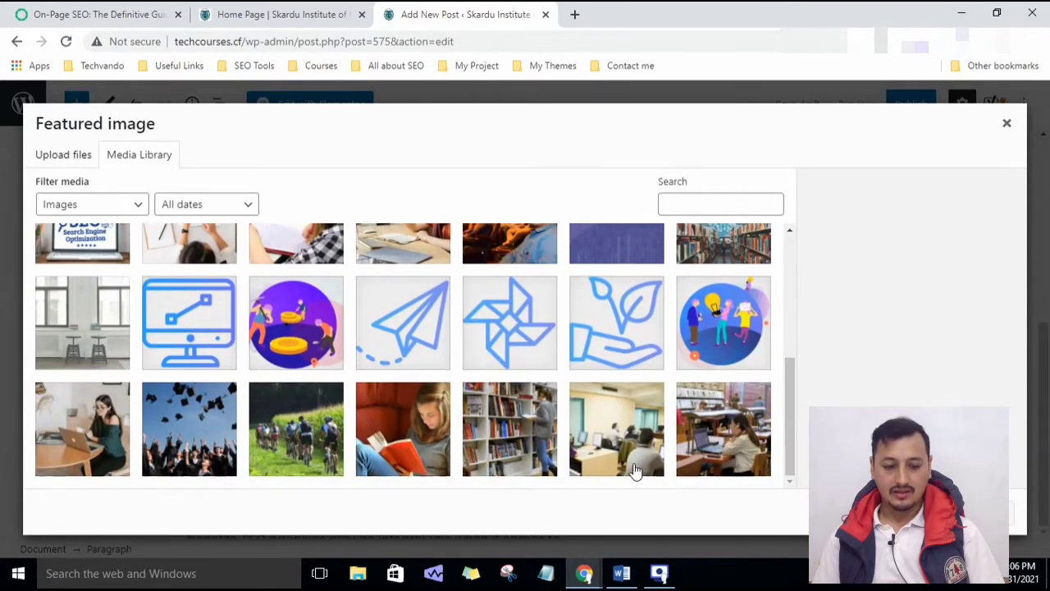
pyautogui.click(717, 441)
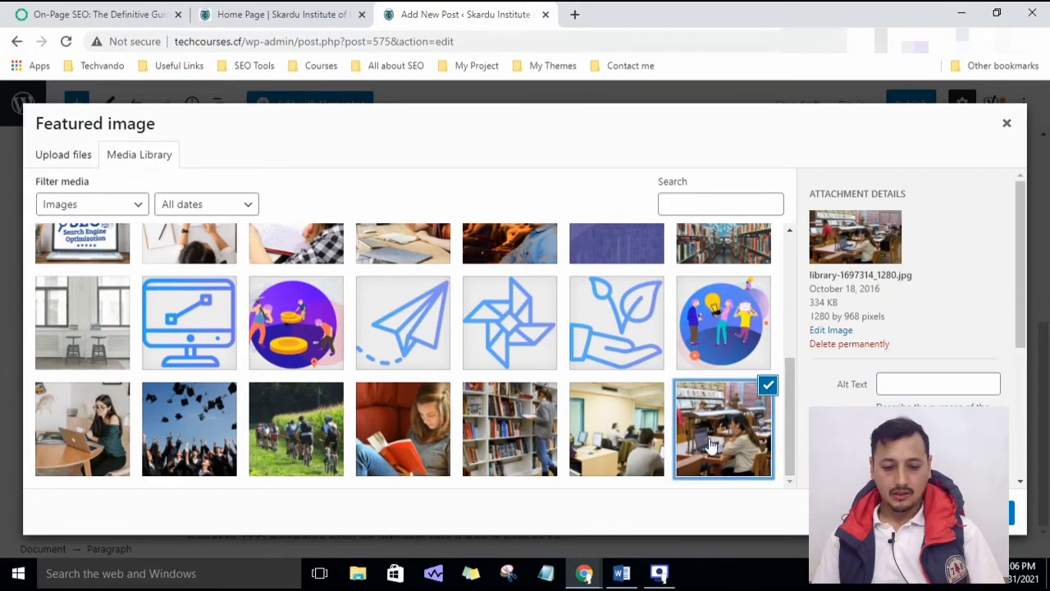
# - Give the selected image the alt text "seo-course" and set it as the post's featured image
pyautogui.click(904, 385)
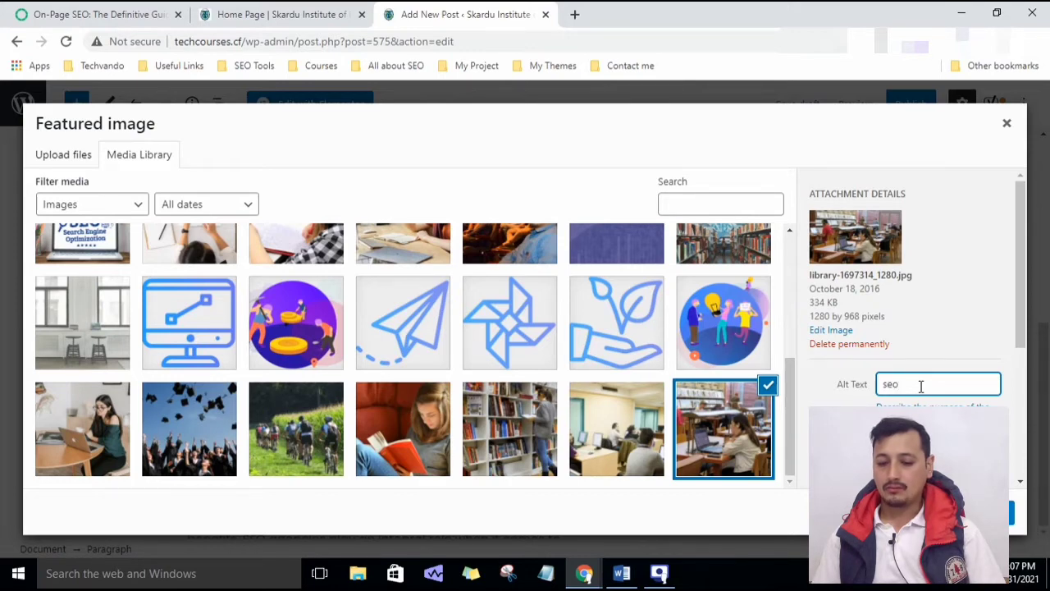
pyautogui.write('urse')
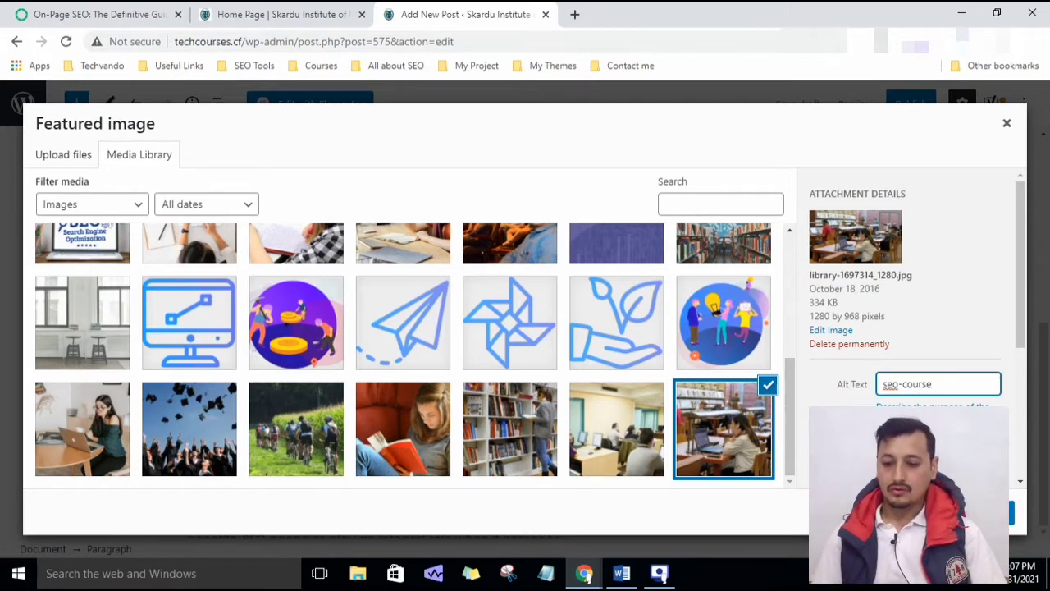
pyautogui.press('Tab')
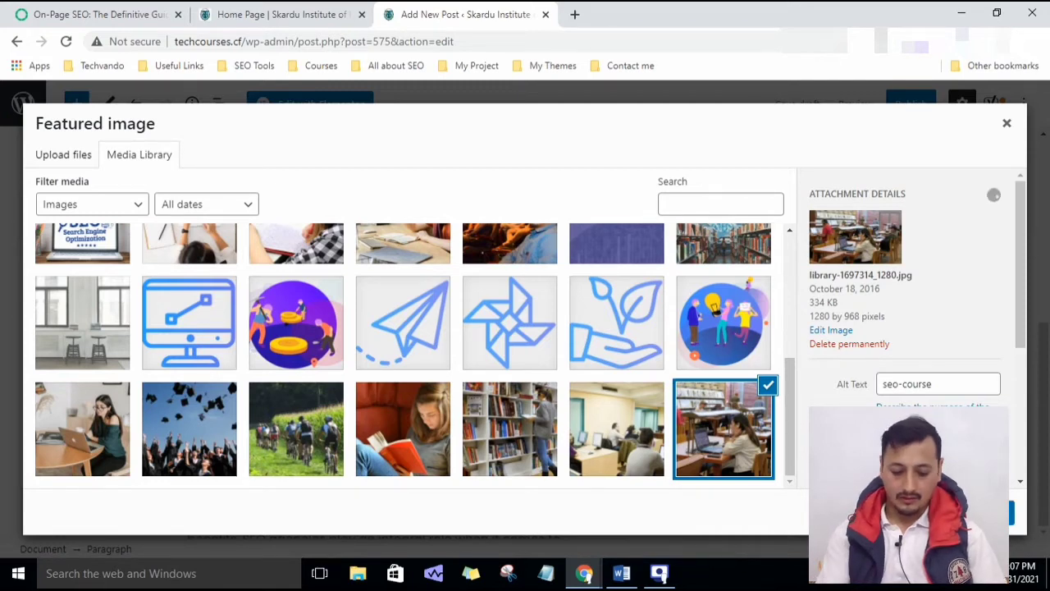
pyautogui.click(958, 512)
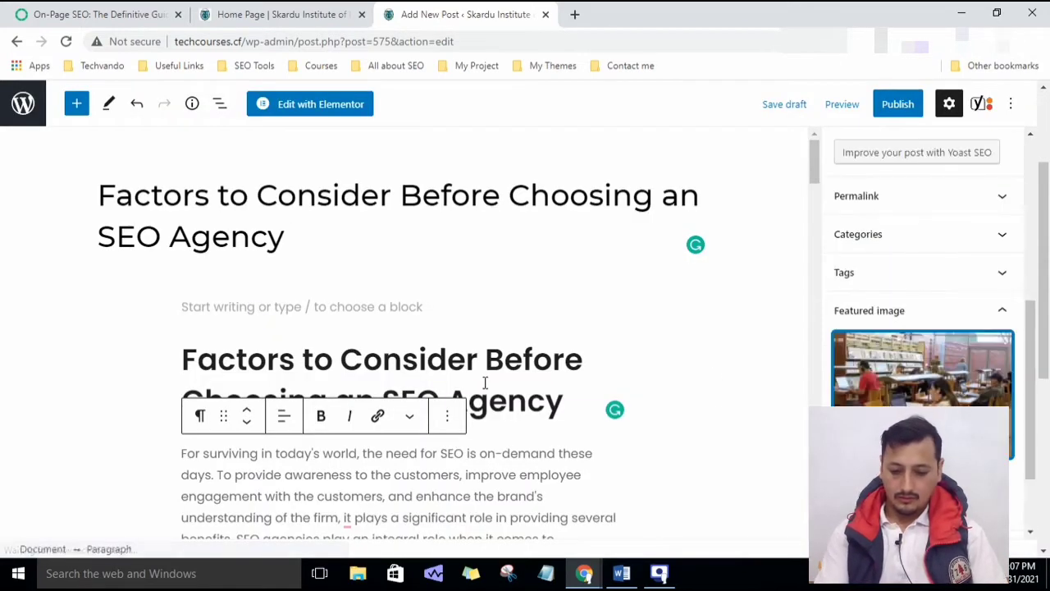
# - Review the post from its title through the numbered H2 subheadings, glancing at the Backlinko on-page SEO guide and the site's home page
pyautogui.scroll(-9, 367, 346)
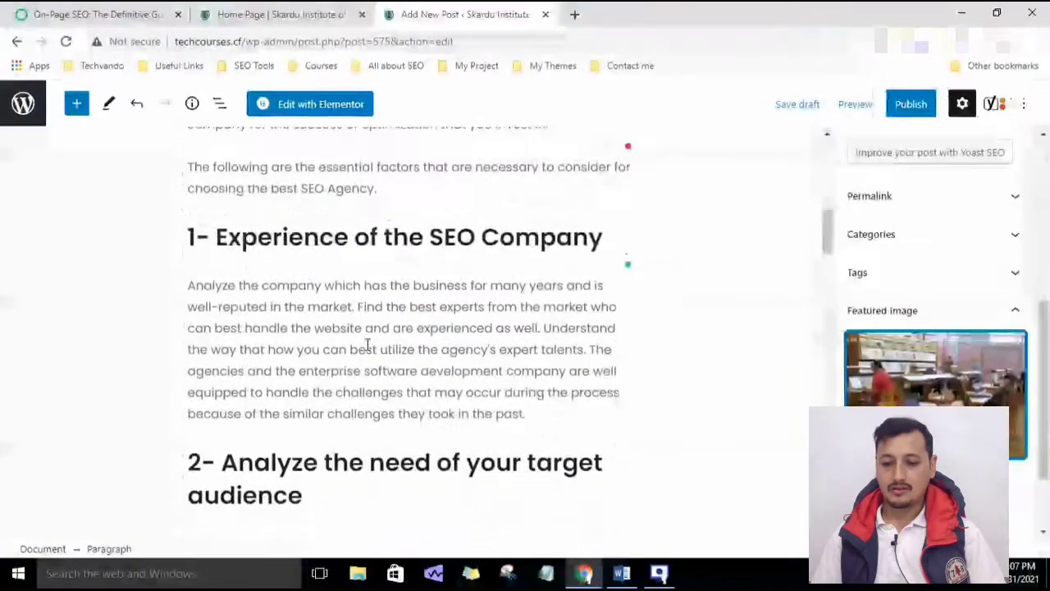
pyautogui.scroll(7, 368, 350)
pyautogui.scroll(2, 367, 350)
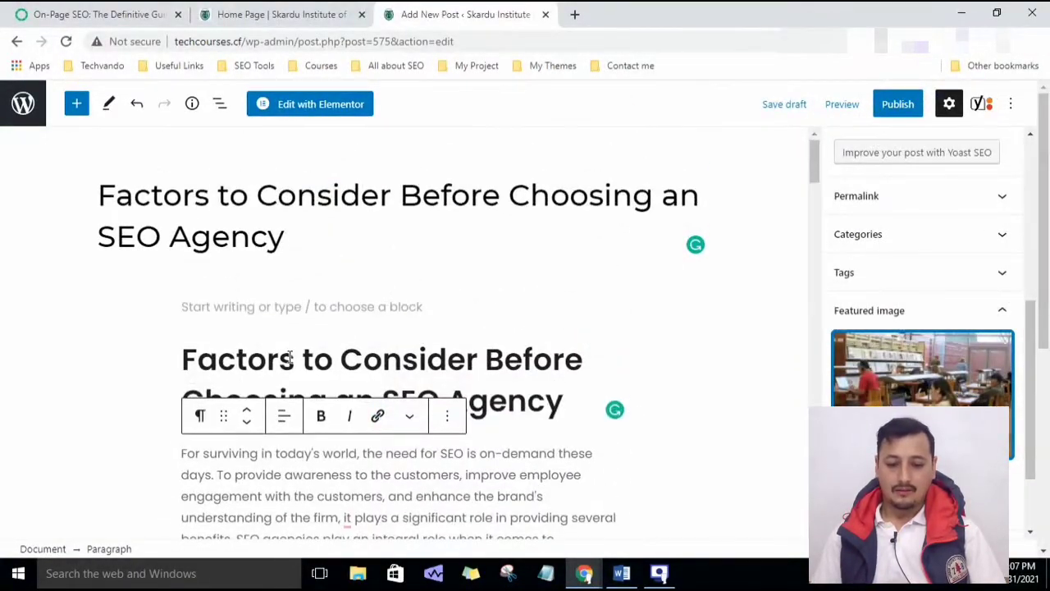
pyautogui.scroll(-7, 304, 317)
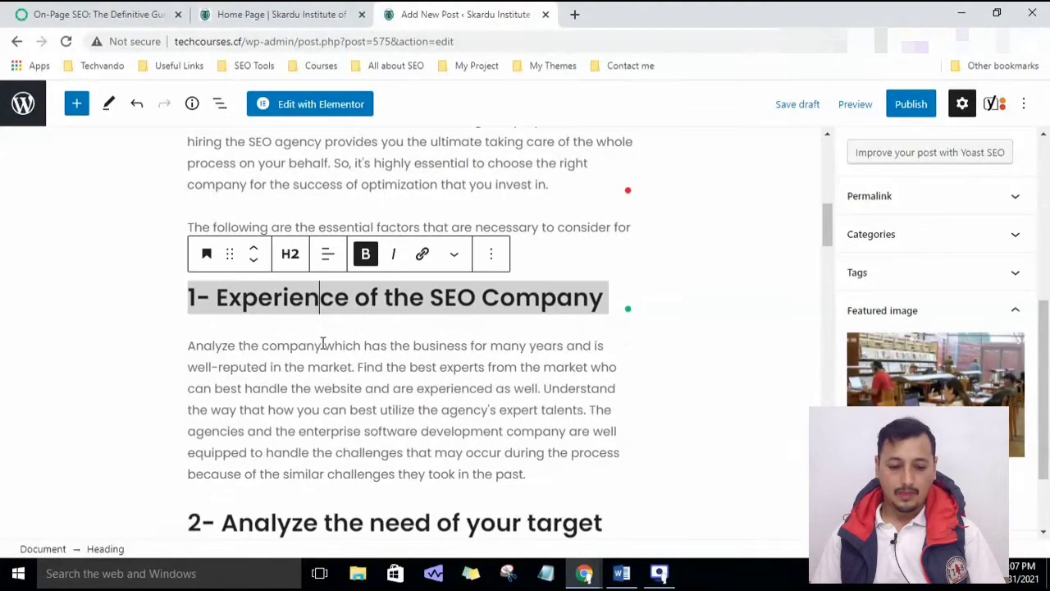
pyautogui.scroll(-4, 375, 305)
pyautogui.click(382, 232)
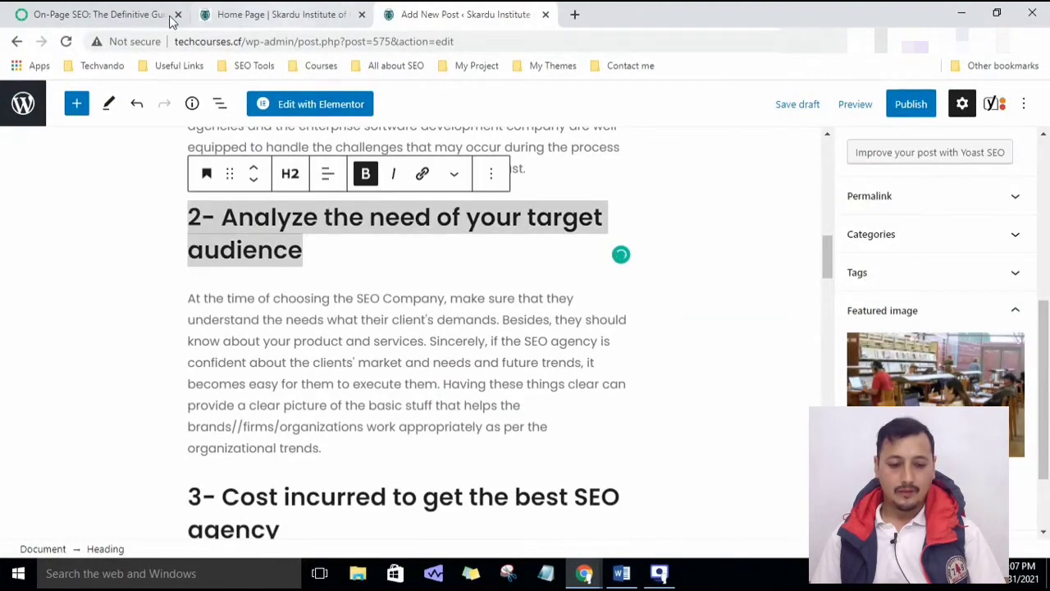
pyautogui.click(115, 18)
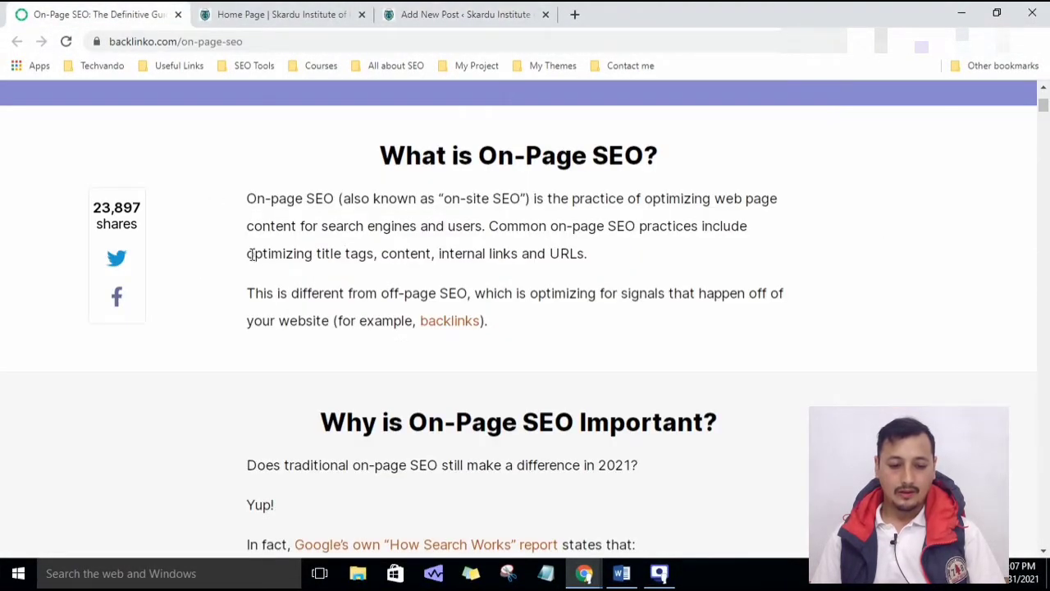
pyautogui.click(435, 13)
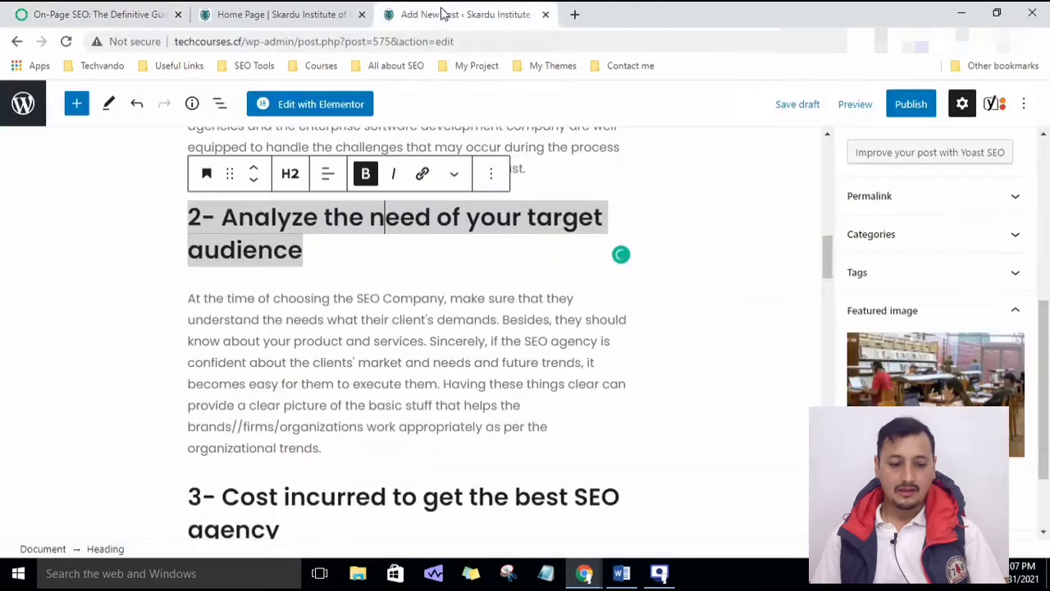
pyautogui.click(302, 11)
pyautogui.click(462, 9)
pyautogui.scroll(-15, 425, 382)
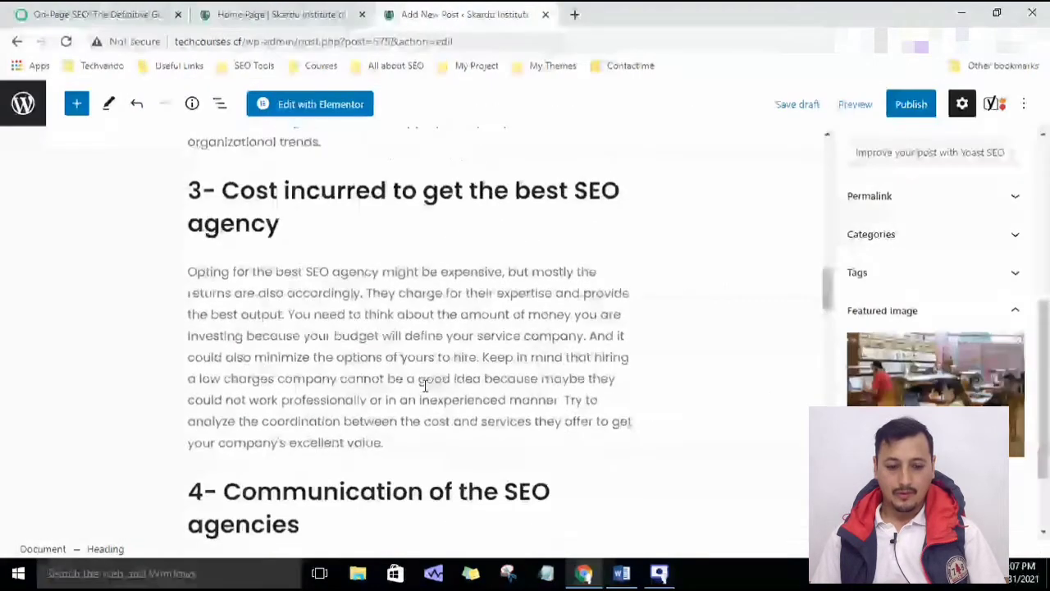
pyautogui.scroll(20, 425, 386)
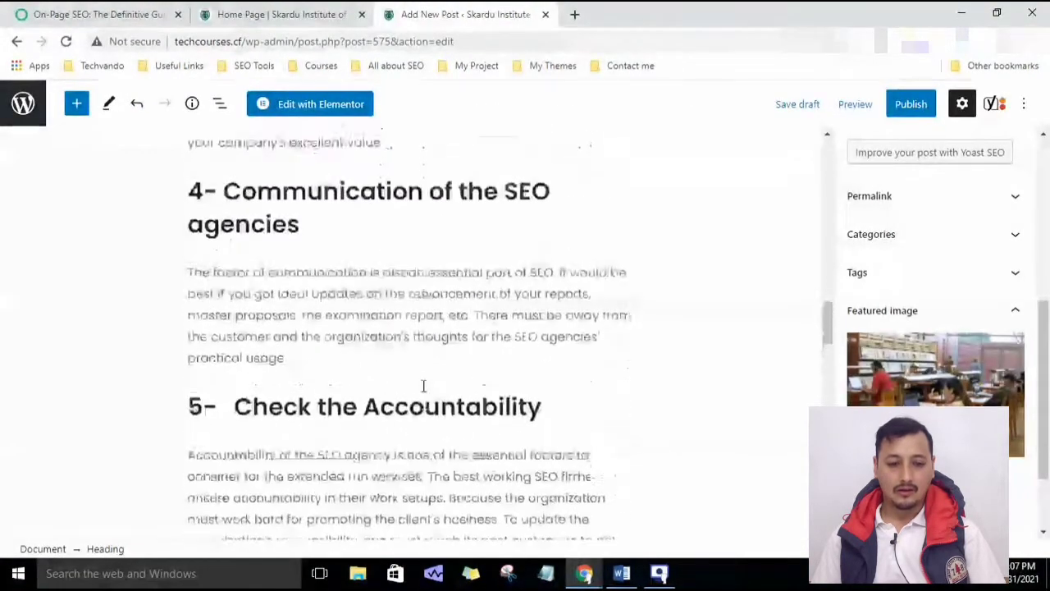
pyautogui.scroll(3, 425, 381)
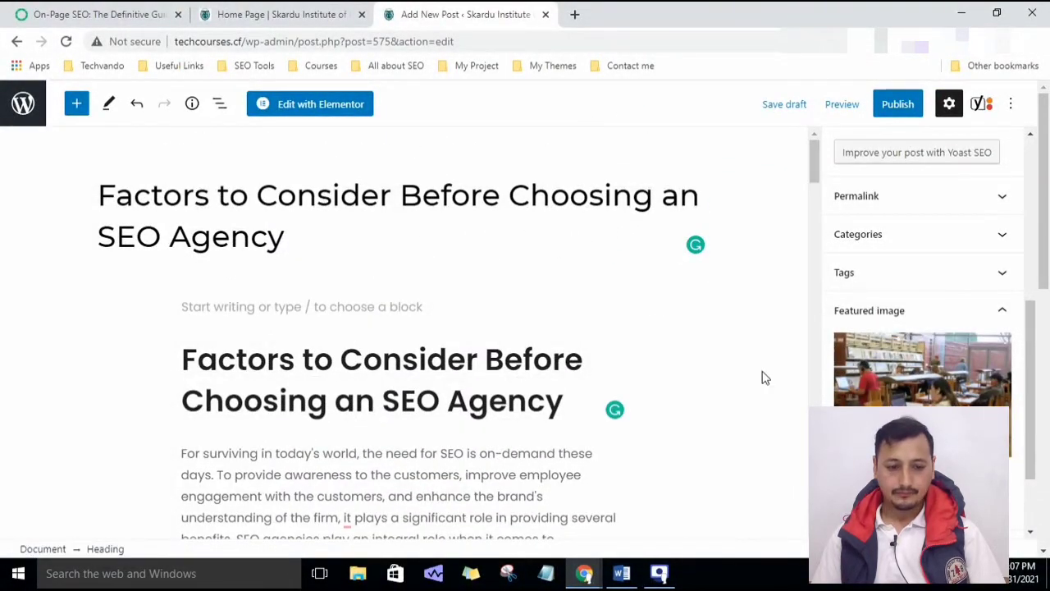
pyautogui.click(274, 12)
pyautogui.click(491, 20)
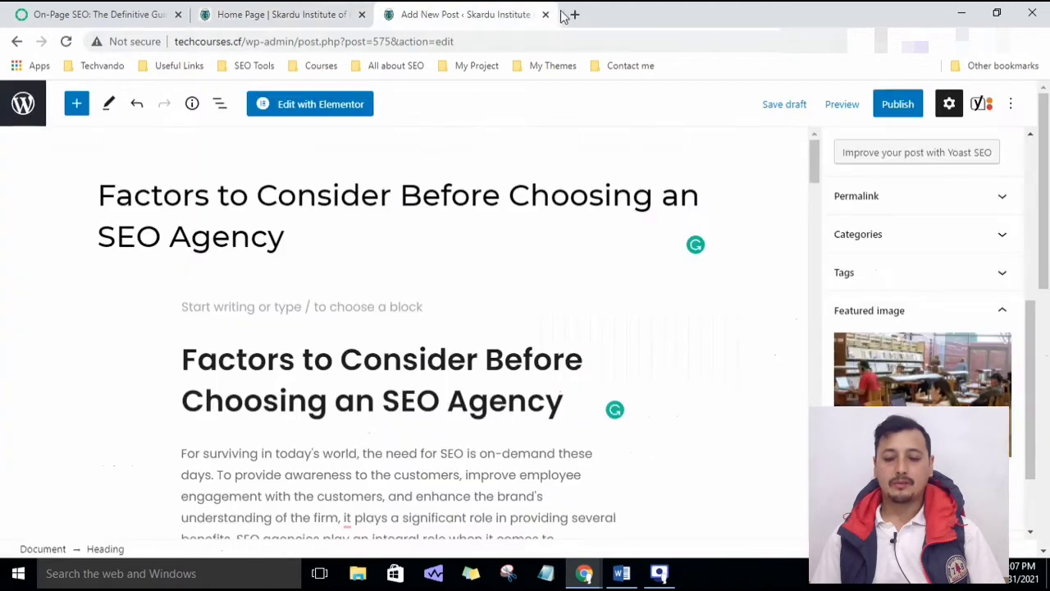
# - Load techcourses.cf in a new browser tab and open the Yoast SEO dashboard from the site
pyautogui.click(574, 14)
pyautogui.write('techcourses.cf')
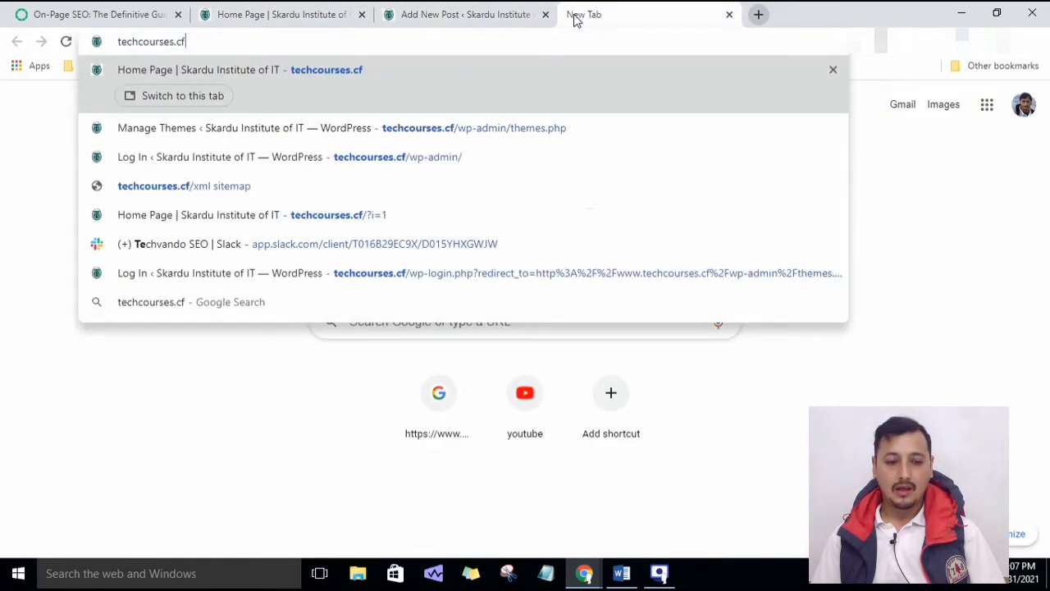
pyautogui.press('Return')
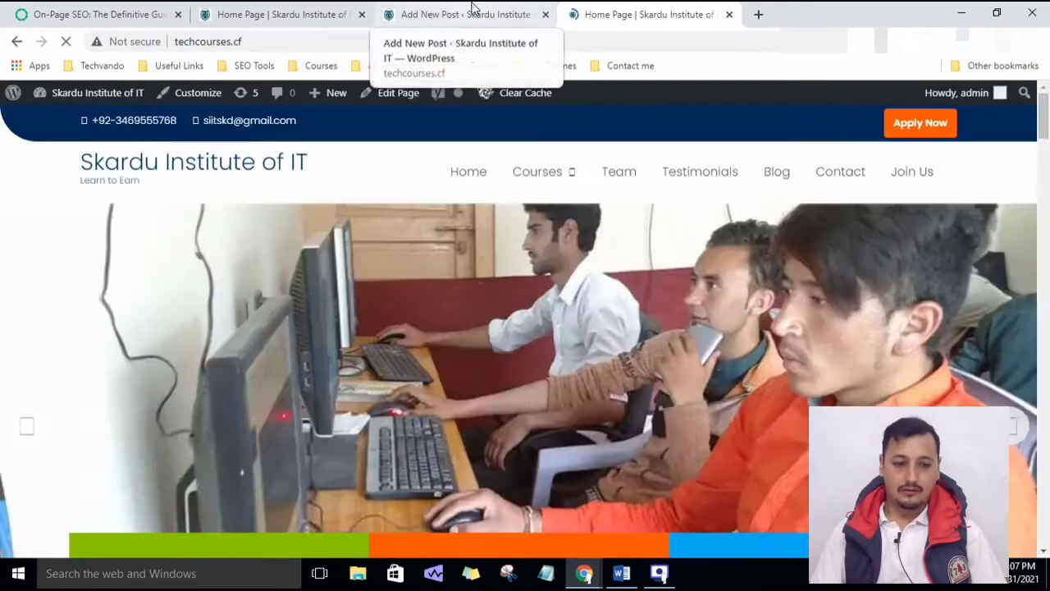
pyautogui.moveTo(439, 96)
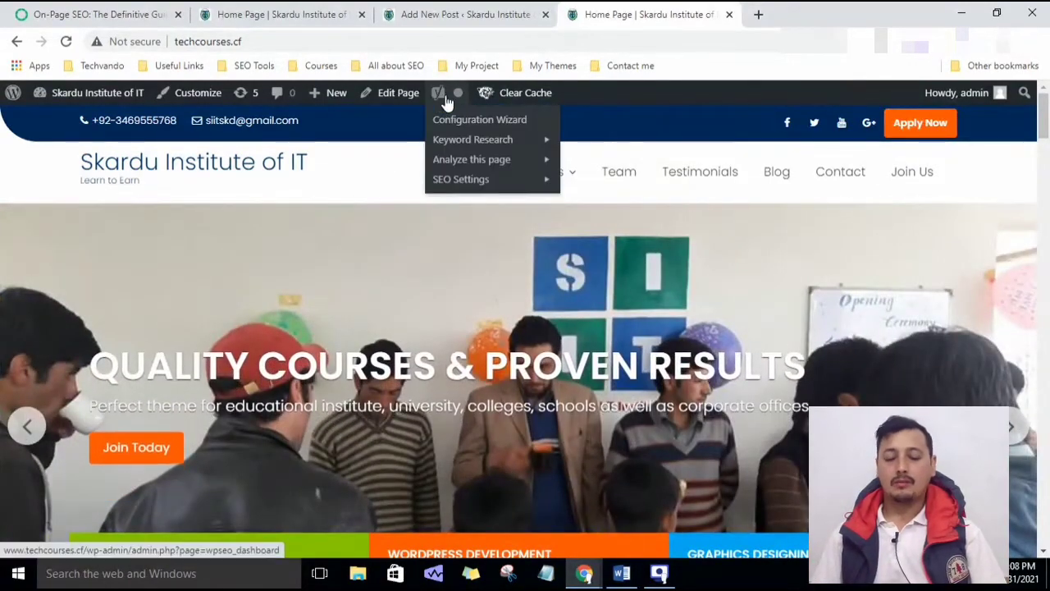
pyautogui.click(446, 95)
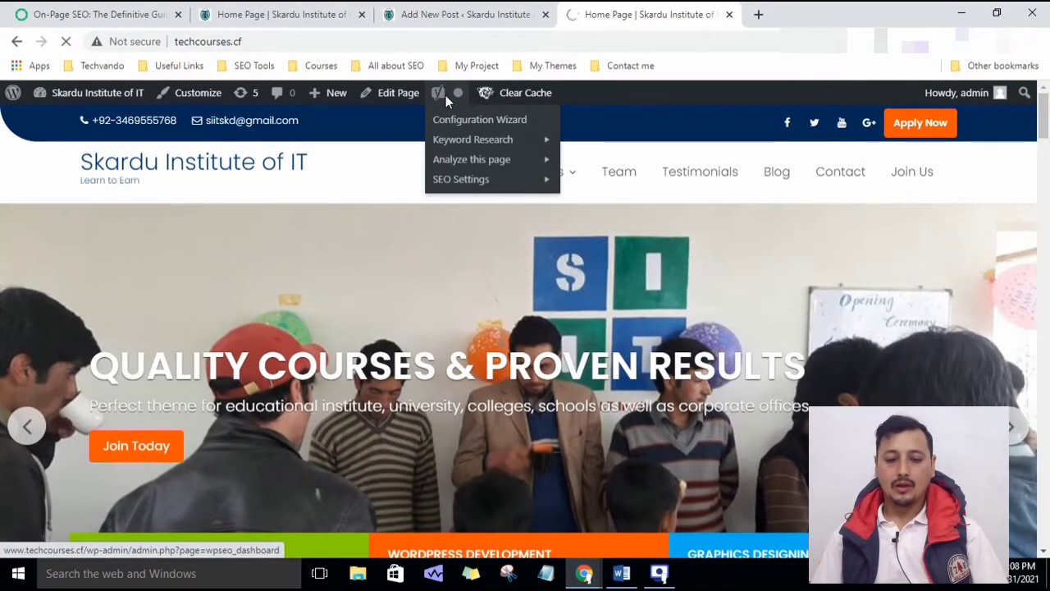
# - Return to the post editor and examine the Yoast SEO readability and SEO analysis ratings in the document settings
pyautogui.click(467, 14)
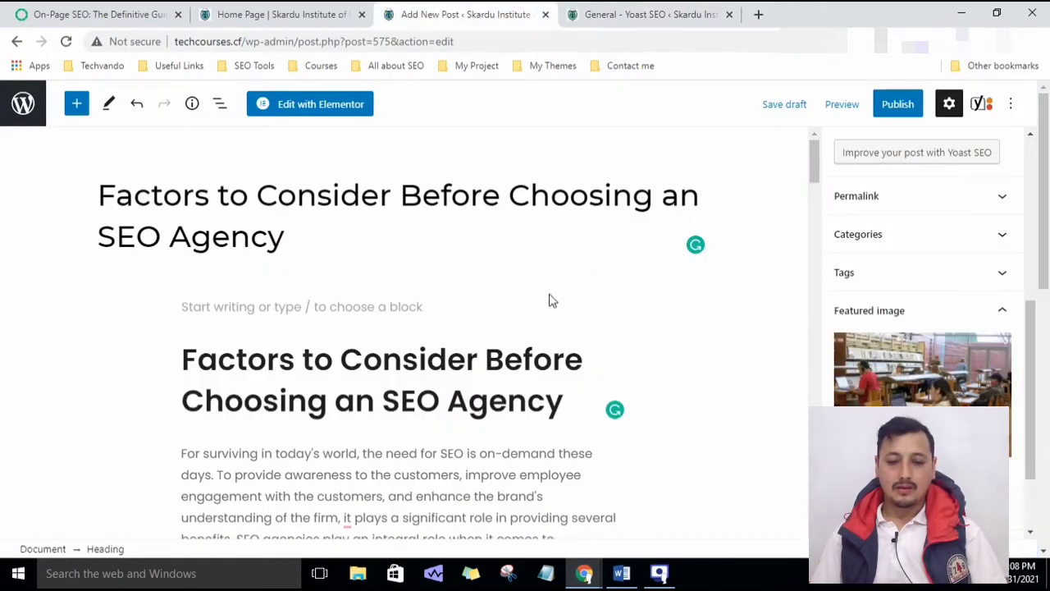
pyautogui.scroll(-5, 540, 323)
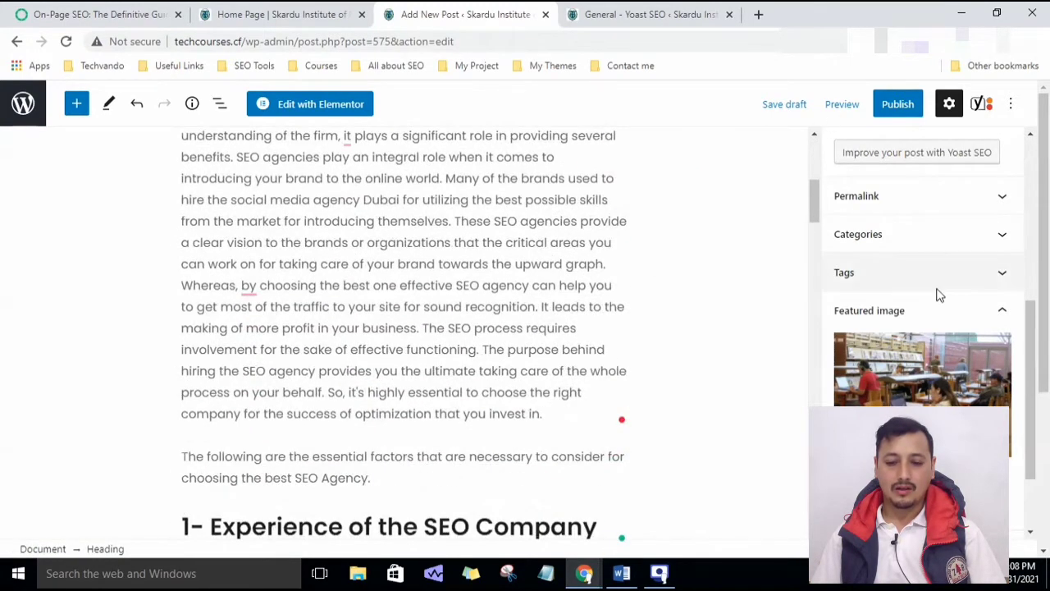
pyautogui.scroll(5, 938, 295)
pyautogui.scroll(-5, 930, 398)
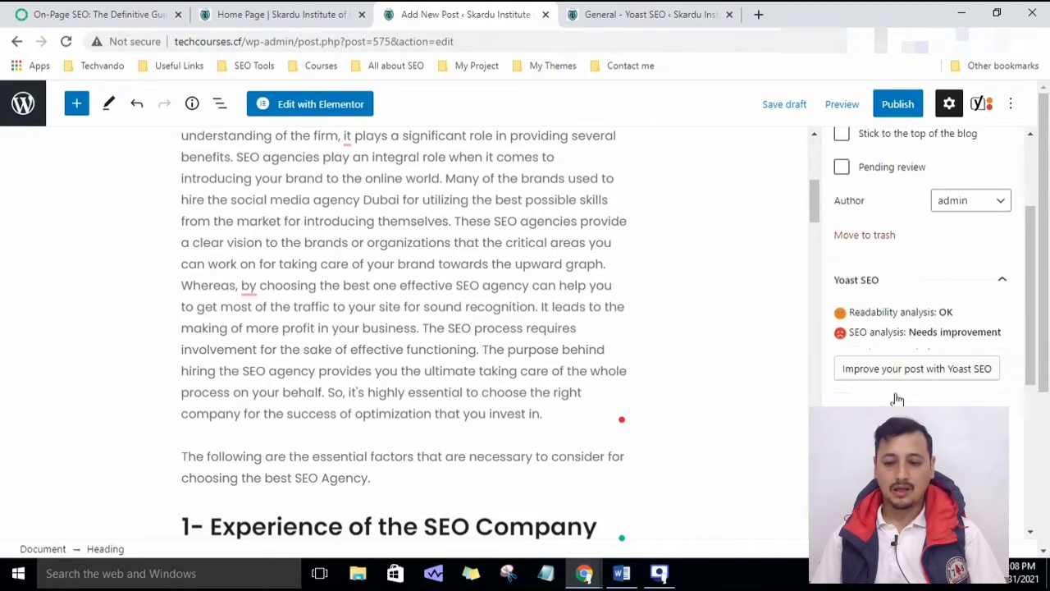
pyautogui.scroll(4, 867, 317)
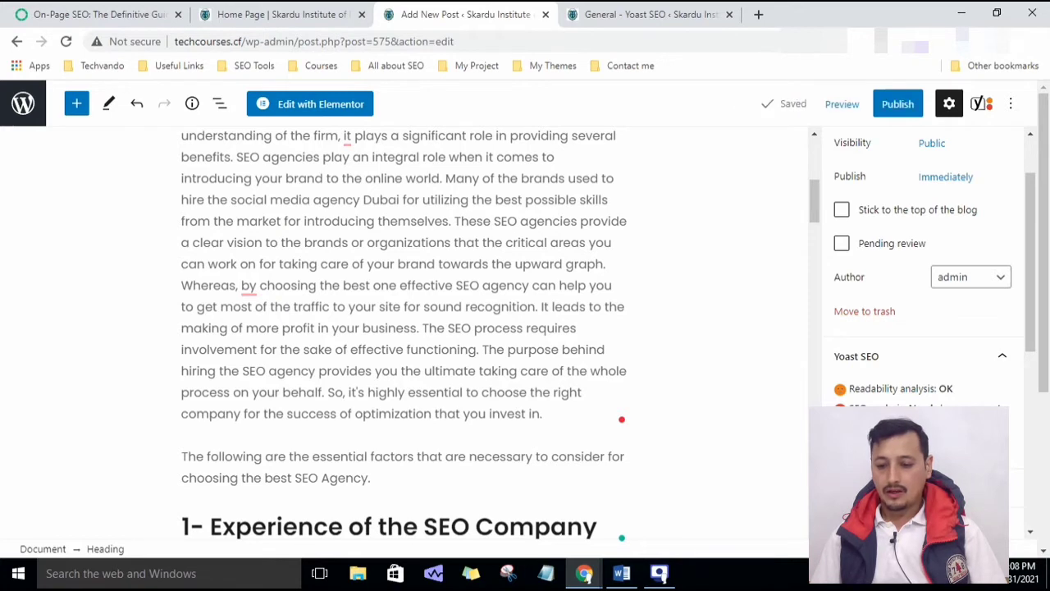
pyautogui.scroll(-2, 985, 344)
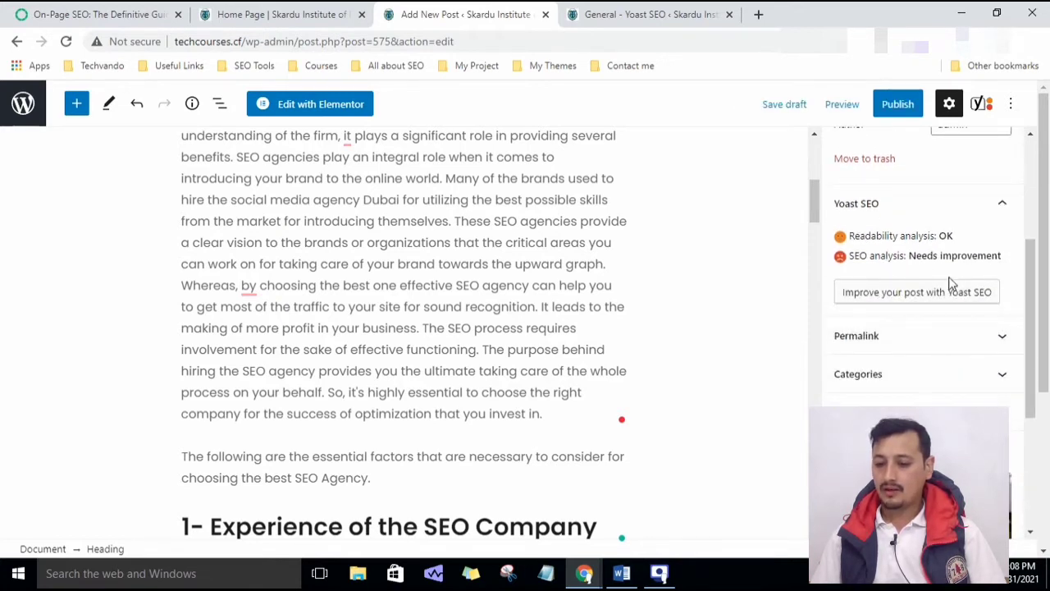
pyautogui.click(1005, 207)
pyautogui.click(1006, 209)
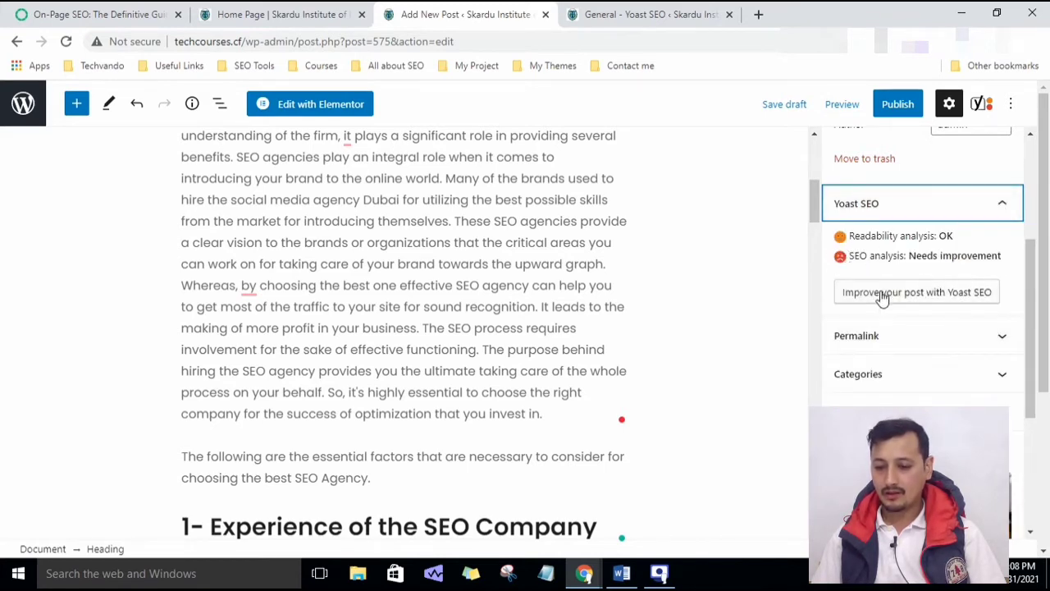
# - Open the detailed Yoast SEO analysis for the post and examine the problems listed in its analysis results
pyautogui.click(972, 304)
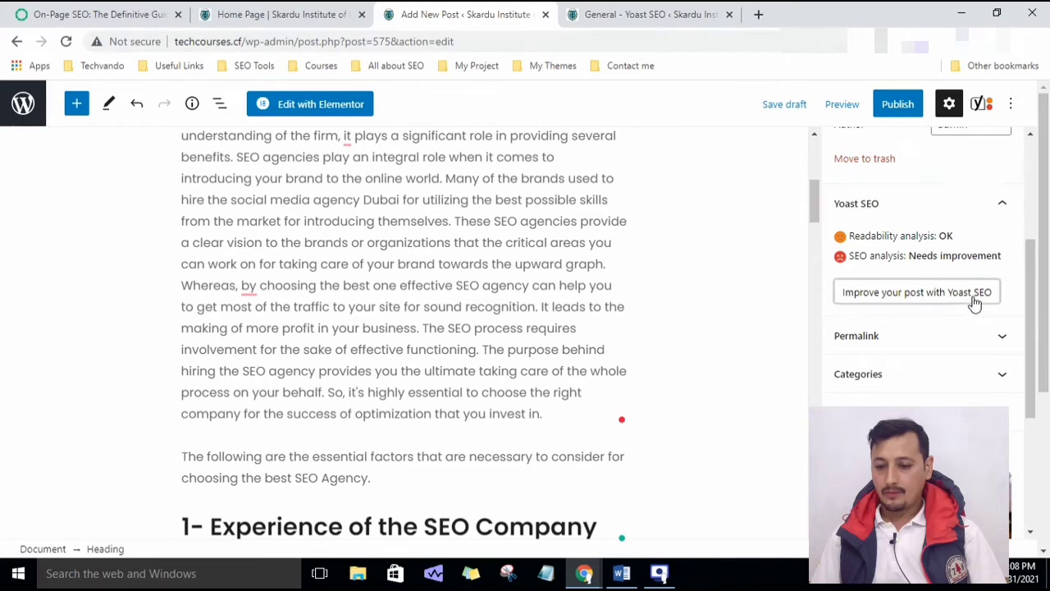
pyautogui.click(987, 347)
pyautogui.scroll(-5, 973, 355)
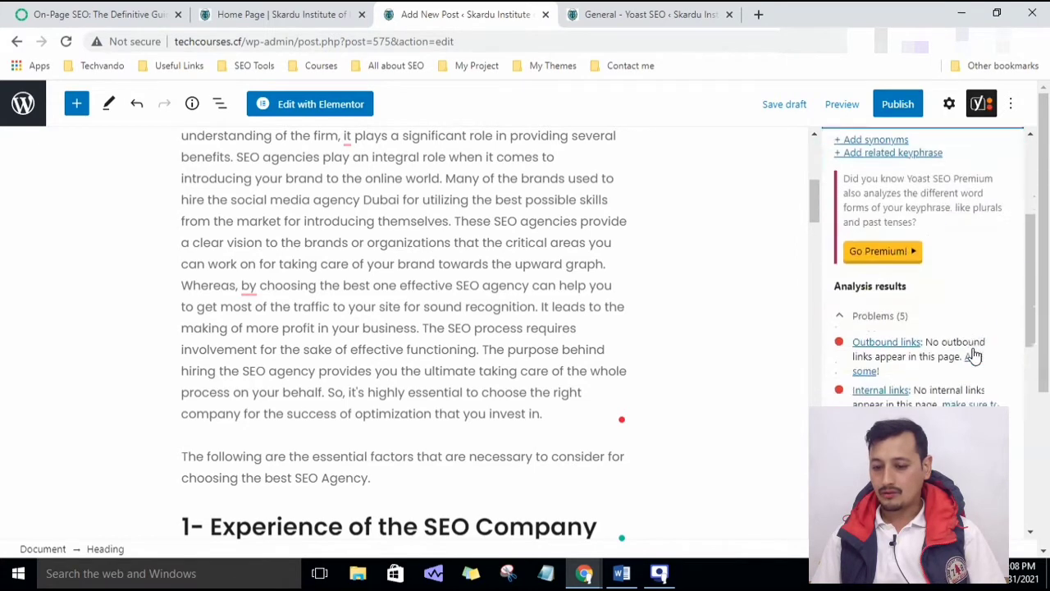
# - Examine the problems, improvements and good results in the Yoast SEO analysis, and review the post's title and introduction
pyautogui.scroll(1, 973, 351)
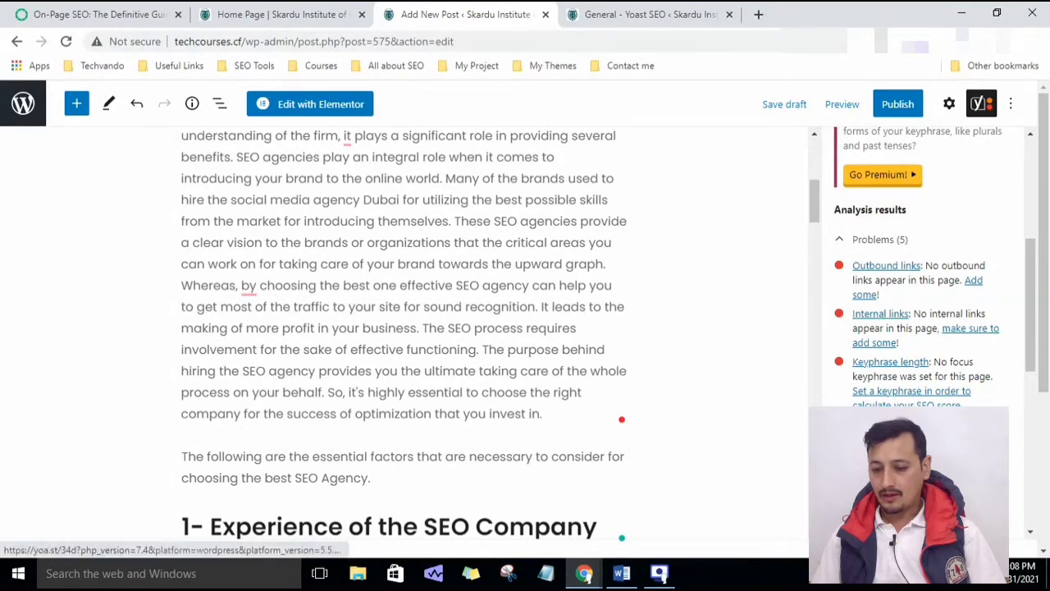
pyautogui.scroll(-2, 872, 392)
pyautogui.scroll(-2, 874, 401)
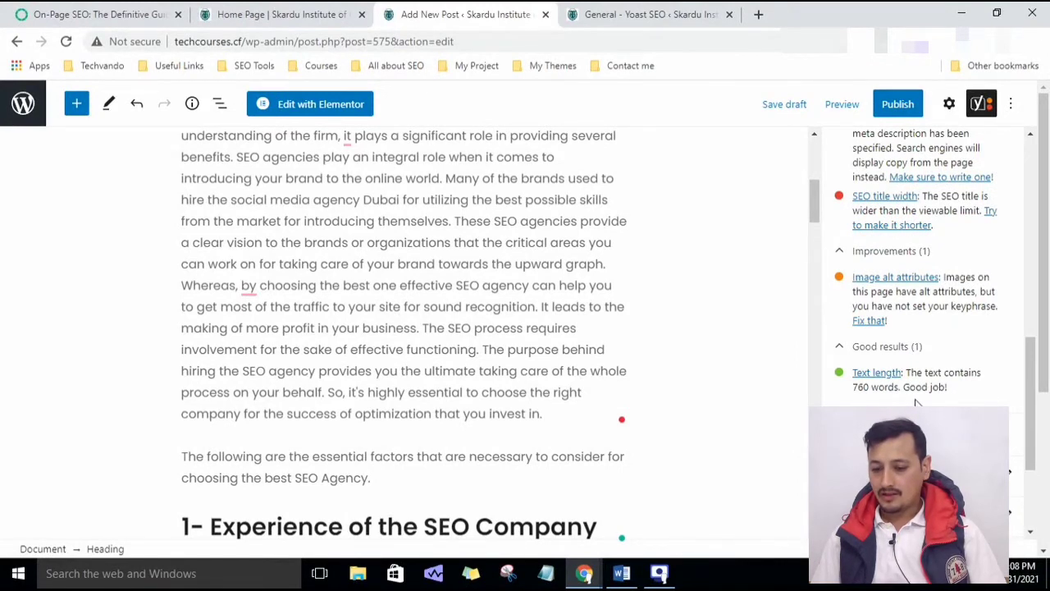
pyautogui.scroll(2, 925, 404)
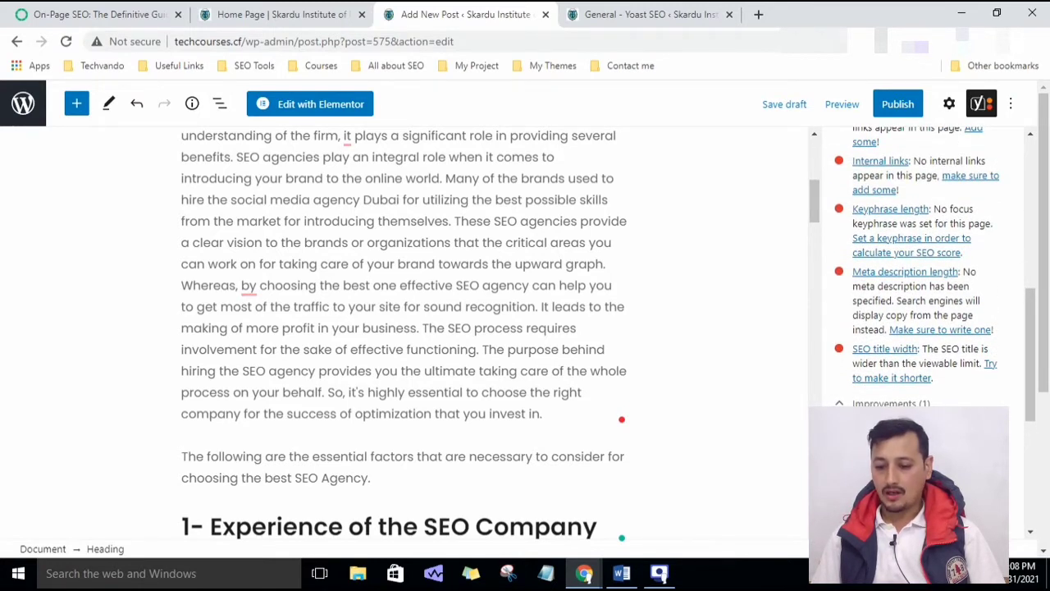
pyautogui.scroll(4, 903, 328)
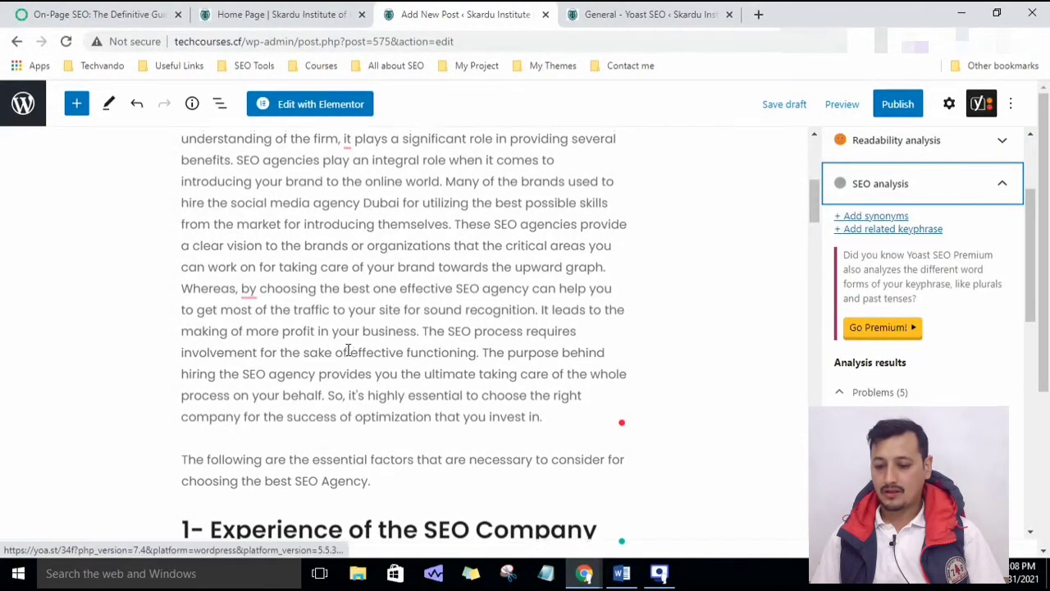
pyautogui.scroll(5, 374, 343)
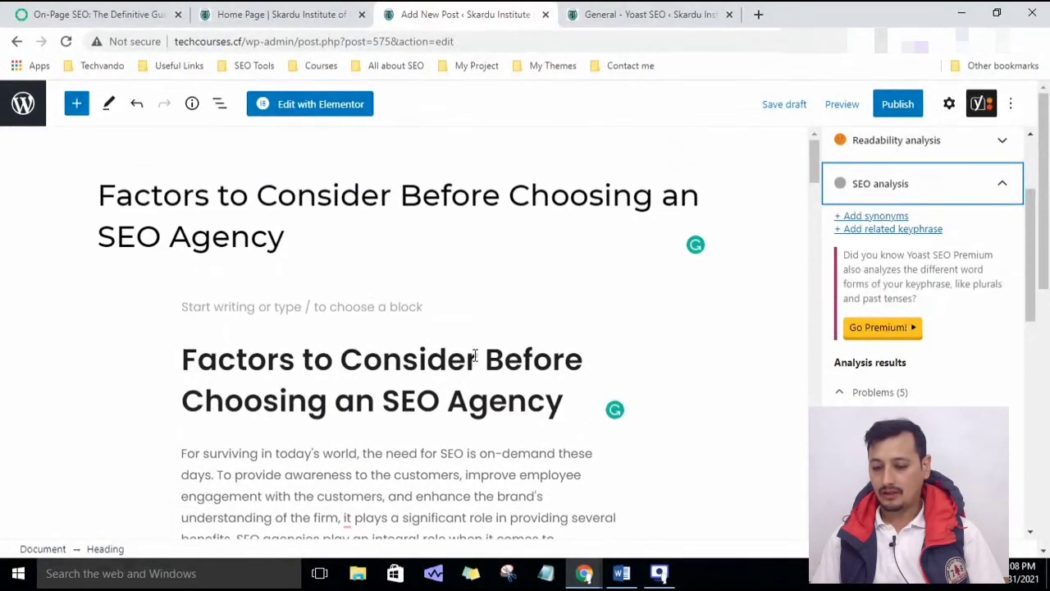
pyautogui.scroll(-3, 475, 354)
pyautogui.scroll(-1, 474, 355)
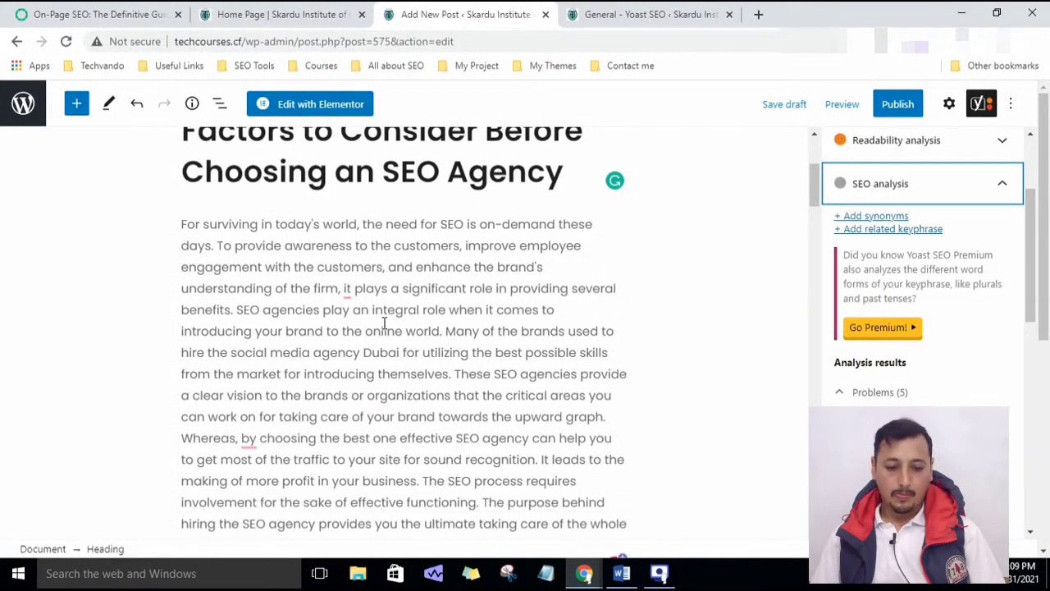
# - Look over the introduction of the Backlinko on-page SEO guide and return to the post editor
pyautogui.click(120, 10)
pyautogui.scroll(1, 270, 169)
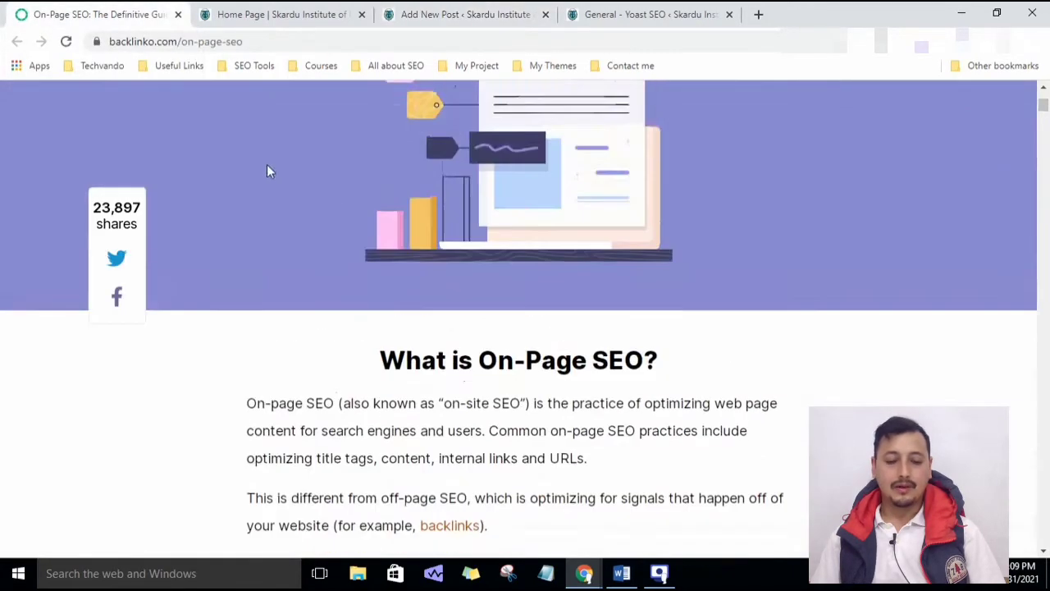
pyautogui.scroll(-2, 361, 324)
pyautogui.scroll(3, 376, 320)
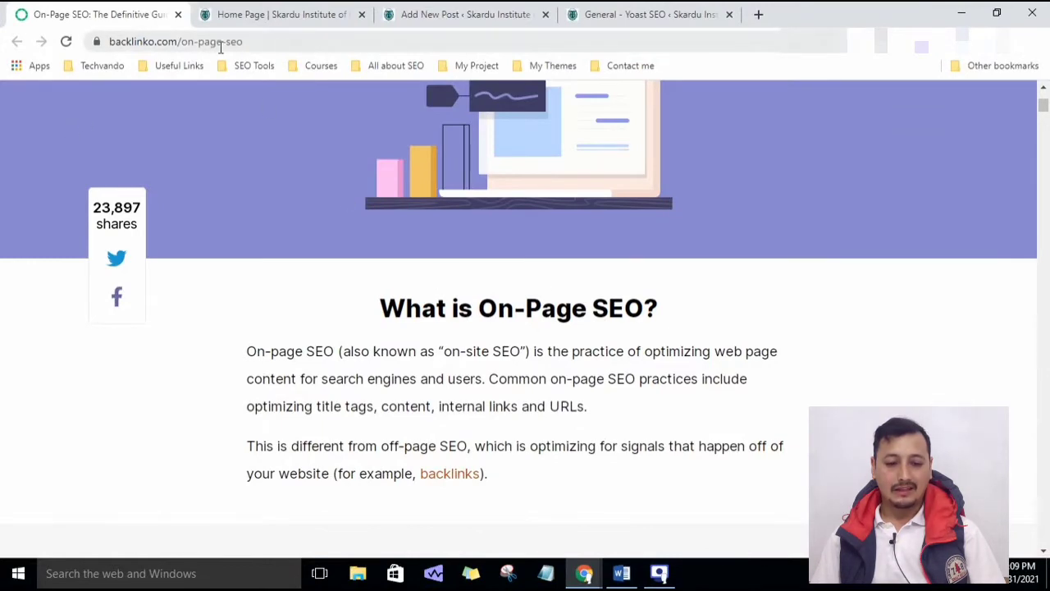
pyautogui.click(622, 16)
pyautogui.click(481, 12)
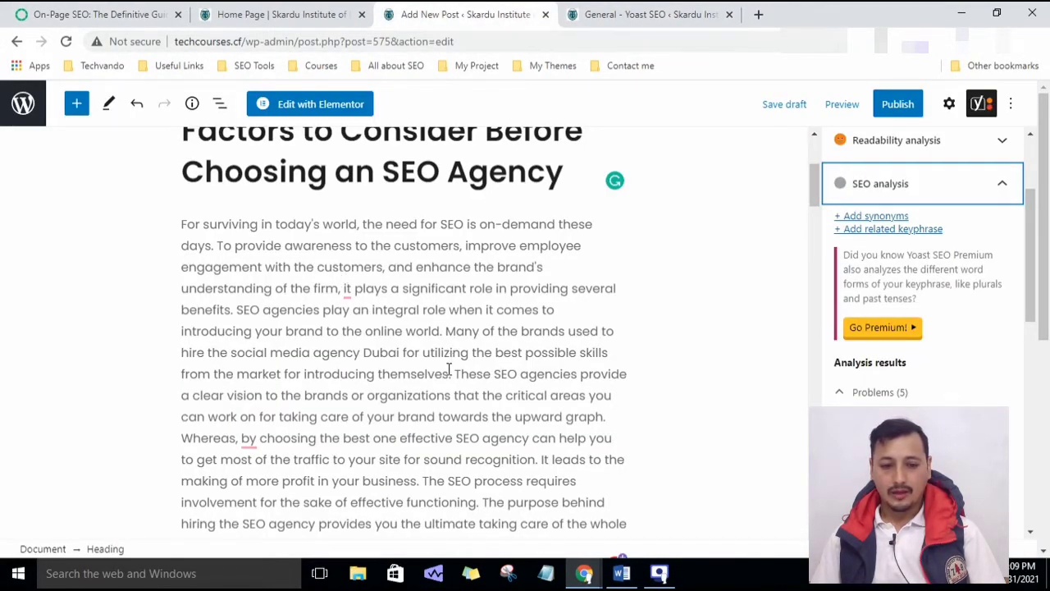
# - Search the post for "on page" to find anchor text for a link, and close the search
pyautogui.scroll(-2, 450, 369)
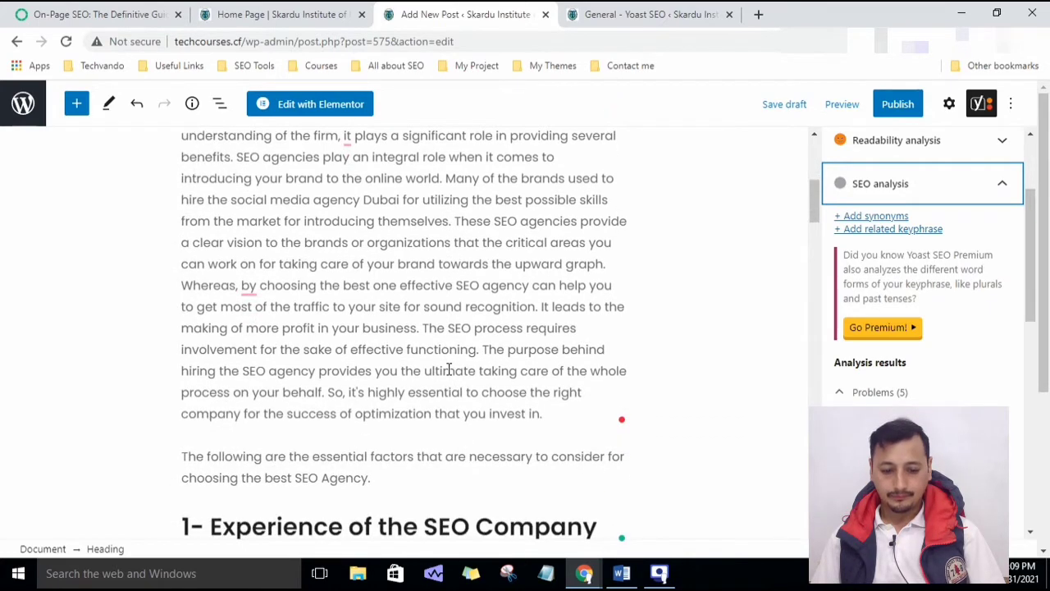
pyautogui.hotkey('ctrl', 'f')
pyautogui.write('o')
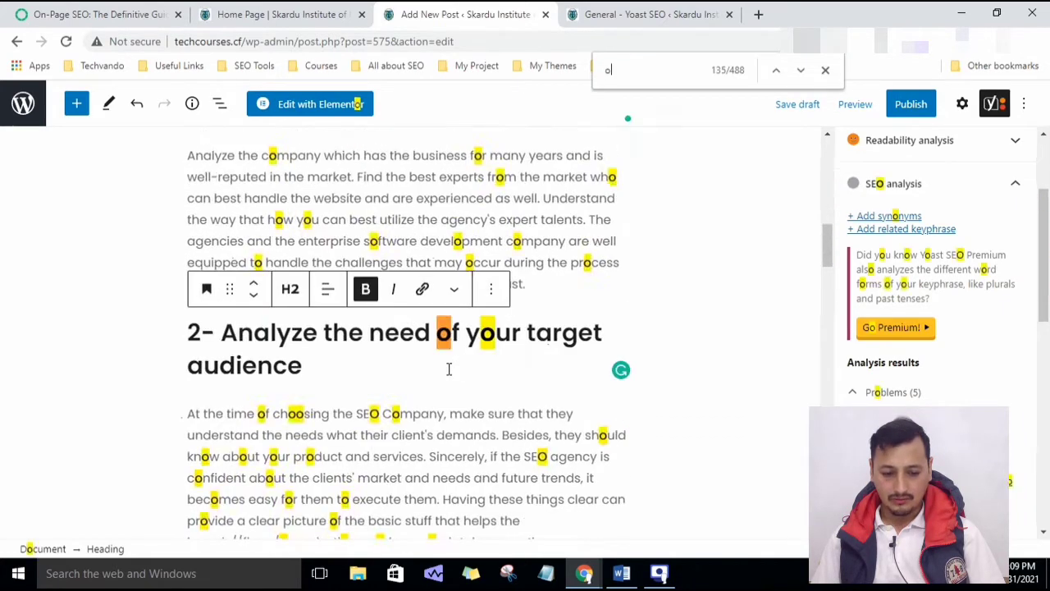
pyautogui.write('n page')
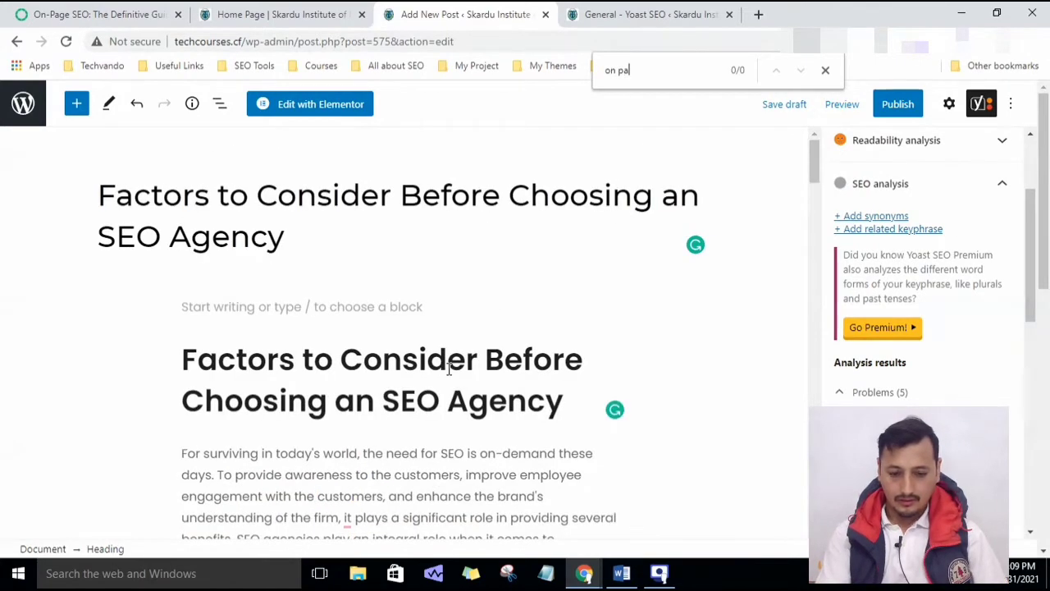
pyautogui.click(826, 69)
pyautogui.scroll(-3, 478, 370)
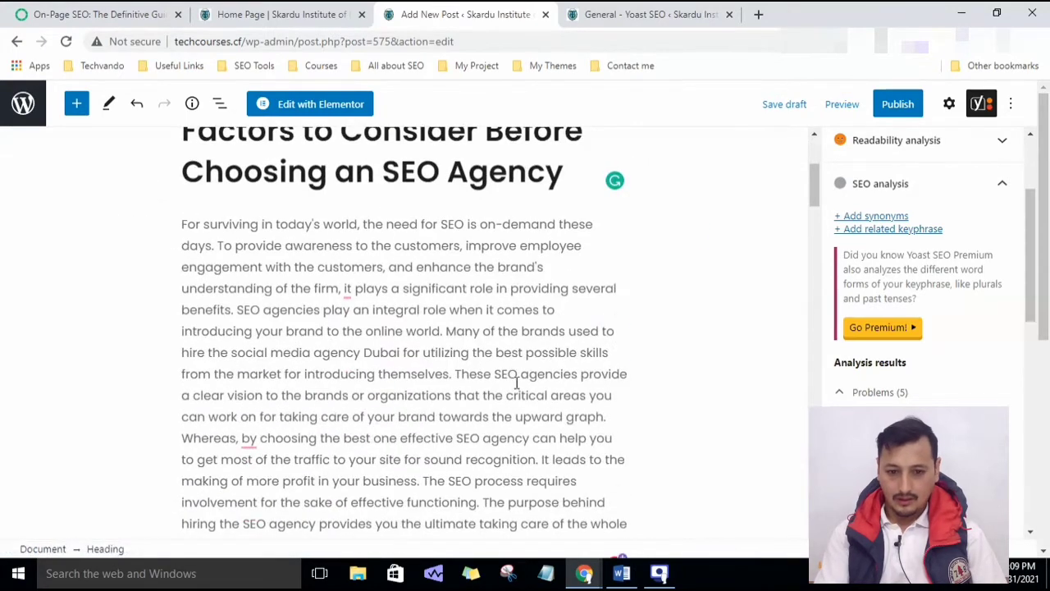
pyautogui.moveTo(494, 374); pyautogui.dragTo(517, 371)
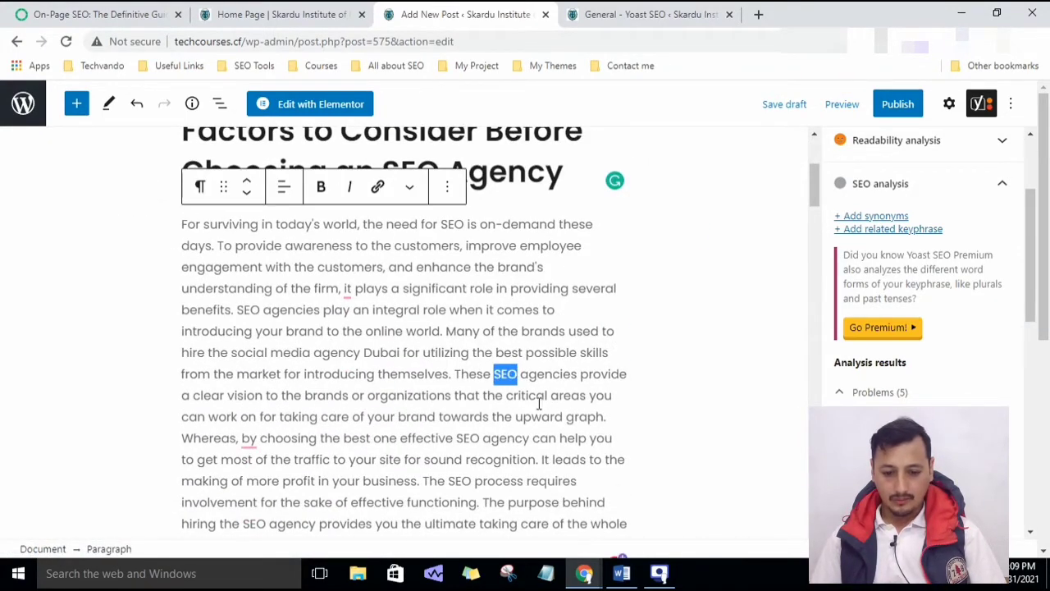
pyautogui.hotkey('ctrl', 'k')
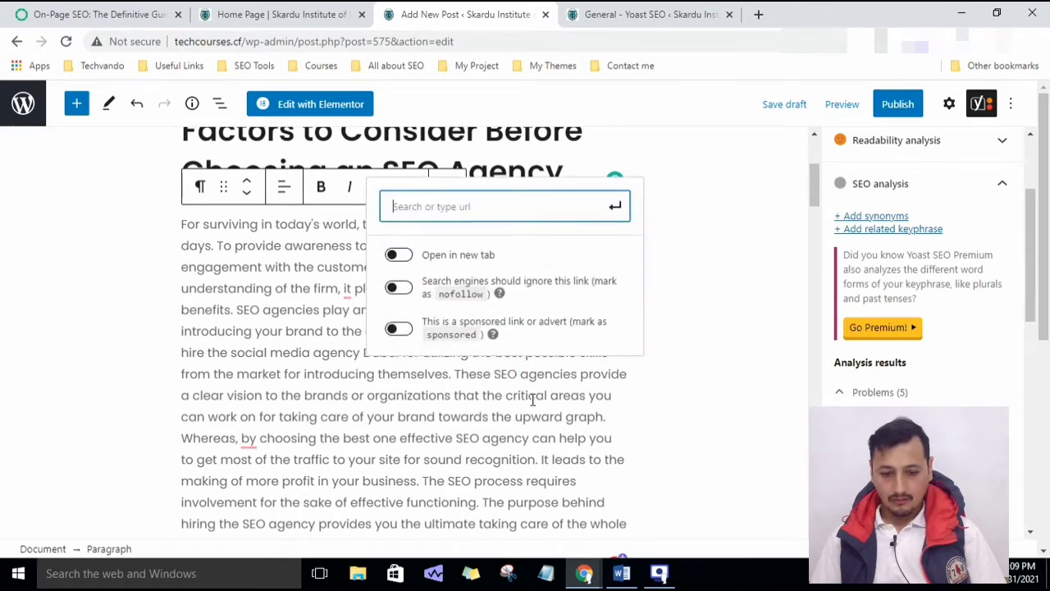
pyautogui.click(98, 14)
pyautogui.click(276, 42)
pyautogui.hotkey('ctrl', 'c')
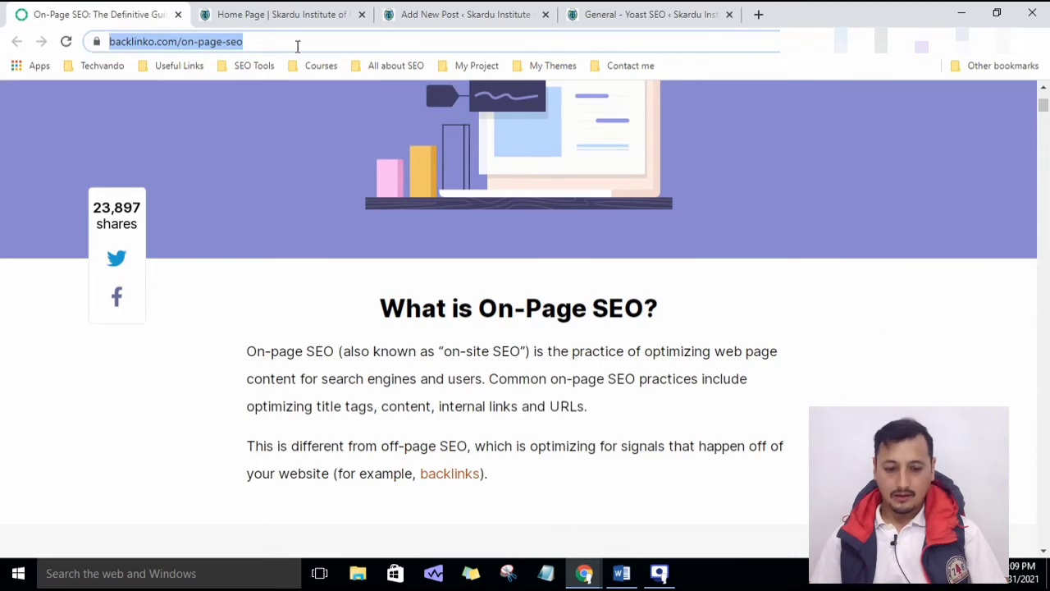
pyautogui.click(620, 13)
pyautogui.click(412, 12)
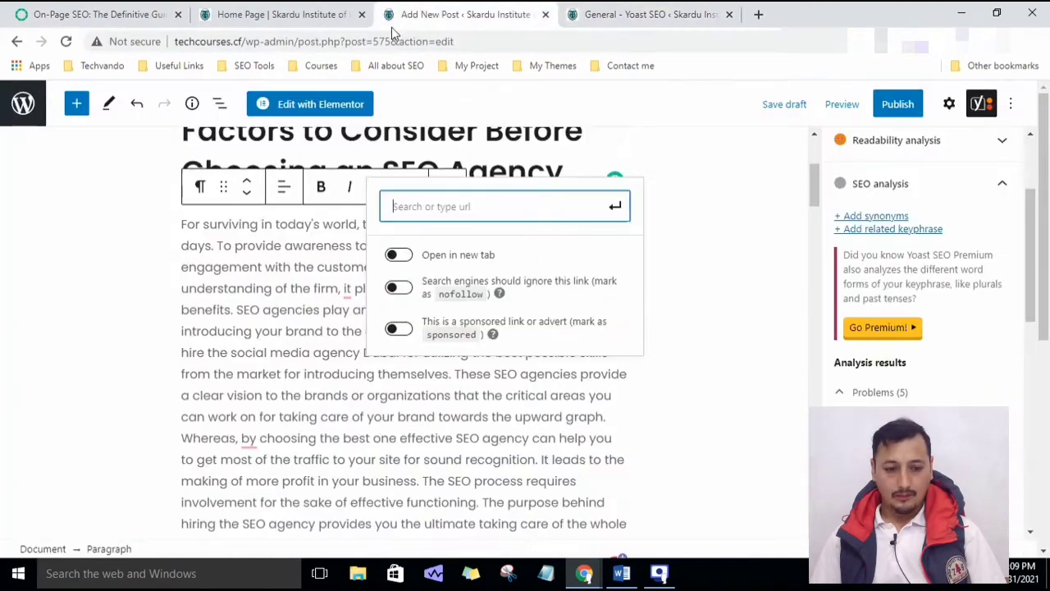
pyautogui.hotkey('ctrl', 'v')
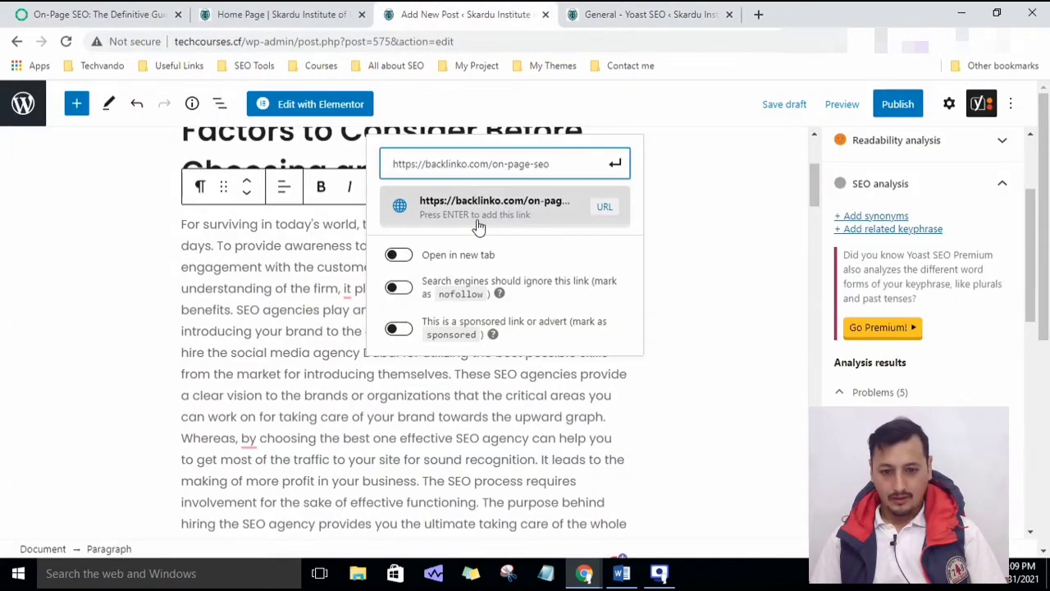
pyautogui.click(607, 212)
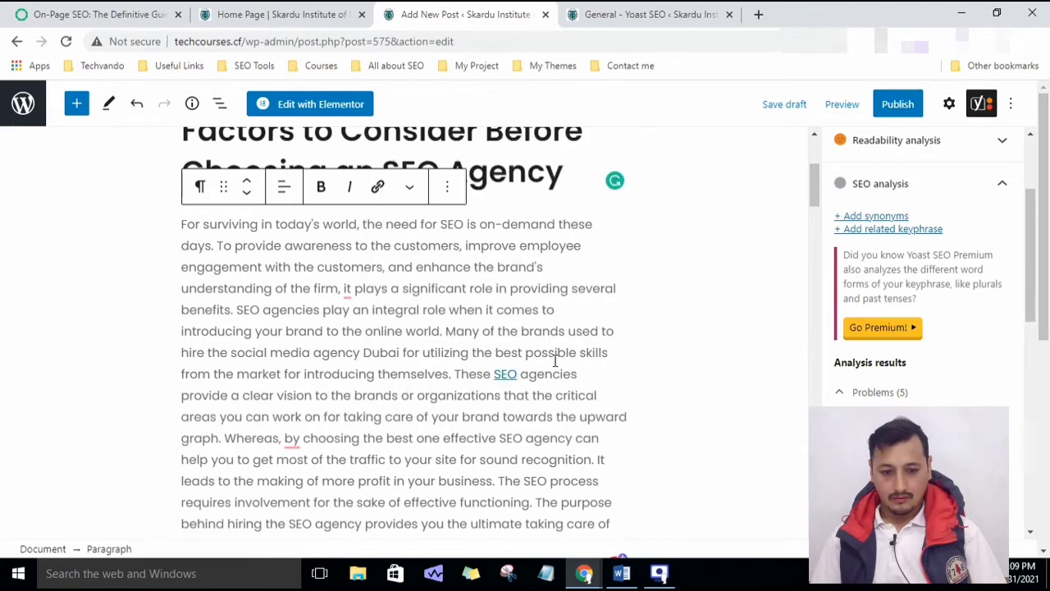
# - Try to set the Backlinko link on the word "SEO" to open in a new tab
pyautogui.click(505, 373)
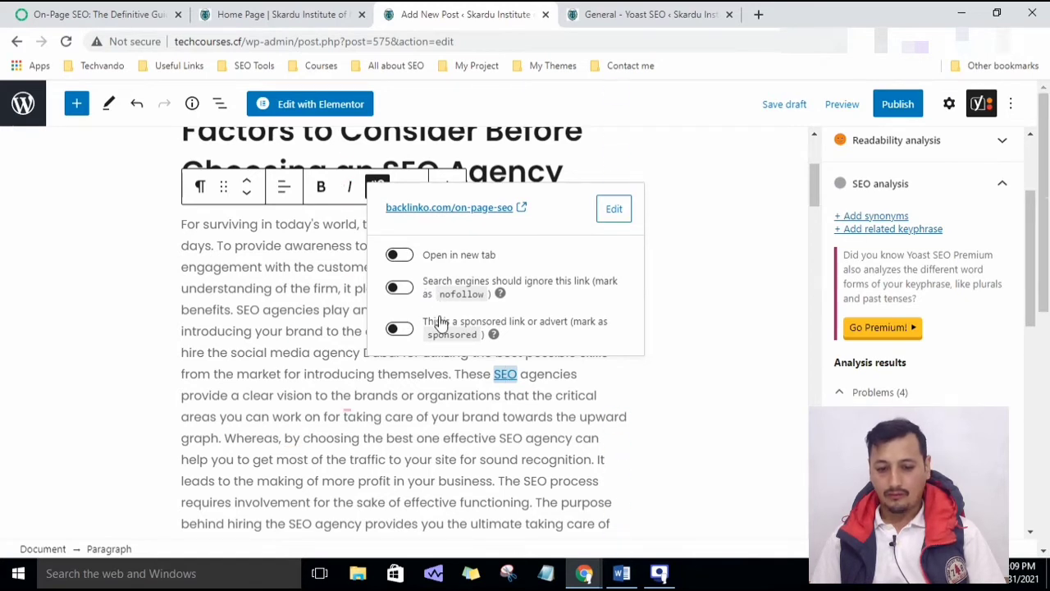
pyautogui.click(400, 254)
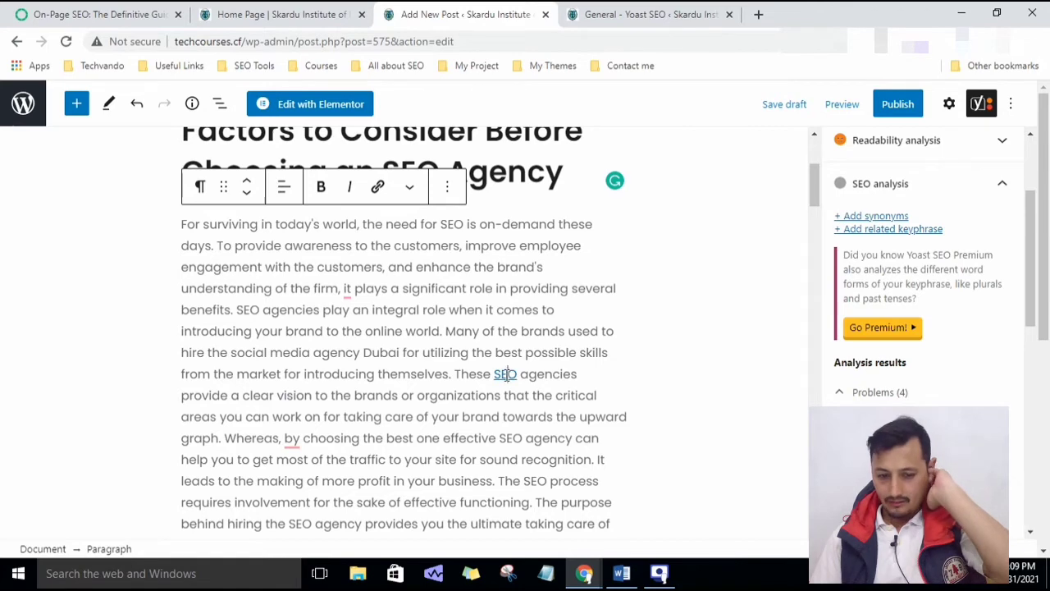
pyautogui.click(505, 373)
pyautogui.click(396, 256)
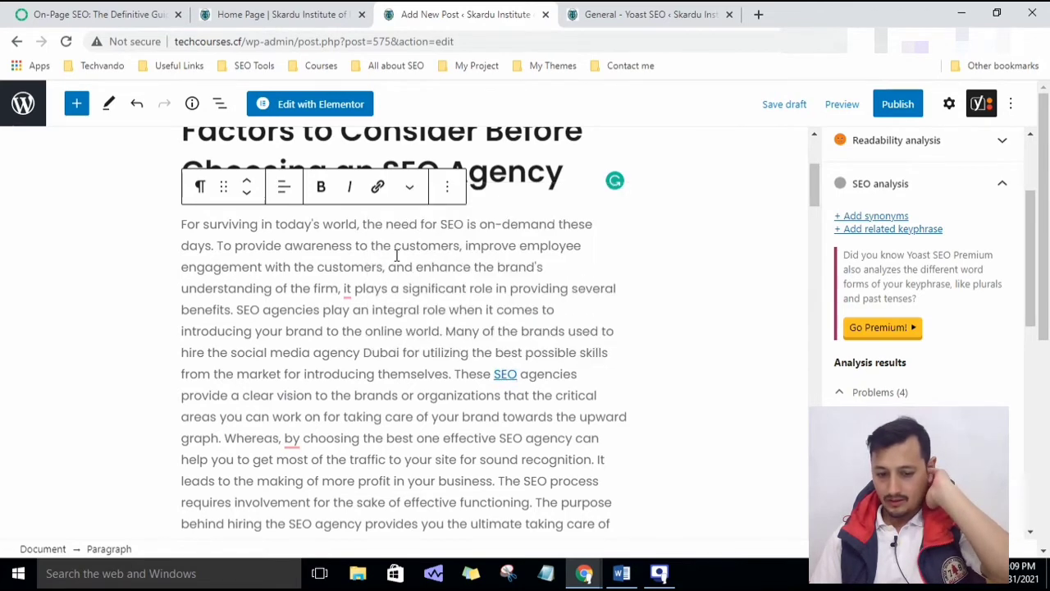
pyautogui.click(505, 375)
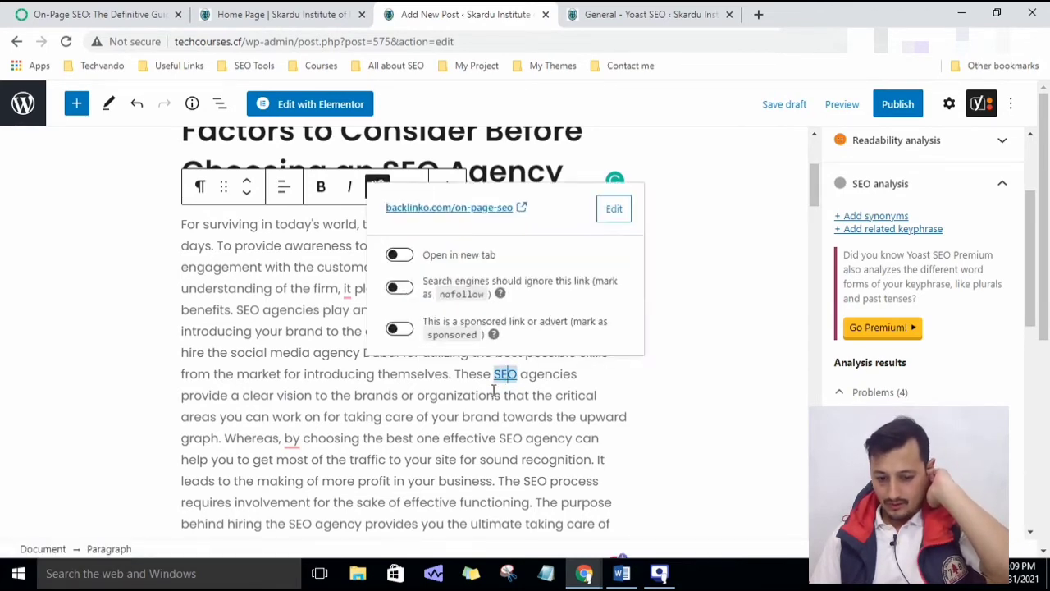
pyautogui.click(570, 420)
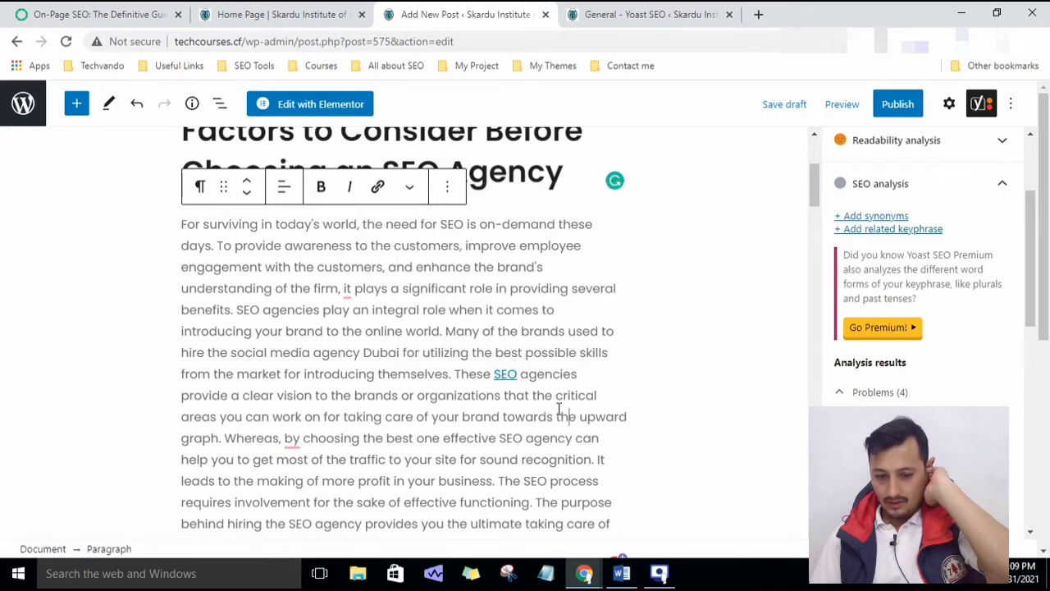
# - Check the updated Yoast SEO analysis for the outbound links result and the remaining problems
pyautogui.scroll(-2, 845, 271)
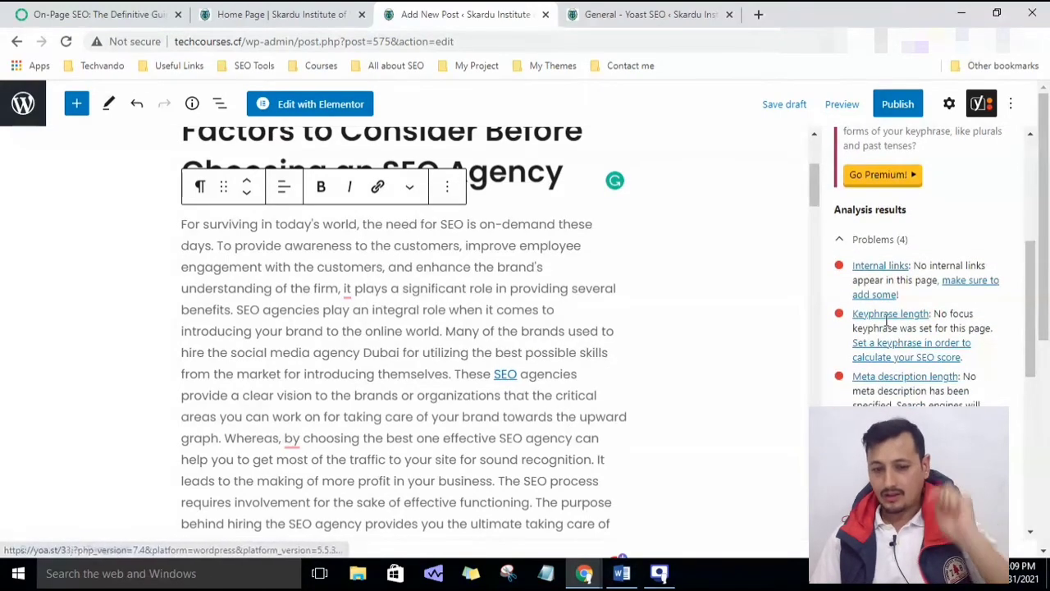
pyautogui.scroll(1, 837, 251)
pyautogui.scroll(-4, 902, 340)
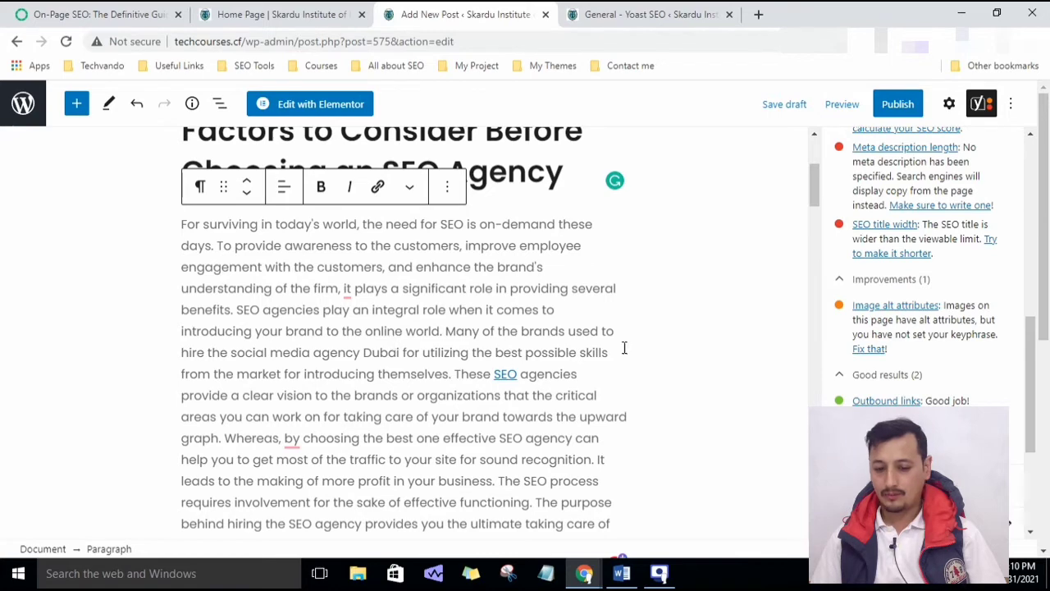
pyautogui.scroll(3, 862, 320)
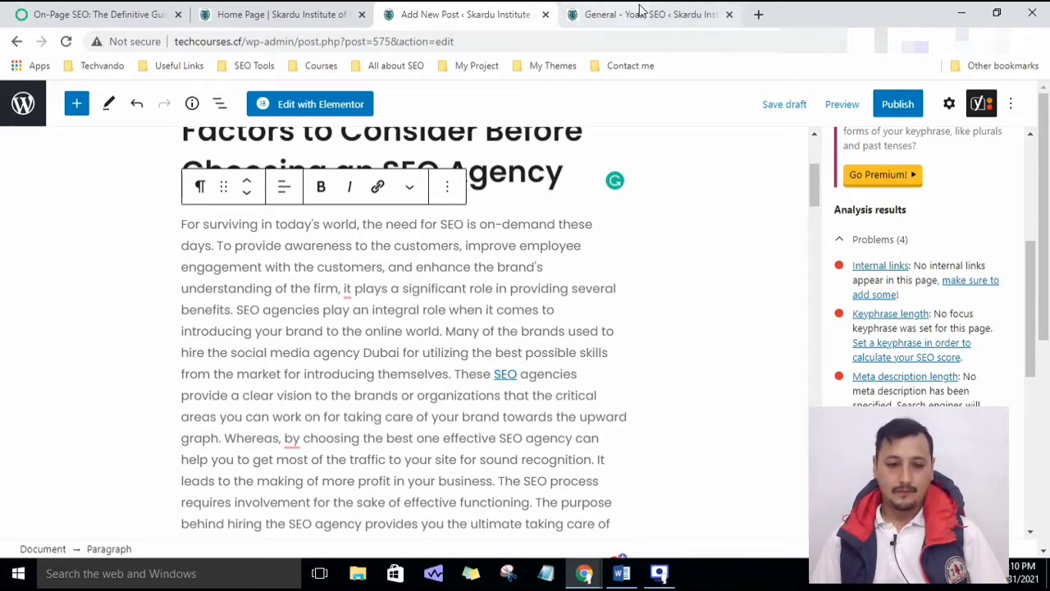
# - Open the "Top 5 SEO Services You Need to Know" post from the site's blog section and copy its address
pyautogui.click(306, 9)
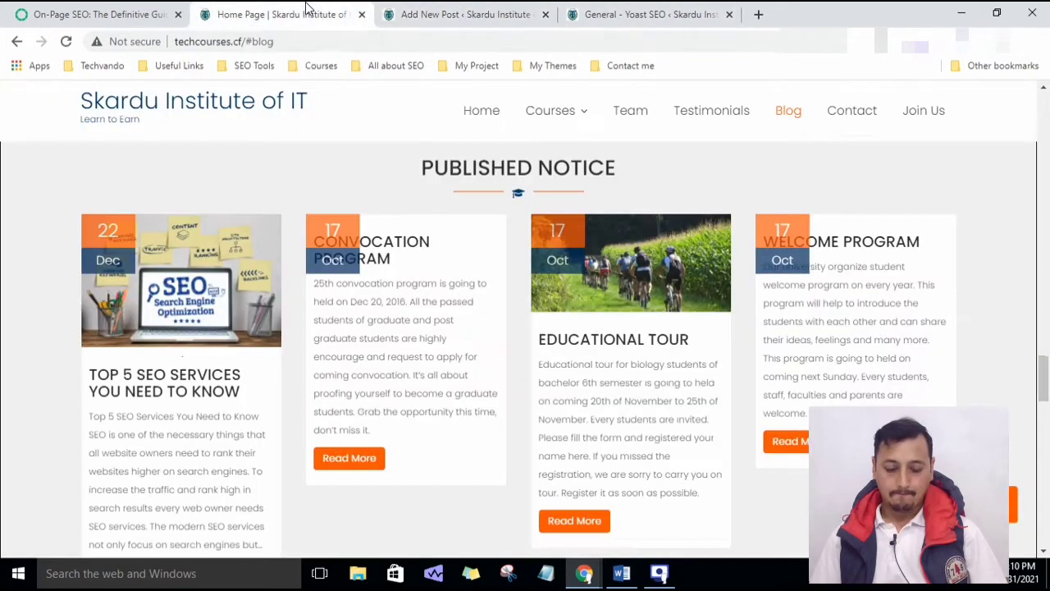
pyautogui.click(169, 377)
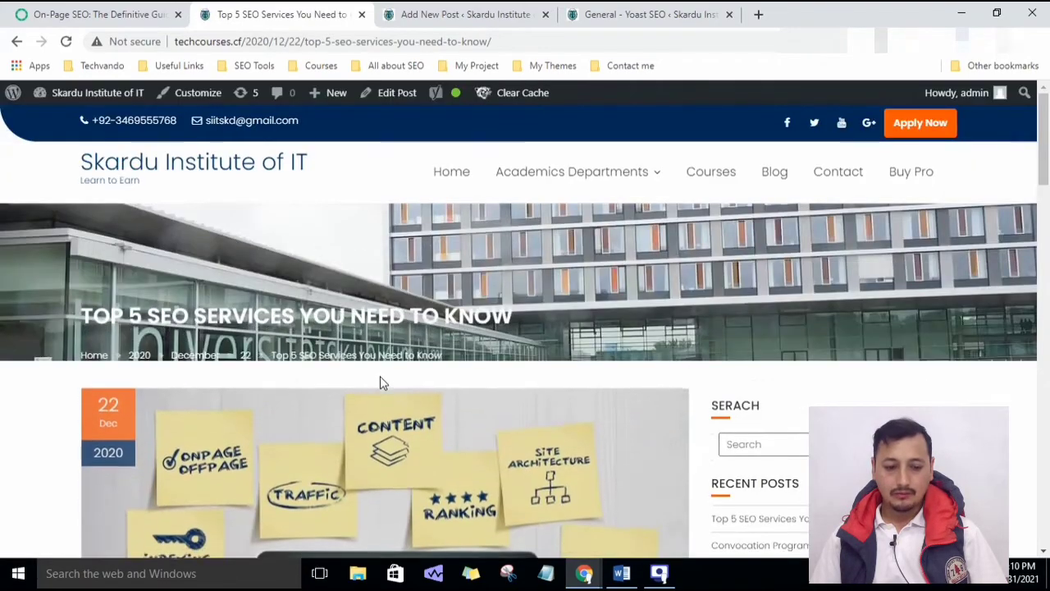
pyautogui.scroll(-10, 380, 383)
pyautogui.scroll(4, 382, 400)
pyautogui.scroll(6, 382, 400)
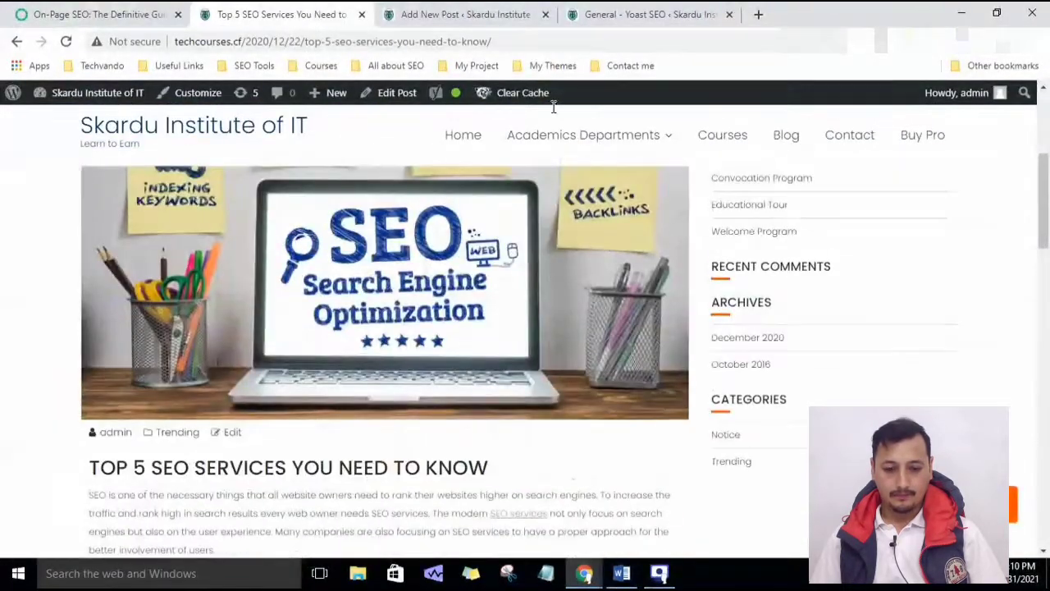
pyautogui.click(503, 41)
pyautogui.hotkey('ctrl', 'c')
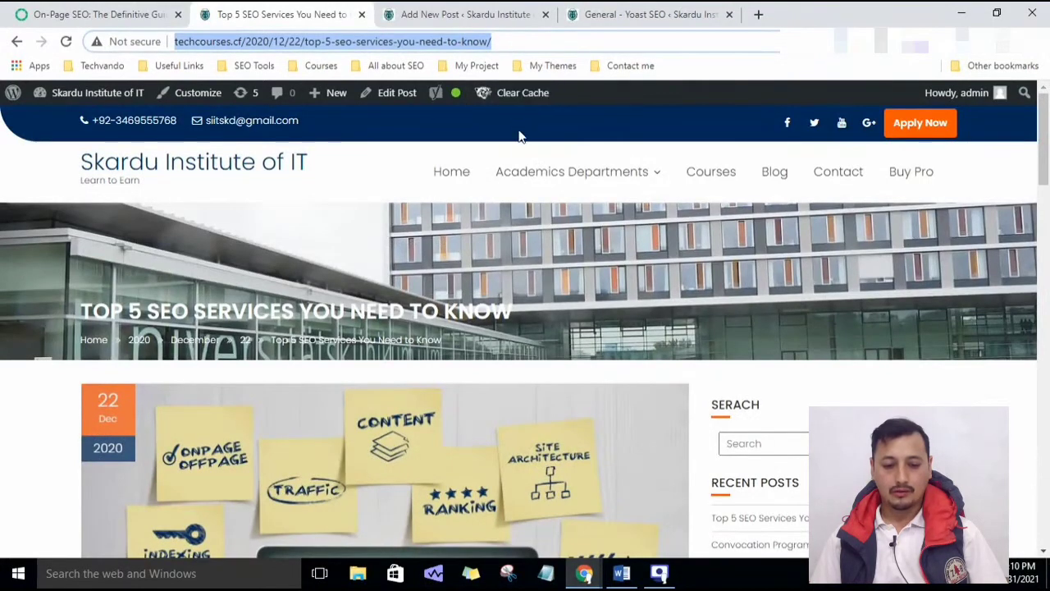
# - Link "SEO agencies" in the sentence "SEO agencies play an integral role" to the copied address of the "Top 5 SEO Services You Need to Know" post
pyautogui.click(631, 9)
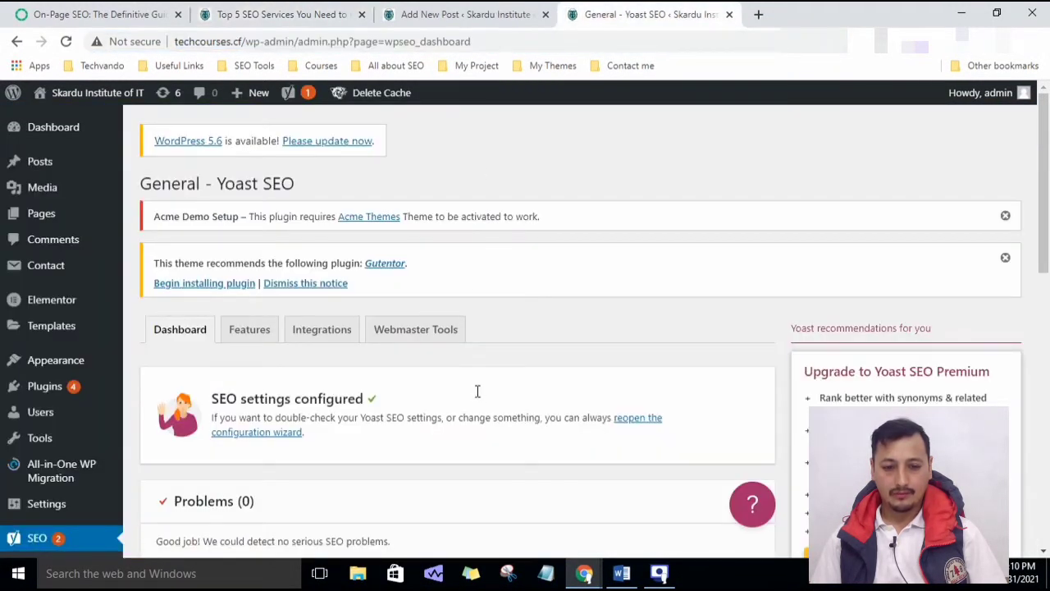
pyautogui.hotkey('ctrl', 'shift', 'Tab')
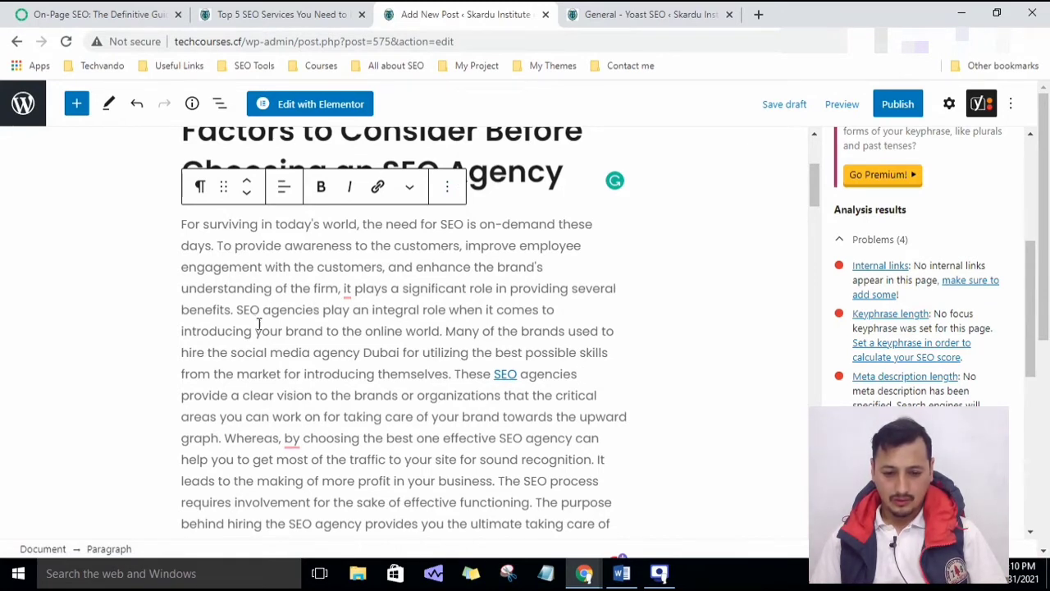
pyautogui.moveTo(320, 310); pyautogui.dragTo(237, 311)
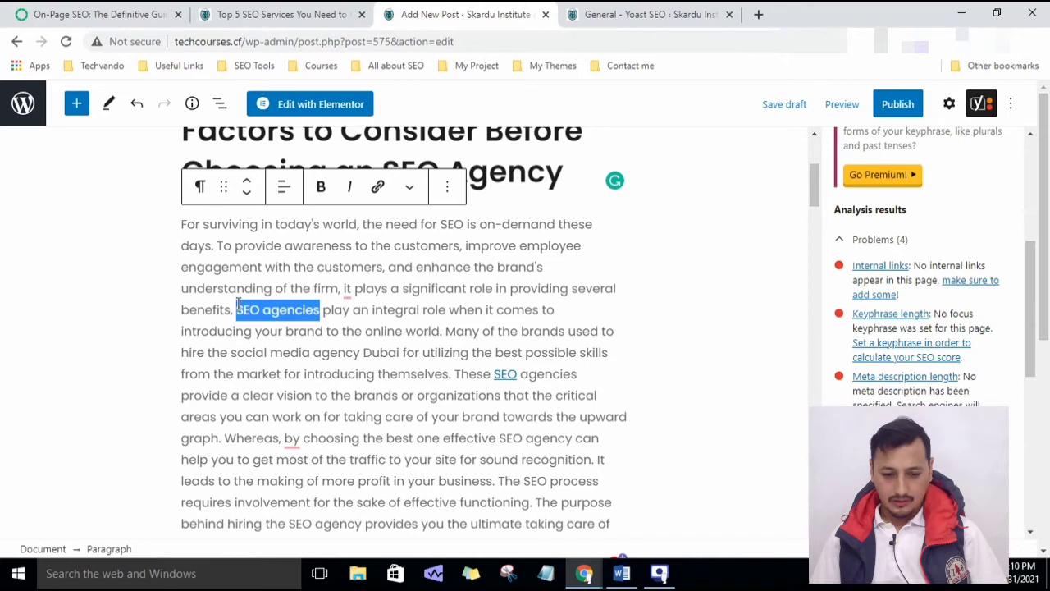
pyautogui.hotkey('ctrl', 'k')
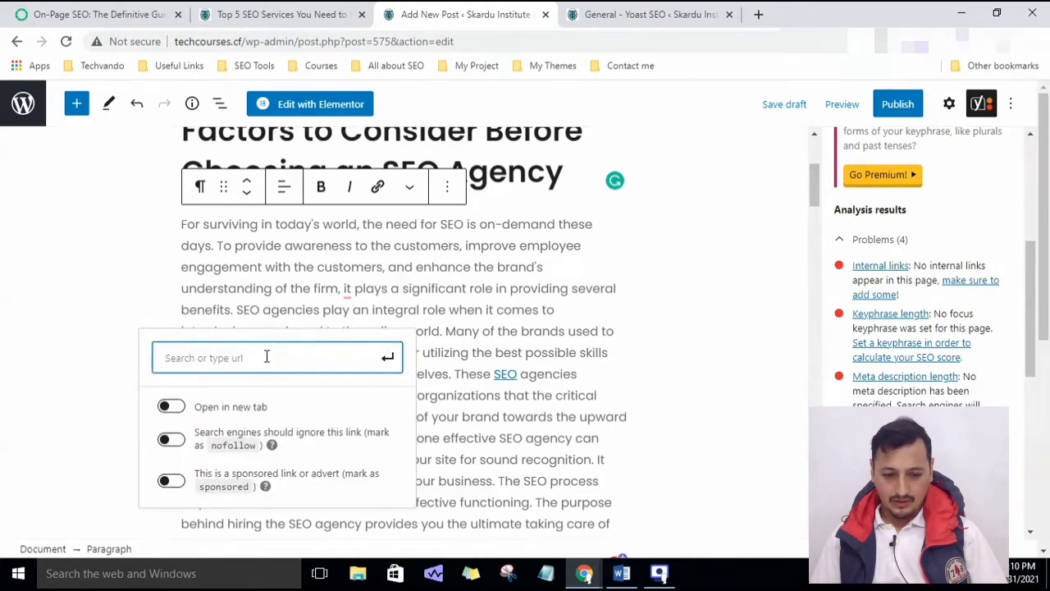
pyautogui.hotkey('ctrl', 'v')
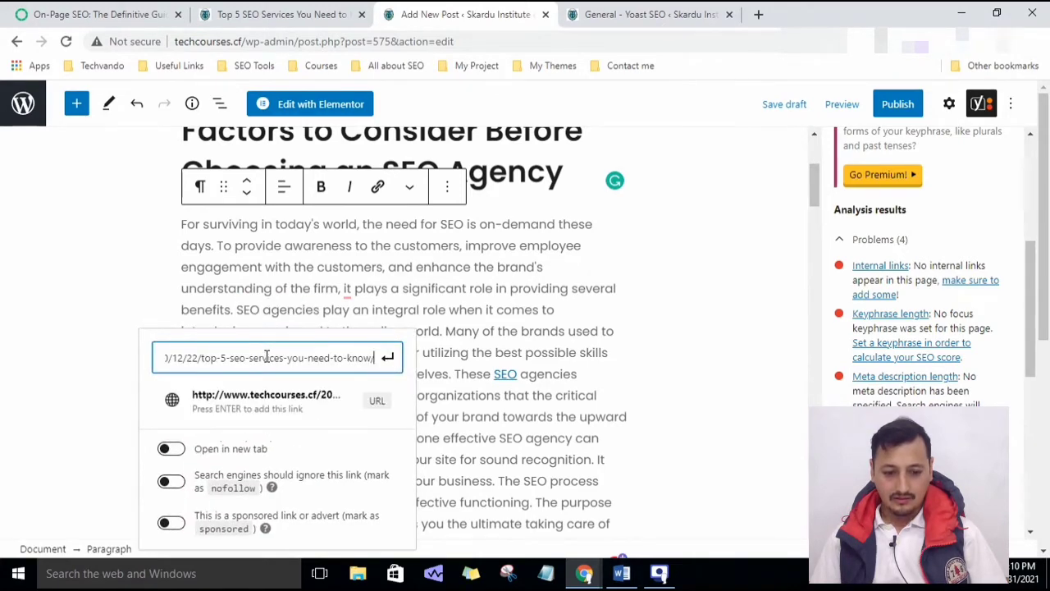
pyautogui.click(380, 408)
# - Check the internal links result in the Yoast SEO analysis and the new link on "SEO agencies" in the introduction
pyautogui.scroll(-3, 380, 408)
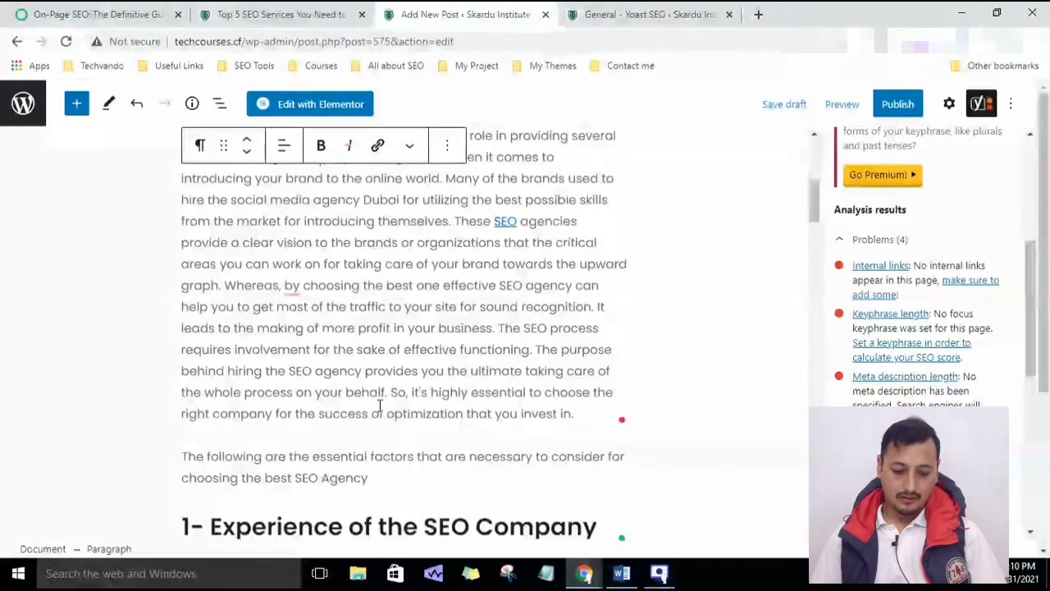
pyautogui.scroll(-3, 910, 328)
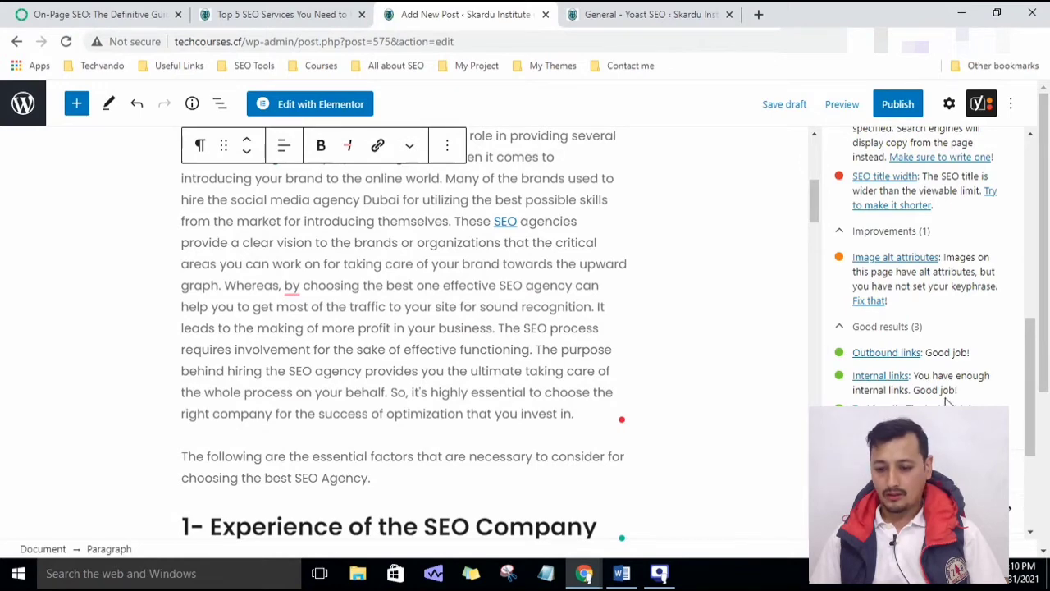
pyautogui.scroll(3, 863, 387)
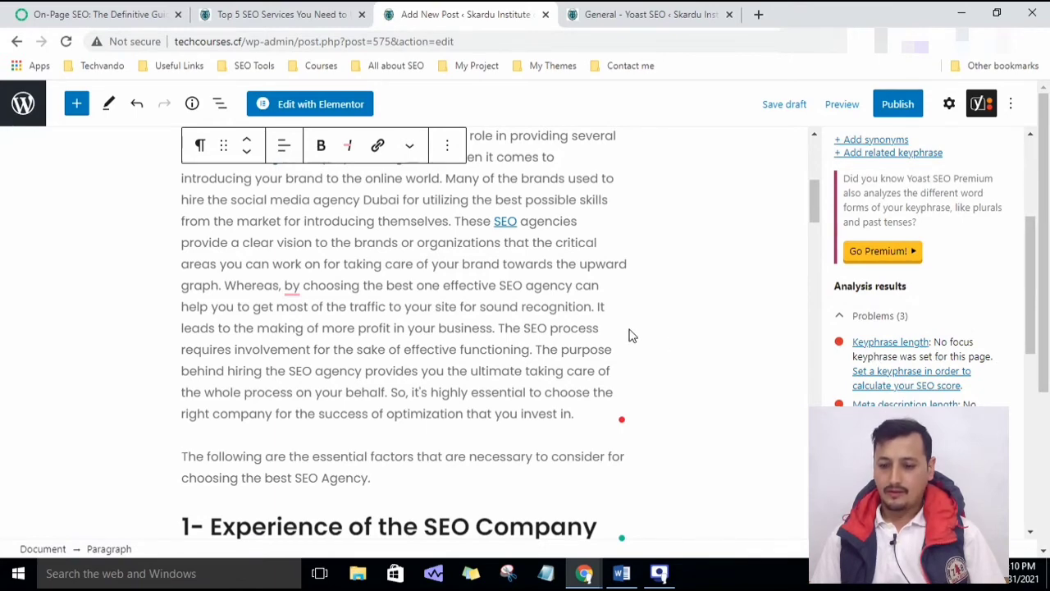
pyautogui.scroll(2, 538, 331)
pyautogui.click(320, 310)
pyautogui.scroll(2, 320, 309)
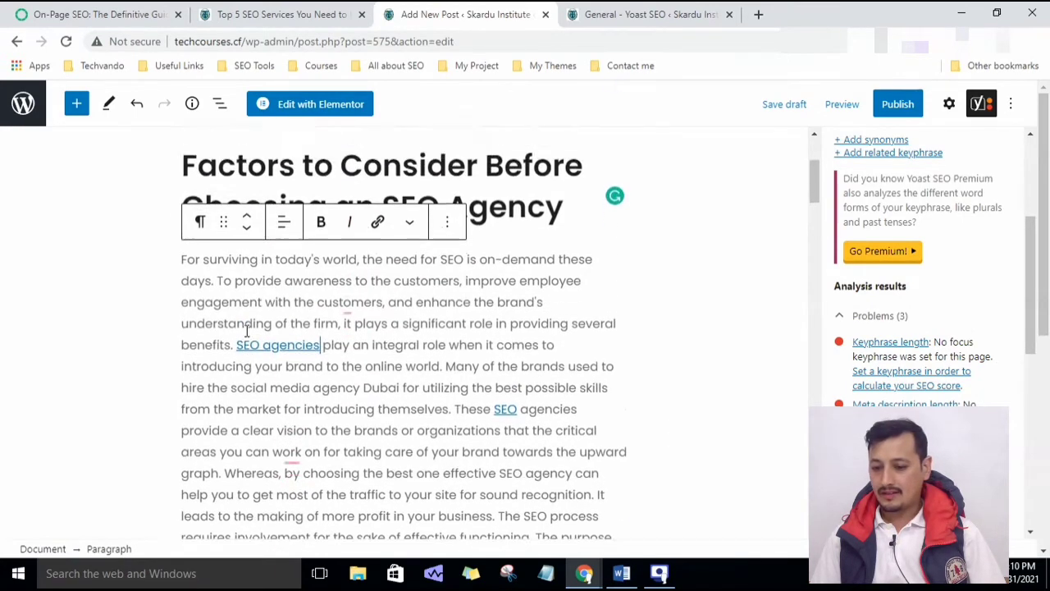
pyautogui.scroll(-2, 355, 379)
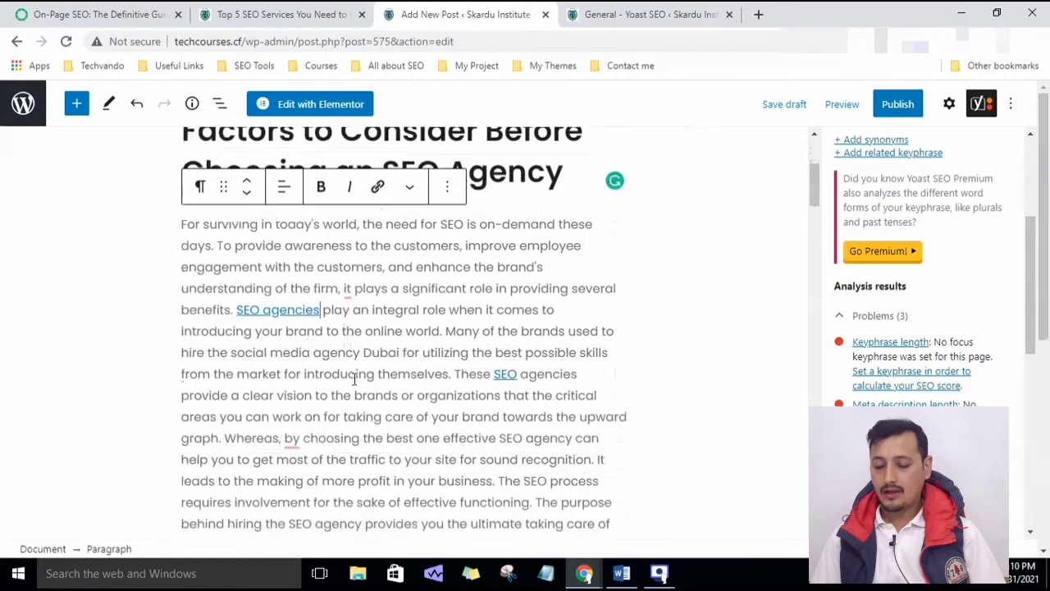
pyautogui.click(284, 310)
pyautogui.click(469, 310)
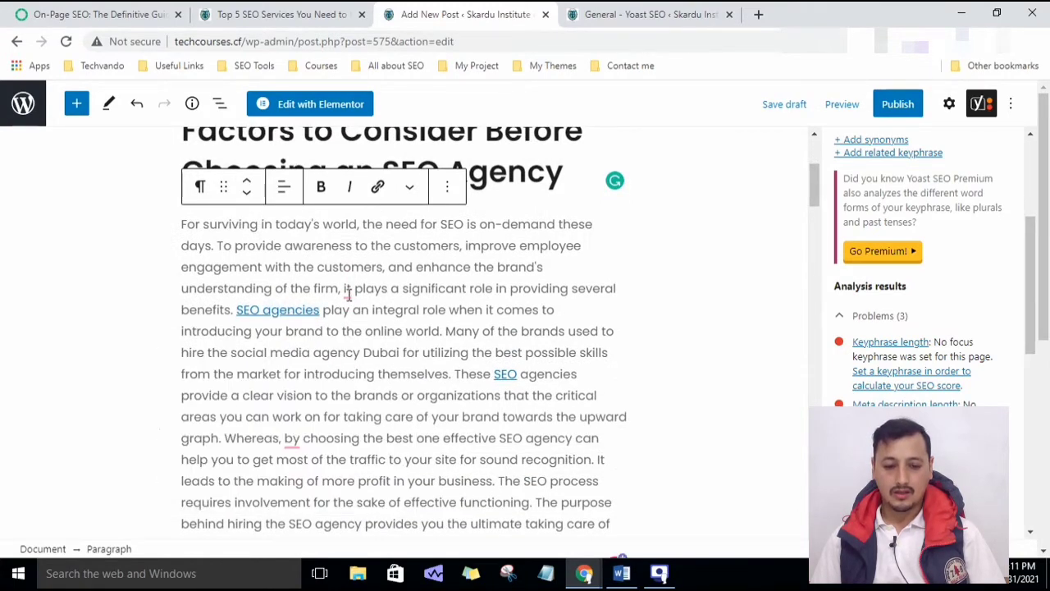
# - Apply the Grammarly correction that removes "it" before "plays a significant role" in the introduction
pyautogui.click(496, 287)
pyautogui.moveTo(347, 293)
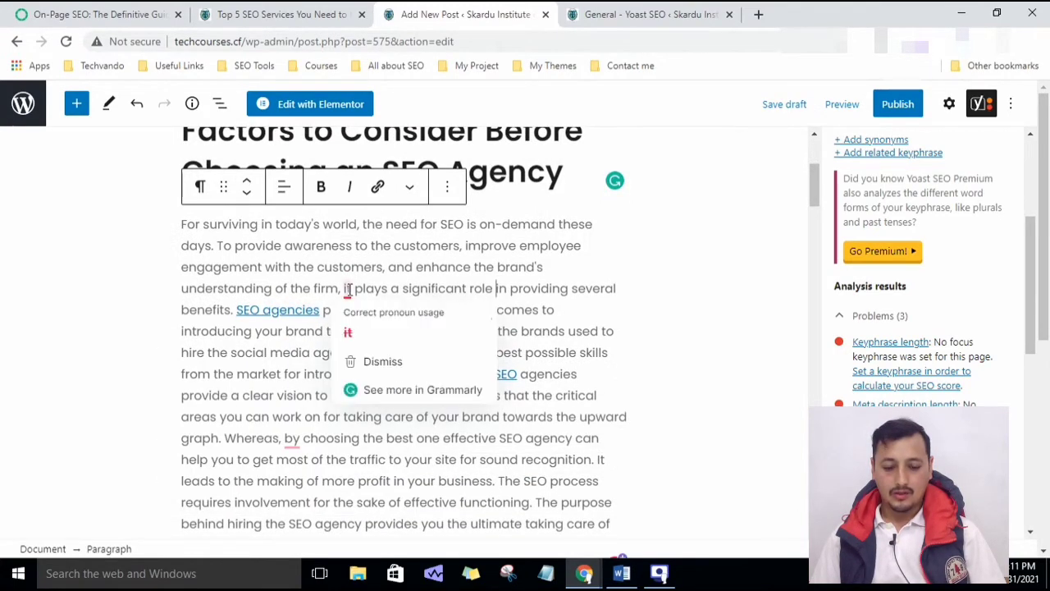
pyautogui.click(348, 331)
# - Try the Grammarly correction that removes "by" before "choosing the best one" in the introduction, and undo it
pyautogui.moveTo(292, 443)
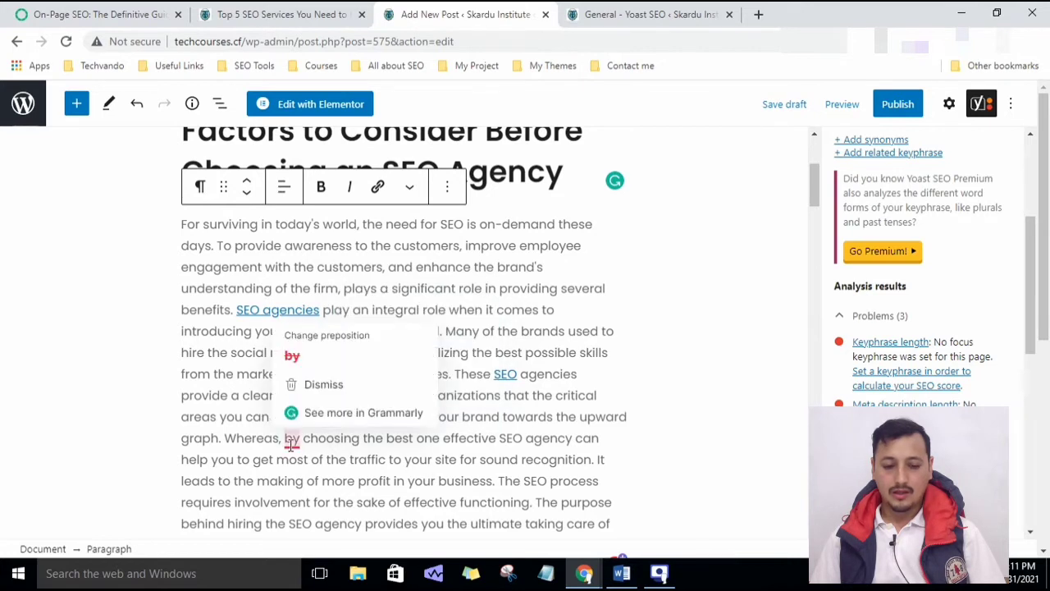
pyautogui.click(292, 356)
pyautogui.moveTo(322, 309); pyautogui.dragTo(238, 307)
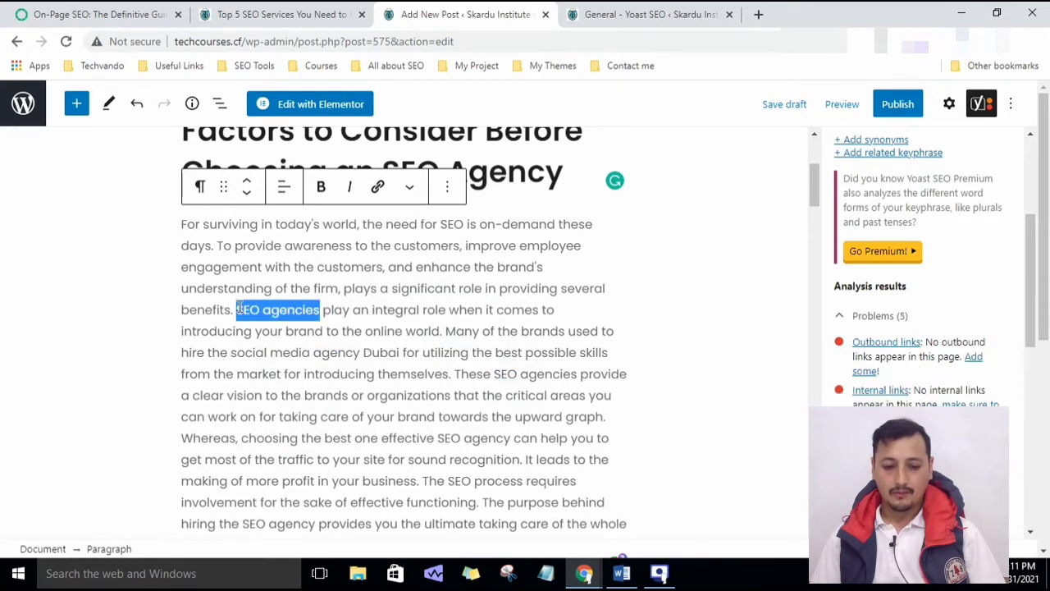
pyautogui.click(372, 312)
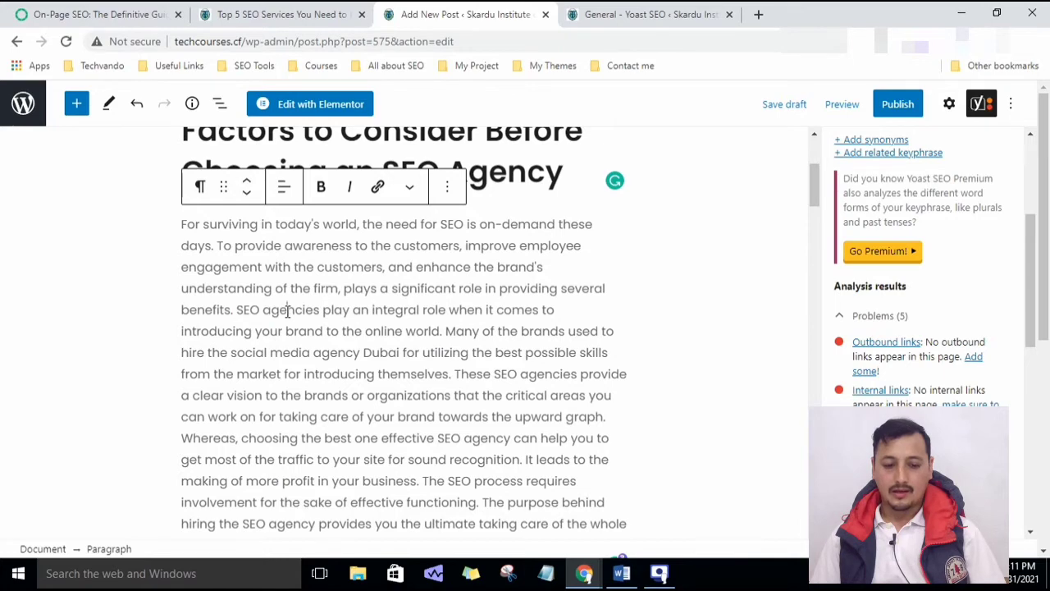
pyautogui.hotkey('ctrl', 'z')
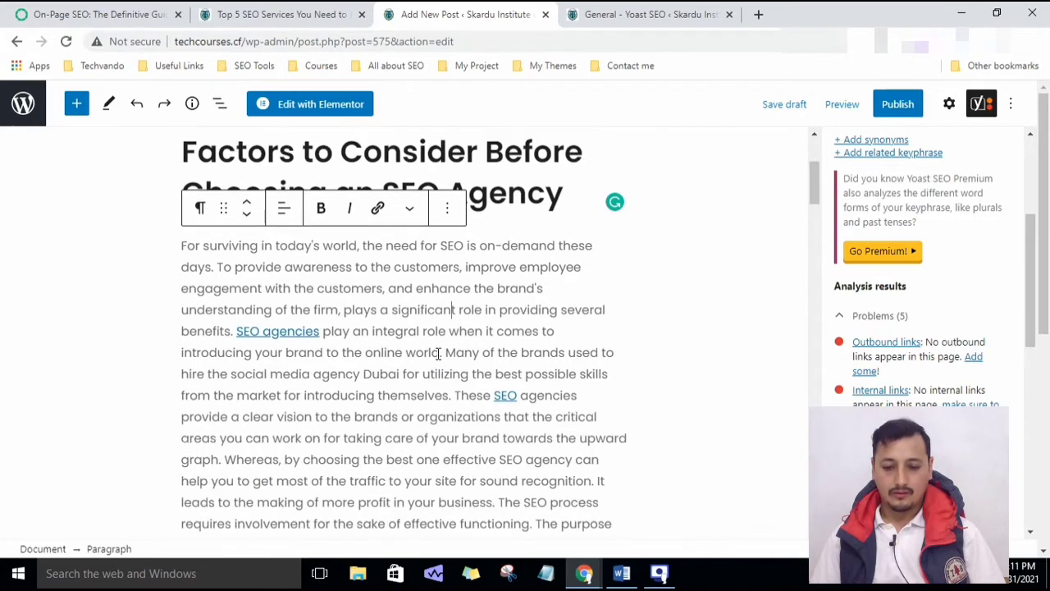
# - Inspect the link address on "SEO agencies" in the introduction
pyautogui.scroll(-1, 440, 353)
pyautogui.click(307, 254)
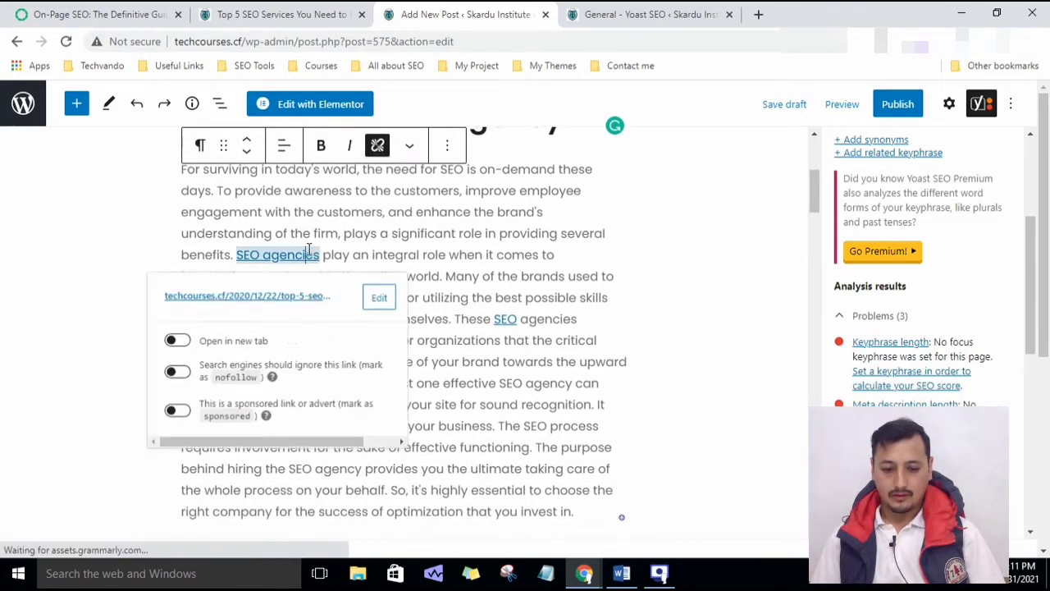
pyautogui.click(437, 254)
pyautogui.moveTo(321, 255); pyautogui.dragTo(238, 254)
pyautogui.click(525, 297)
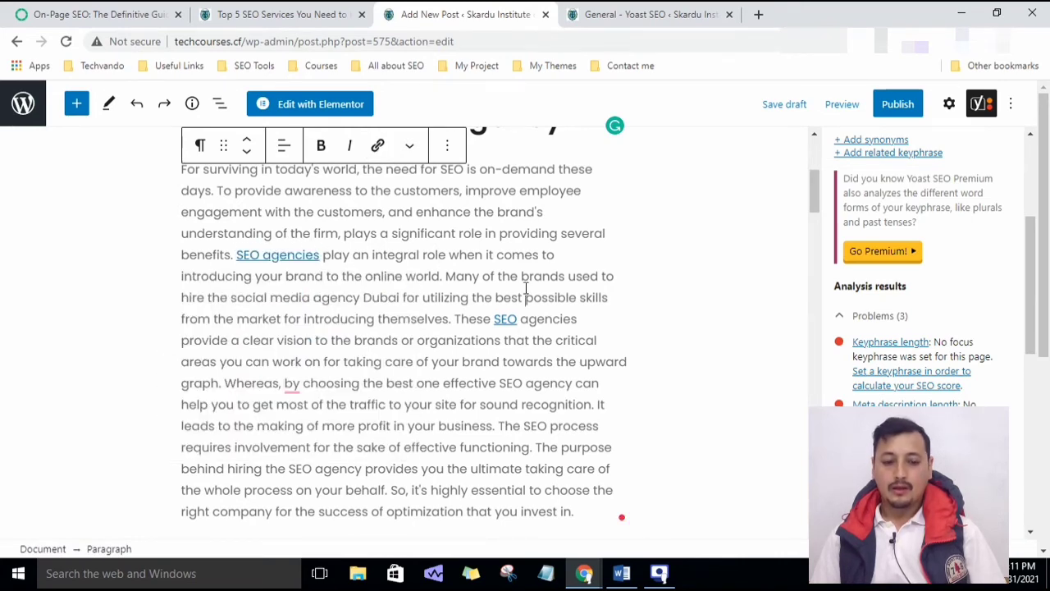
# - Copy "SEO Agency" from the H1 heading and set it as the Yoast focus keyphrase
pyautogui.scroll(3, 525, 312)
pyautogui.click(533, 354)
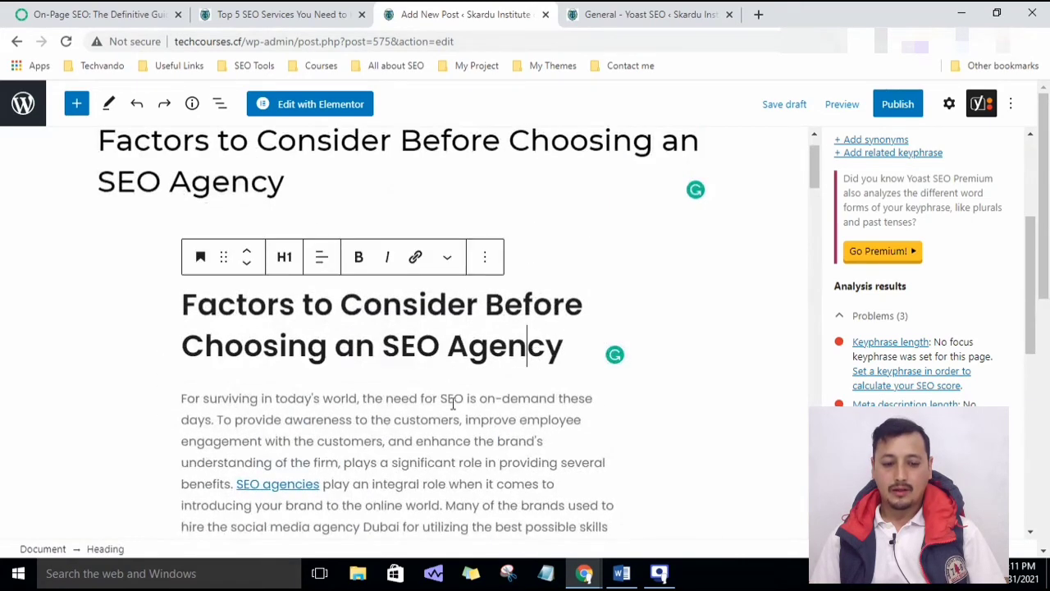
pyautogui.moveTo(566, 346); pyautogui.dragTo(383, 339)
pyautogui.rightClick(384, 340)
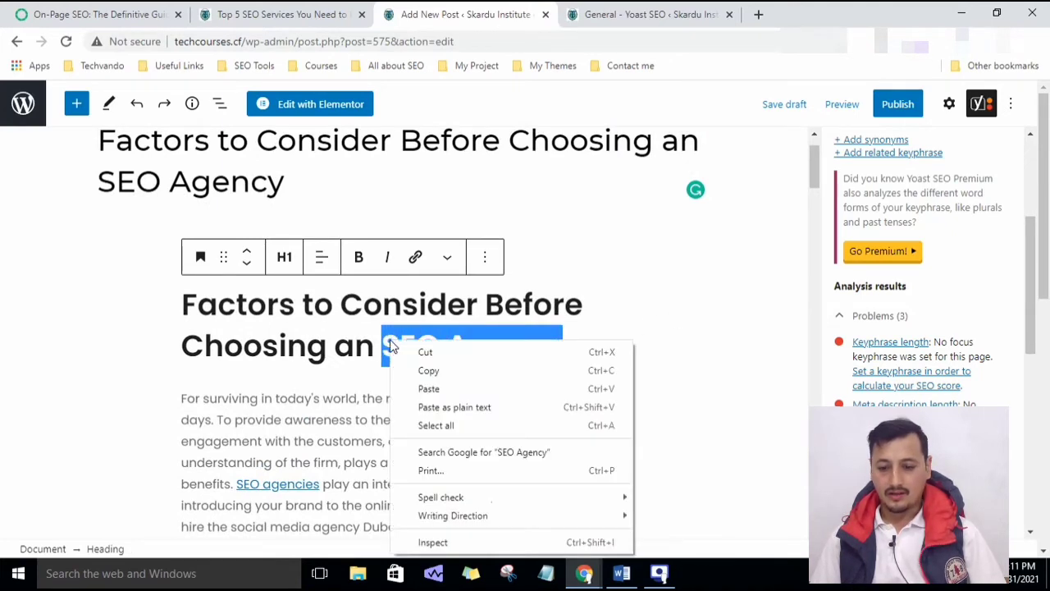
pyautogui.click(421, 371)
pyautogui.click(482, 419)
pyautogui.scroll(5, 919, 287)
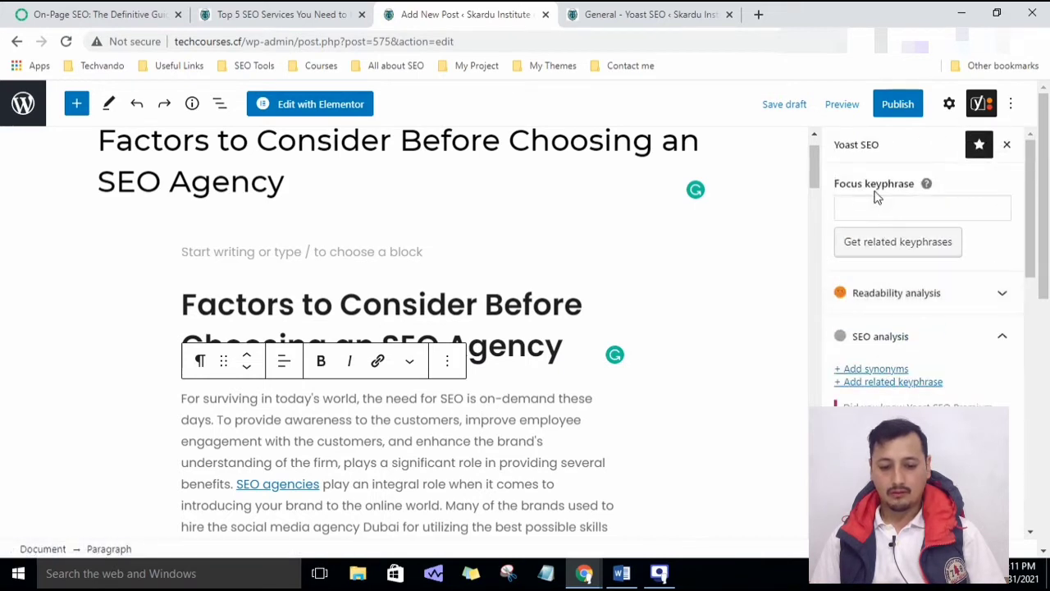
pyautogui.click(877, 212)
pyautogui.hotkey('ctrl', 'v')
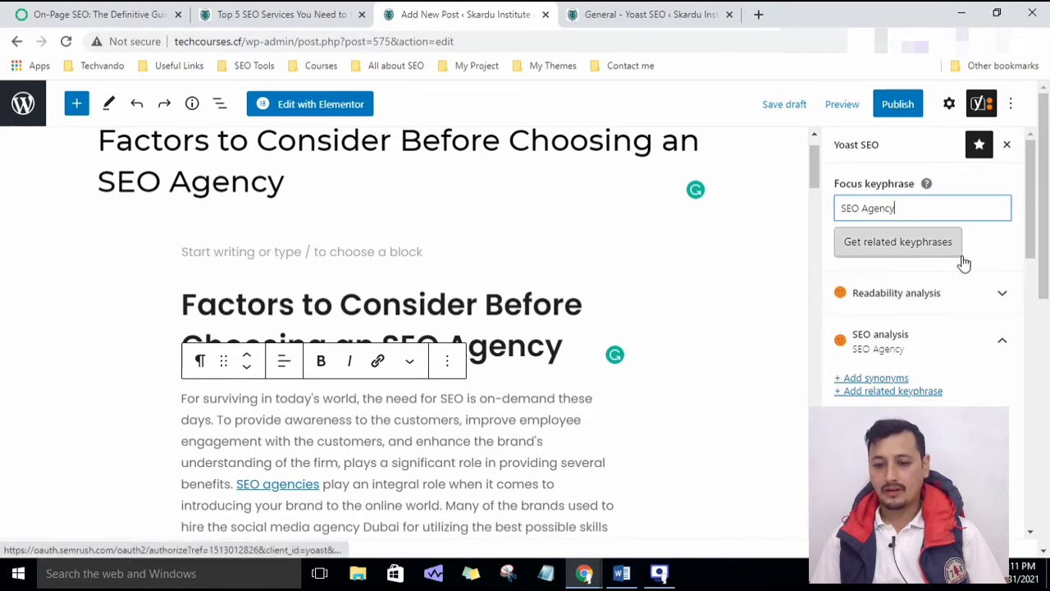
pyautogui.click(988, 247)
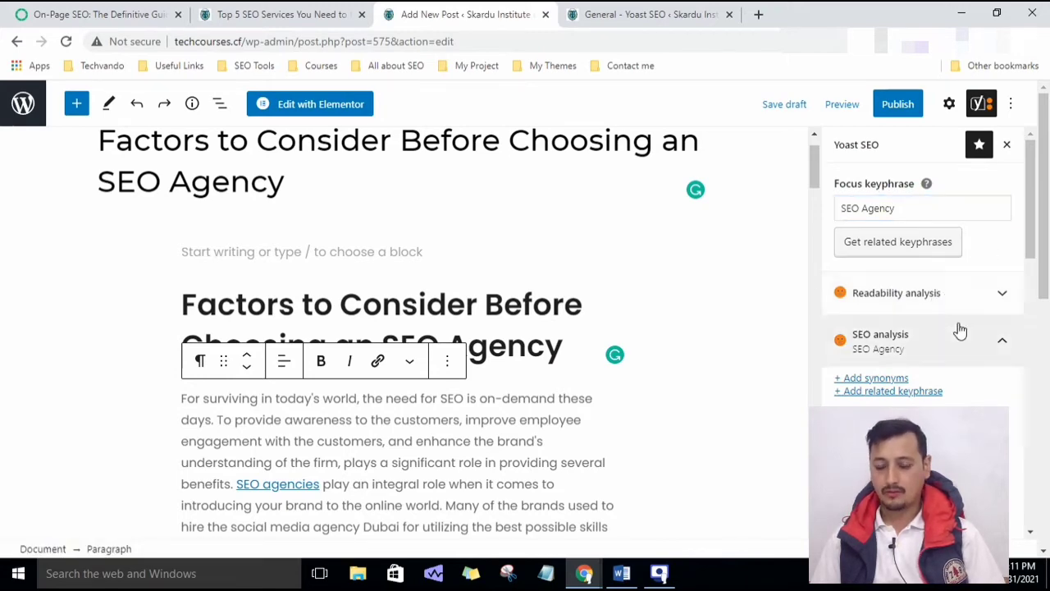
# - Review the Yoast SEO problems, improvements and good results for the focus keyphrase, and compare them with the heading and introduction
pyautogui.scroll(-6, 957, 329)
pyautogui.scroll(-5, 960, 331)
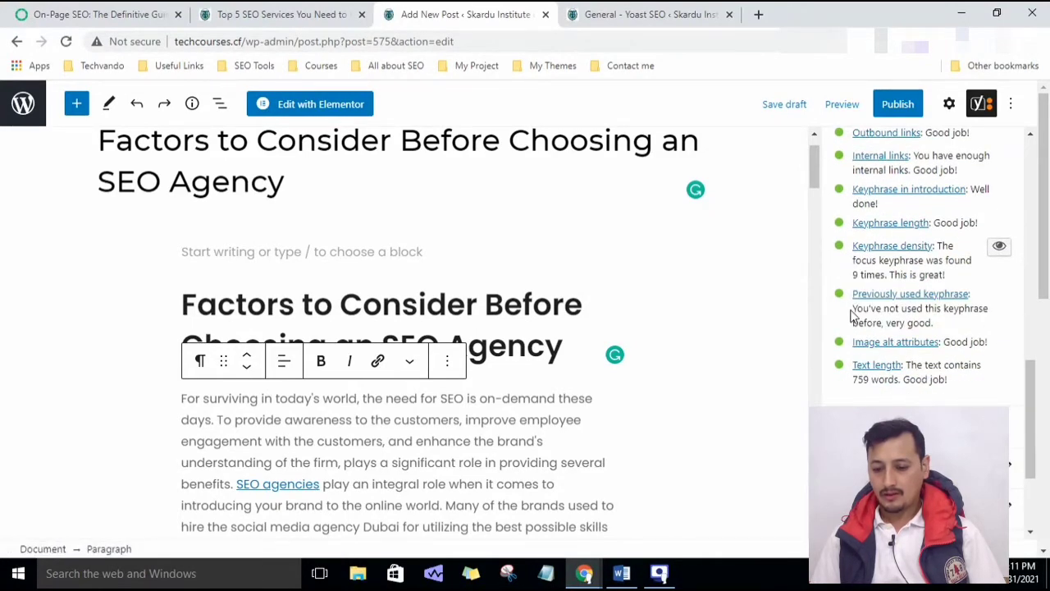
pyautogui.scroll(5, 862, 328)
pyautogui.scroll(3, 873, 322)
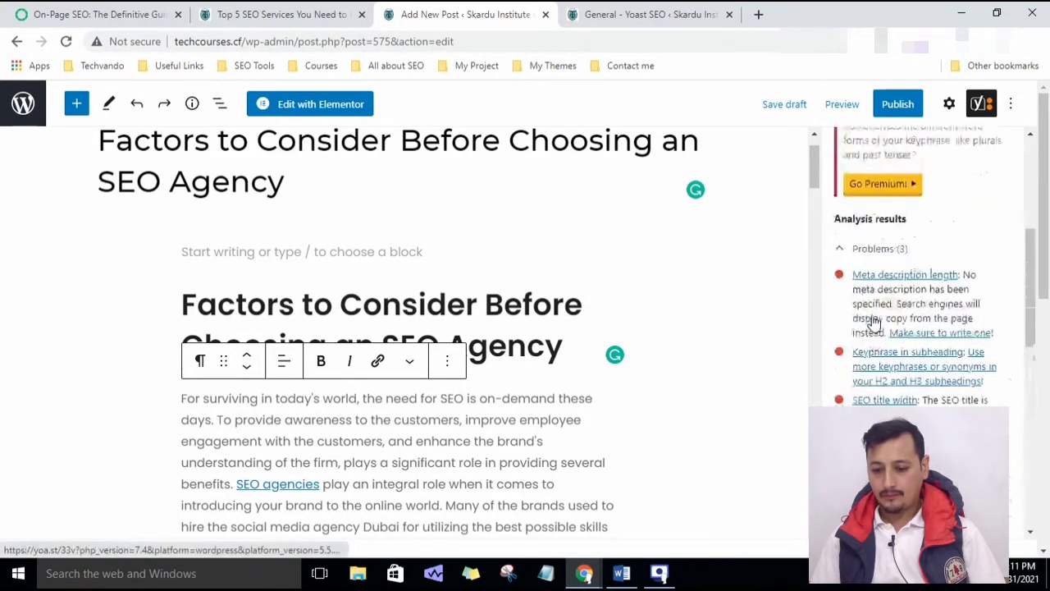
pyautogui.scroll(-7, 873, 345)
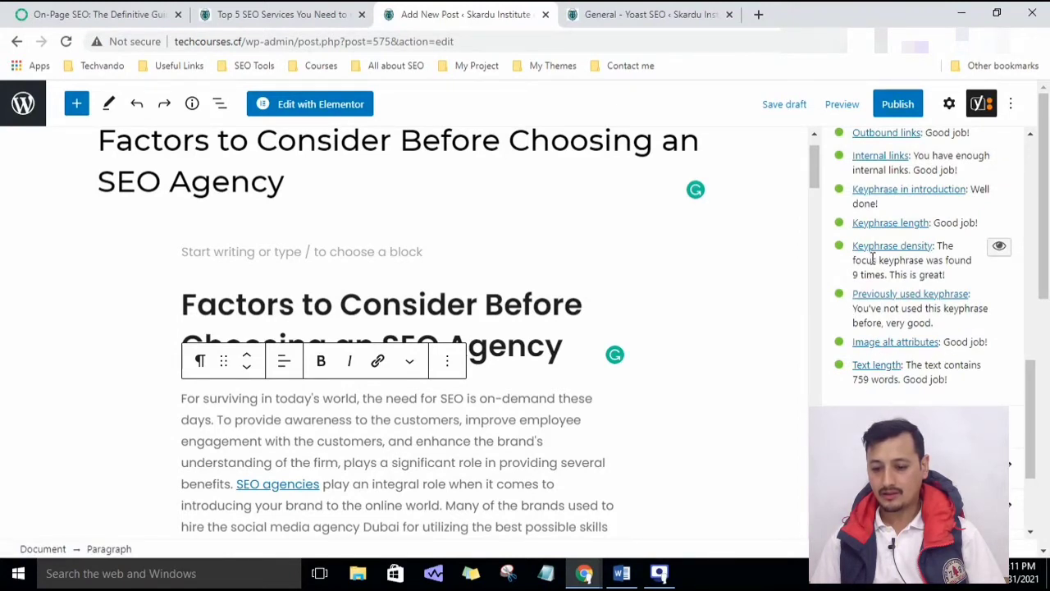
pyautogui.scroll(2, 870, 262)
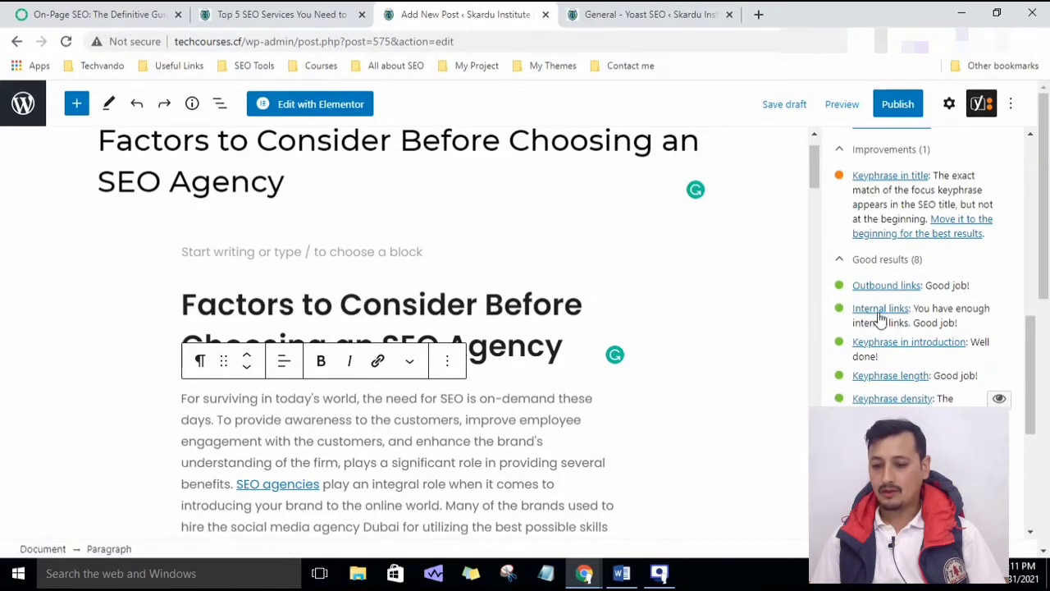
pyautogui.click(459, 307)
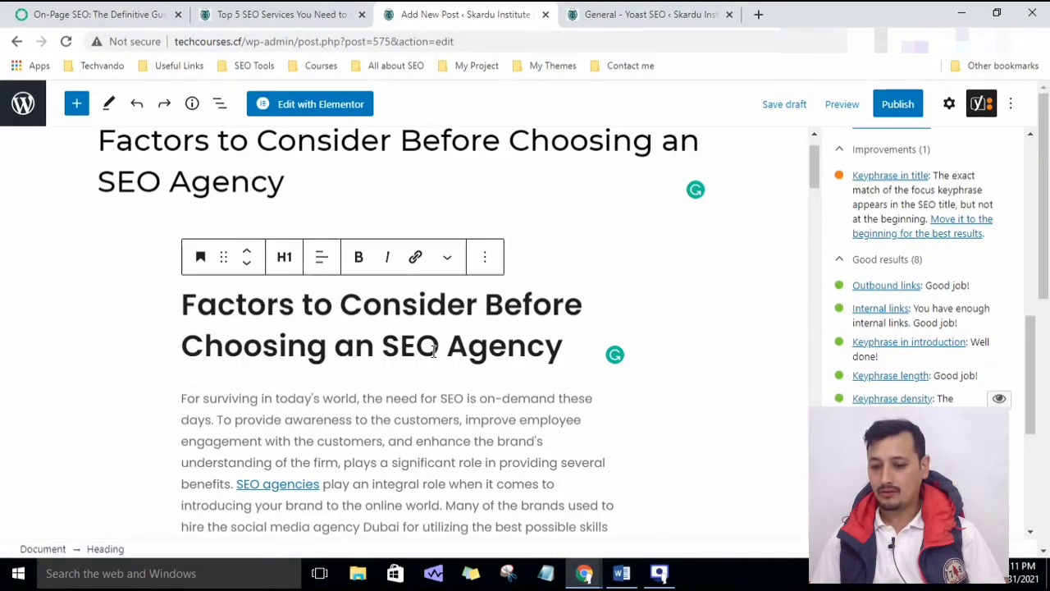
pyautogui.moveTo(397, 344); pyautogui.dragTo(563, 348)
pyautogui.click(478, 413)
pyautogui.scroll(-2, 428, 433)
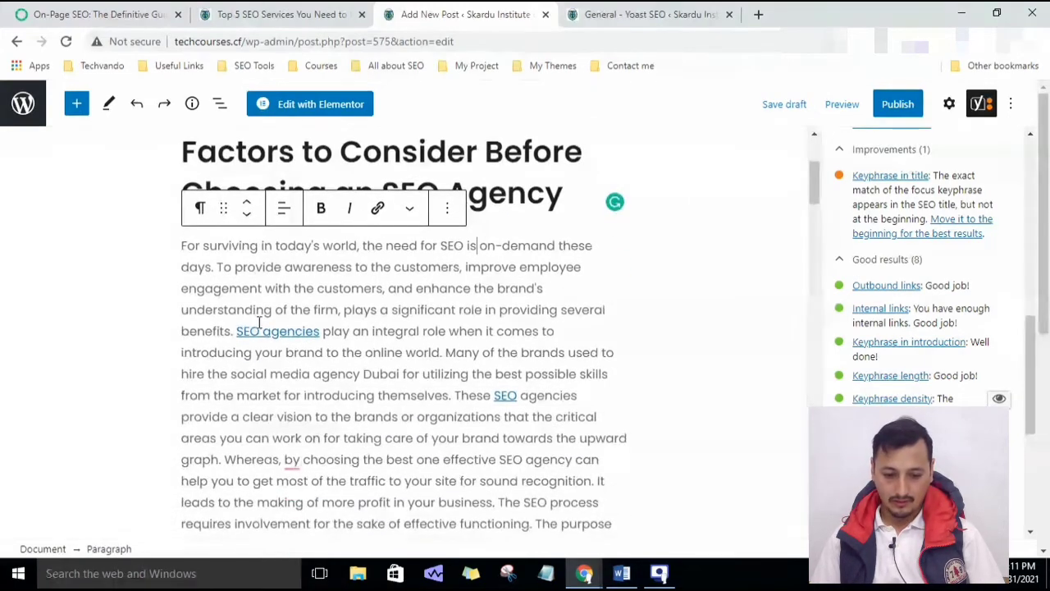
# - Look through the post down to the Yoast Google preview and its SEO title, slug and meta description fields
pyautogui.scroll(-5, 358, 434)
pyautogui.scroll(-8, 357, 431)
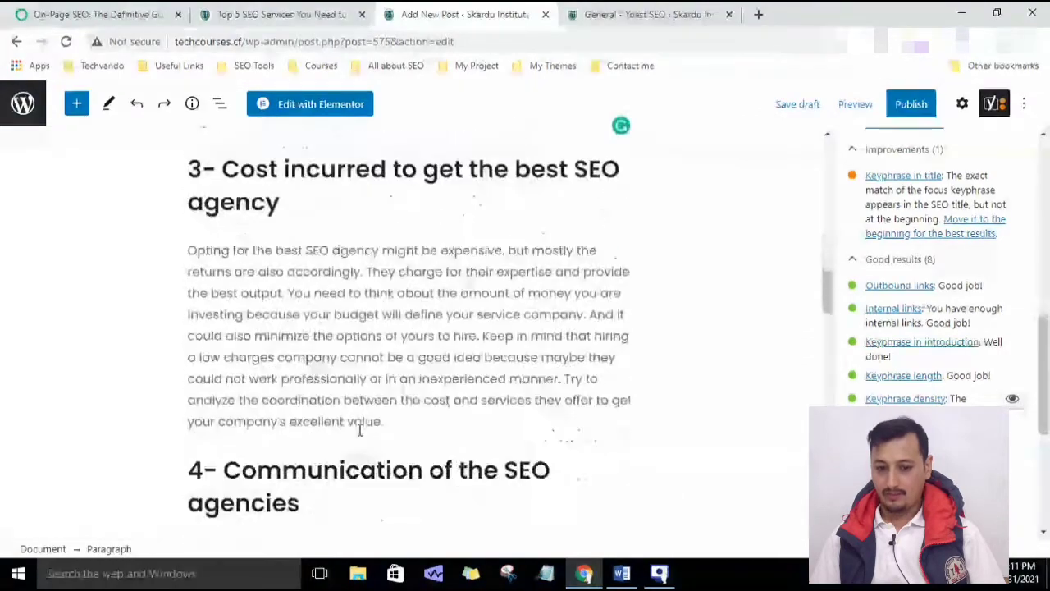
pyautogui.scroll(-3, 510, 331)
pyautogui.scroll(-15, 508, 337)
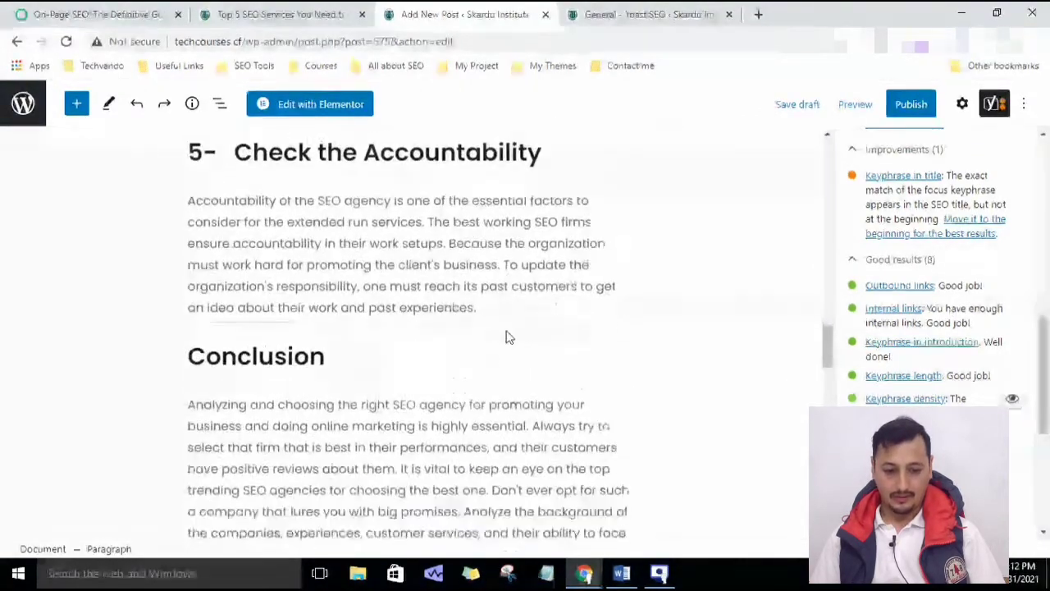
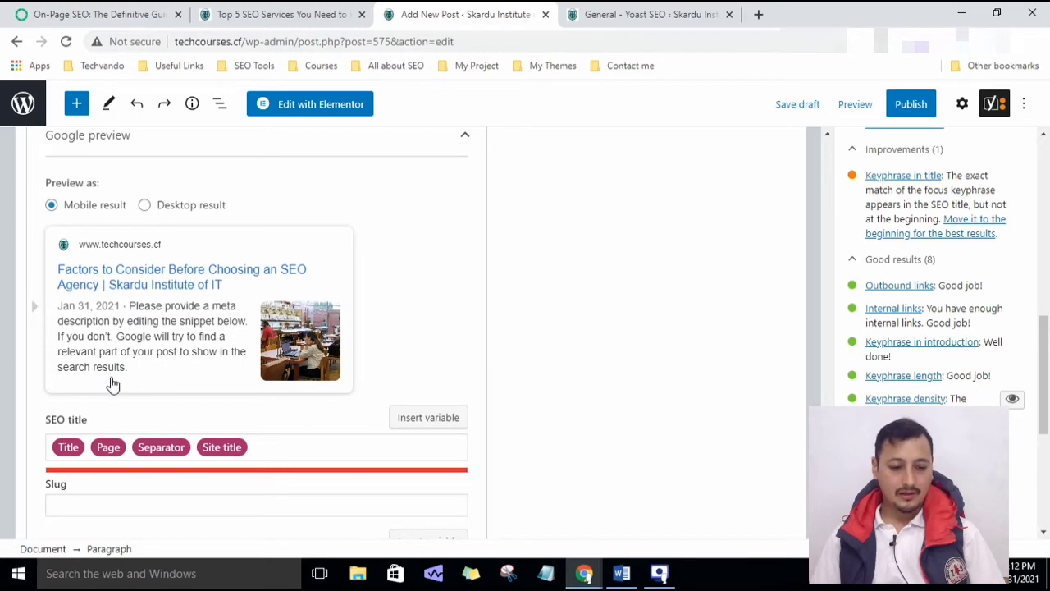
pyautogui.scroll(-5, 113, 384)
pyautogui.scroll(2, 176, 399)
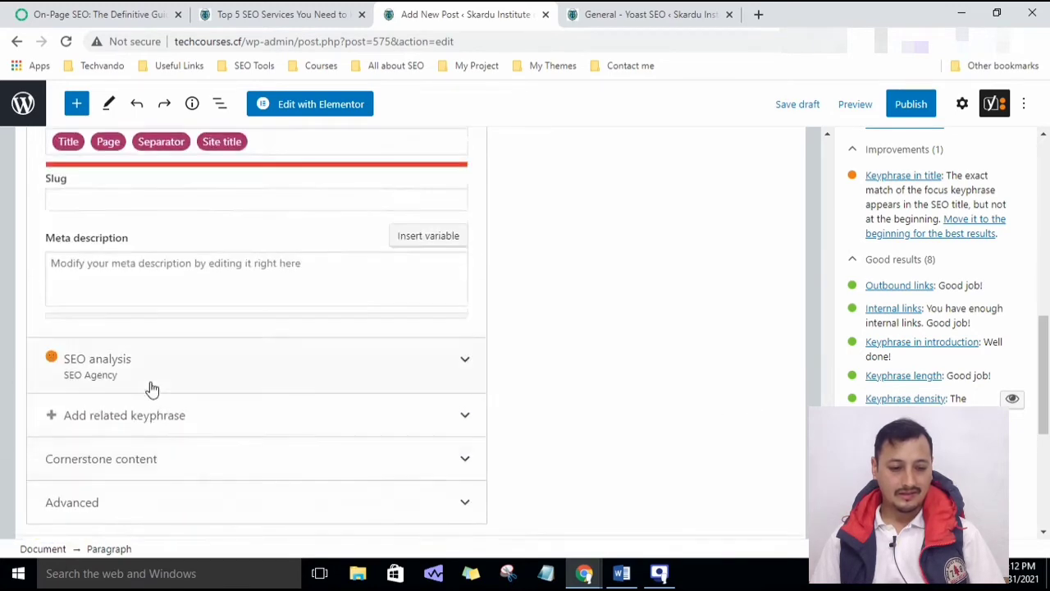
pyautogui.click(107, 277)
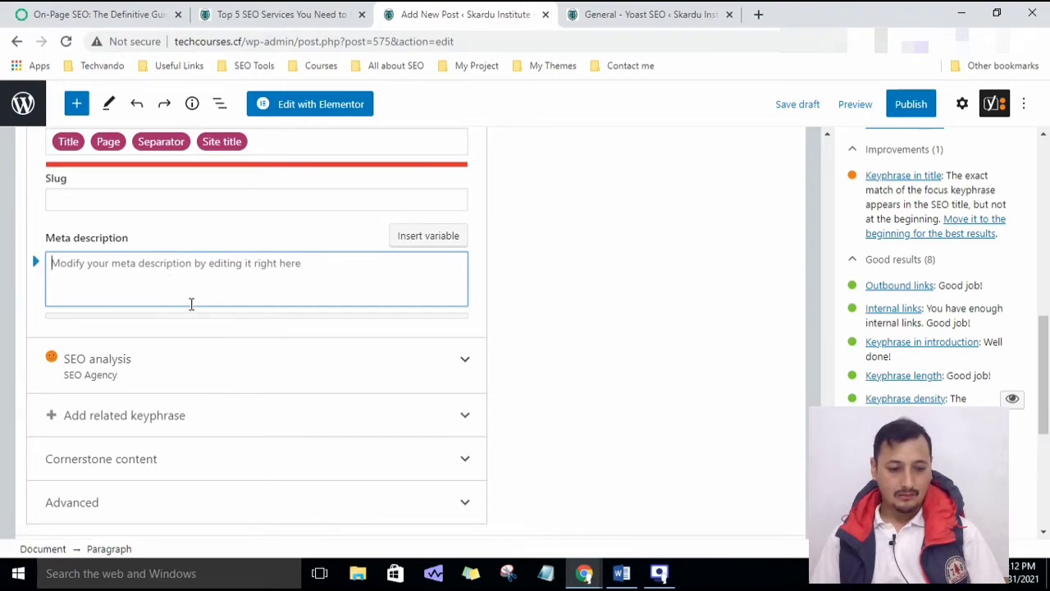
# - Copy the introduction's opening sentences, from "For surviving in today's world" to "the online world.", into the Yoast meta description
pyautogui.scroll(20, 191, 312)
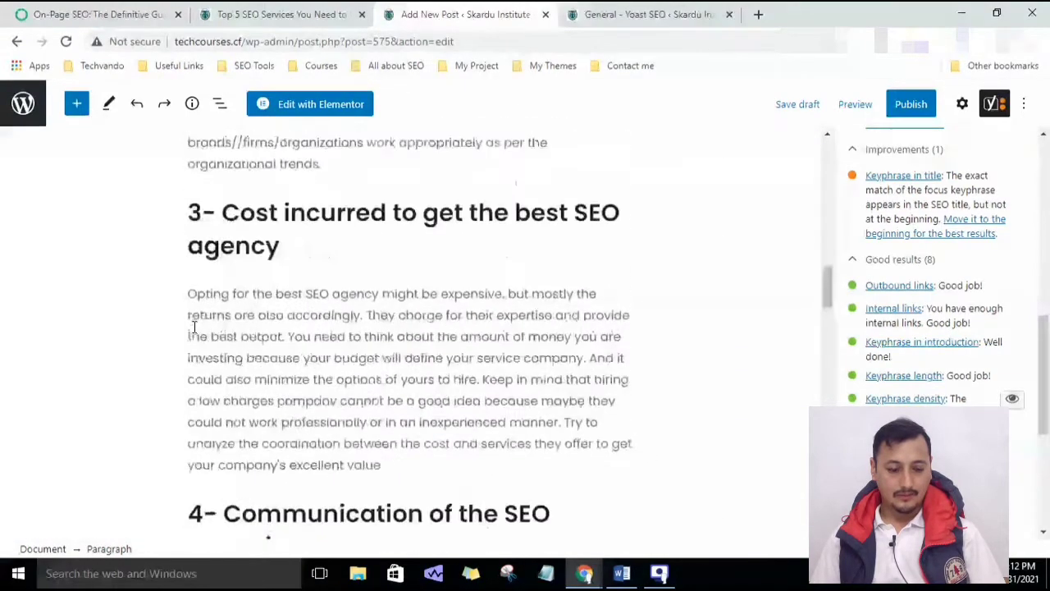
pyautogui.scroll(10, 194, 327)
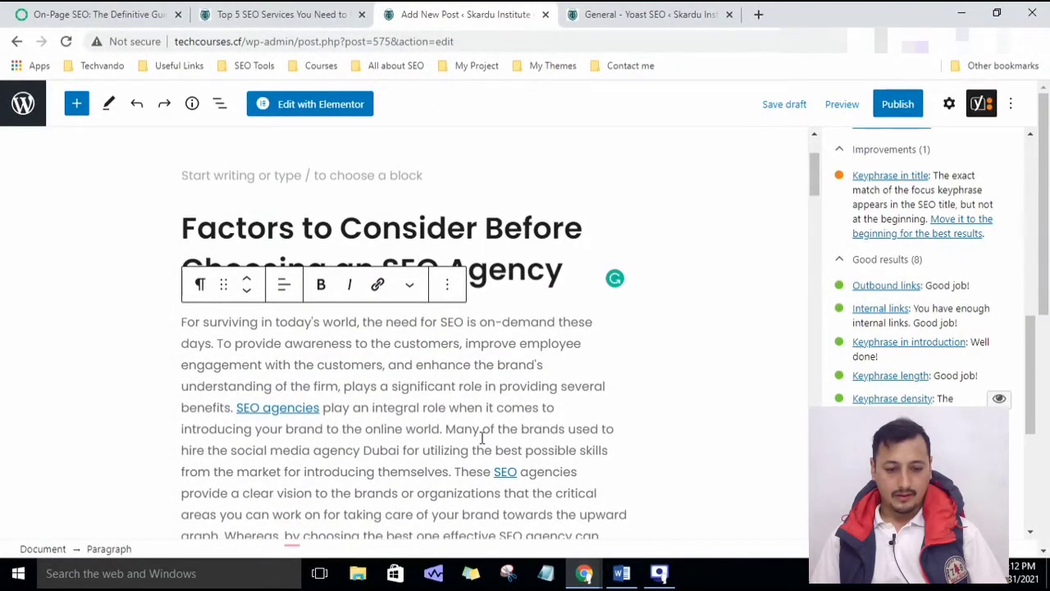
pyautogui.moveTo(447, 428); pyautogui.dragTo(181, 326)
pyautogui.scroll(2, 181, 327)
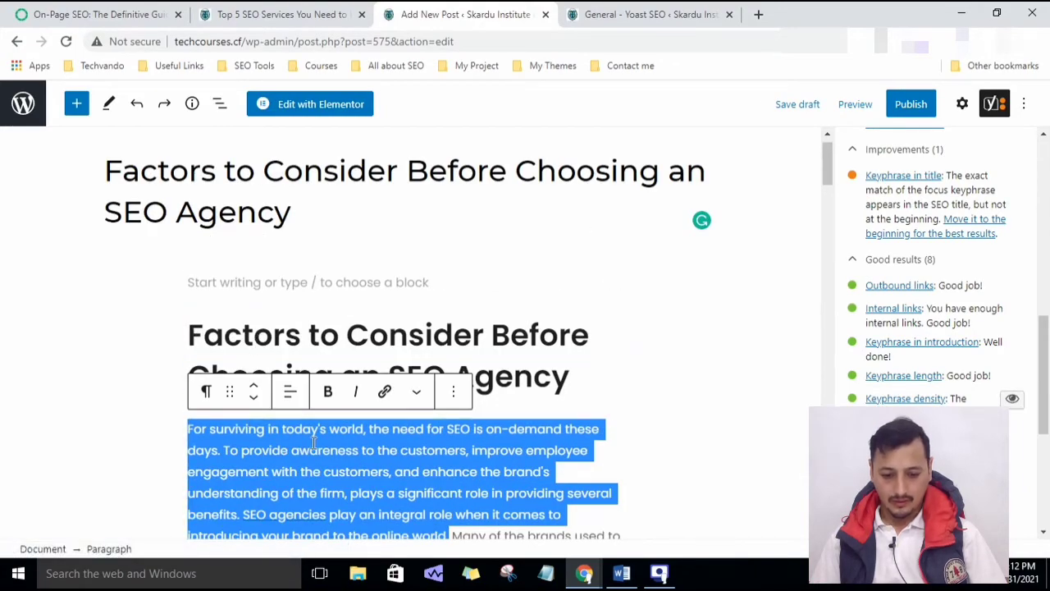
pyautogui.scroll(-10, 312, 444)
pyautogui.scroll(-15, 312, 443)
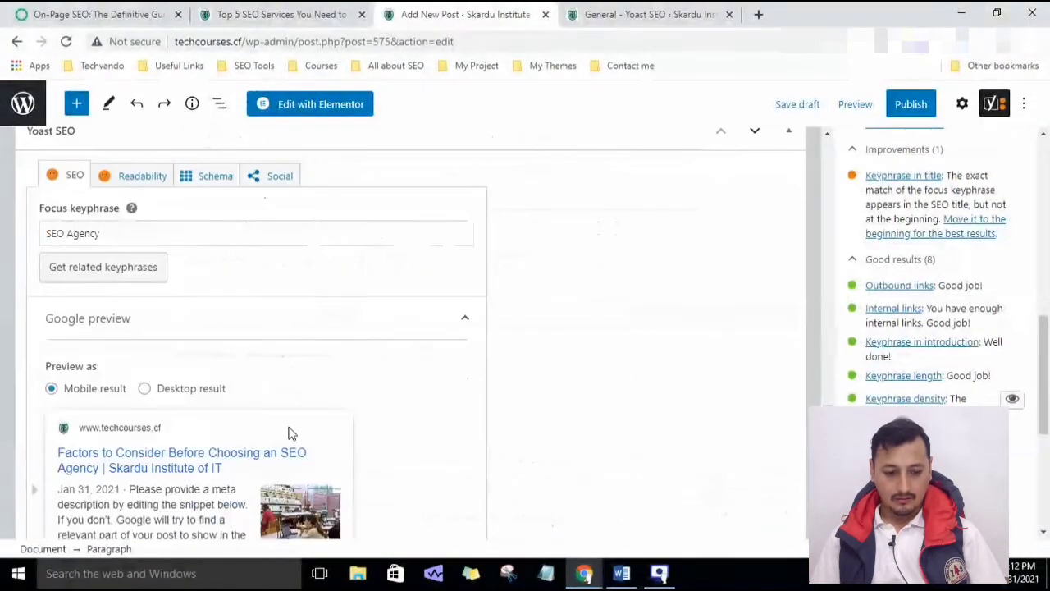
pyautogui.scroll(-5, 106, 408)
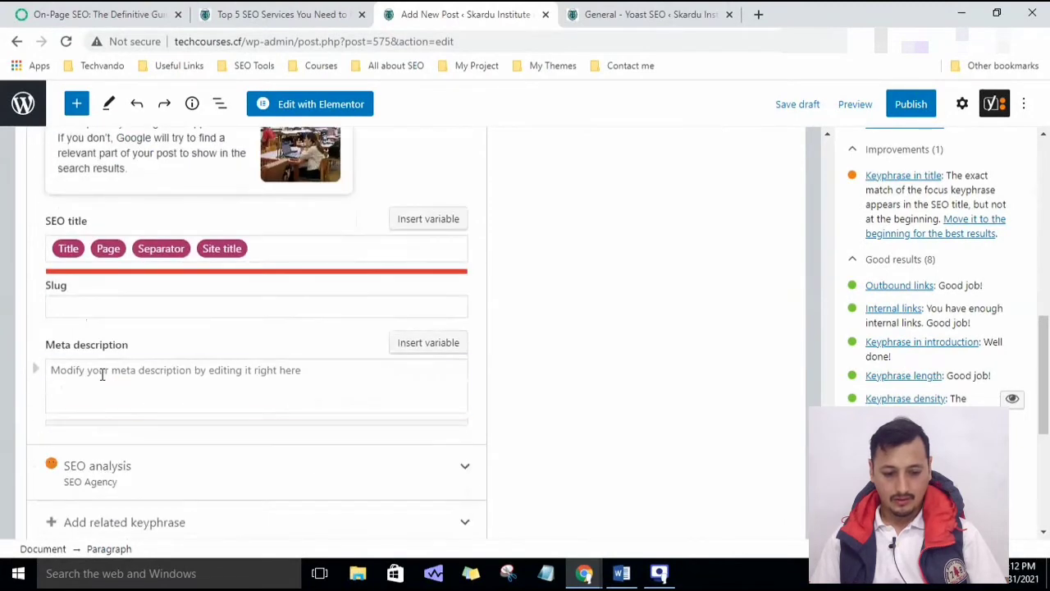
pyautogui.click(103, 374)
pyautogui.write("For surviving in today's world, the need for SEO is on-demand these days. To provide awareness to the customers, improve employee engagement with the customers, and enhance the brand's understanding of the firm, play a significant role in providing several benefits. SEO agencies play an integral role when it comes to introducing your brand to the online world.")
pyautogui.scroll(3, 333, 403)
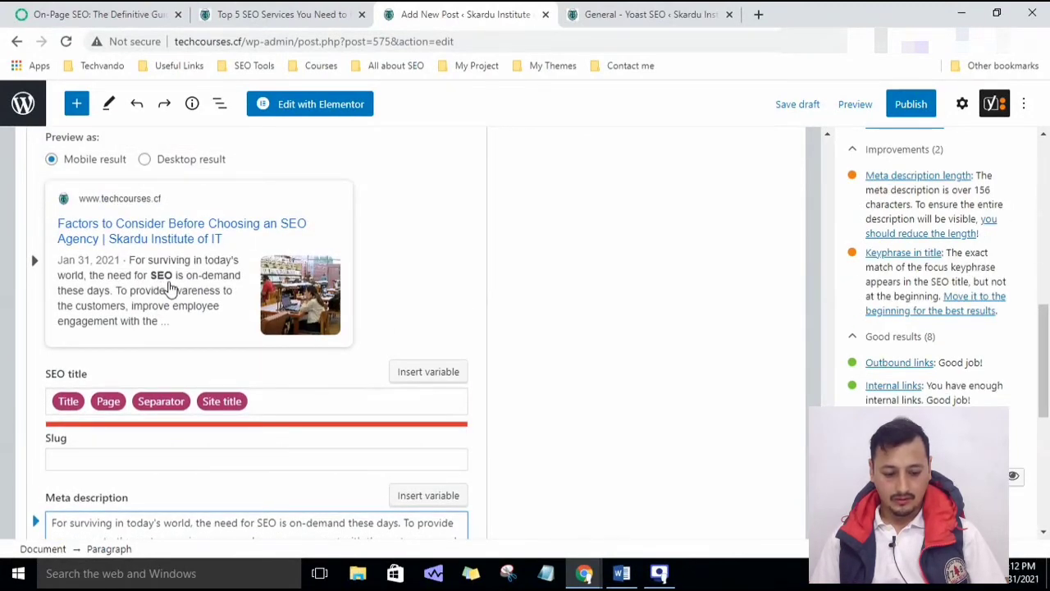
# - Change "SEO agencies" to "SEO agency" in the meta description so it matches the focus keyphrase
pyautogui.scroll(-2, 213, 411)
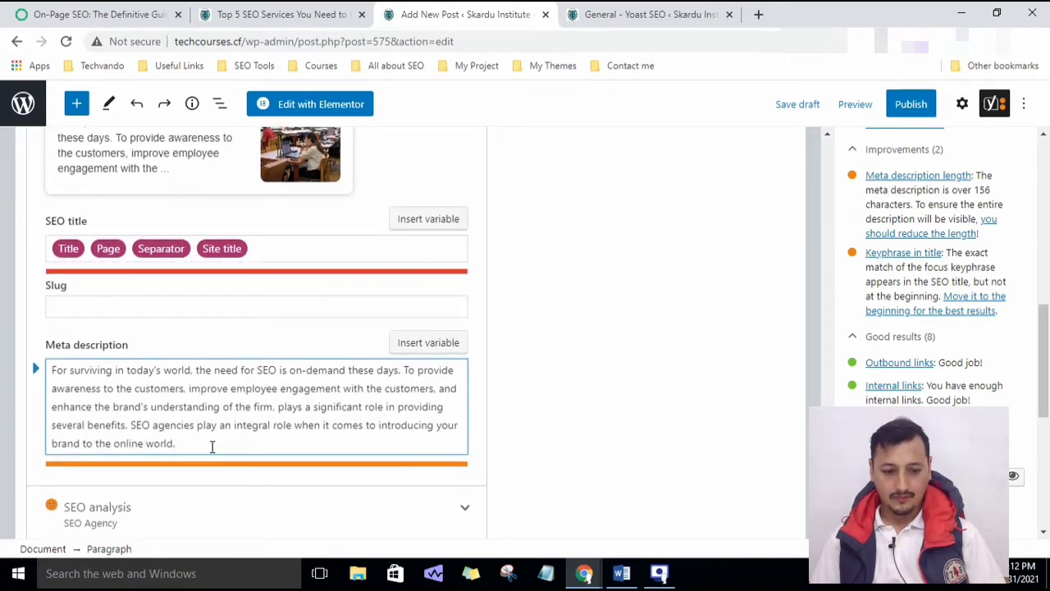
pyautogui.press('BackSpace')
pyautogui.press('BackSpace')
pyautogui.press('BackSpace')
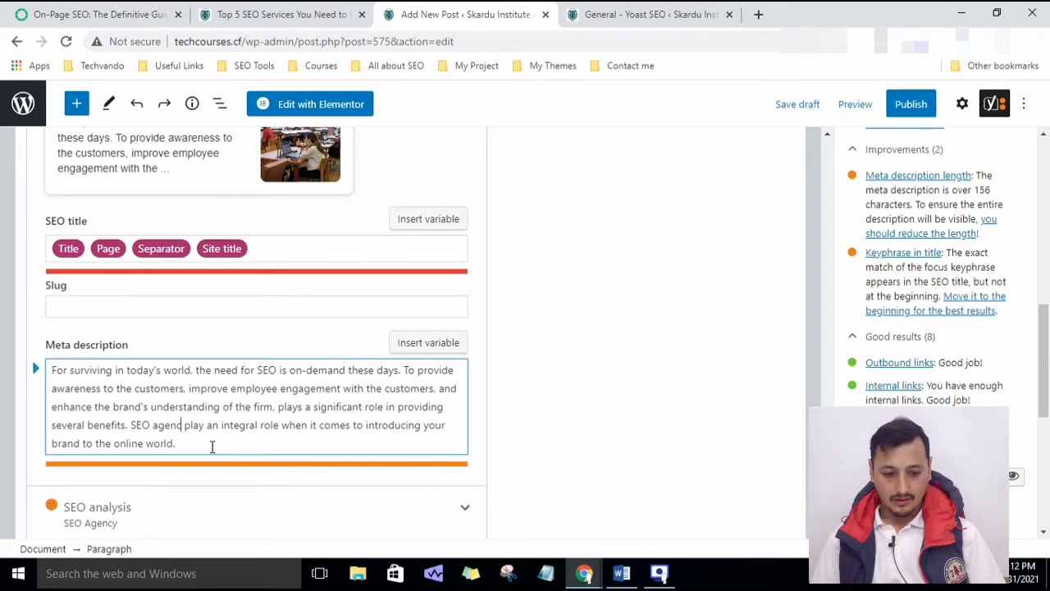
pyautogui.write('y')
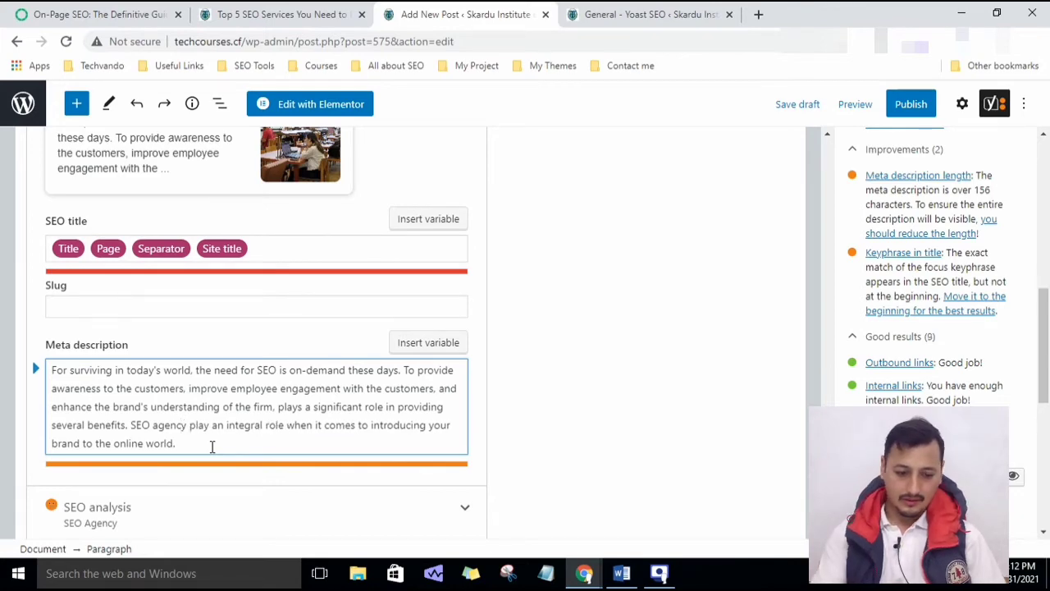
# - Compare the mobile Google preview snippet with the full meta description text
pyautogui.scroll(3, 318, 431)
pyautogui.scroll(-3, 307, 445)
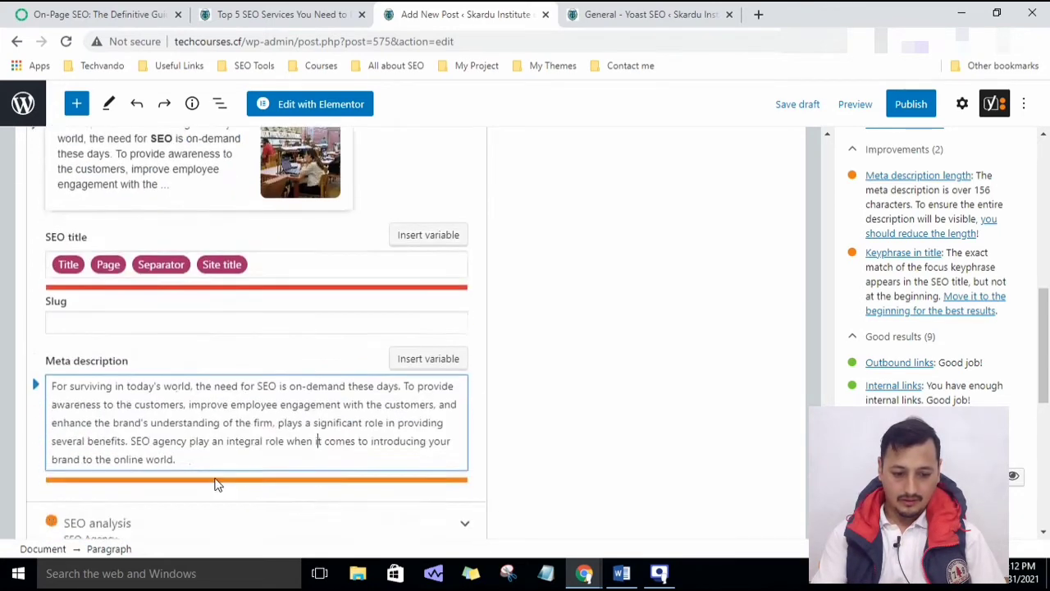
pyautogui.scroll(3, 216, 481)
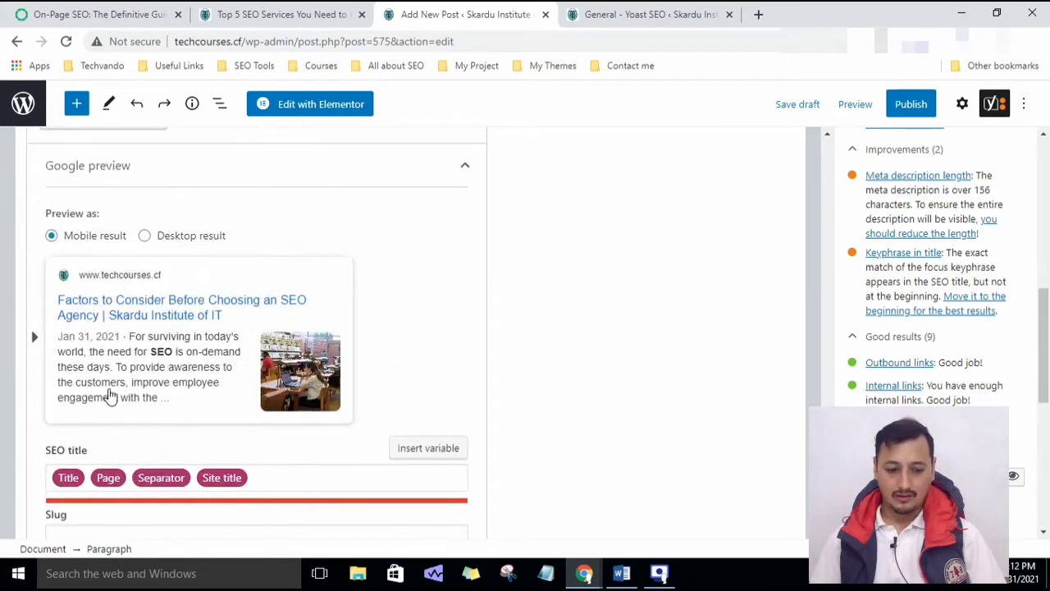
pyautogui.scroll(-3, 176, 389)
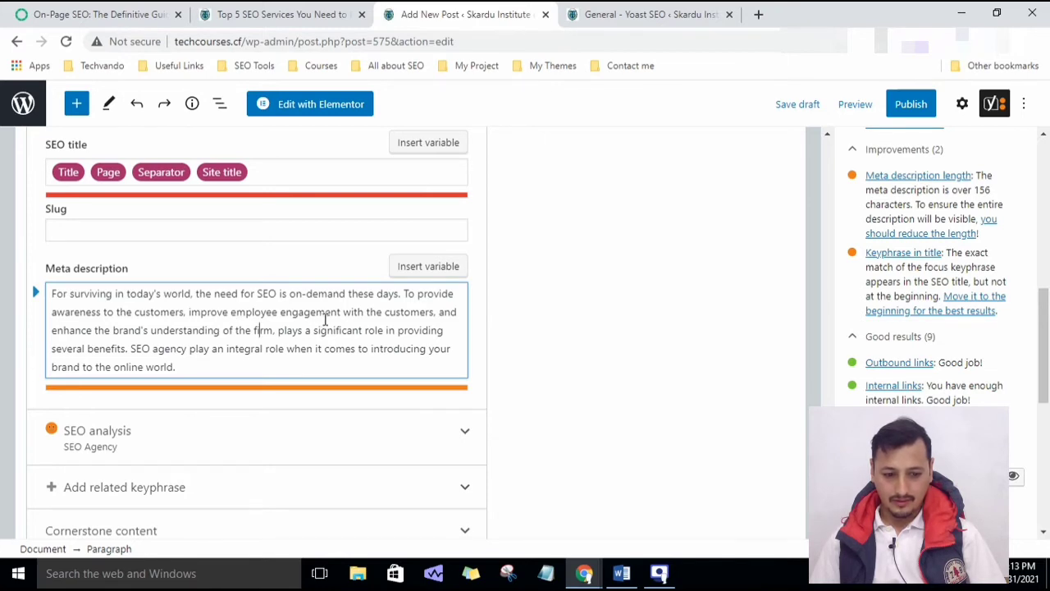
pyautogui.scroll(1, 336, 343)
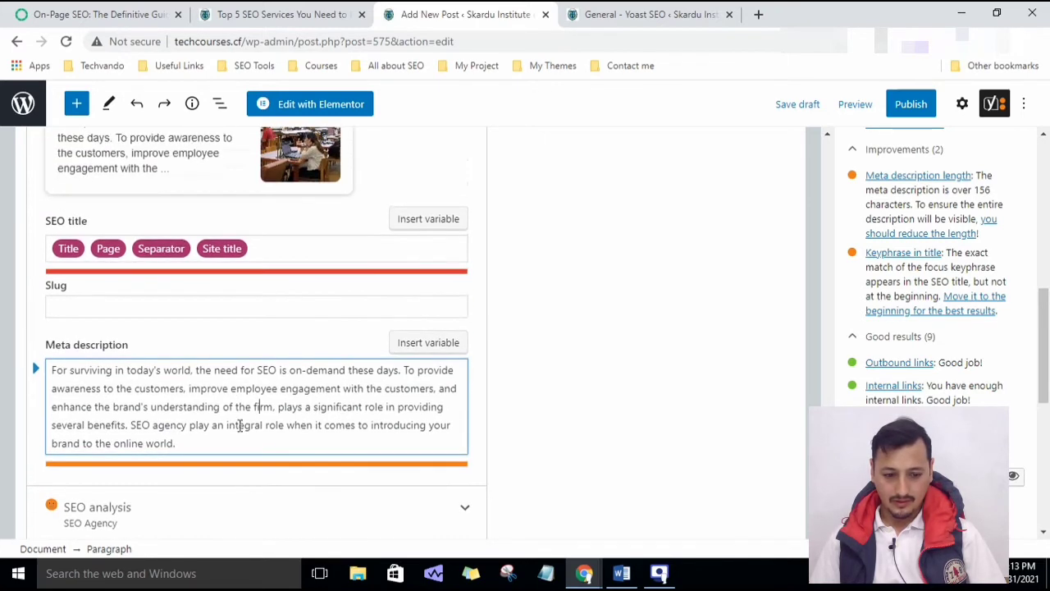
pyautogui.scroll(-2, 251, 416)
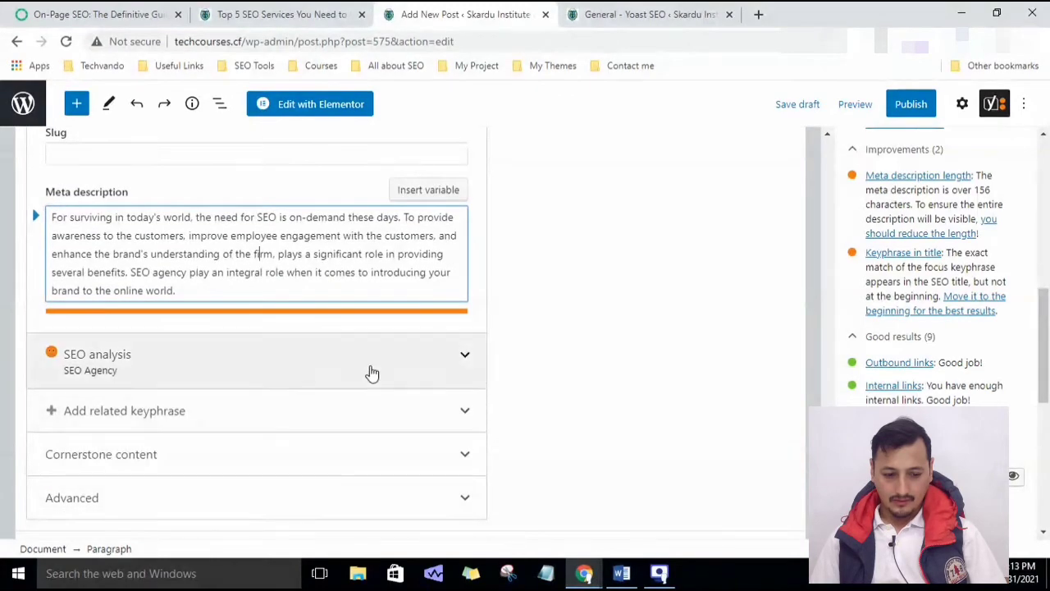
# - Expand the SEO analysis for the focus keyphrase and review its problems and improvements against the Google preview
pyautogui.click(396, 369)
pyautogui.scroll(-1, 394, 369)
pyautogui.scroll(-2, 394, 369)
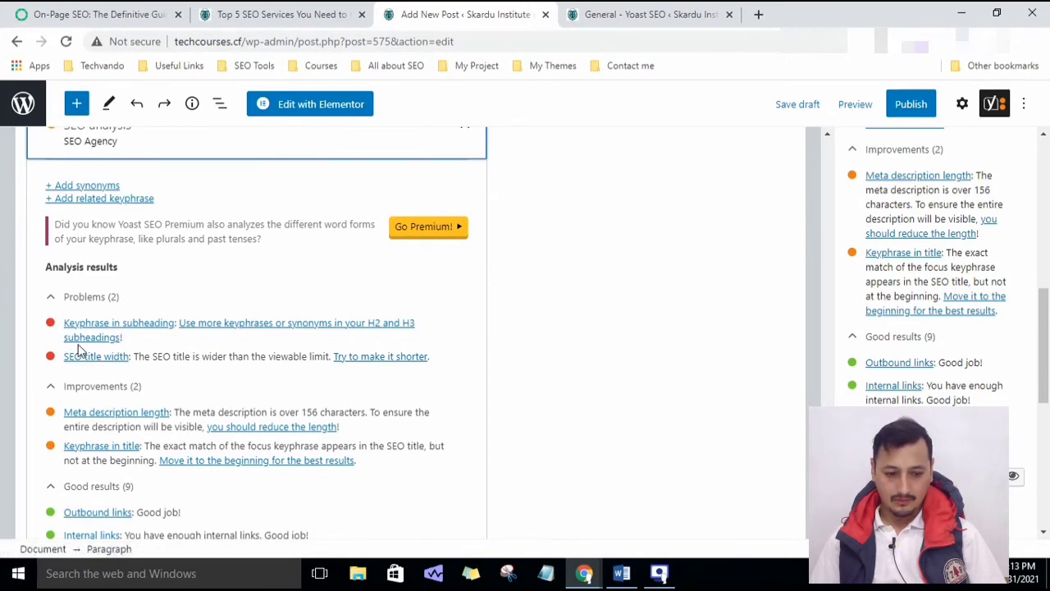
pyautogui.scroll(7, 383, 377)
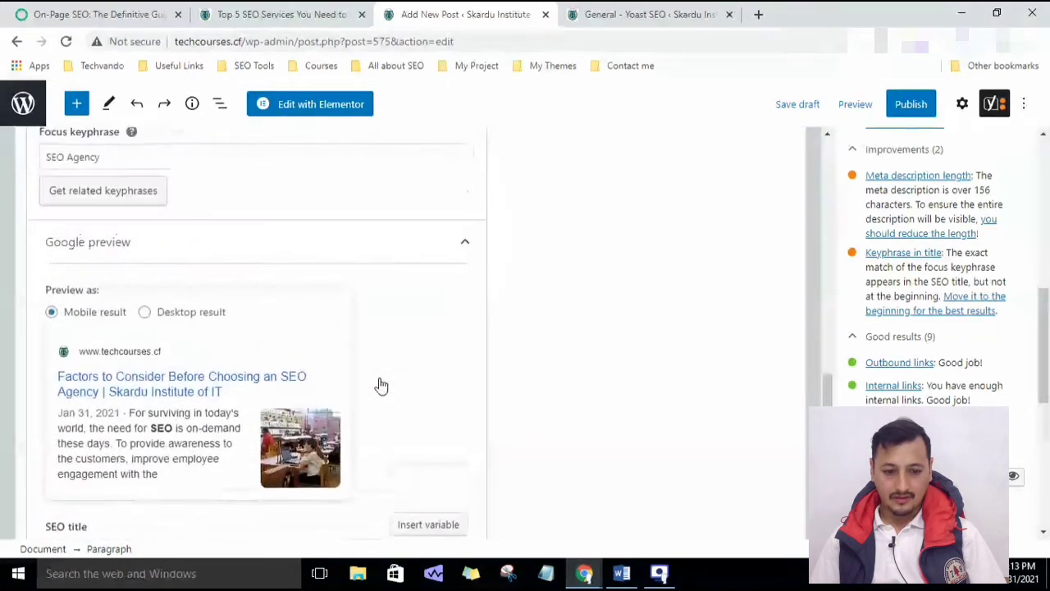
pyautogui.scroll(-7, 382, 384)
pyautogui.scroll(-3, 369, 377)
pyautogui.scroll(3, 344, 374)
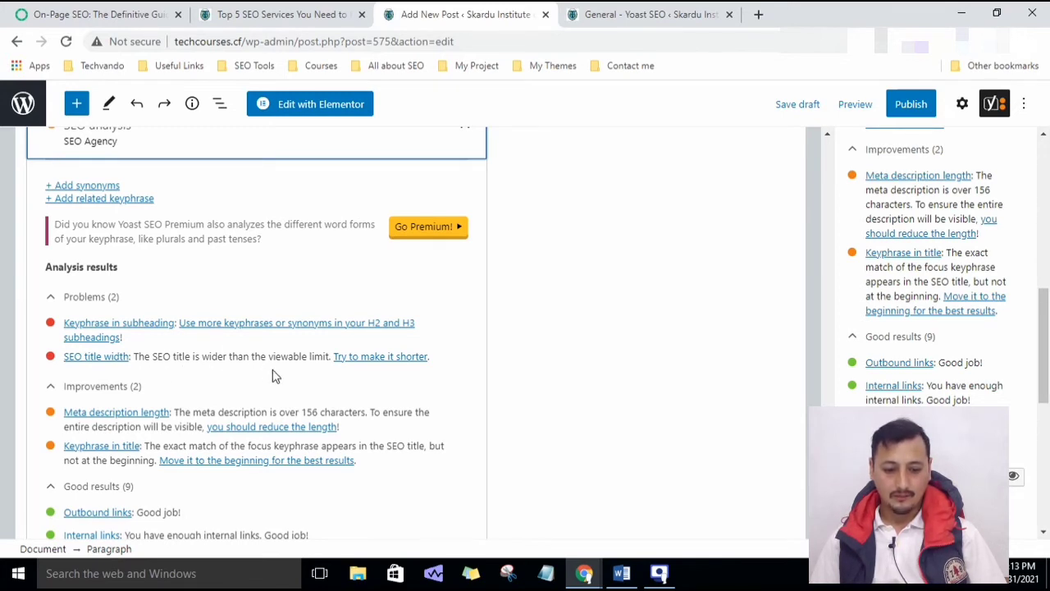
# - Compare the title in the Google preview with the post title and H1 heading, and recheck the SEO analysis results
pyautogui.scroll(10, 413, 410)
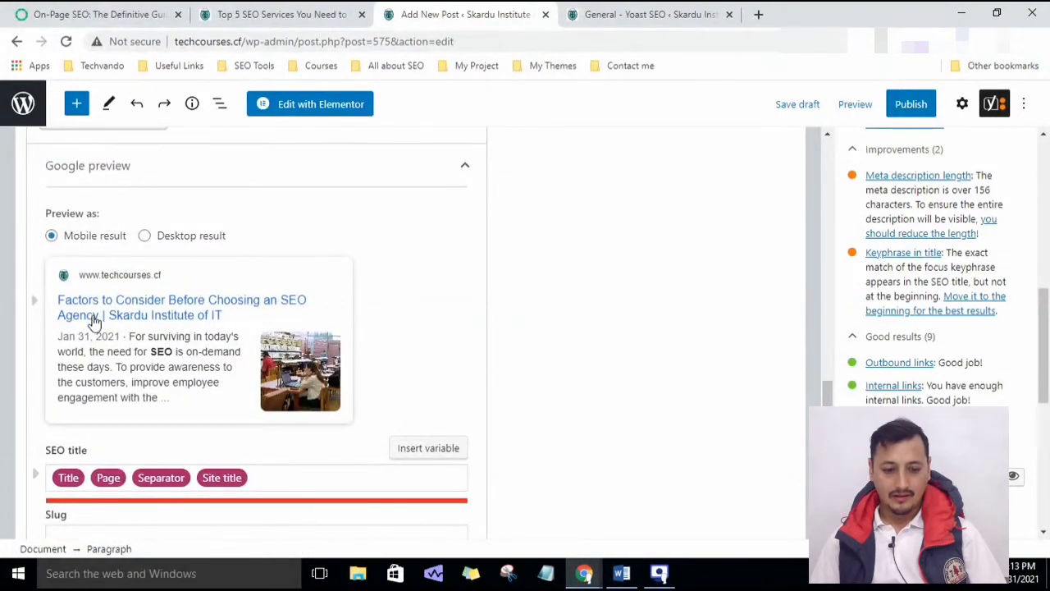
pyautogui.scroll(5, 424, 383)
pyautogui.scroll(15, 414, 390)
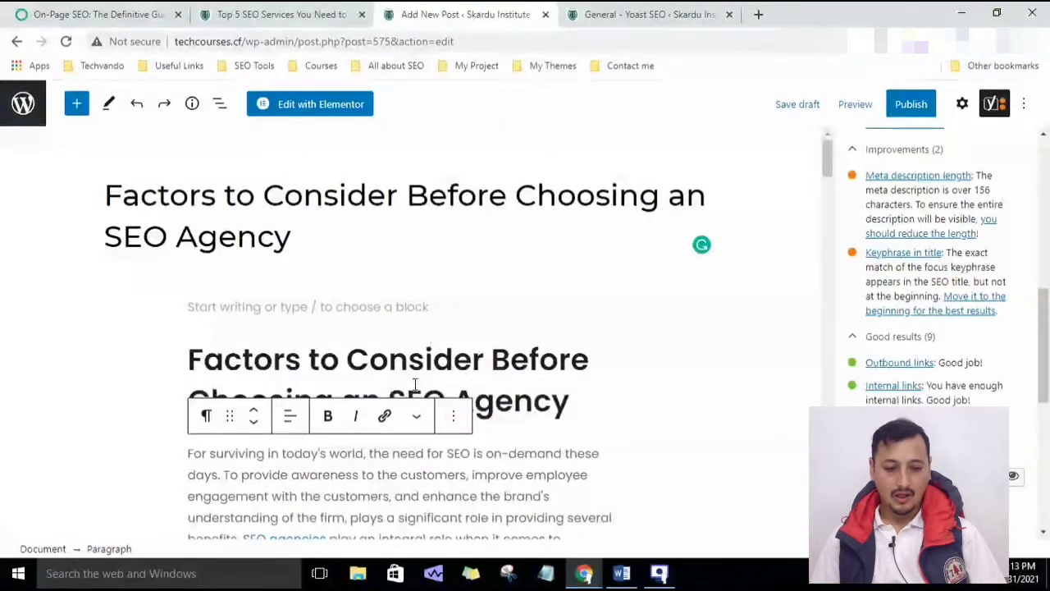
pyautogui.click(300, 361)
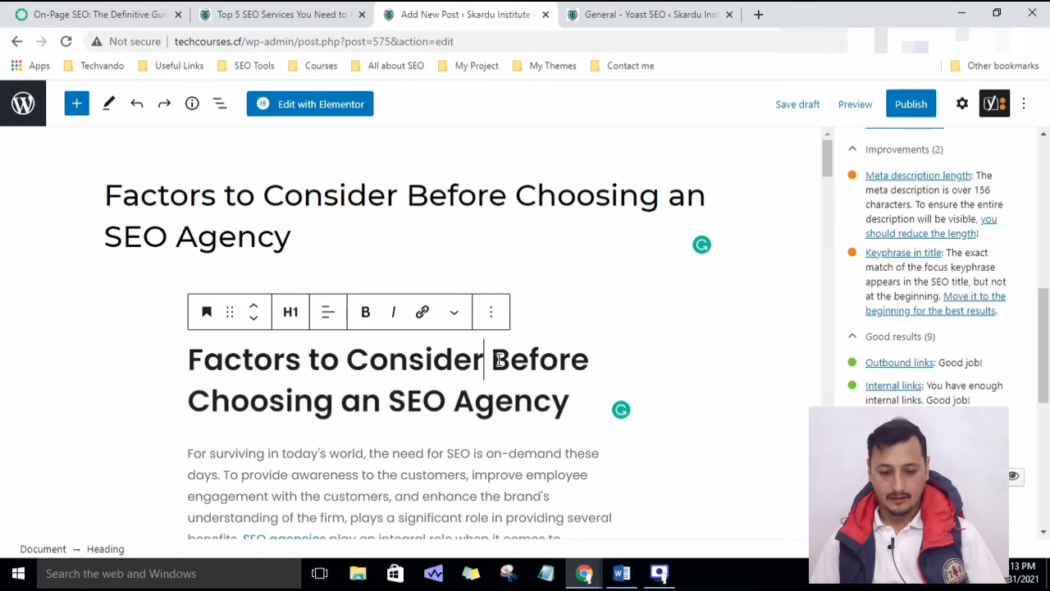
pyautogui.scroll(-20, 376, 406)
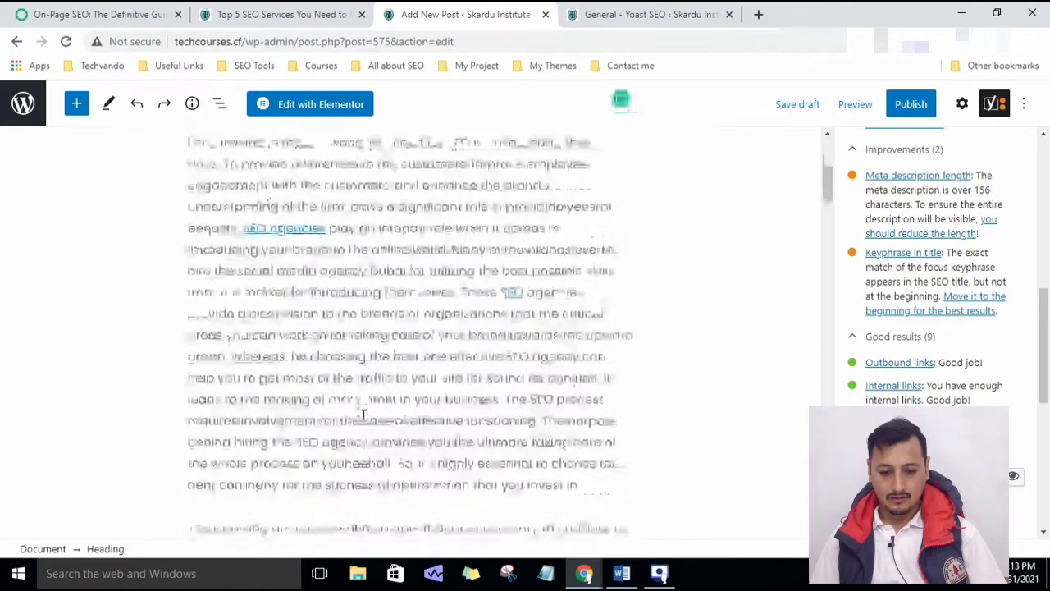
pyautogui.scroll(-15, 438, 392)
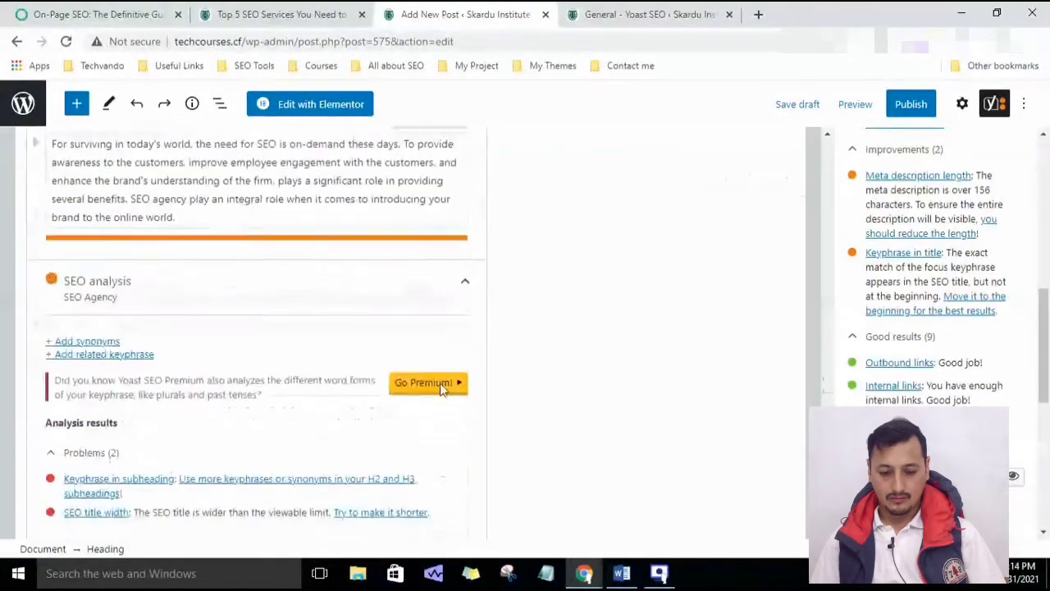
pyautogui.scroll(10, 697, 406)
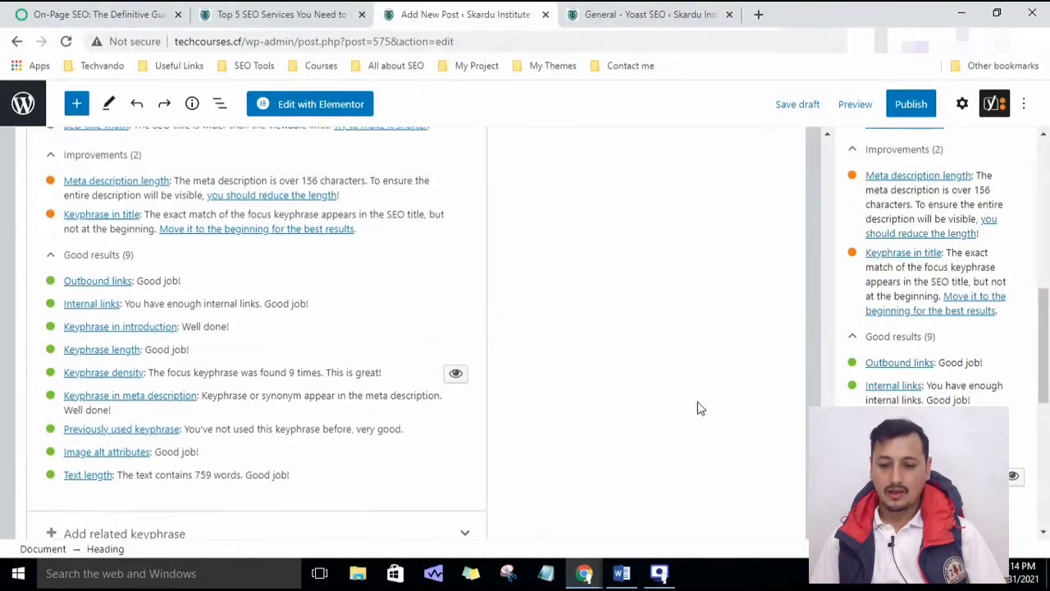
pyautogui.scroll(20, 644, 409)
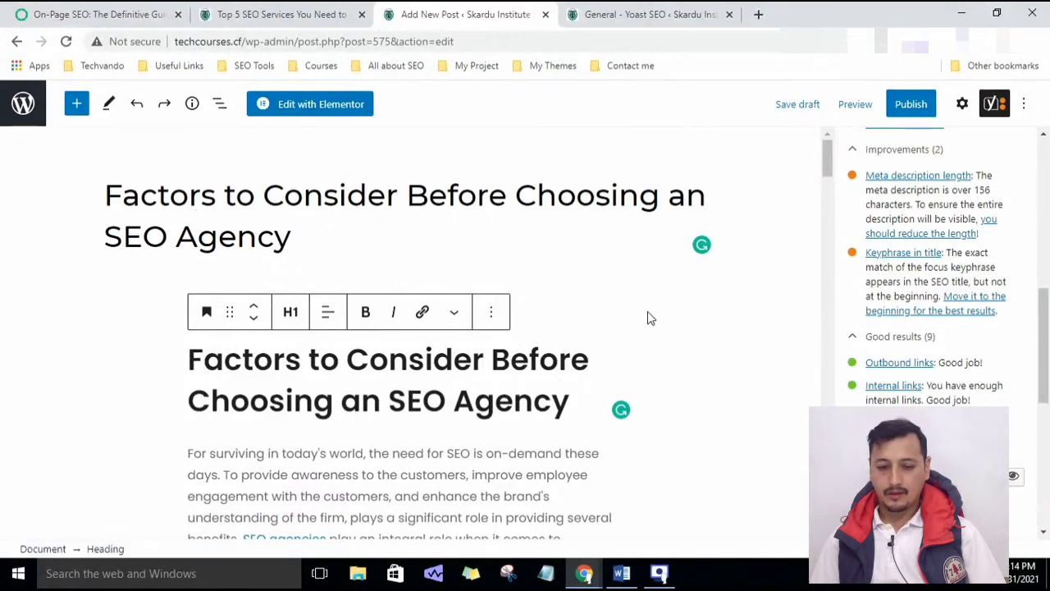
# - Check the Yoast link results and inspect the link address on "SEO" in the introduction, ending at the H1 heading
pyautogui.scroll(-3, 649, 317)
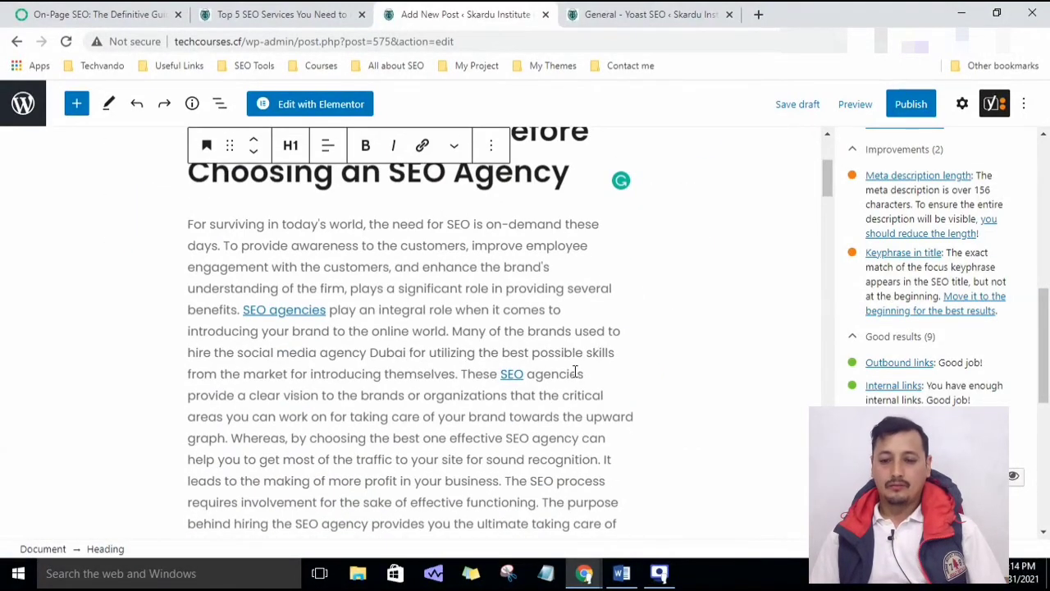
pyautogui.scroll(3, 575, 372)
pyautogui.scroll(-1, 927, 363)
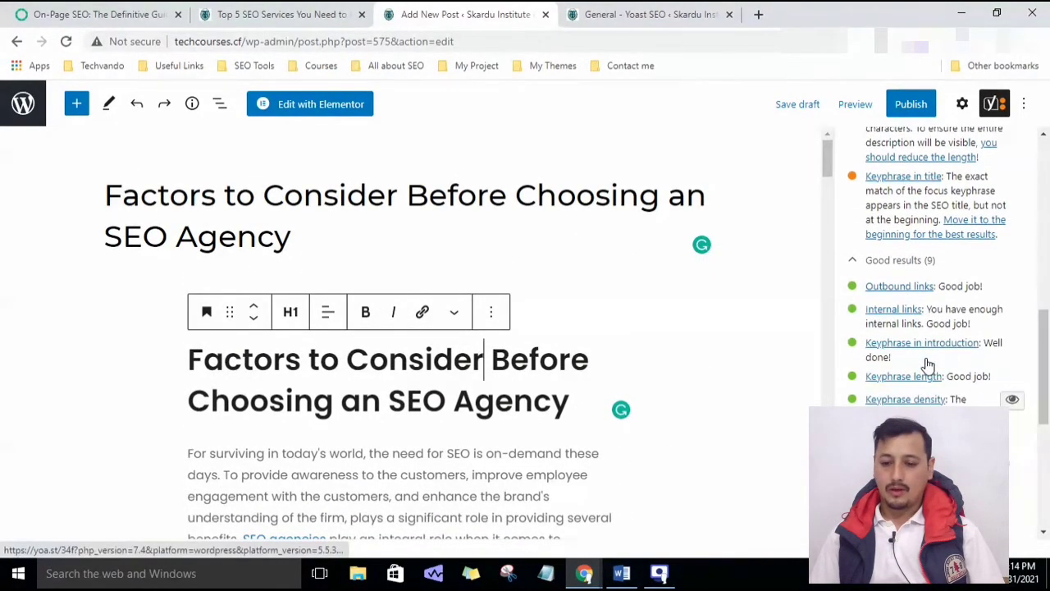
pyautogui.scroll(-3, 406, 371)
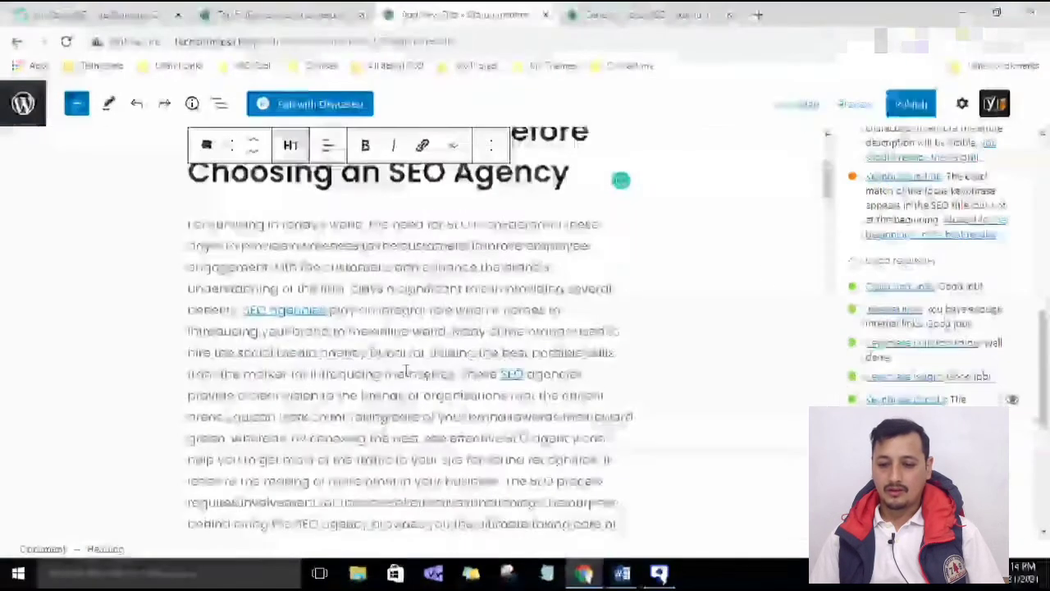
pyautogui.click(514, 375)
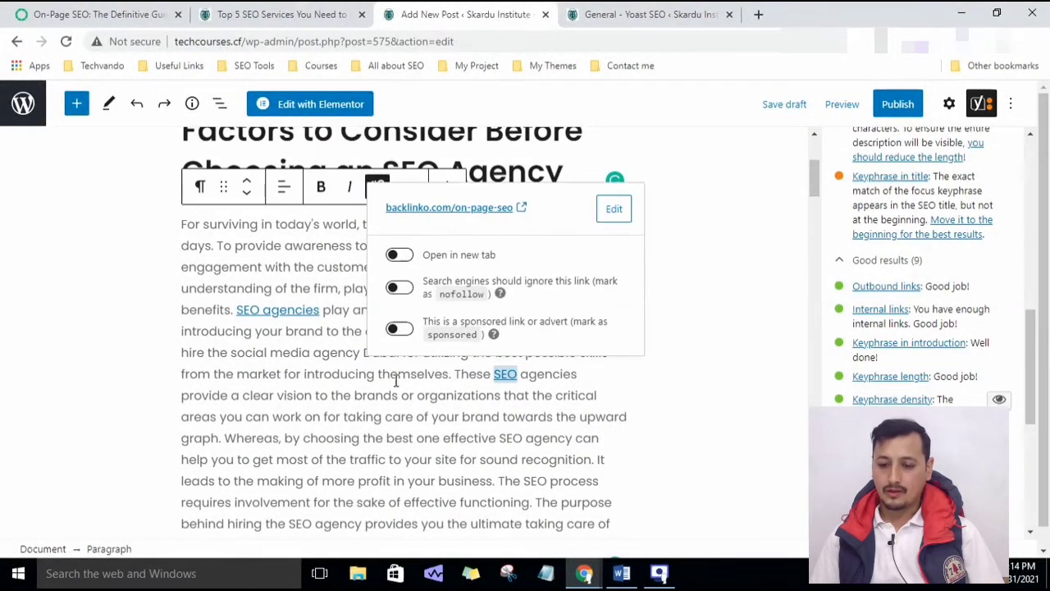
pyautogui.click(299, 352)
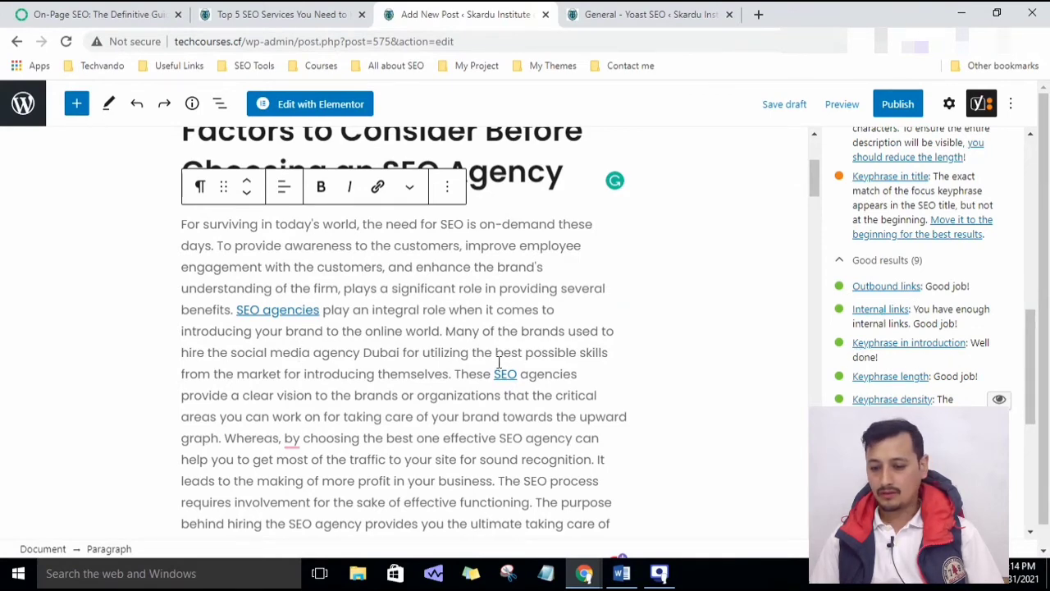
pyautogui.scroll(3, 498, 362)
pyautogui.click(508, 401)
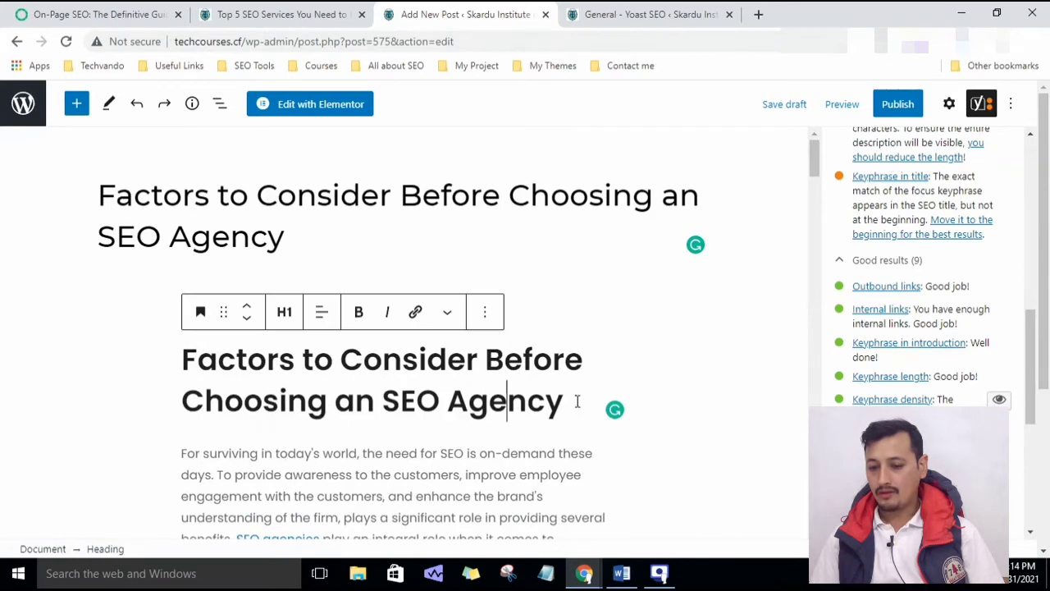
# - Check where the keyphrase "SEO Agency" appears in the H1 heading, the introduction and the Yoast meta description
pyautogui.moveTo(577, 401); pyautogui.dragTo(382, 402)
pyautogui.click(540, 464)
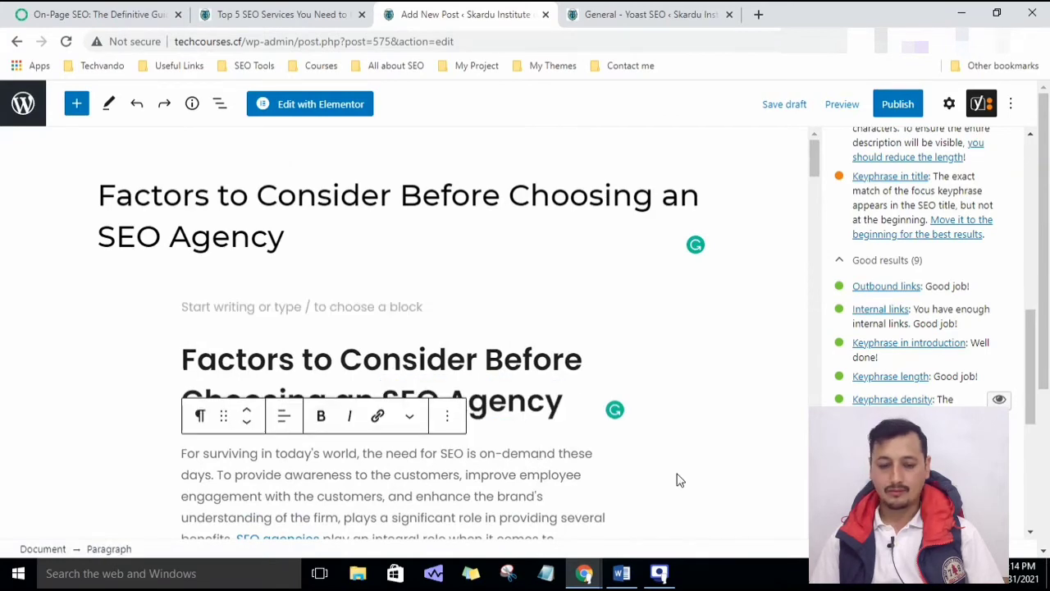
pyautogui.scroll(-2, 677, 480)
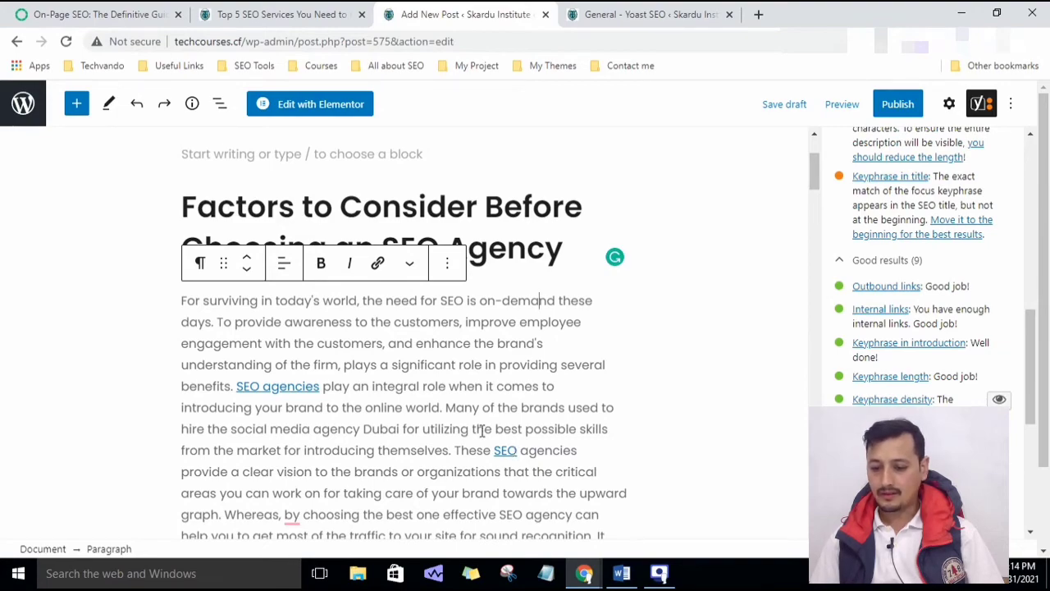
pyautogui.scroll(-20, 440, 402)
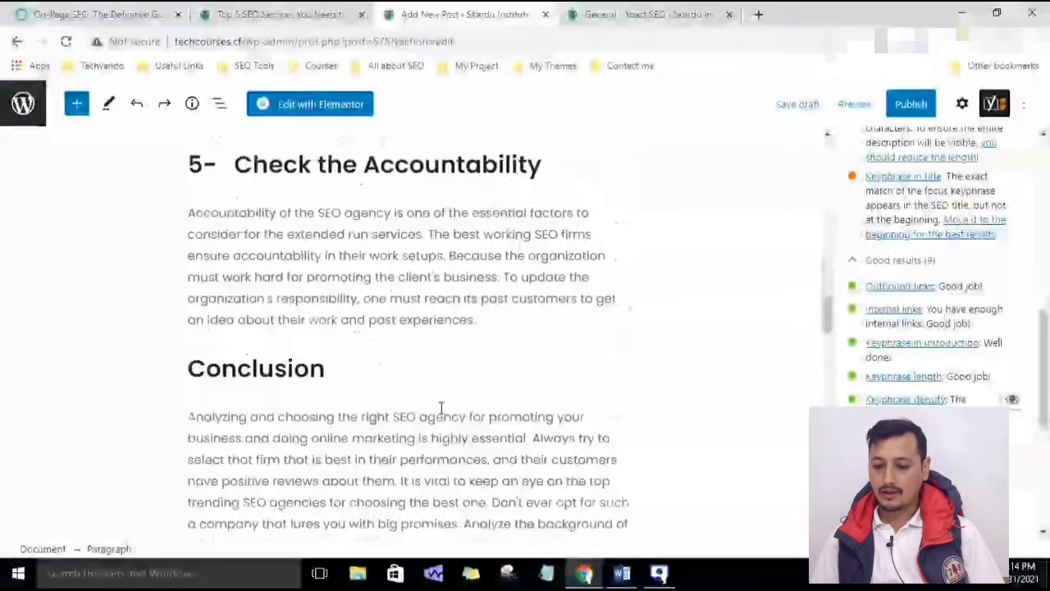
pyautogui.scroll(-7, 440, 408)
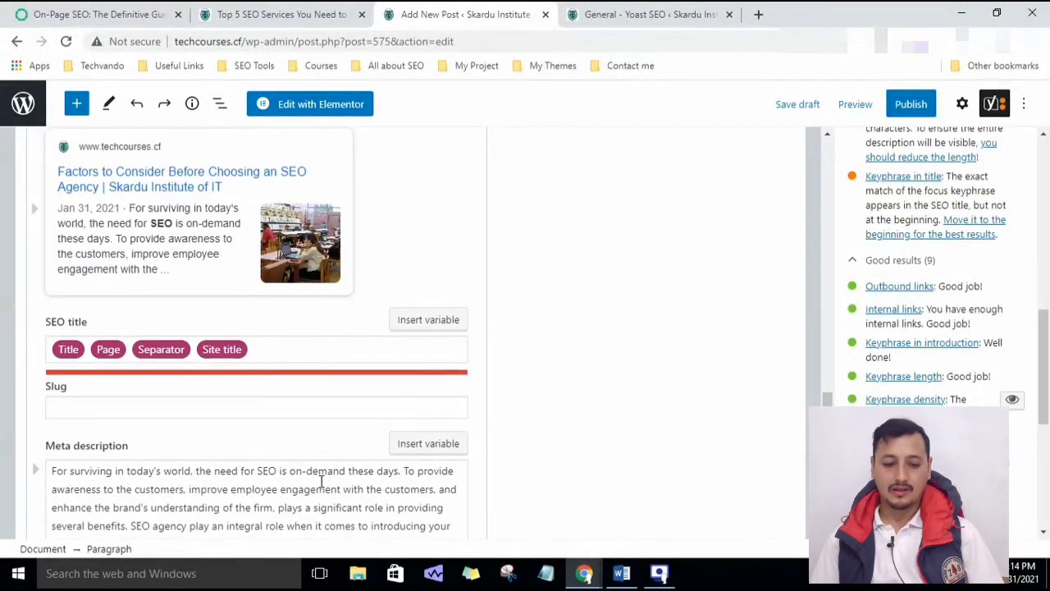
pyautogui.click(166, 363)
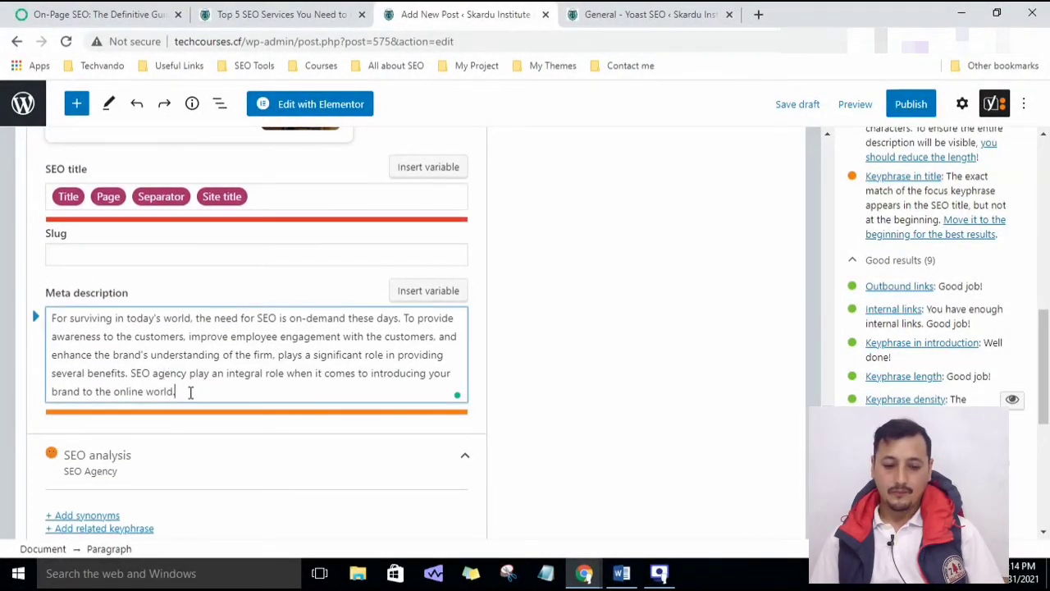
pyautogui.moveTo(188, 391); pyautogui.dragTo(46, 317)
pyautogui.click(163, 357)
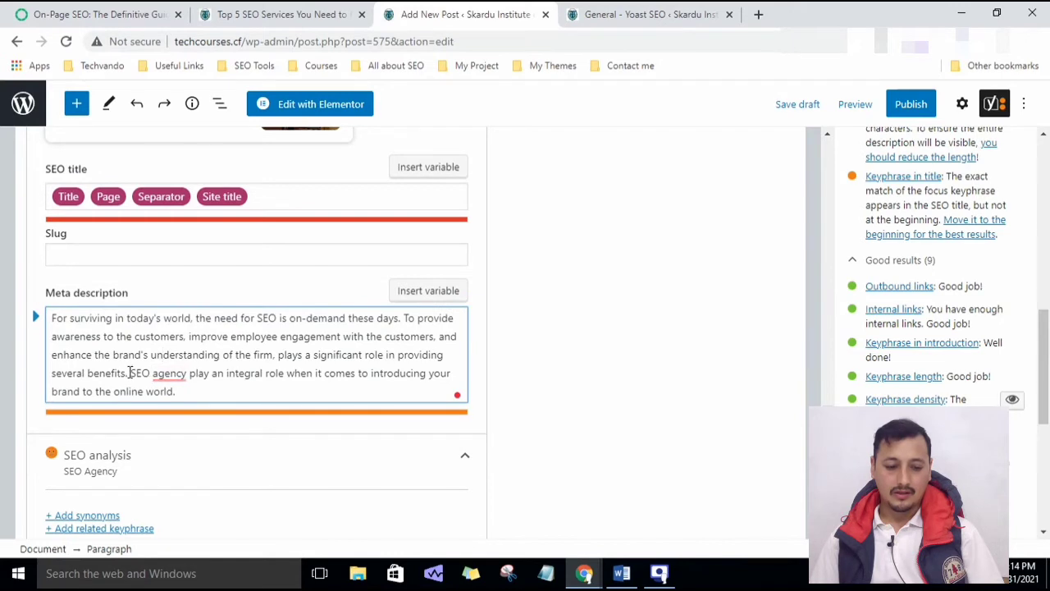
pyautogui.moveTo(130, 374); pyautogui.dragTo(182, 375)
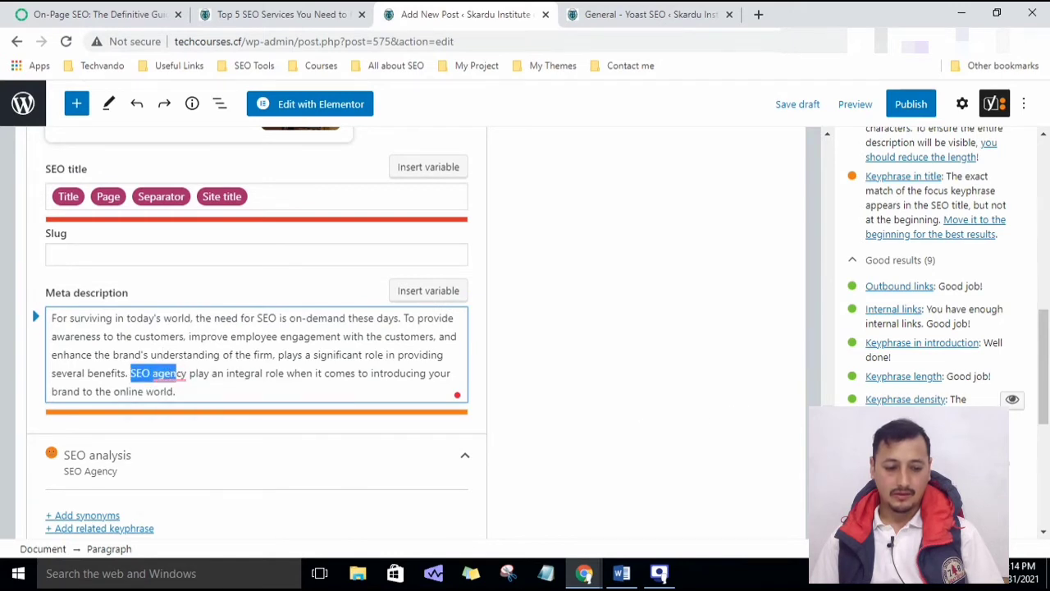
pyautogui.click(624, 407)
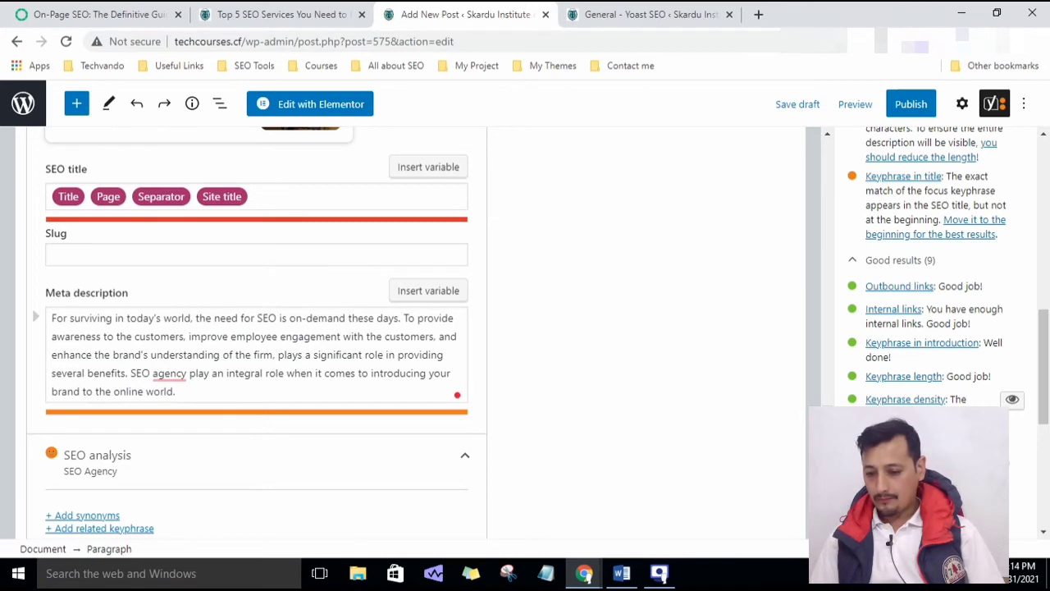
# - Review the remaining Yoast SEO good results, problems and improvements alongside the Google preview and the post's section headings
pyautogui.scroll(-1, 935, 263)
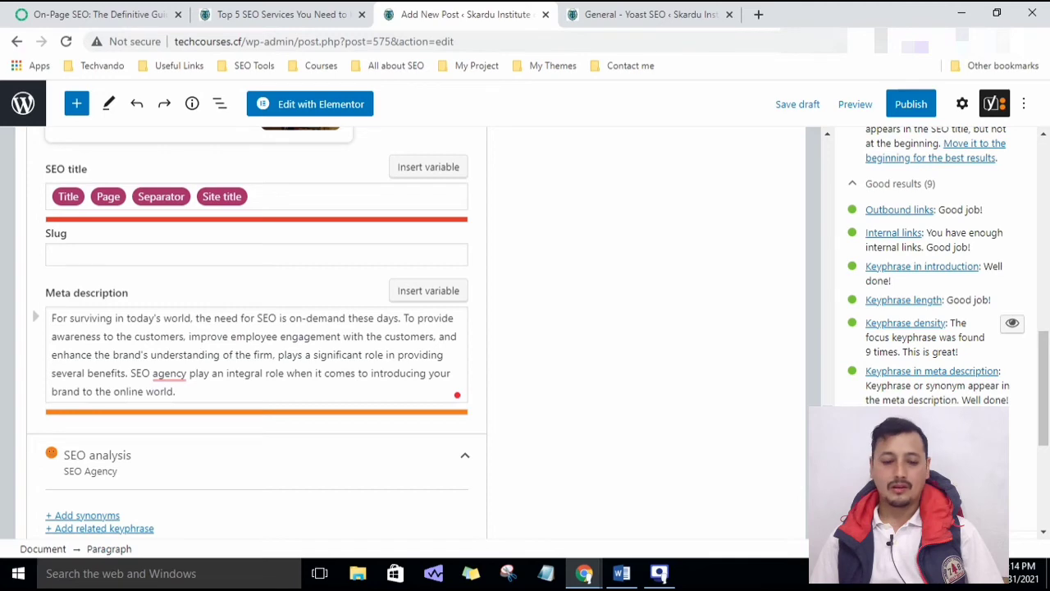
pyautogui.scroll(3, 337, 364)
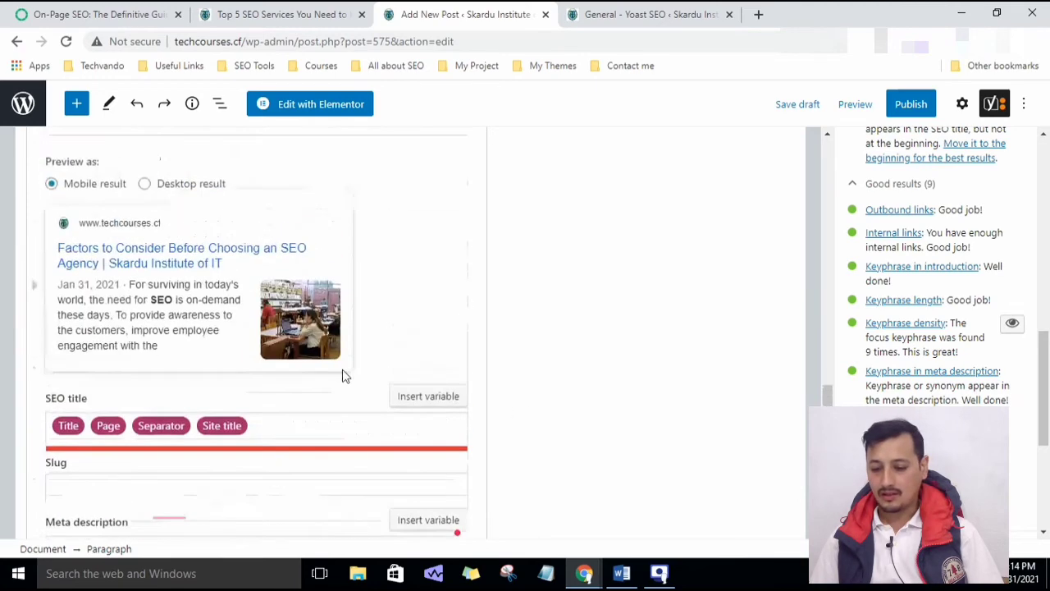
pyautogui.scroll(-1, 1010, 512)
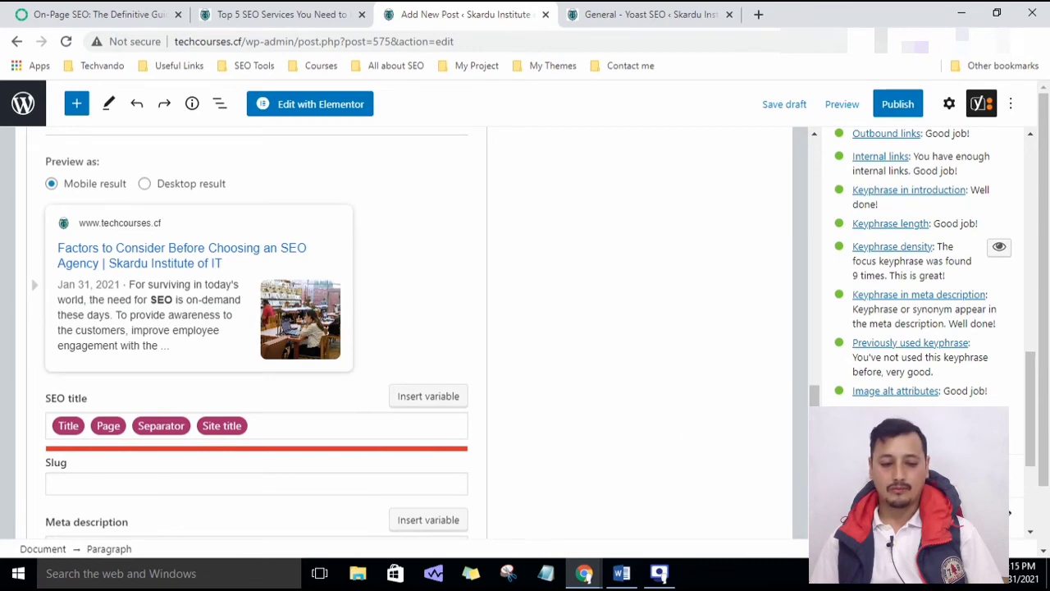
pyautogui.scroll(4, 431, 430)
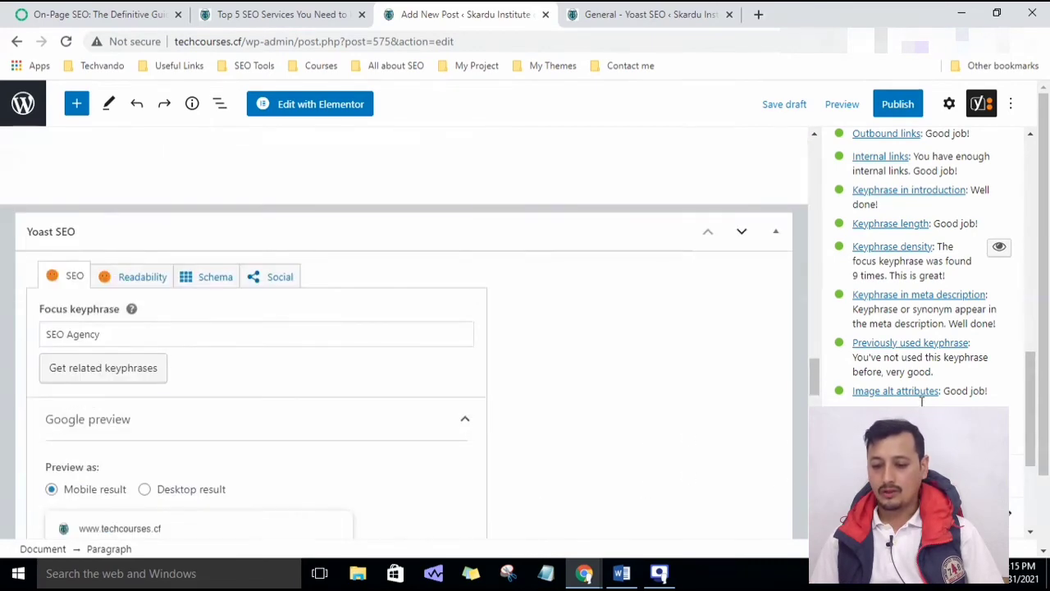
pyautogui.scroll(3, 436, 438)
pyautogui.scroll(10, 534, 443)
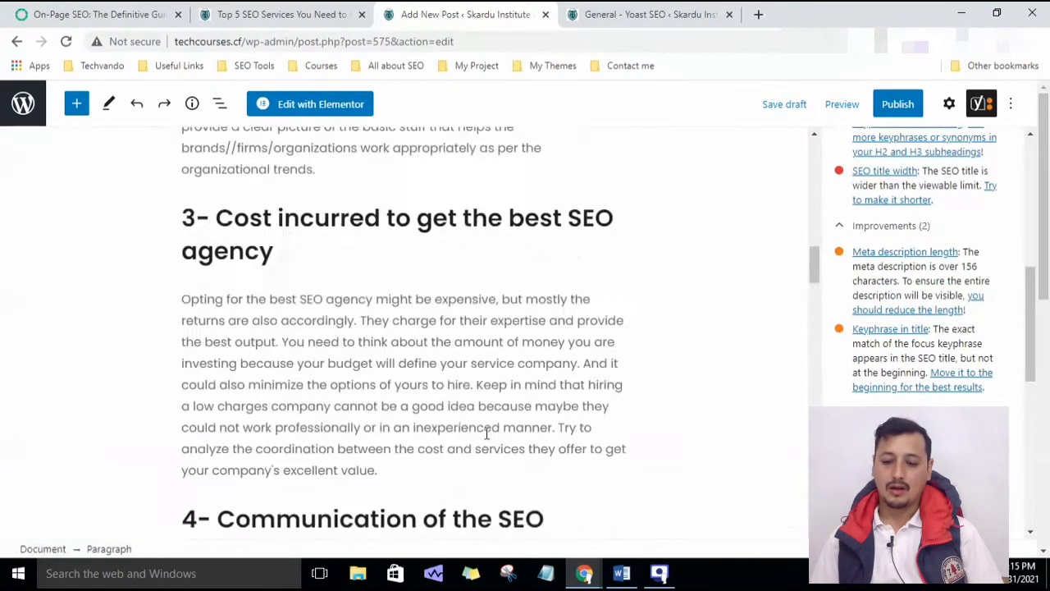
# - Publish the post and open its live page in the browser
pyautogui.click(901, 107)
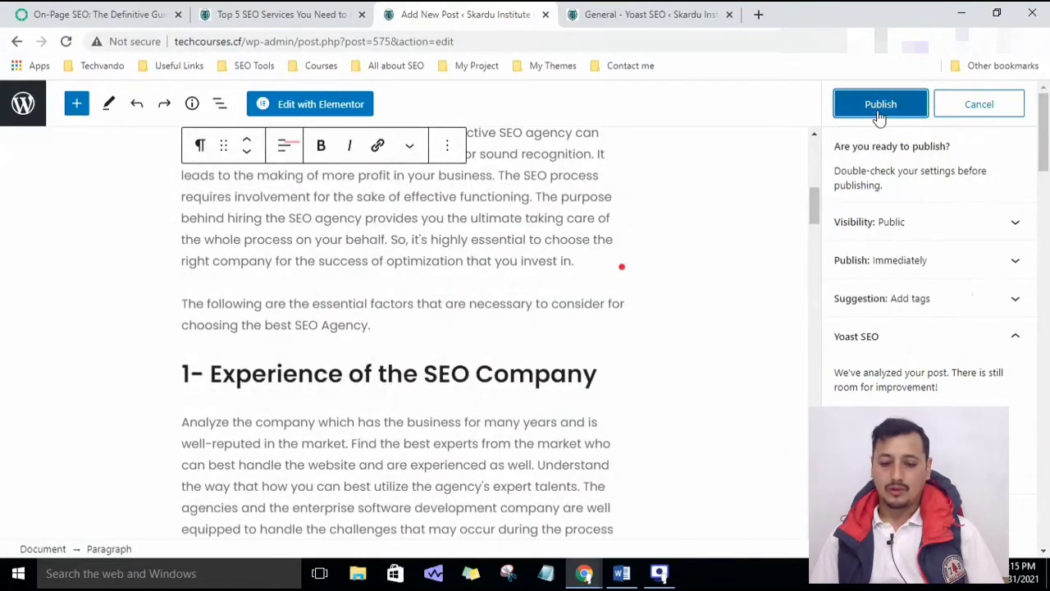
pyautogui.click(886, 108)
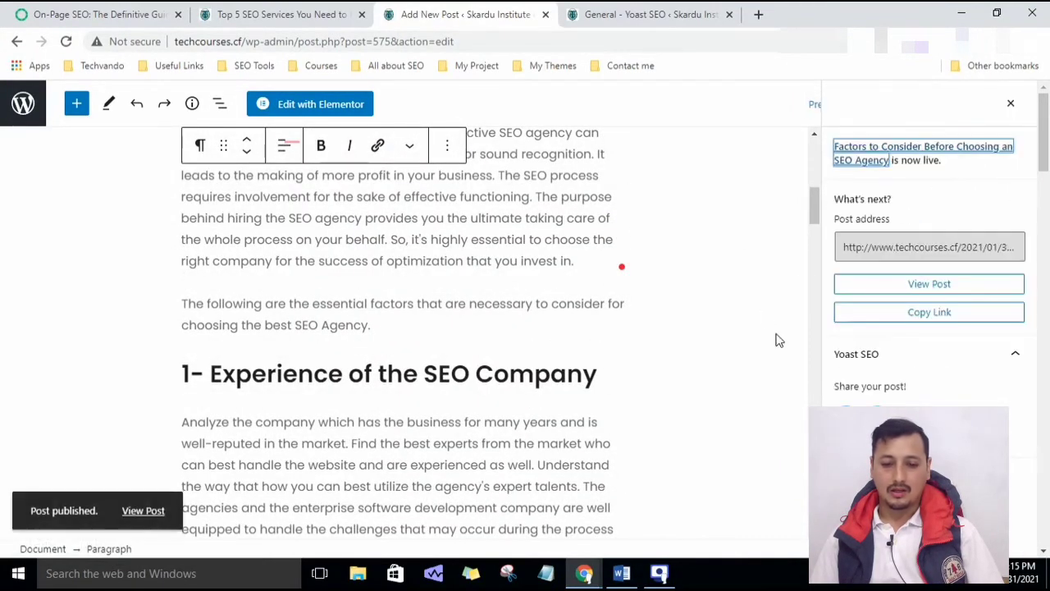
pyautogui.click(141, 508)
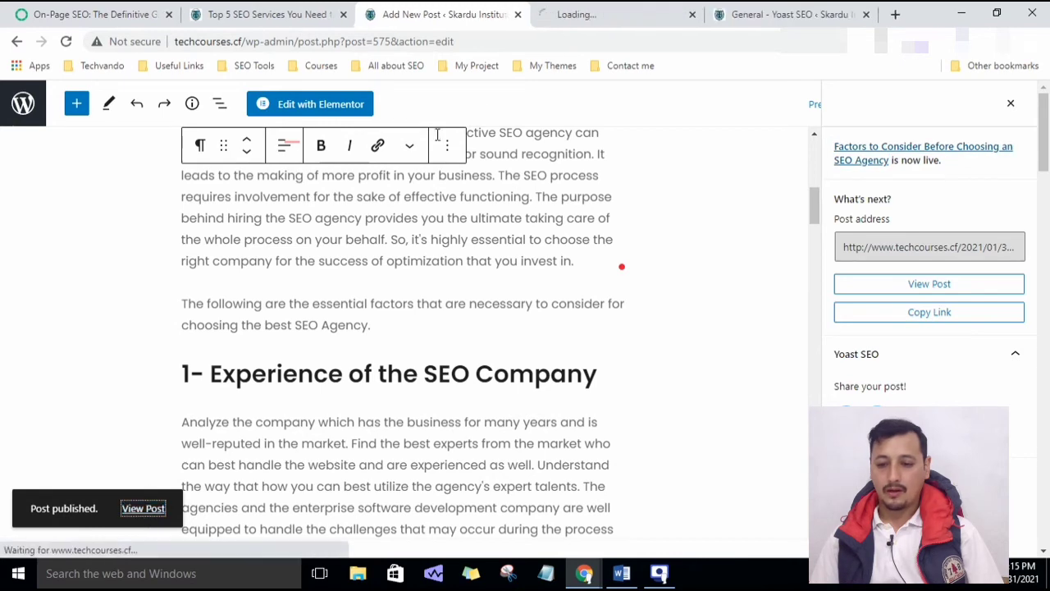
pyautogui.click(611, 17)
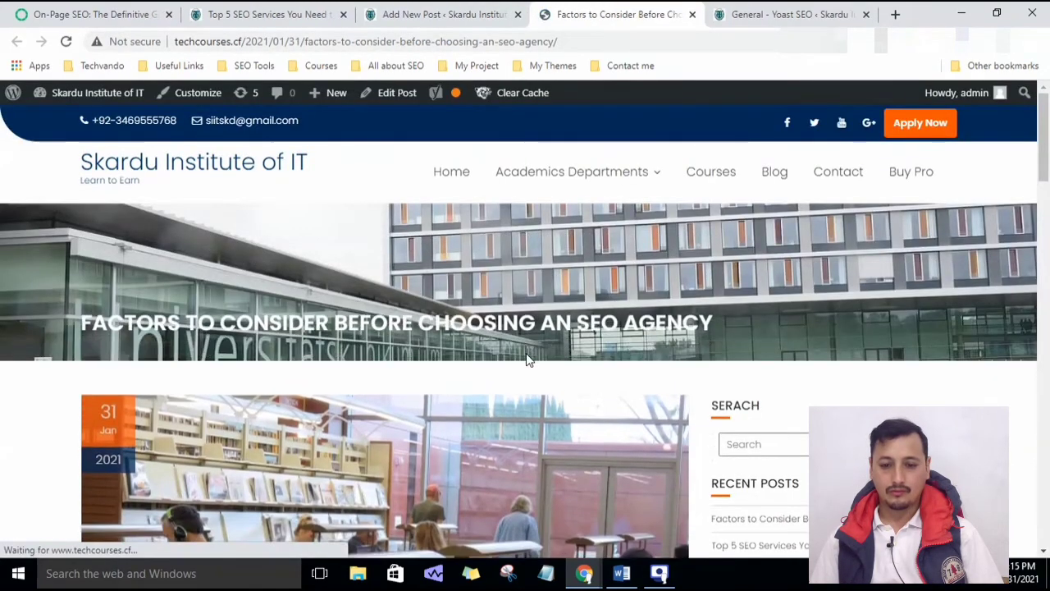
# - Examine the live post from the banner title to the conclusion, including the "SEO agencies" and "SEO" links in the introduction
pyautogui.scroll(-2, 526, 347)
pyautogui.scroll(2, 526, 343)
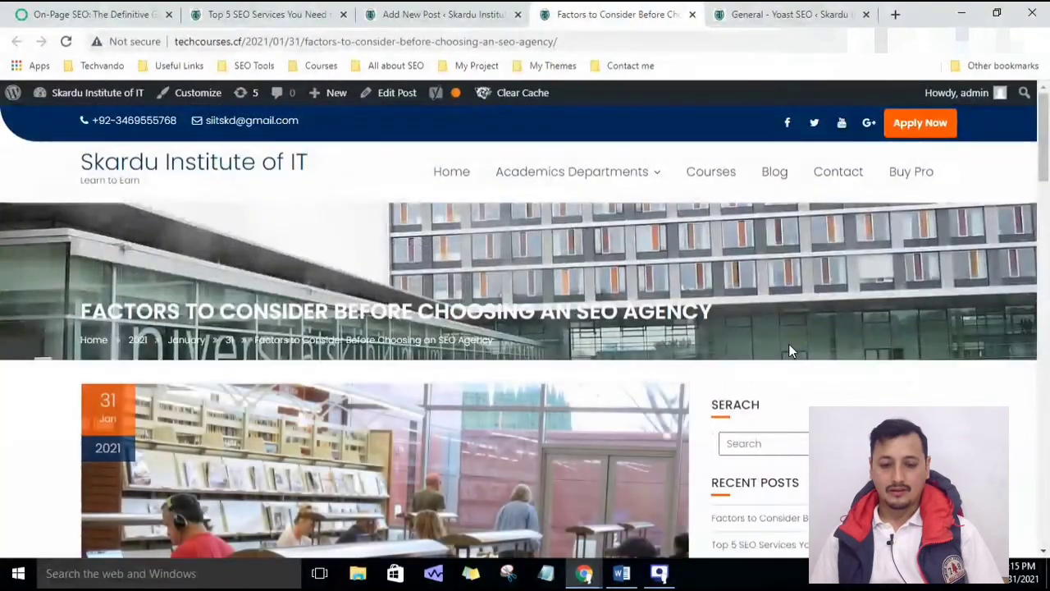
pyautogui.scroll(-6, 788, 350)
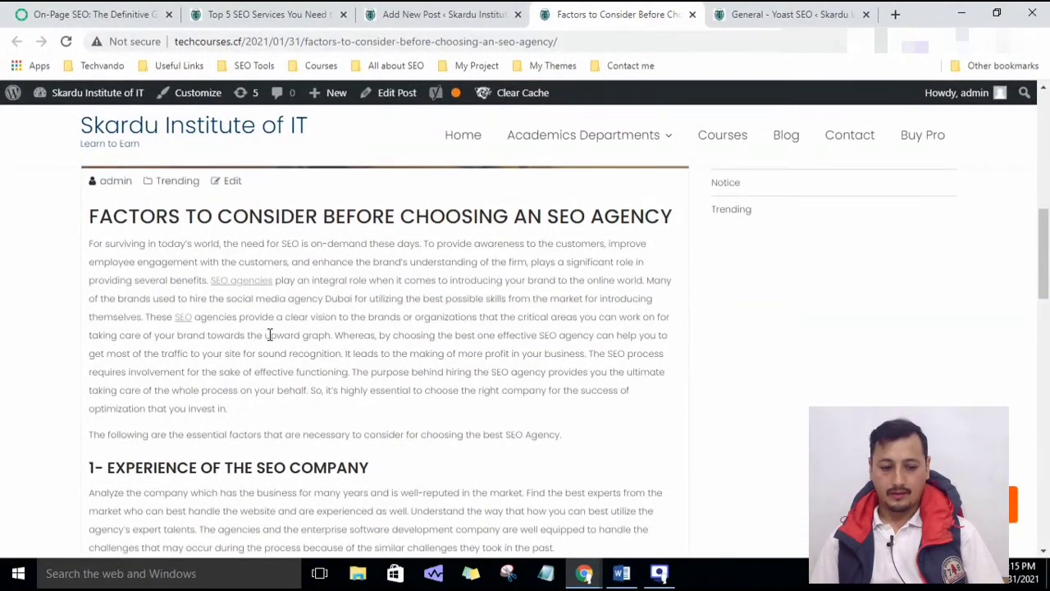
pyautogui.scroll(-3, 270, 335)
pyautogui.scroll(4, 270, 335)
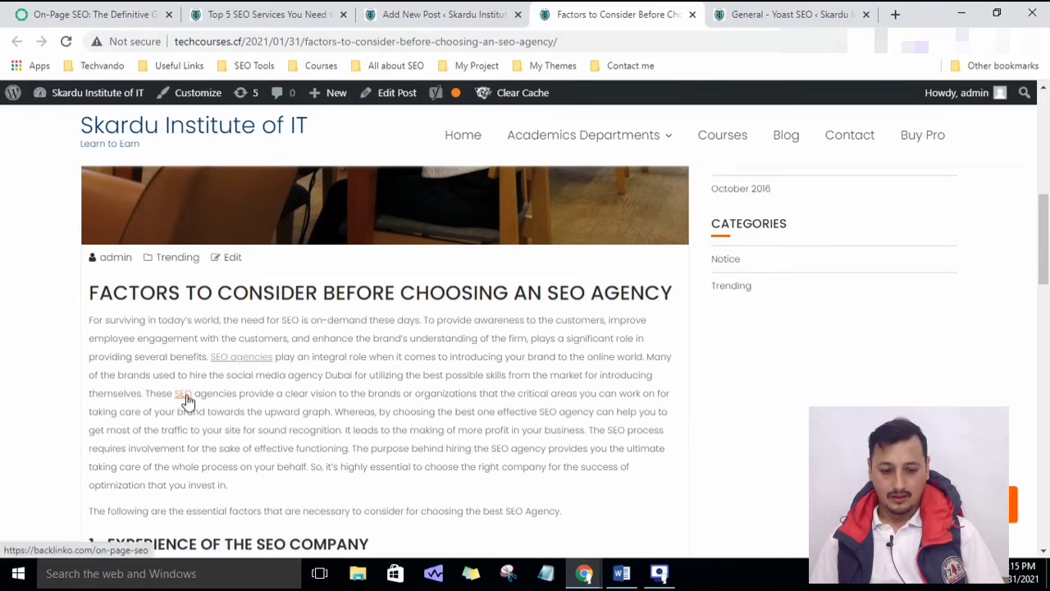
pyautogui.scroll(-20, 187, 400)
pyautogui.scroll(5, 202, 392)
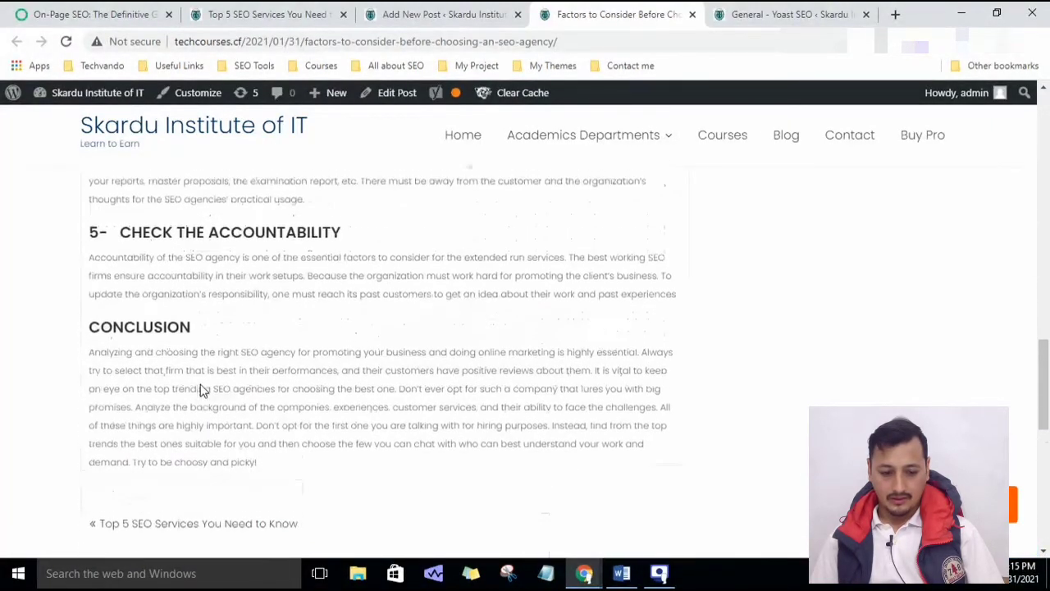
pyautogui.scroll(15, 201, 392)
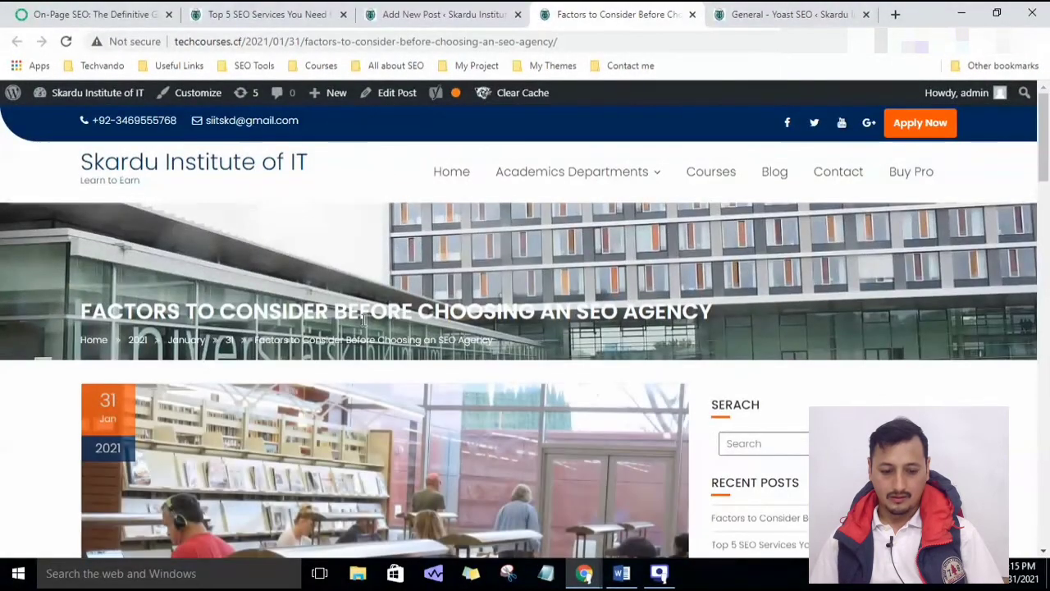
# - Copy the live post's banner title and search Google for it in a new browser tab
pyautogui.moveTo(716, 312); pyautogui.dragTo(82, 297)
pyautogui.rightClick(103, 318)
pyautogui.click(134, 331)
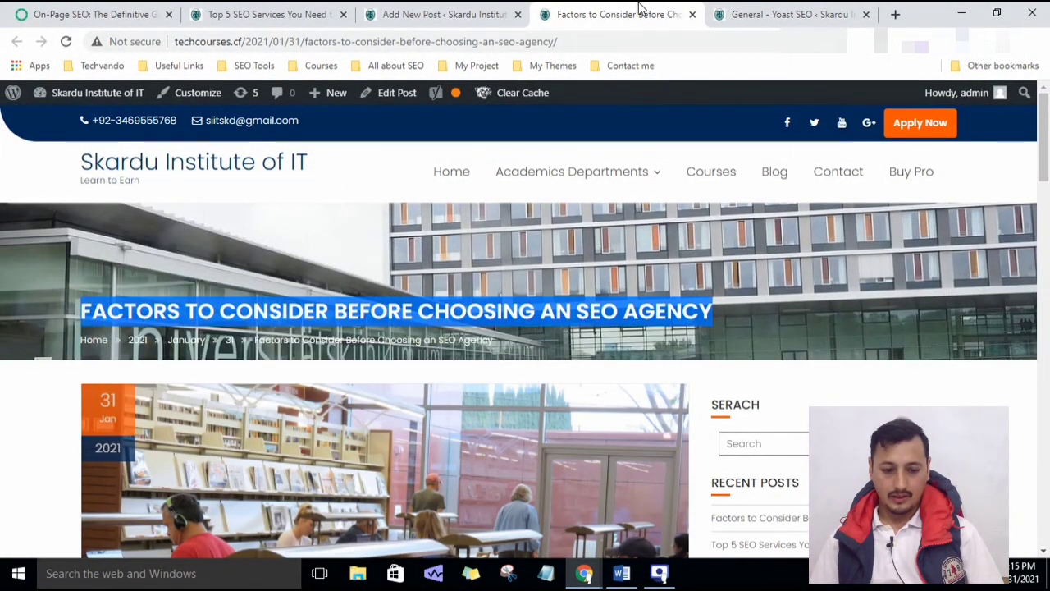
pyautogui.click(896, 14)
pyautogui.hotkey('ctrl', 'v')
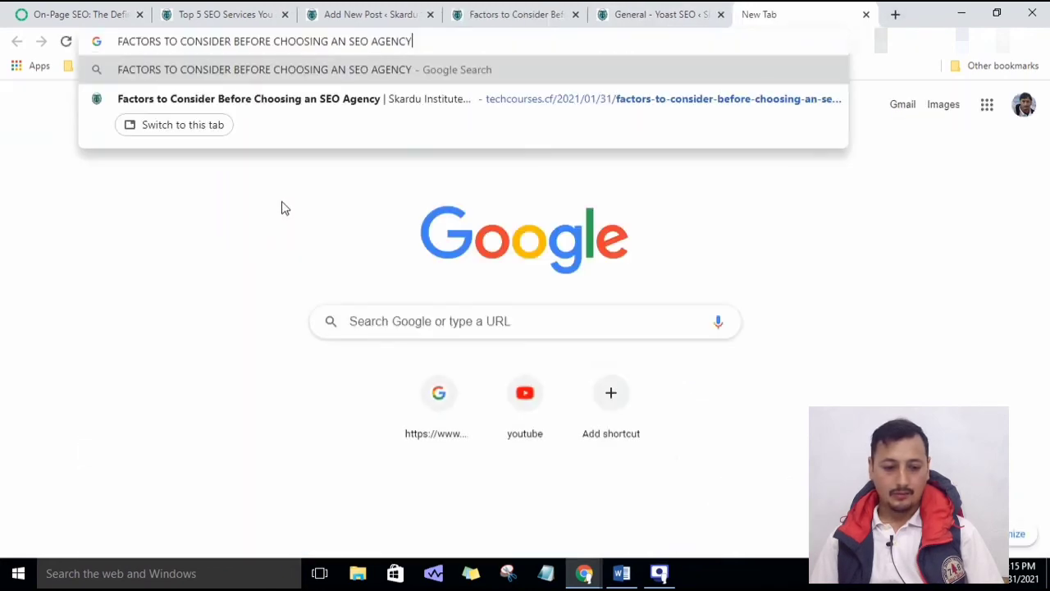
pyautogui.press('Return')
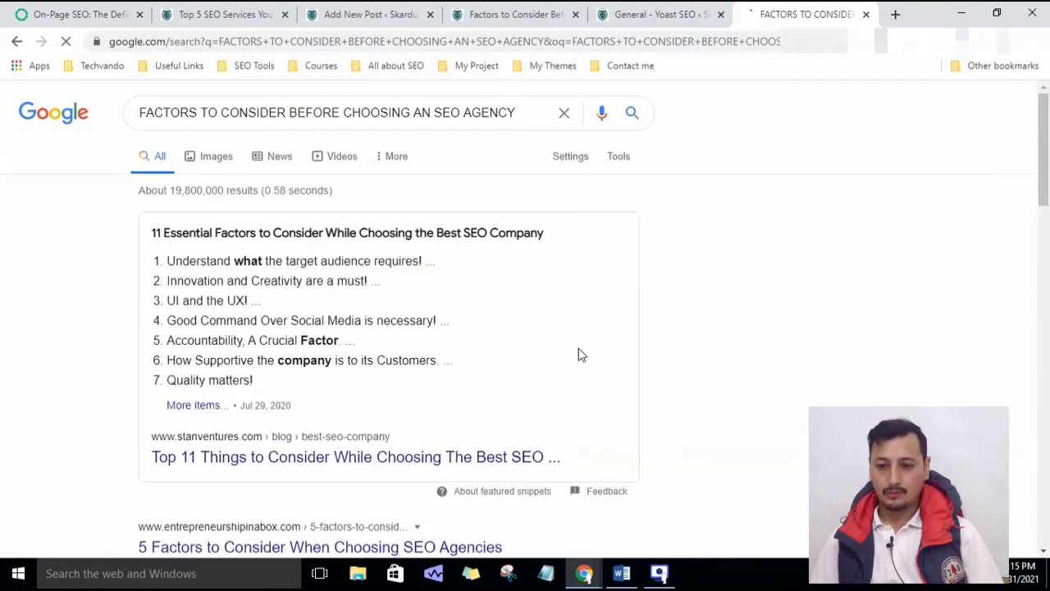
# - Look through the Google results for the post title, and close the search page
pyautogui.scroll(-2, 580, 351)
pyautogui.scroll(-4, 580, 351)
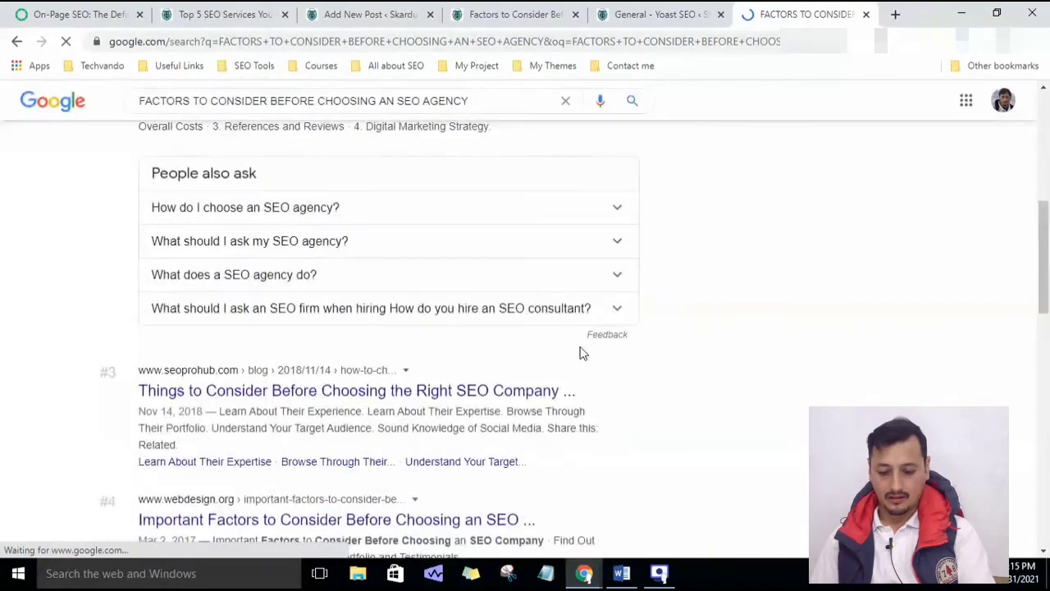
pyautogui.scroll(-3, 581, 353)
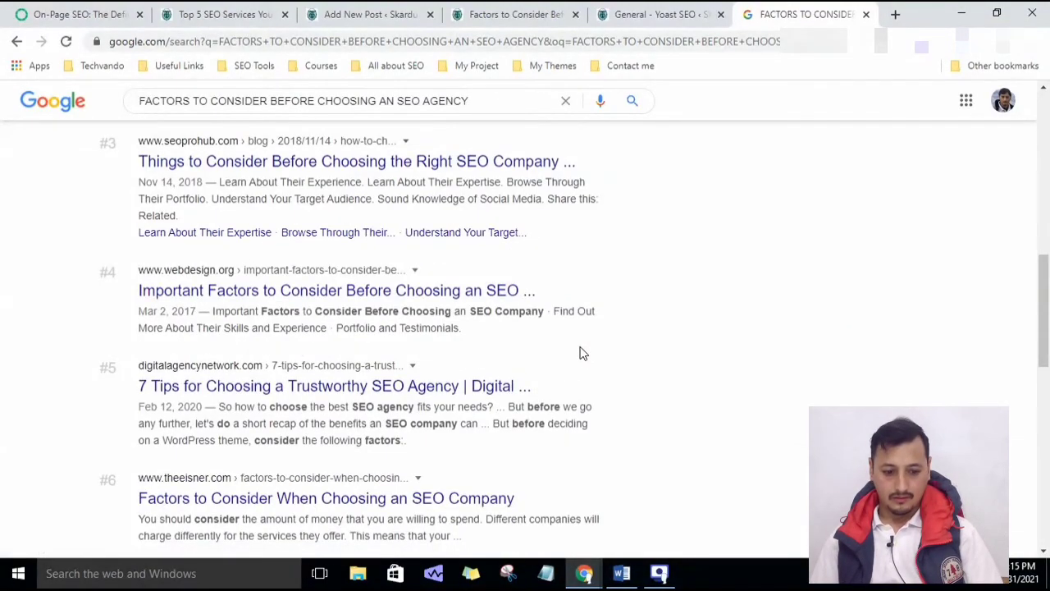
pyautogui.scroll(-3, 578, 351)
pyautogui.scroll(2, 573, 354)
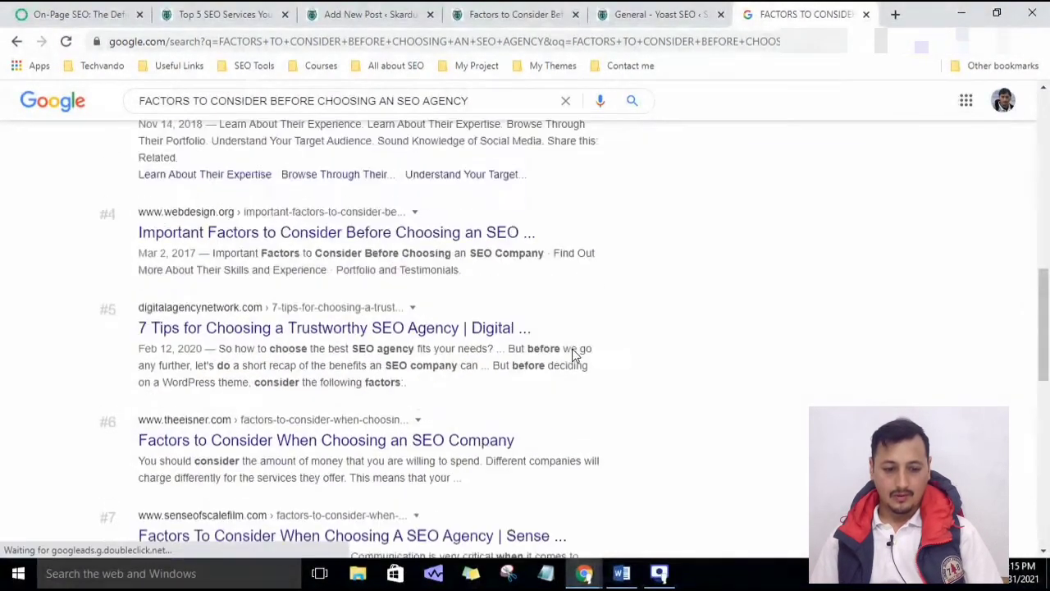
pyautogui.scroll(6, 573, 354)
pyautogui.click(866, 14)
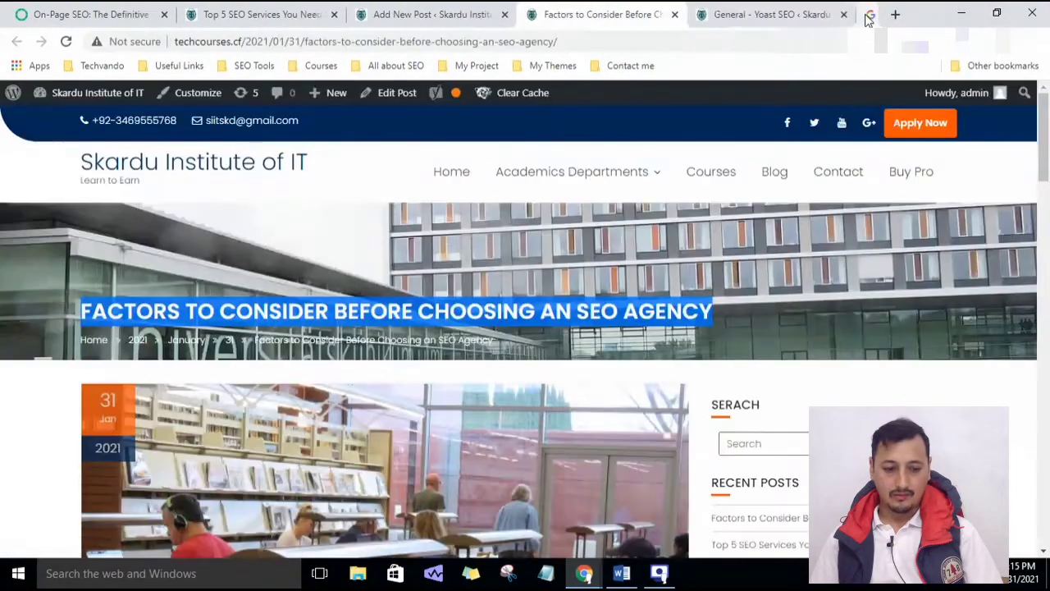
# - Look over the live post's headings and body text again, and return to the post editor
pyautogui.click(863, 387)
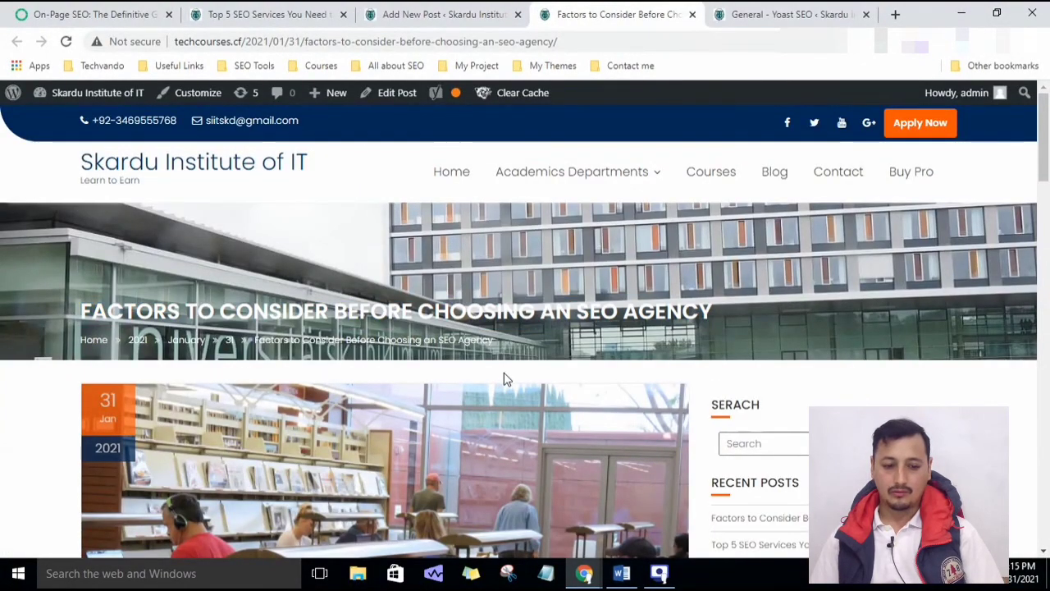
pyautogui.scroll(-7, 504, 378)
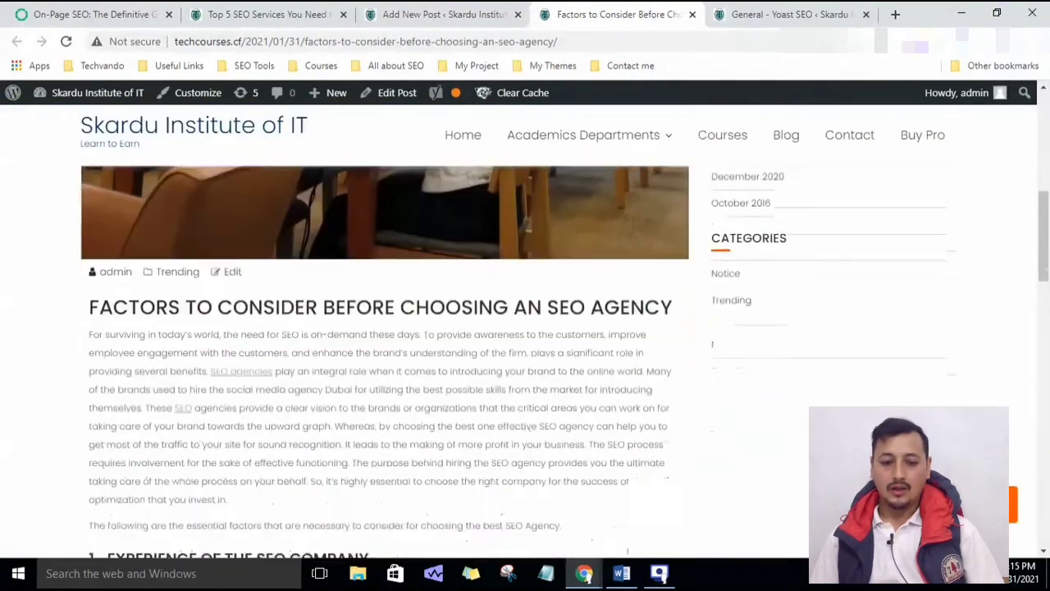
pyautogui.scroll(-5, 538, 428)
pyautogui.scroll(12, 538, 428)
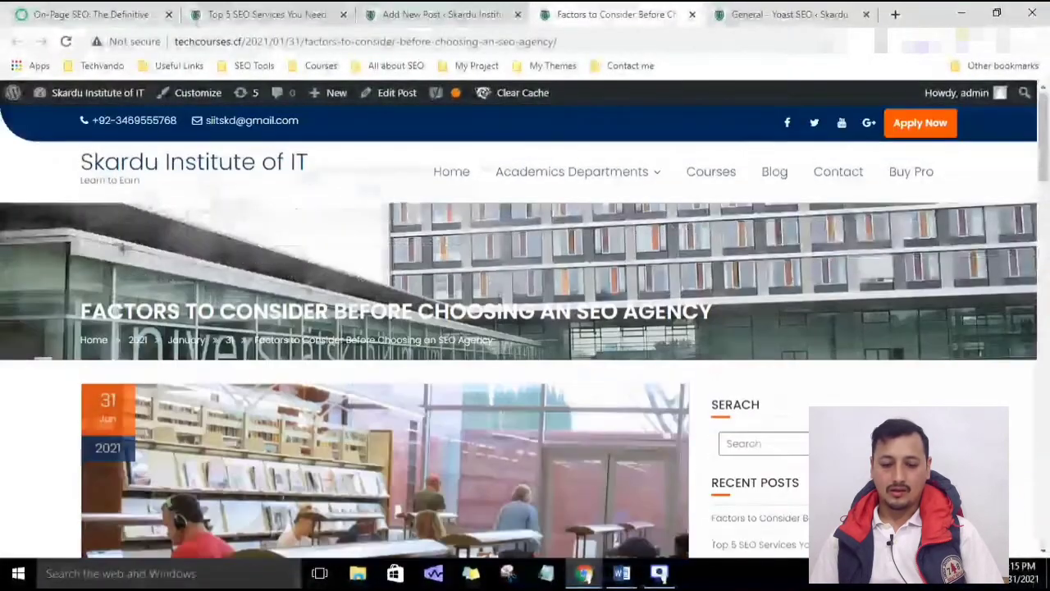
pyautogui.click(466, 13)
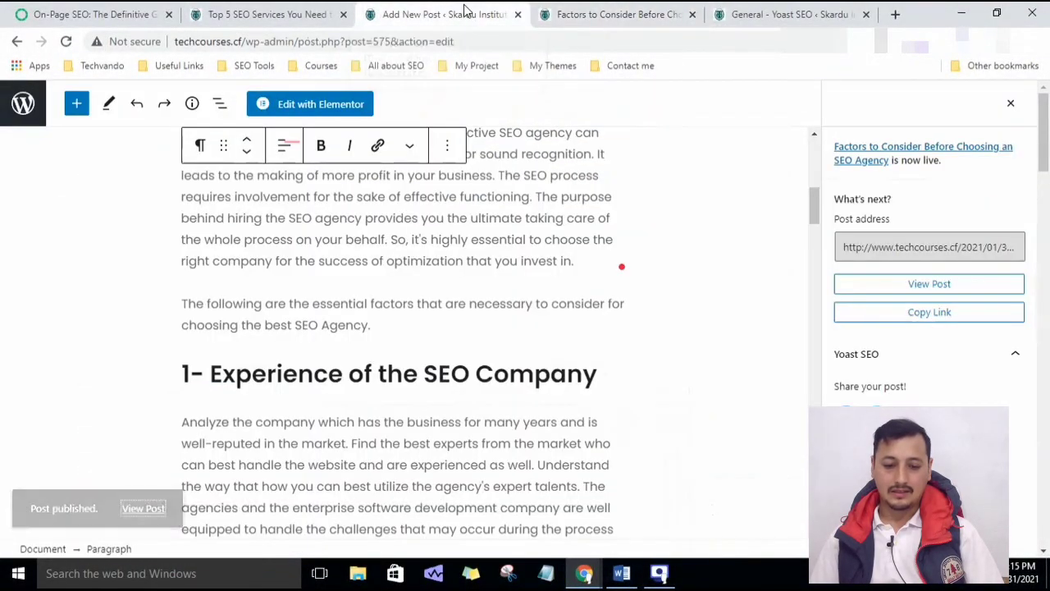